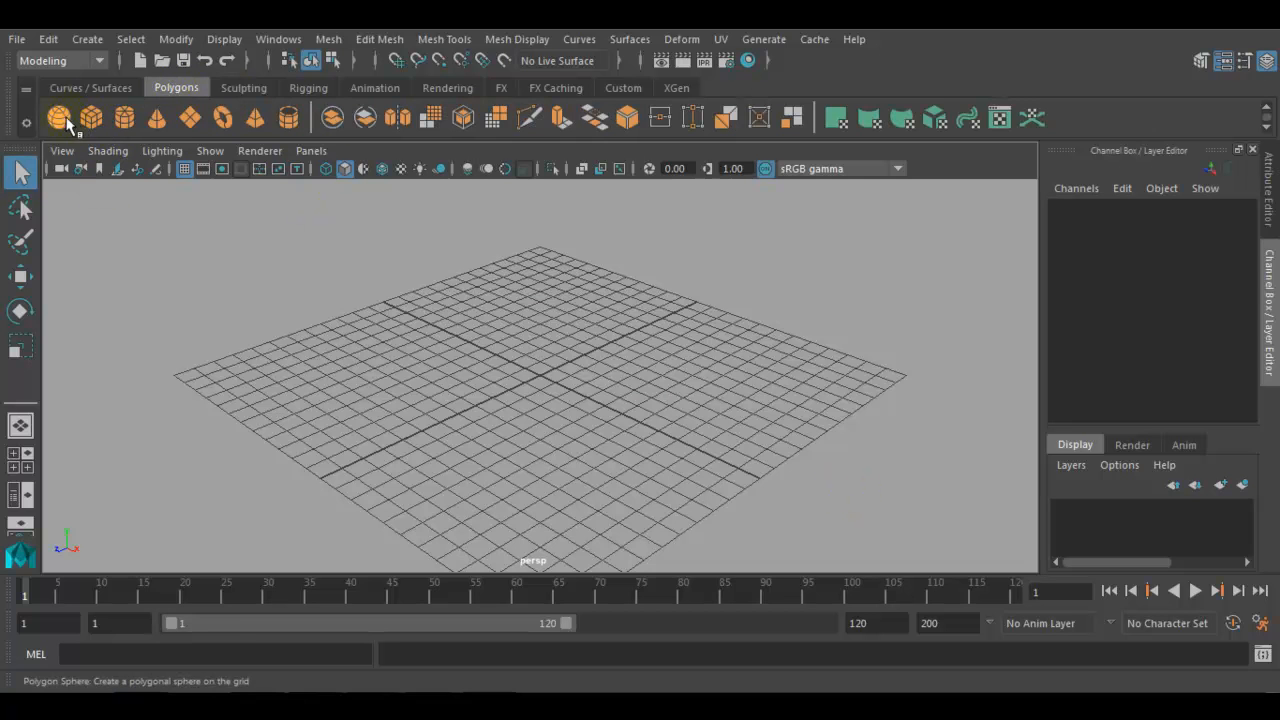
Create a polygon sphere, raise it to about 1.33 in Y and scale it uniformly to about 1.38
left_click(59, 118)
left_click_drag(580, 390, 640, 466, "alt")
key("w")
left_click_drag(541, 307, 543, 251)
key("r")
left_click_drag(538, 336, 565, 333)
Turn off the viewport's sRGB gamma view transform and deselect the sphere
left_click(765, 171)
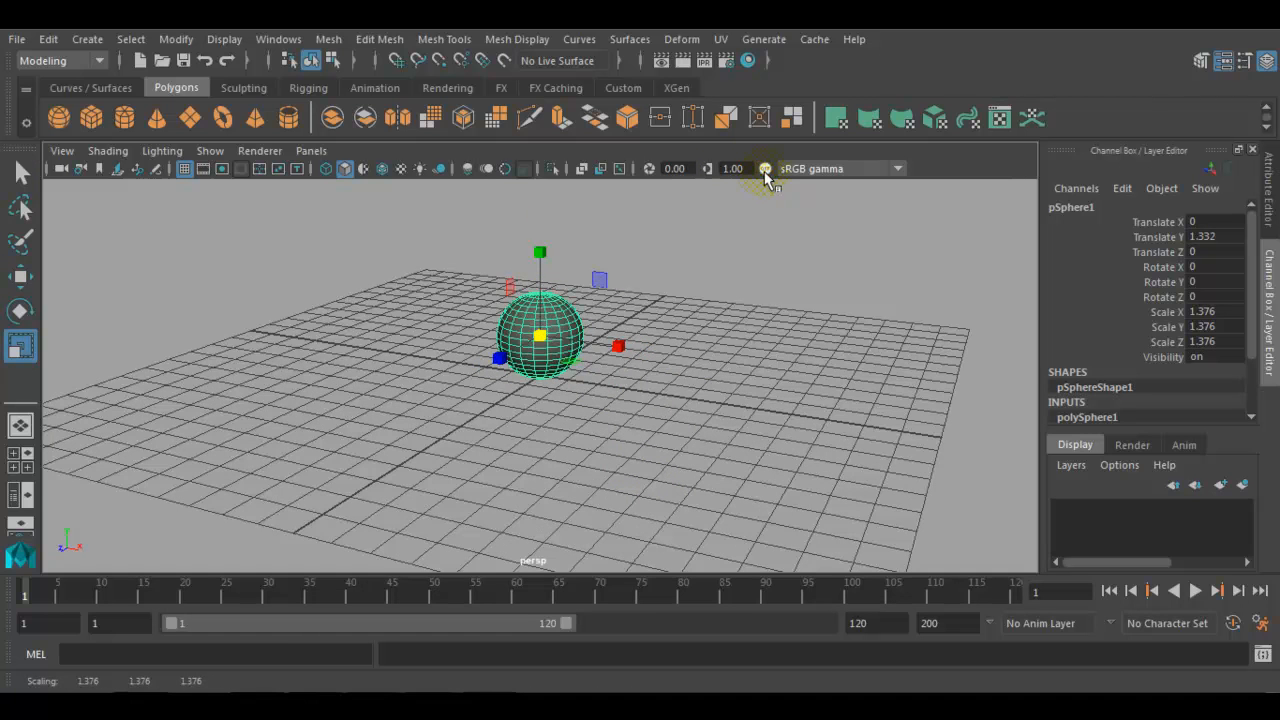
mouse_move(714, 294)
left_mouse_down("alt")
mouse_move(606, 327)
mouse_move(727, 420)
mouse_move(723, 377)
mouse_move(677, 414)
mouse_move(663, 400)
mouse_move(717, 432)
left_mouse_up("alt")
left_click_drag(694, 371, 668, 391, "alt")
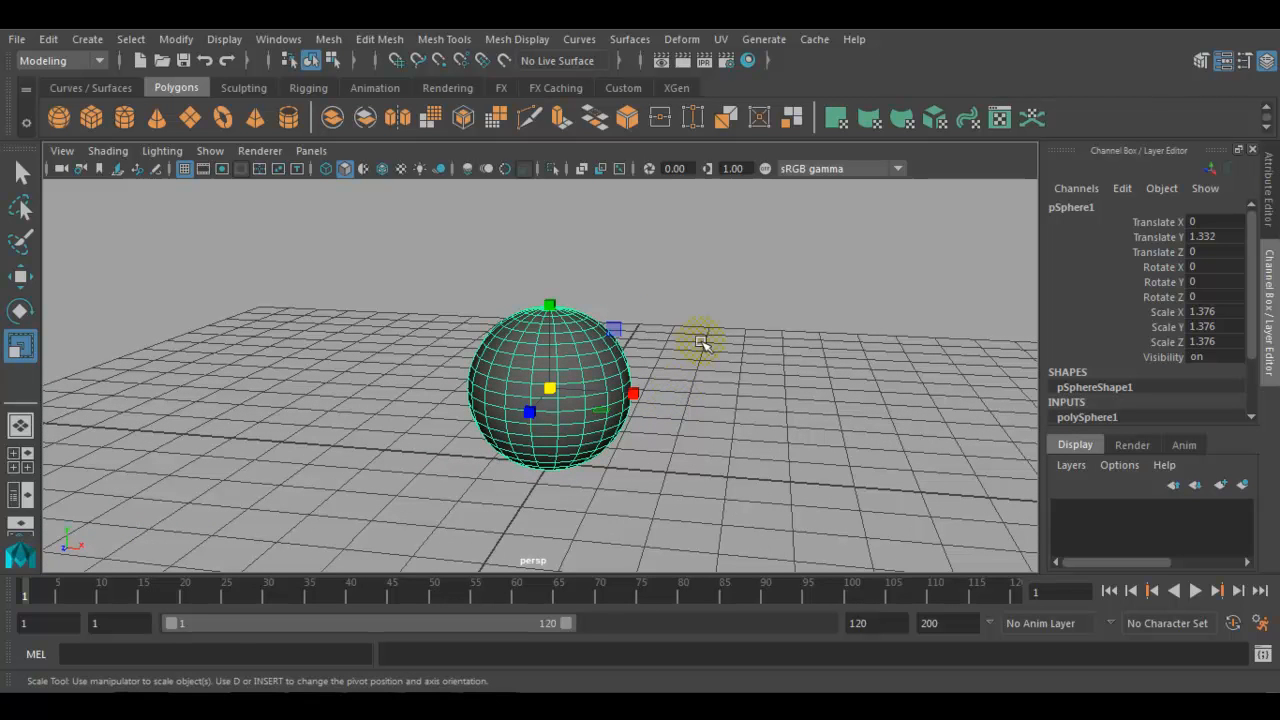
left_click(718, 292)
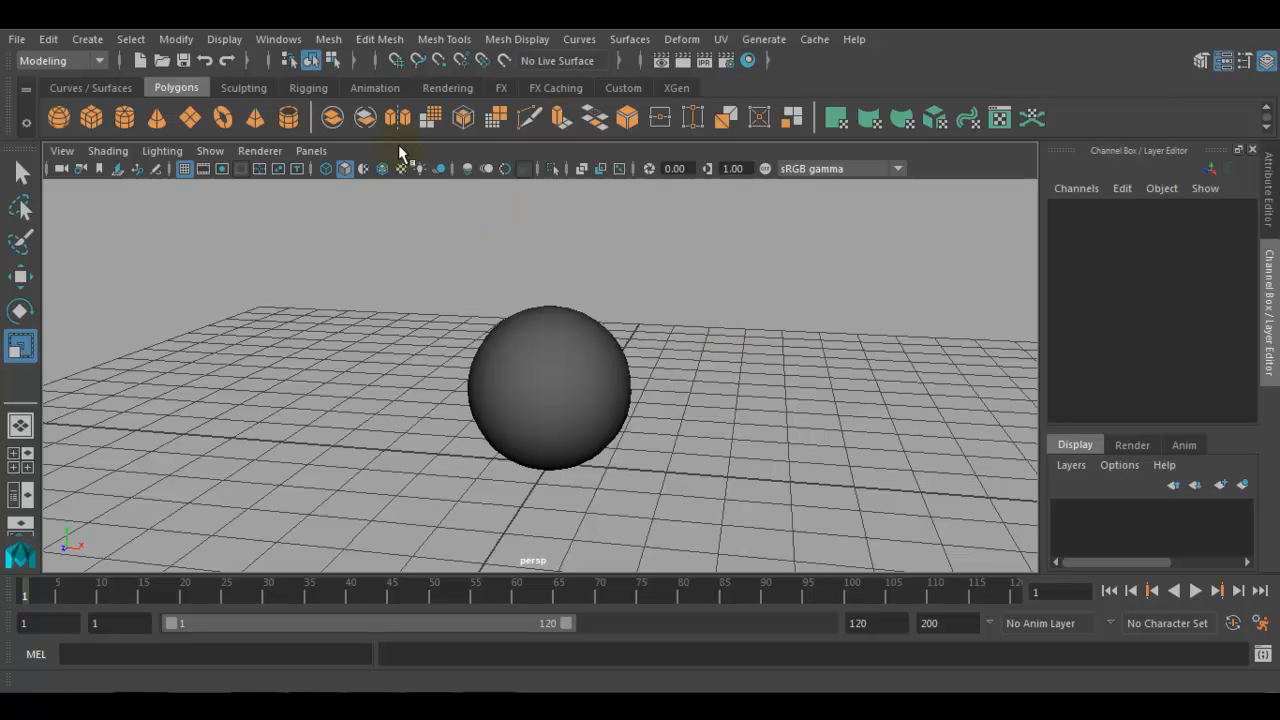
Open the Hypershade and resize and reposition its window so all its panels fit on the screen
left_click(268, 40)
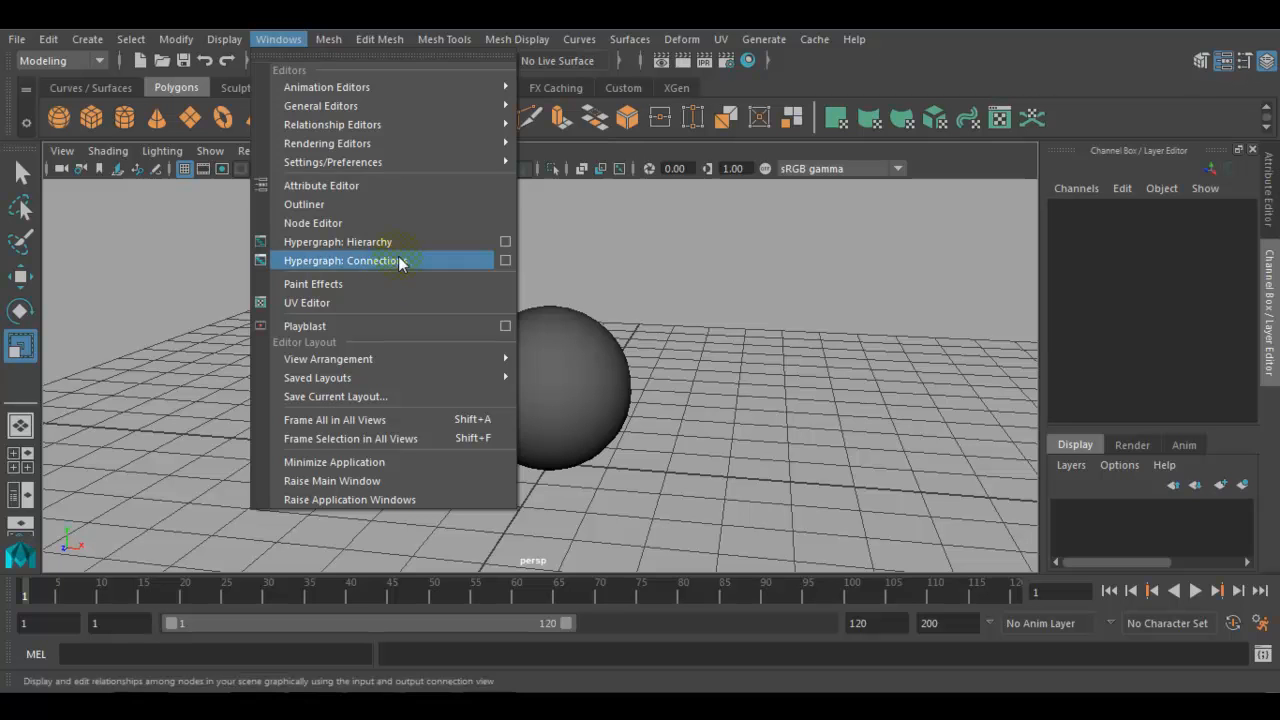
mouse_move(459, 143)
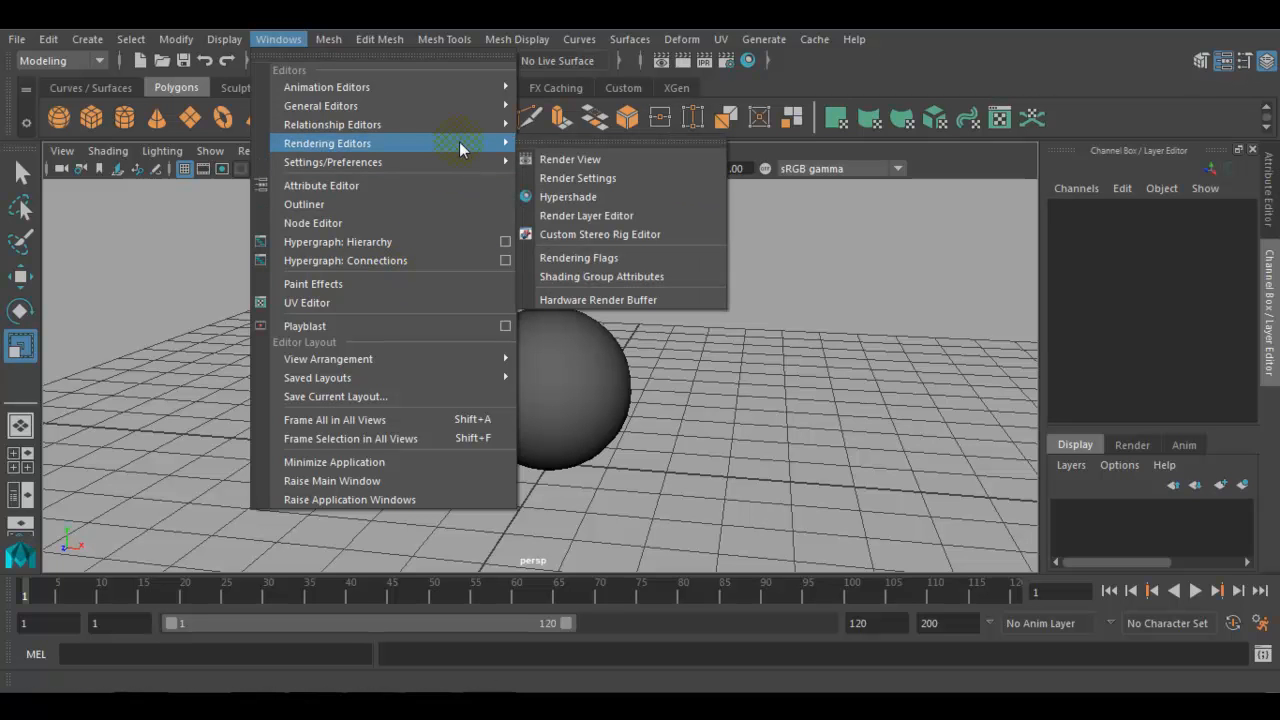
left_click(682, 197)
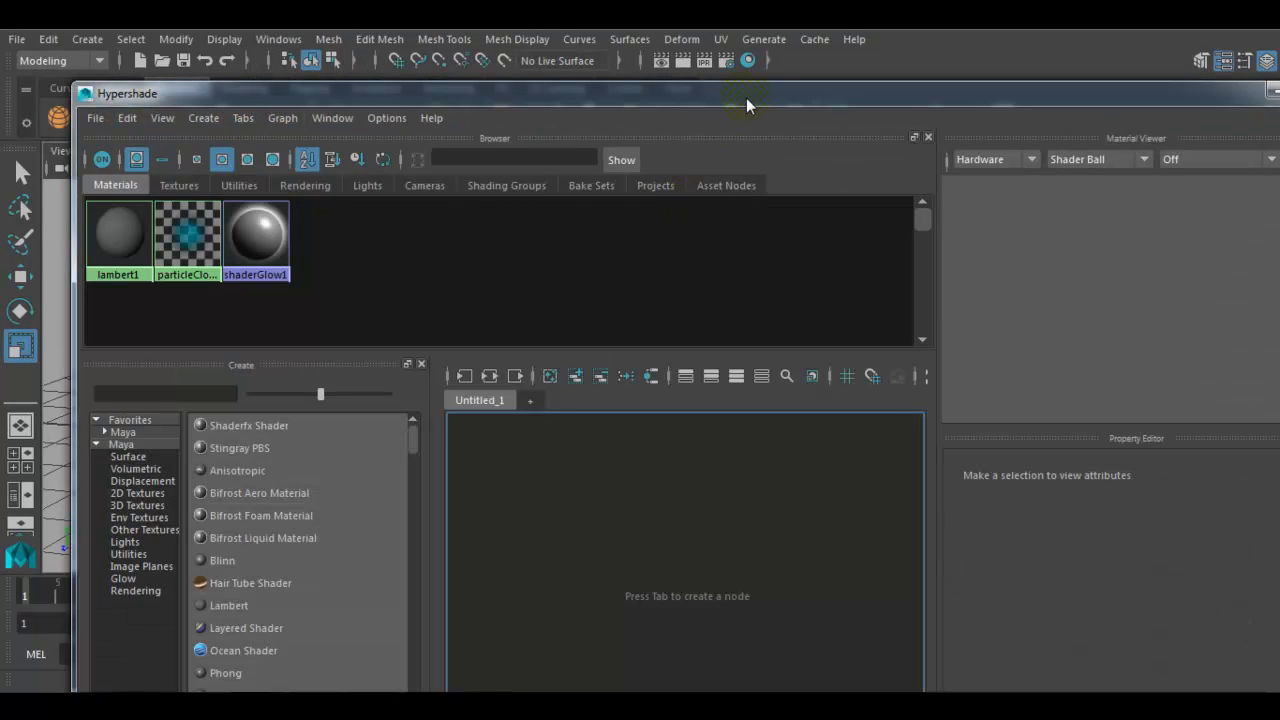
left_click_drag(746, 98, 732, 62)
left_click_drag(68, 41, 180, 219)
left_click_drag(499, 226, 447, 117)
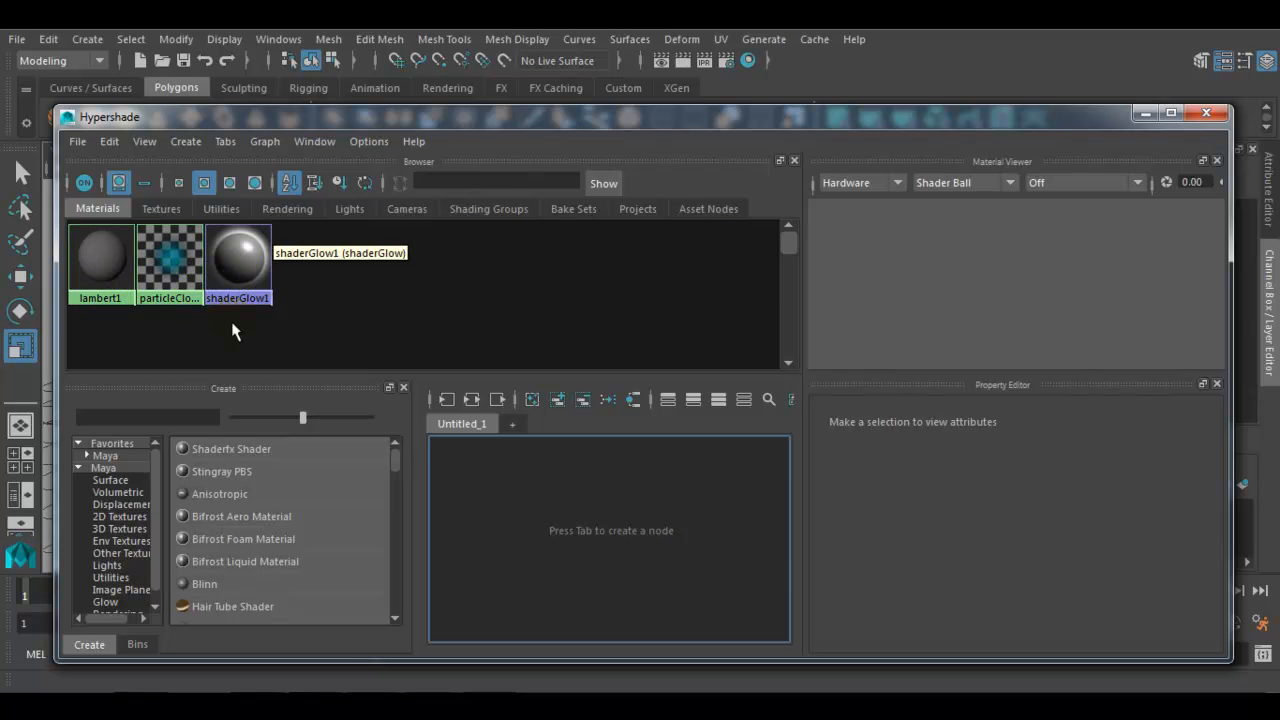
Set the lambert1 material's color to pure red (H 360, S 1, V 1) and close the Hypershade
left_click(89, 269)
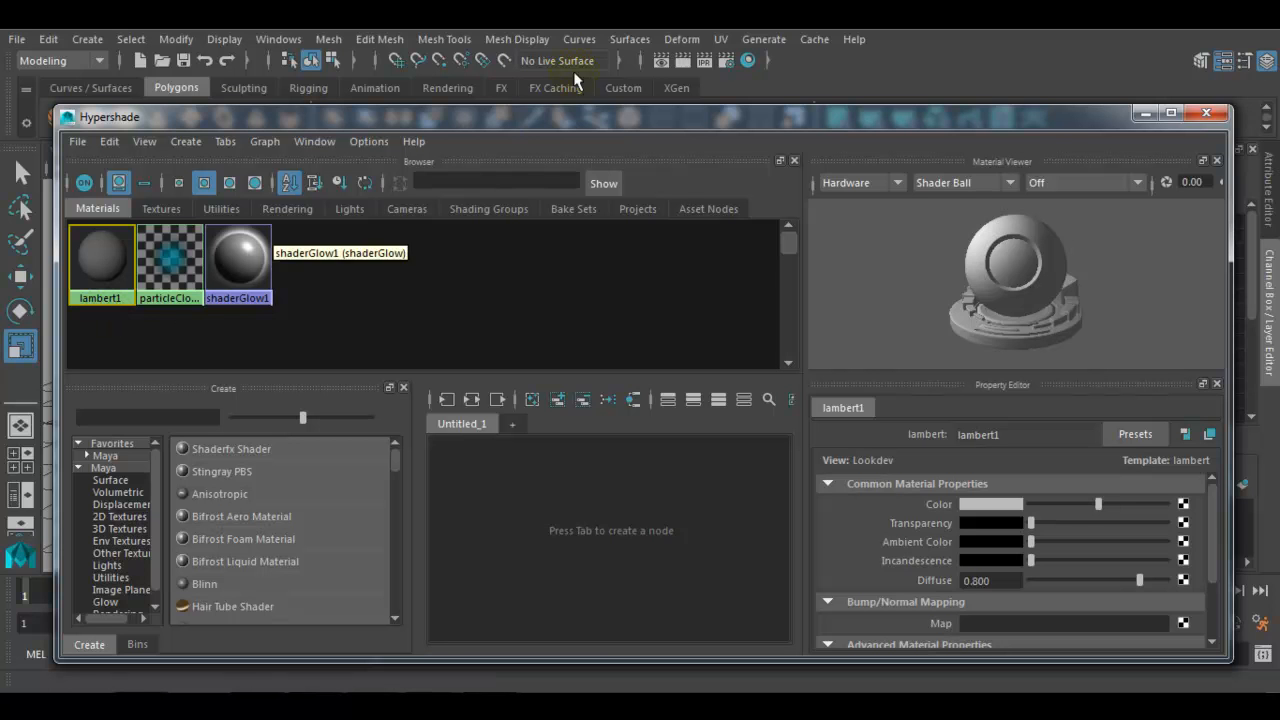
mouse_move(562, 111)
left_mouse_down()
mouse_move(682, 269)
mouse_move(647, 428)
mouse_move(527, 114)
mouse_move(561, 104)
left_mouse_up()
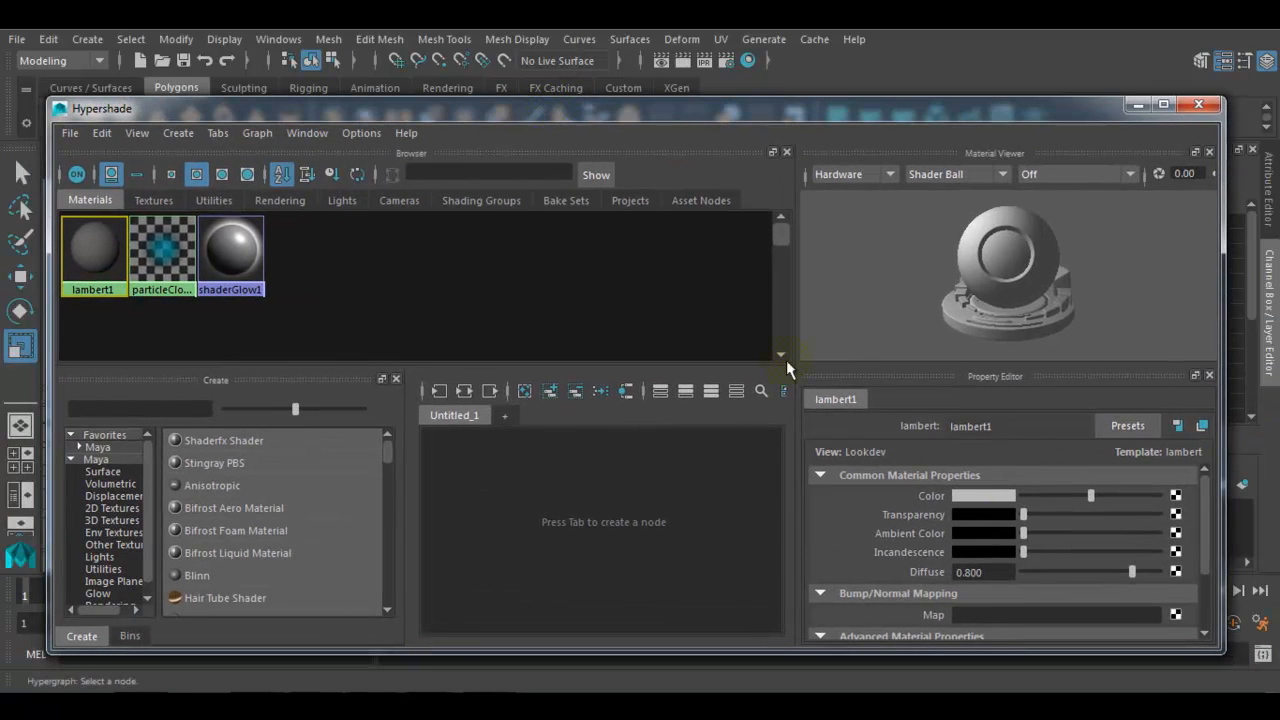
left_click(1006, 495)
left_click_drag(497, 470, 492, 496)
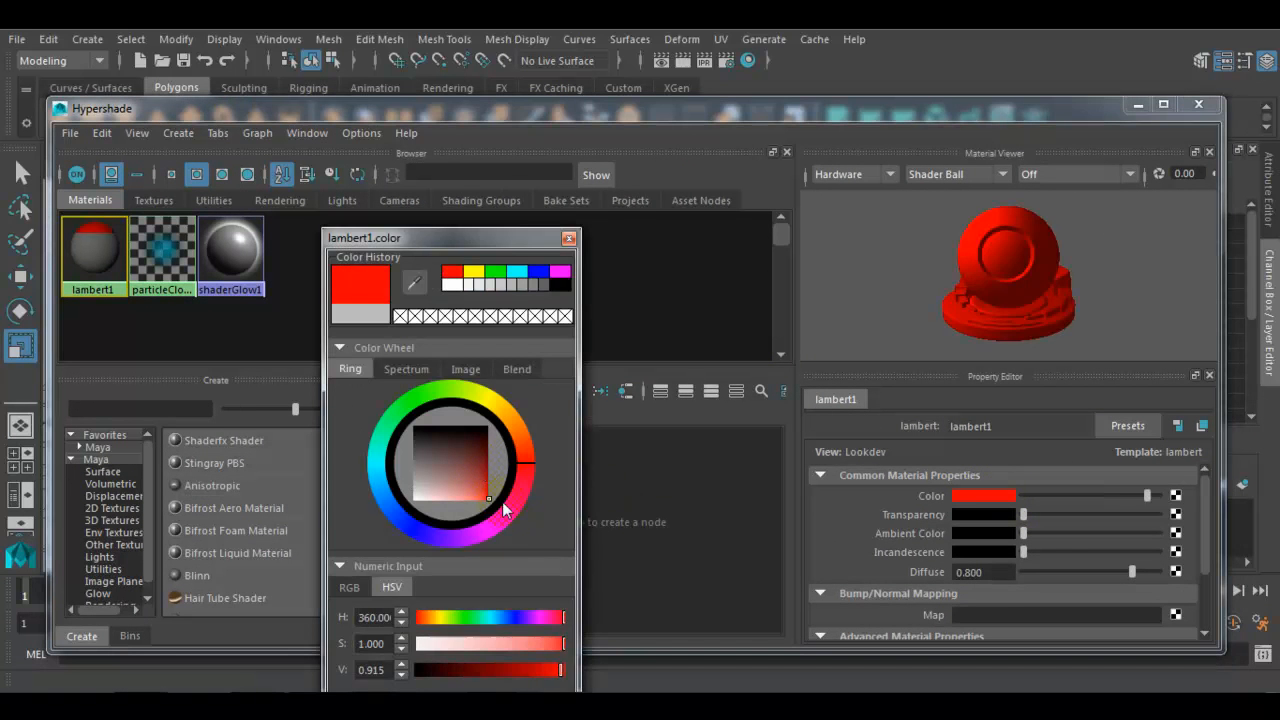
left_click_drag(500, 231, 553, 89)
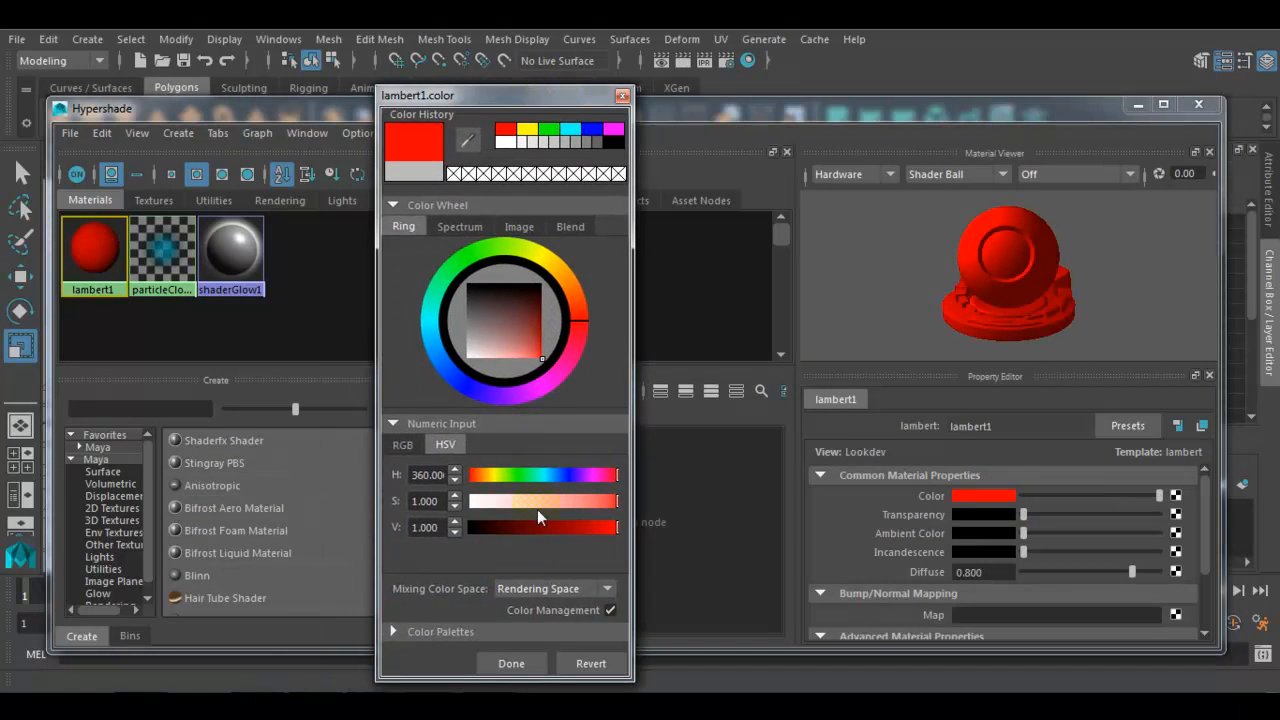
left_click(512, 663)
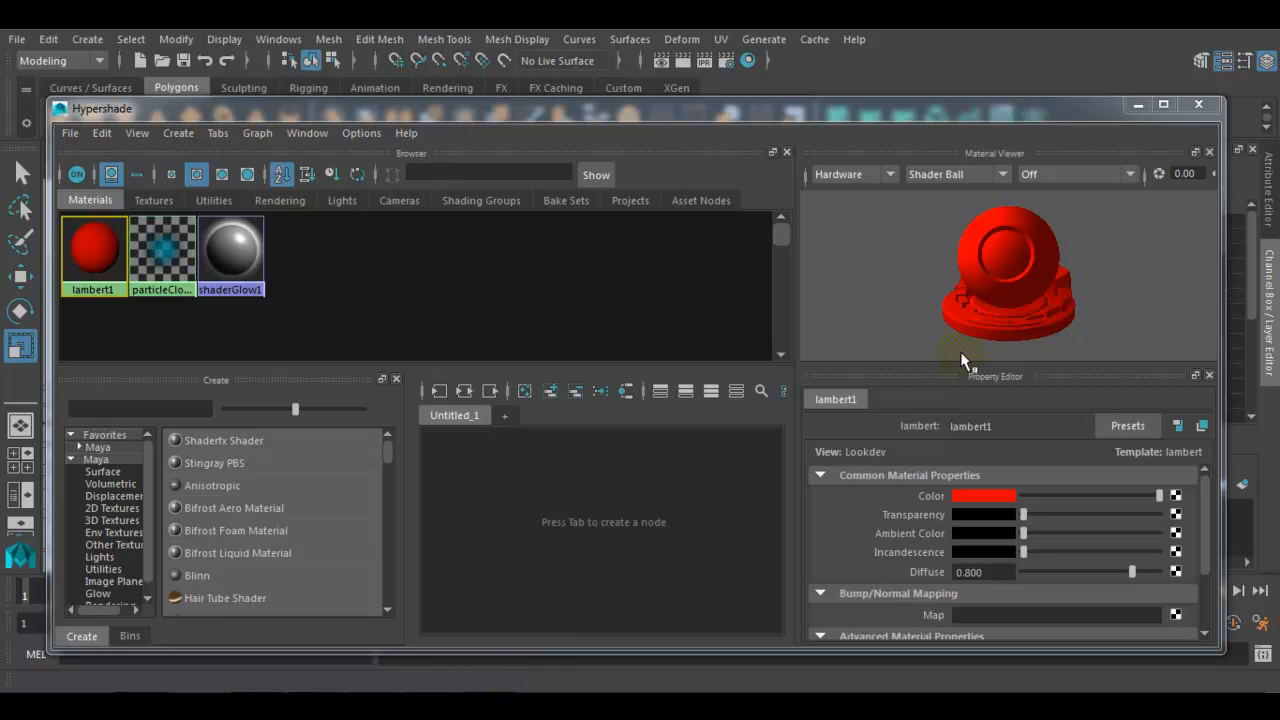
left_click(1182, 106)
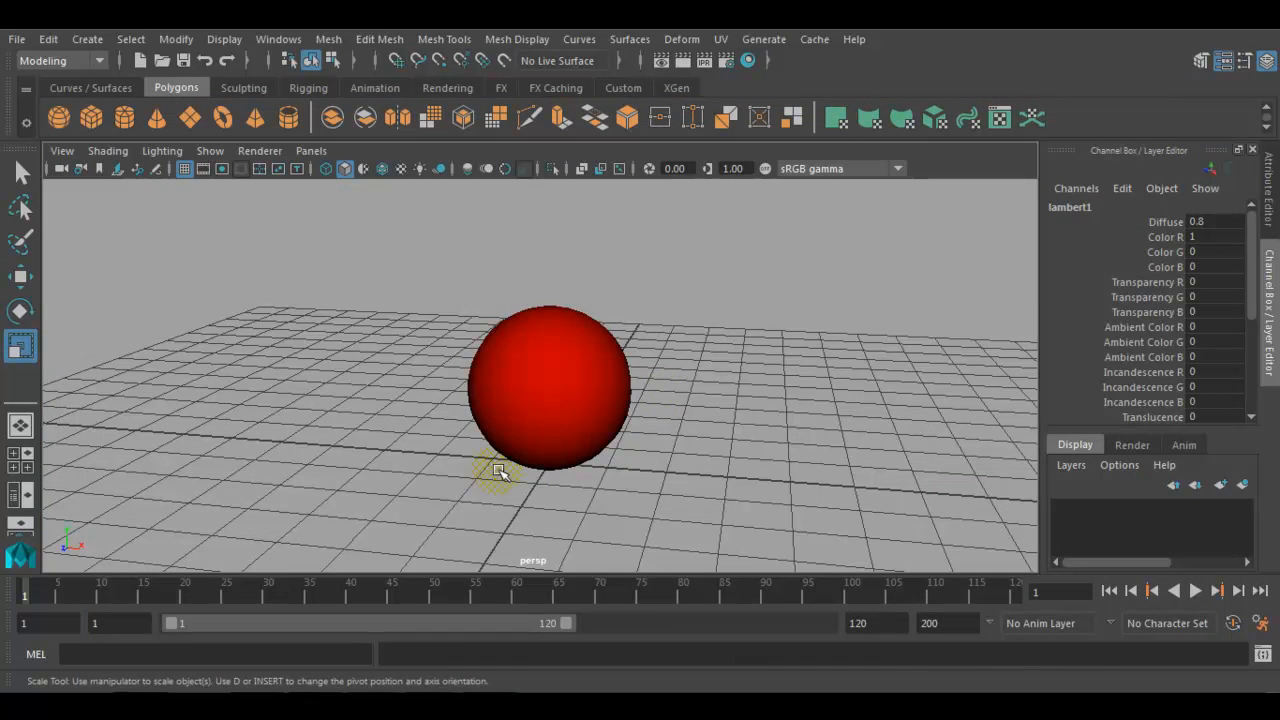
Move the sphere along the X axis to about -3.65
left_click(512, 455)
left_click_drag(651, 433, 617, 425, "alt")
scroll(666, 431, "down", 1)
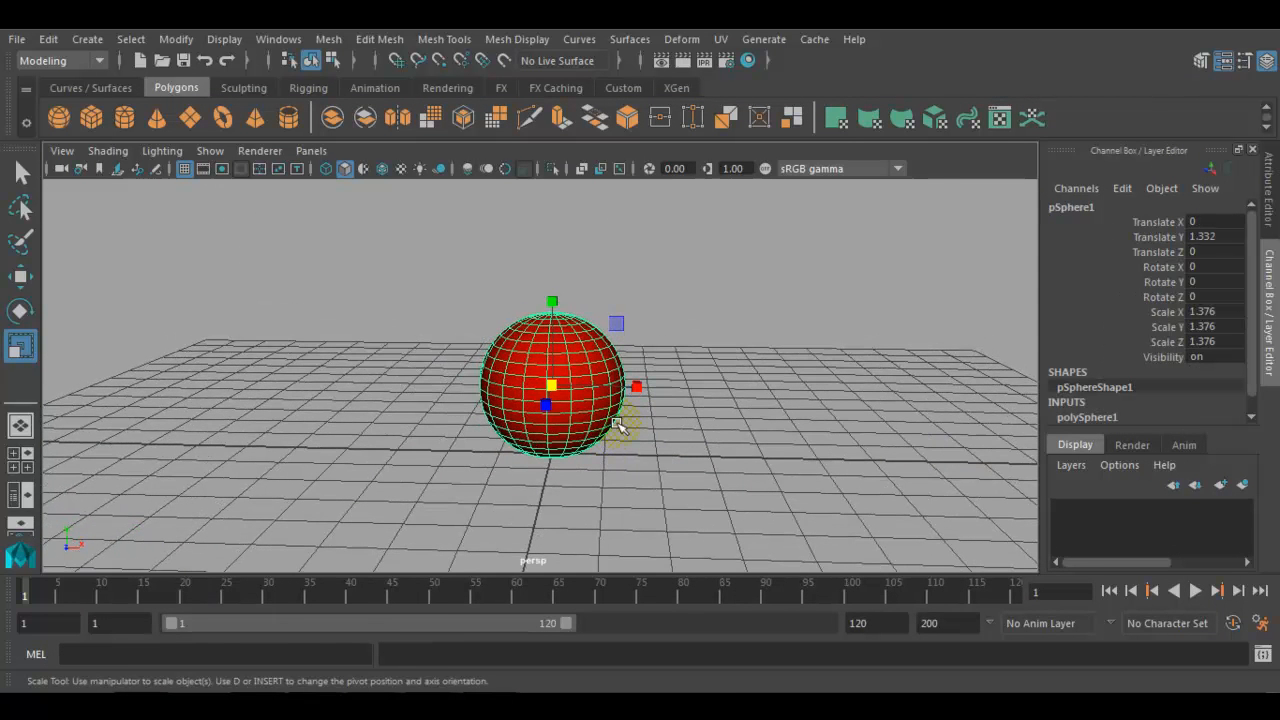
key("w")
left_click_drag(640, 383, 445, 383)
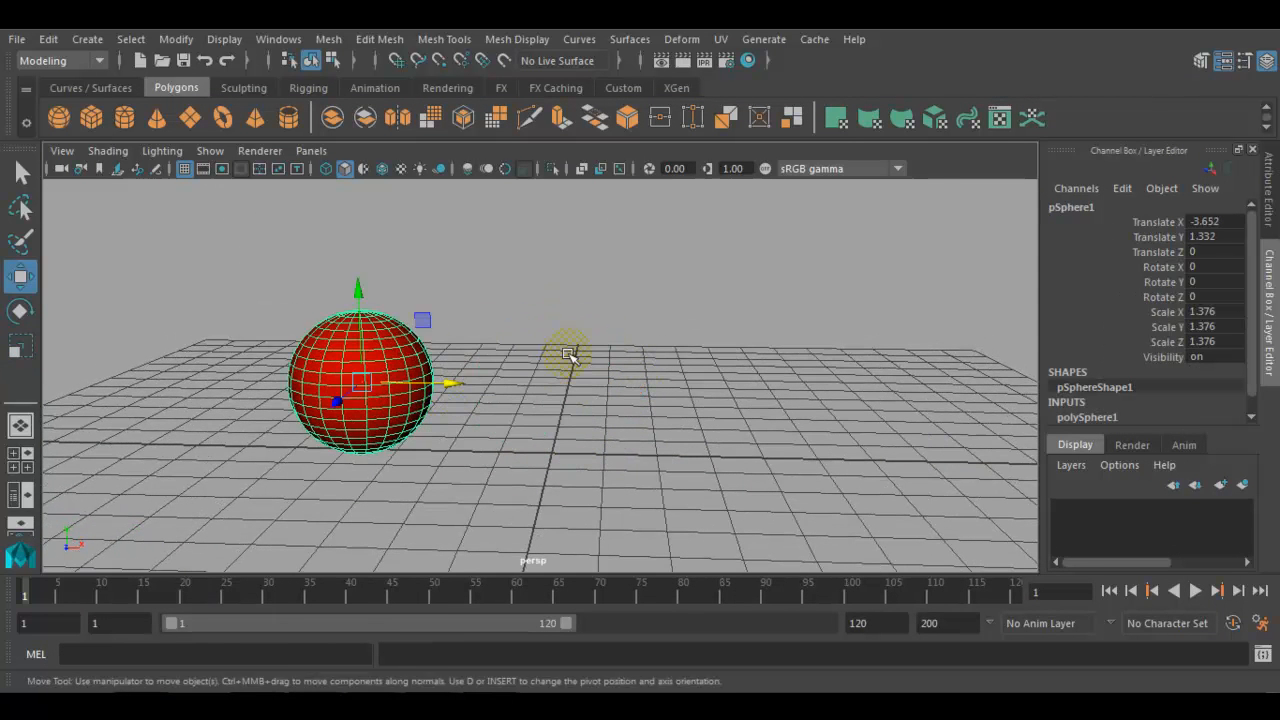
Create a second polygon sphere at the origin and raise it to about 1.45 in Y
left_click(571, 351)
left_click(66, 121)
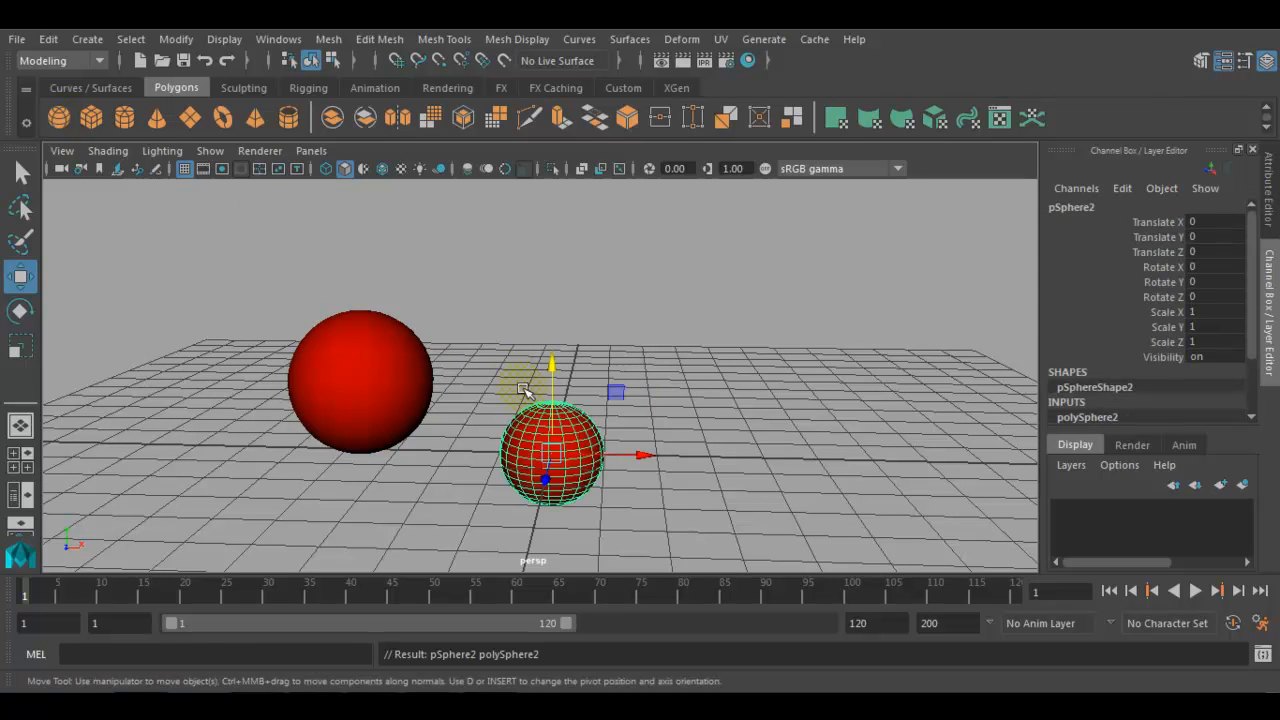
left_click_drag(552, 370, 571, 286)
left_click_drag(607, 420, 652, 476, "alt")
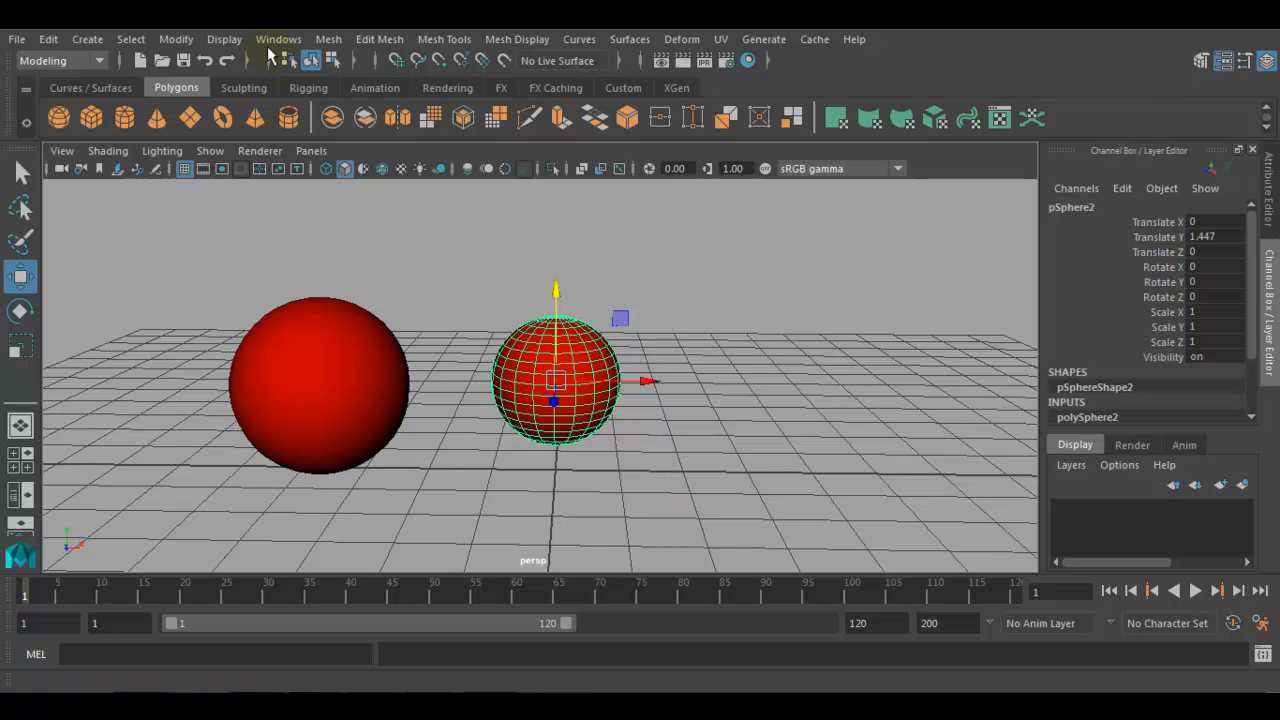
Reopen the Hypershade and set the lambert1 material's color to a medium gray with a value of 0.341
left_click(270, 44)
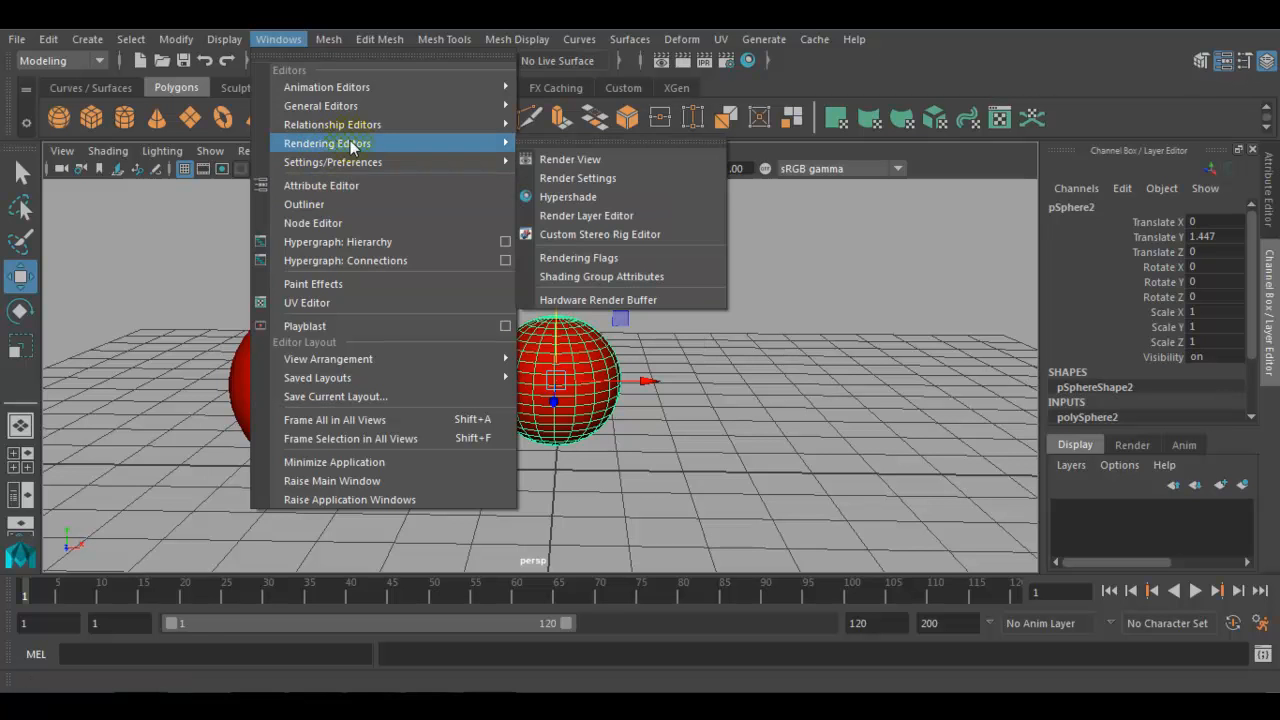
mouse_move(363, 128)
left_click(558, 196)
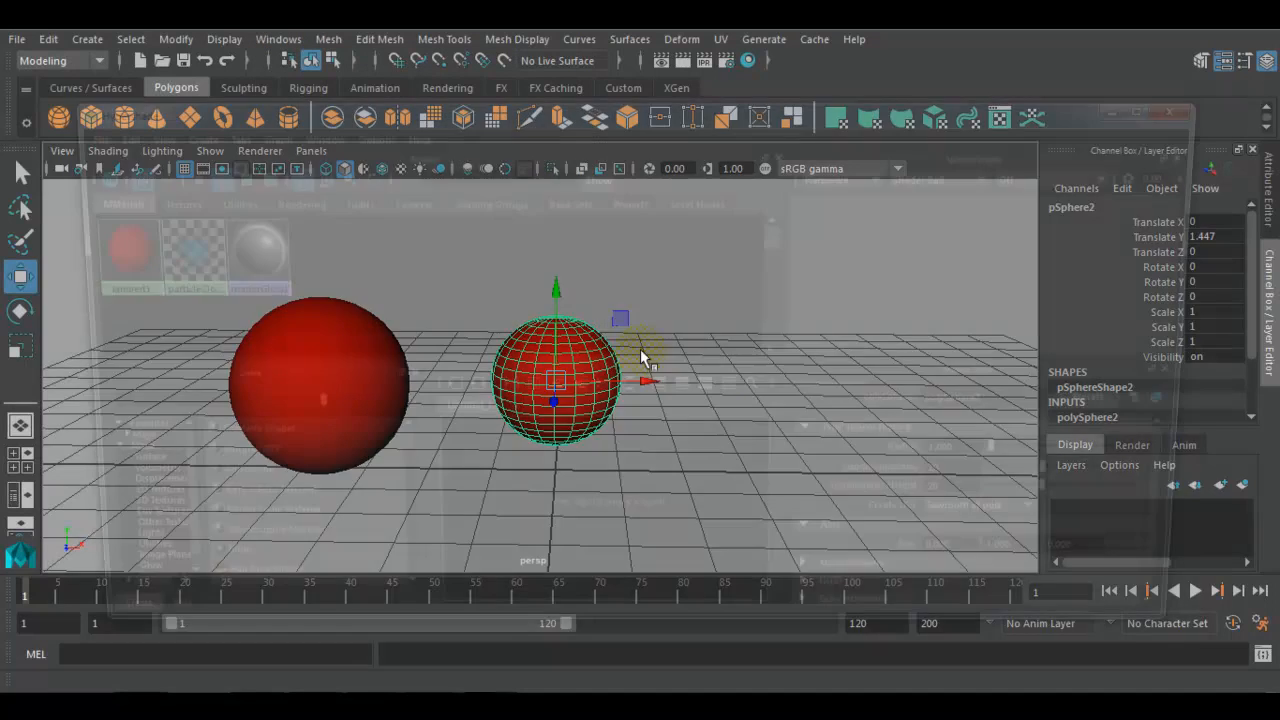
left_click(117, 260)
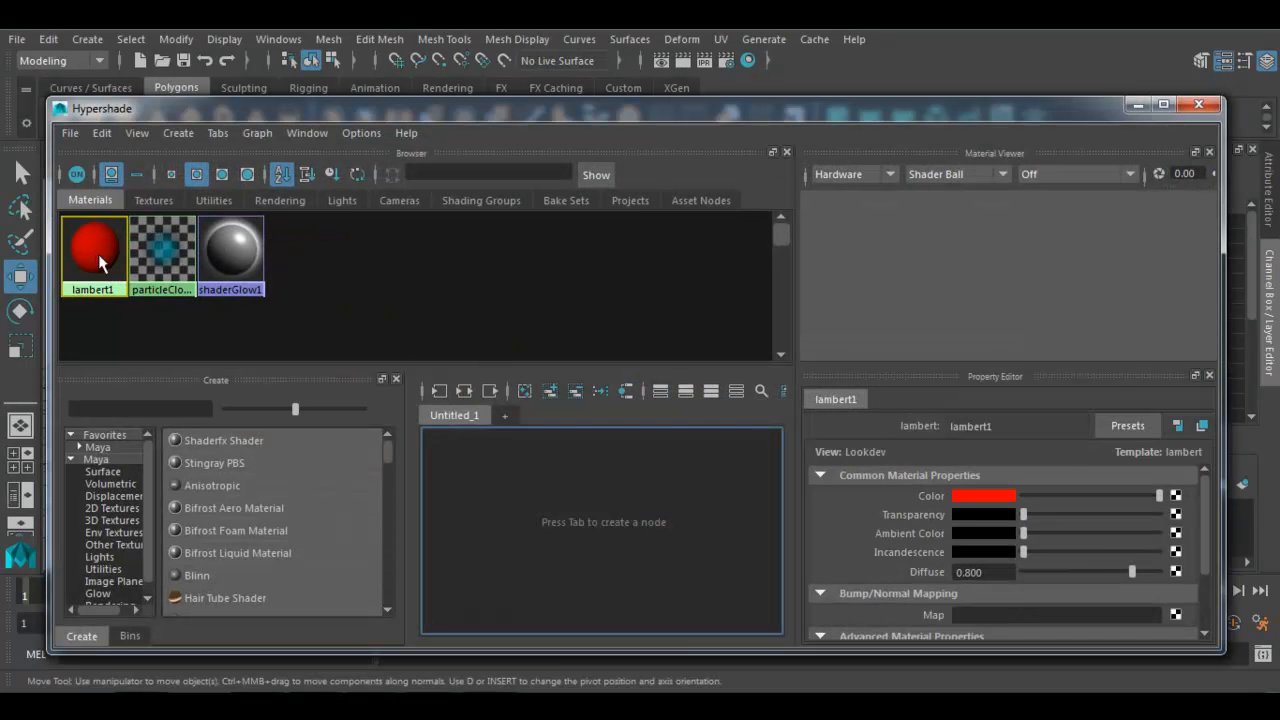
left_click(981, 494)
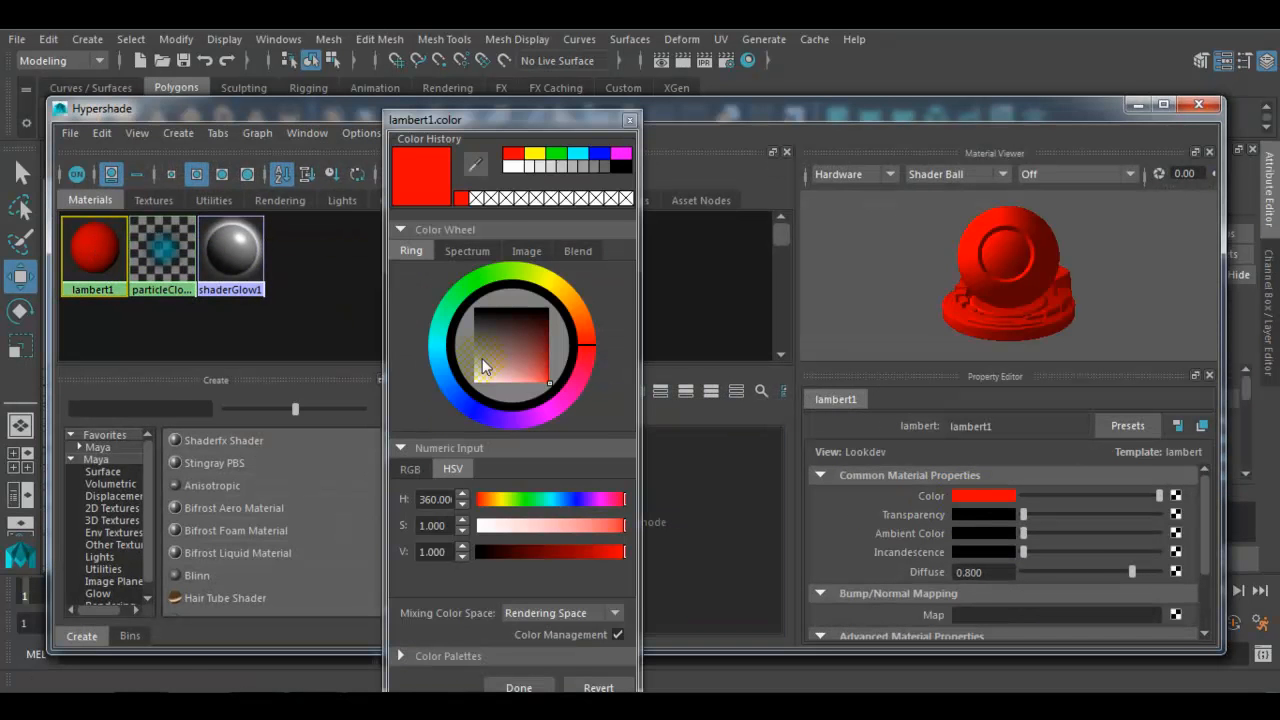
left_click(582, 169)
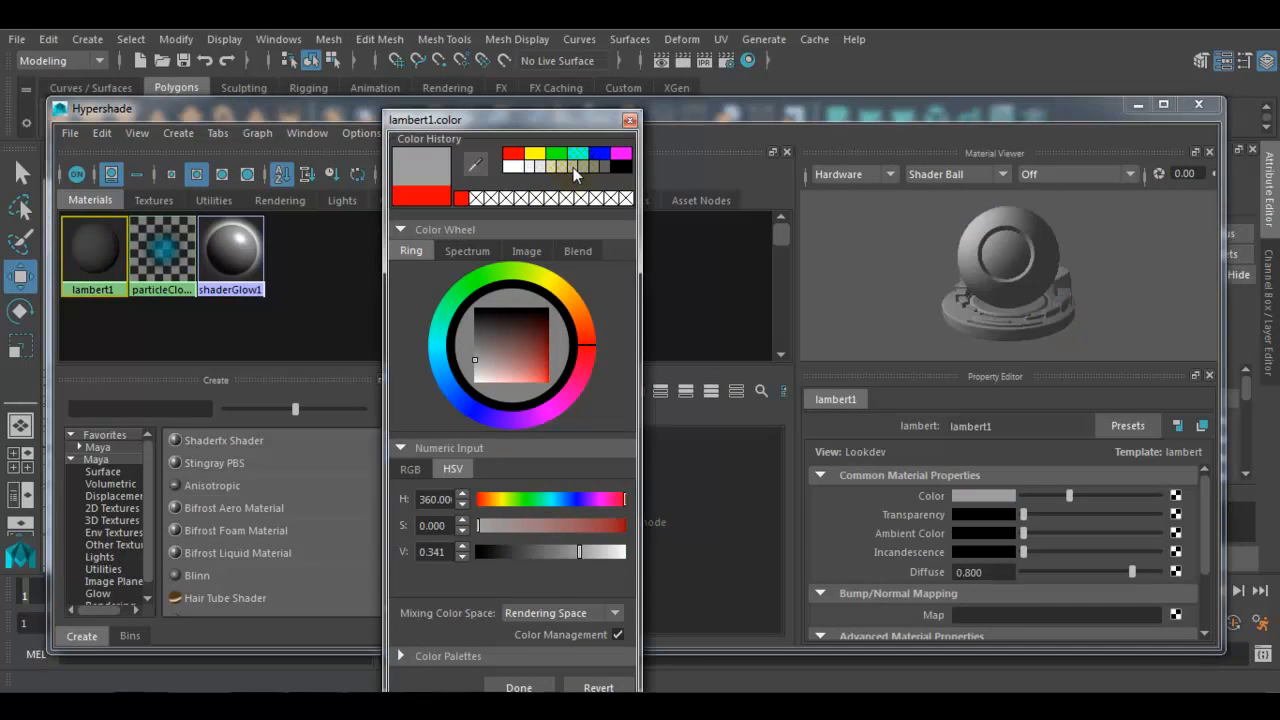
left_click(533, 686)
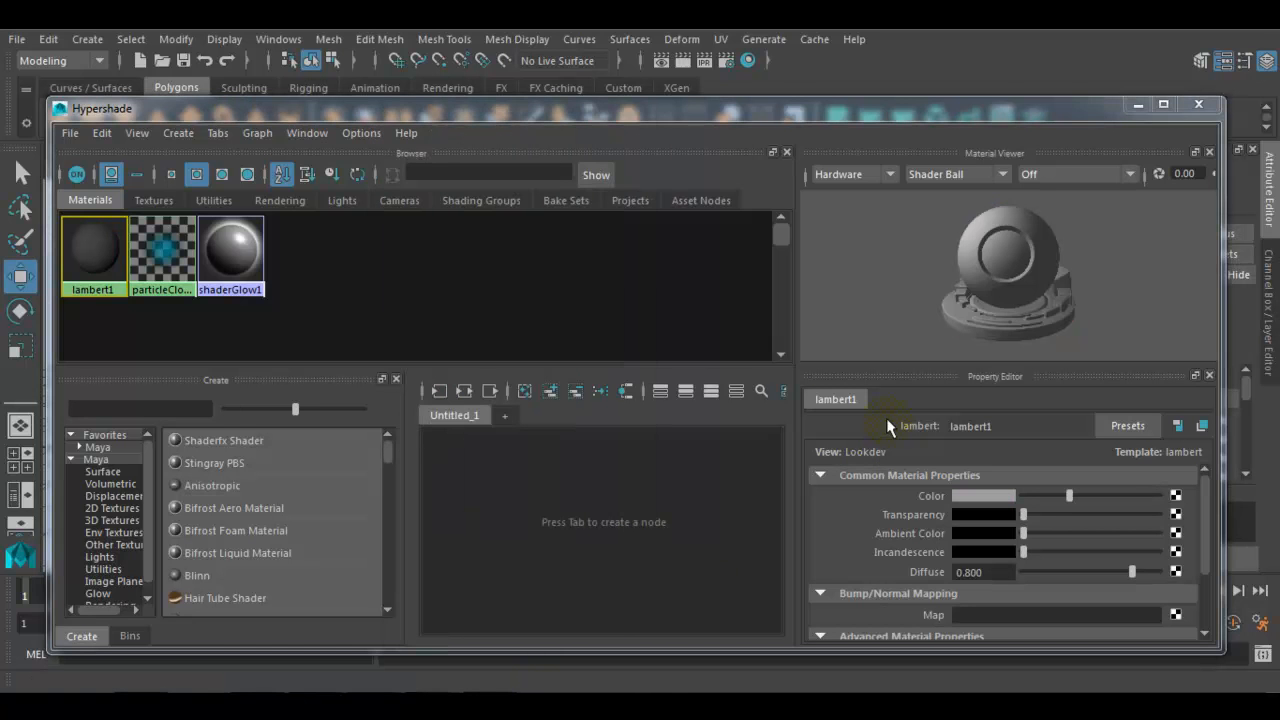
left_click_drag(420, 332, 82, 250)
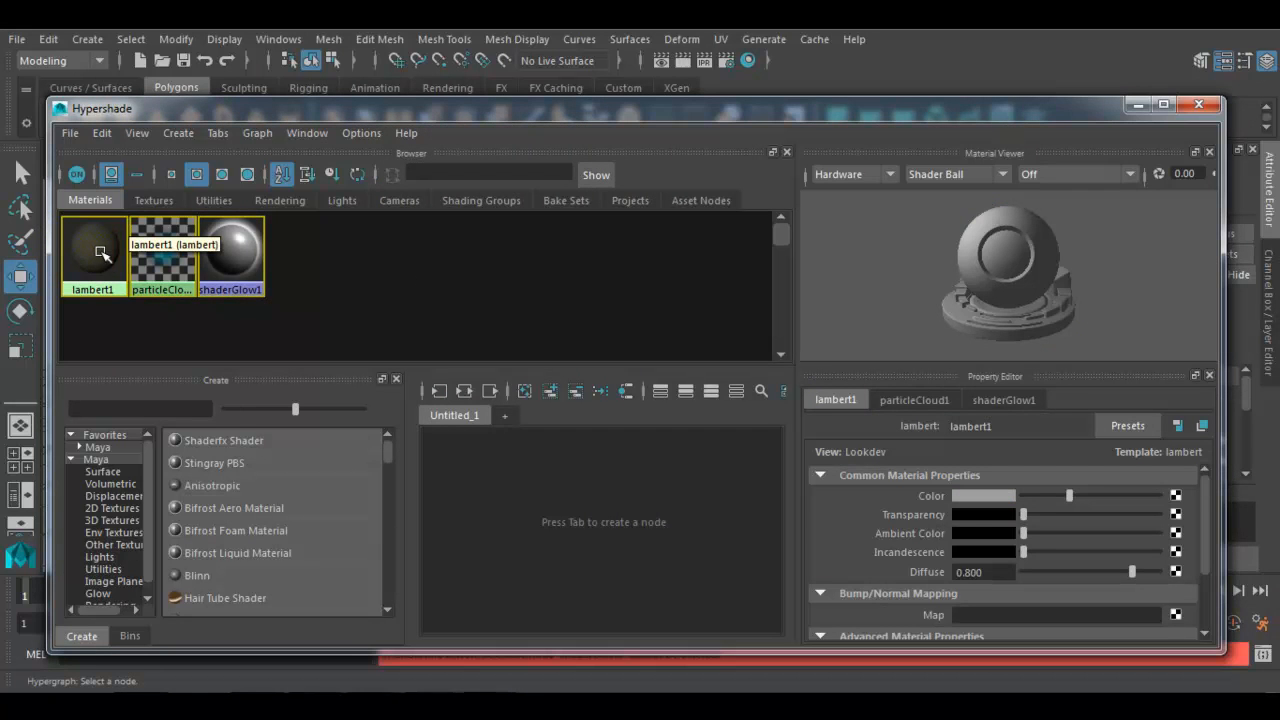
left_click_drag(335, 316, 161, 234)
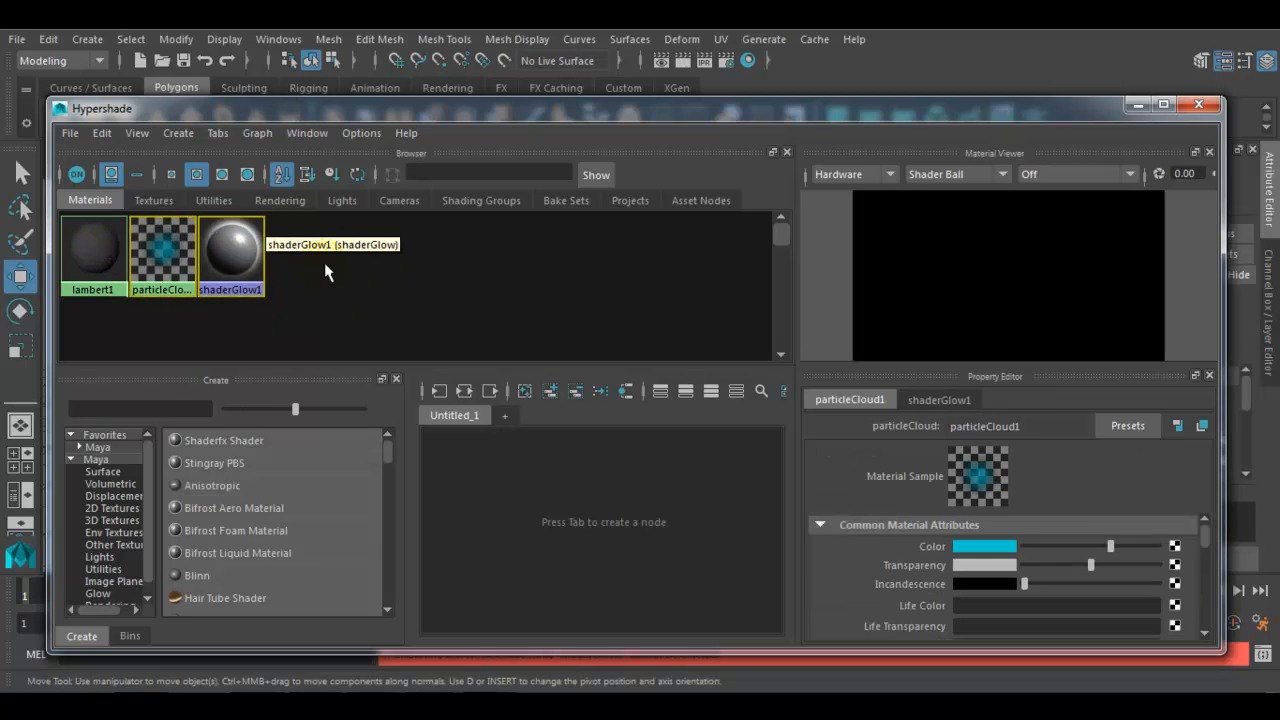
left_click_drag(952, 109, 974, 126)
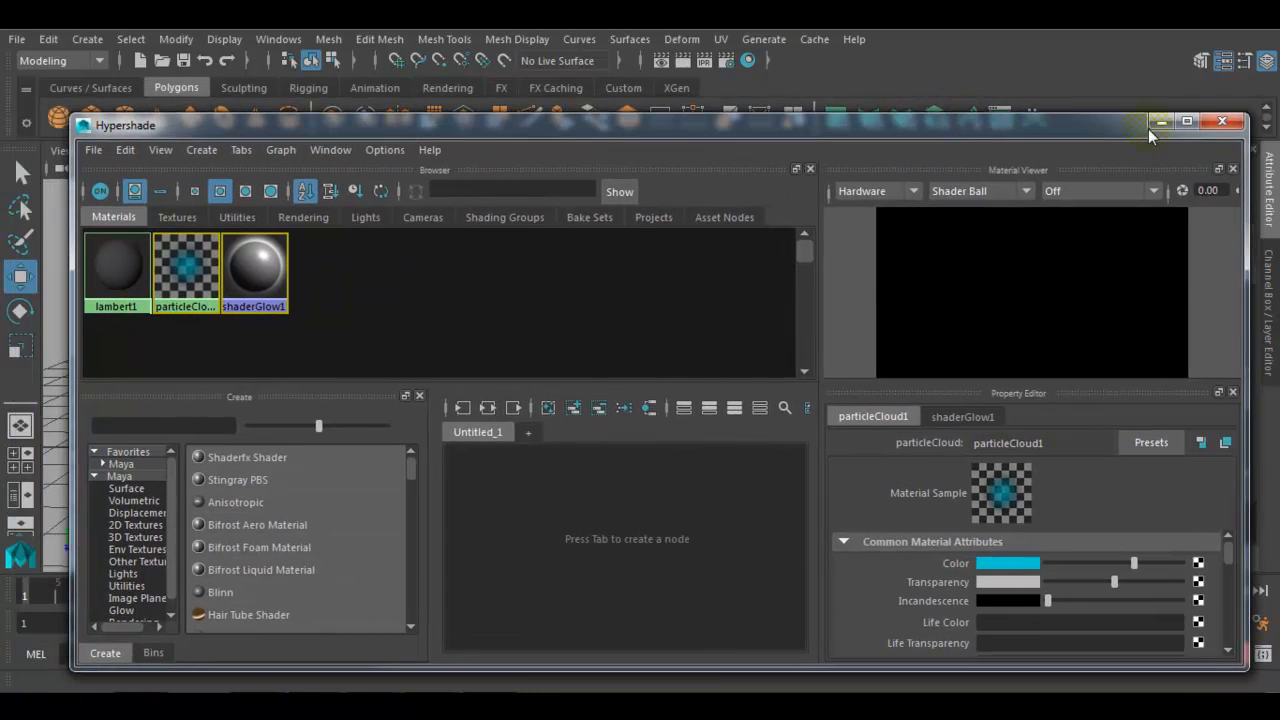
Close the Hypershade and delete the second, smaller sphere
left_click(1221, 121)
left_click(690, 419)
left_click_drag(694, 317, 409, 477)
key("Delete")
Open the remaining sphere's material attributes and lighten the gray color of lambert1
left_click_drag(446, 300, 210, 486)
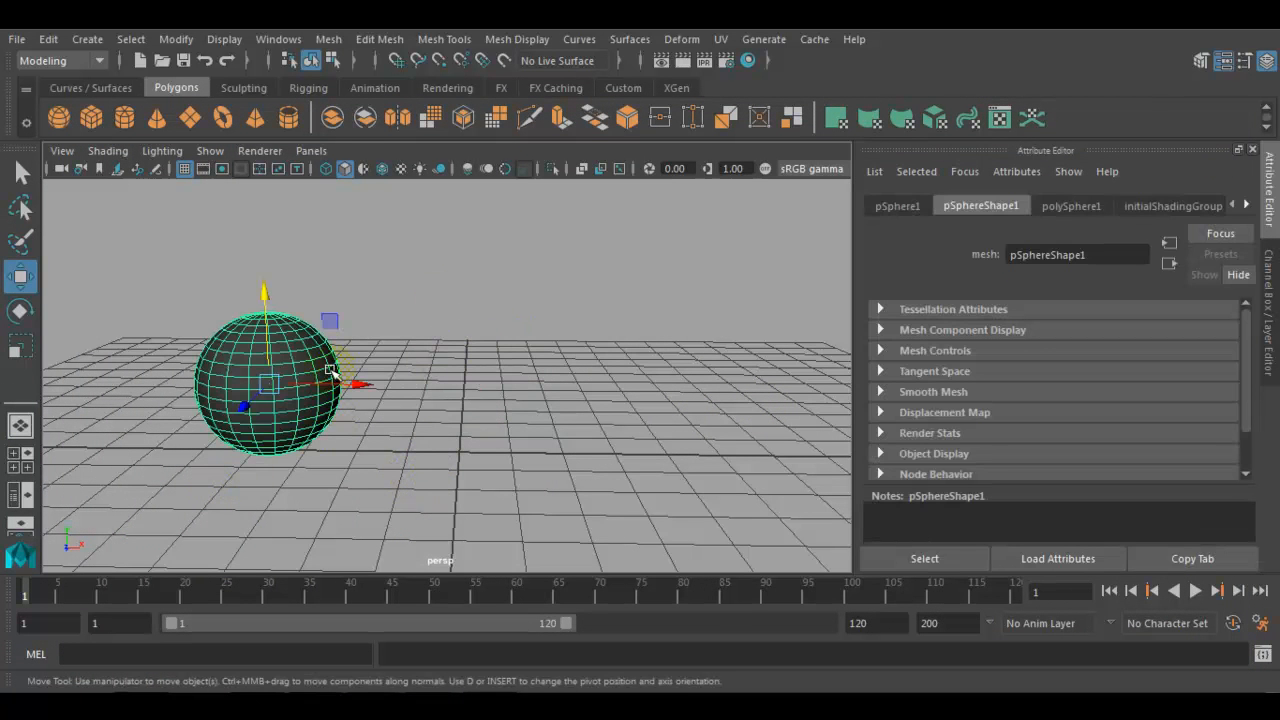
middle_click_drag(292, 341, 316, 351, "alt")
right_click_drag(323, 528, 314, 631)
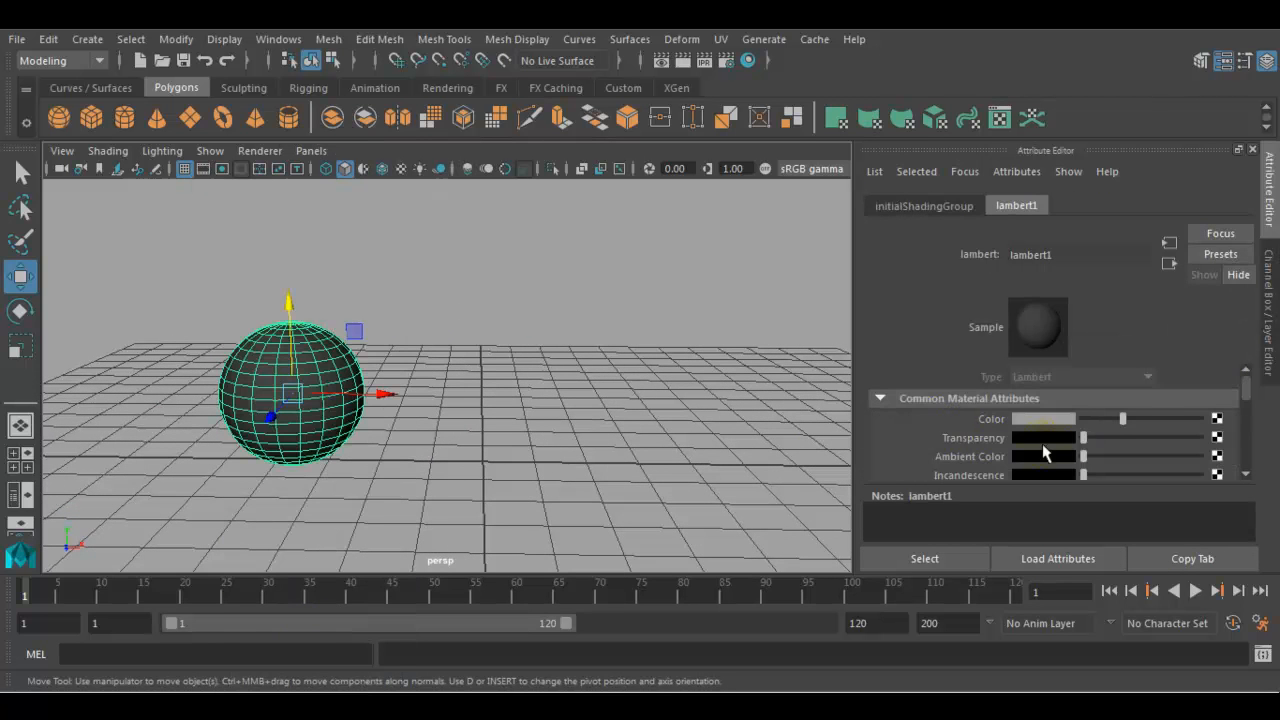
left_click_drag(1120, 425, 1148, 420)
left_click(650, 400)
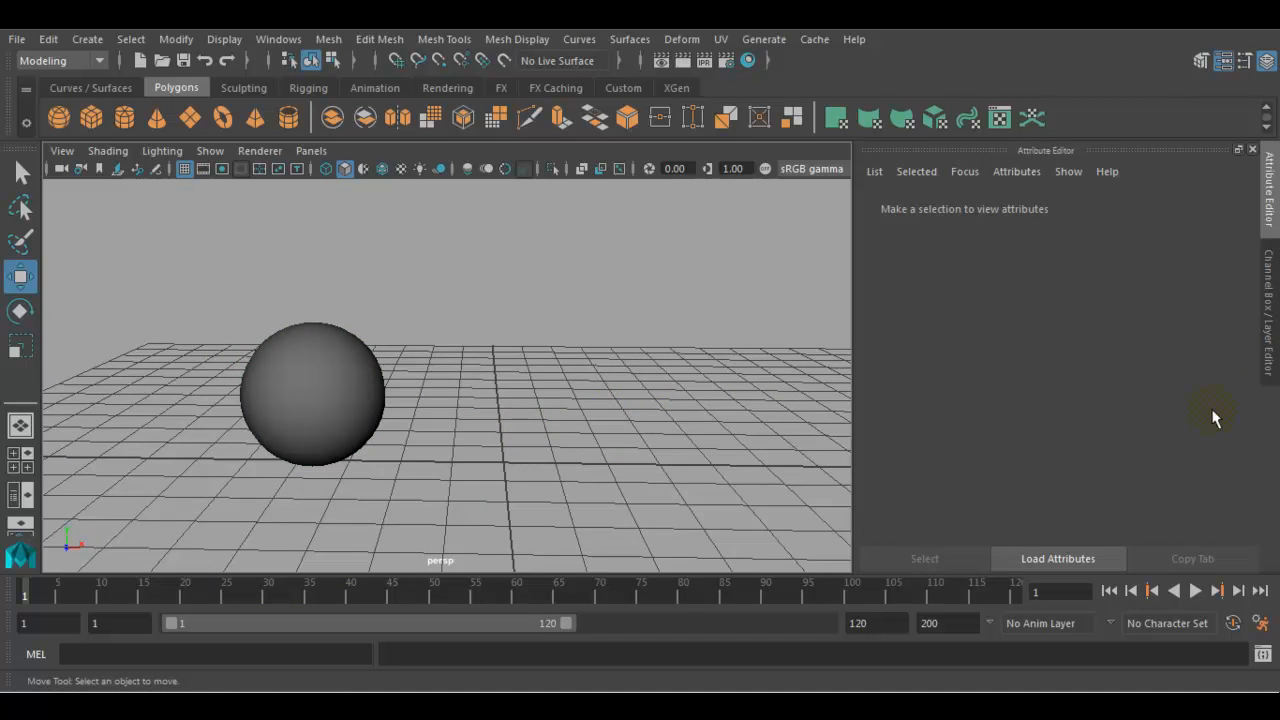
Duplicate the sphere along X into an evenly spaced row of five, with the last copy at 8.2
left_click(1270, 316)
left_click_drag(766, 403, 610, 390, "alt")
left_click_drag(563, 343, 316, 526)
mouse_move(545, 445)
left_mouse_down("alt")
mouse_move(604, 440)
mouse_move(509, 430)
left_mouse_up("alt")
left_click_drag(534, 389, 1000, 389)
key("ctrl+d")
key("ctrl+d")
key("ctrl+d")
key("ctrl+d")
left_click_drag(929, 432, 760, 410, "alt")
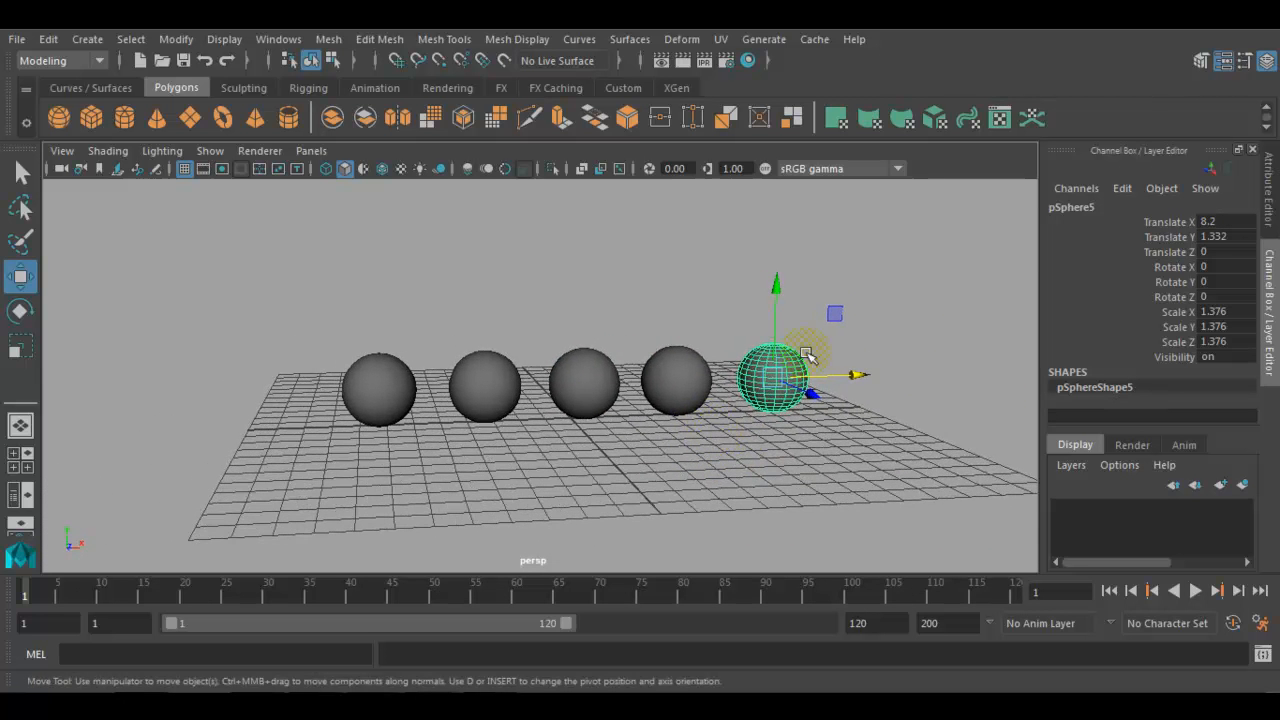
Shift all five spheres together along X in wireframe until the last copy is at about 7.22, and return to shaded display
key("4")
left_click_drag(853, 374, 766, 463)
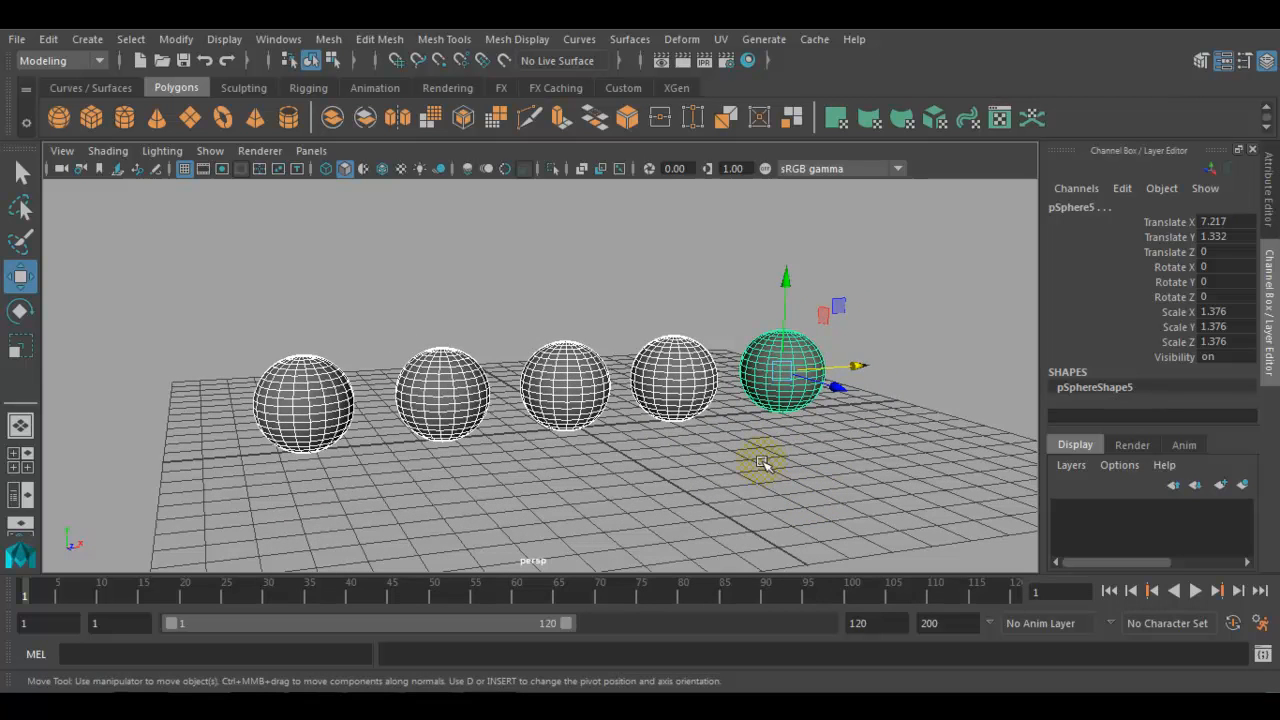
left_click(754, 460)
key("5")
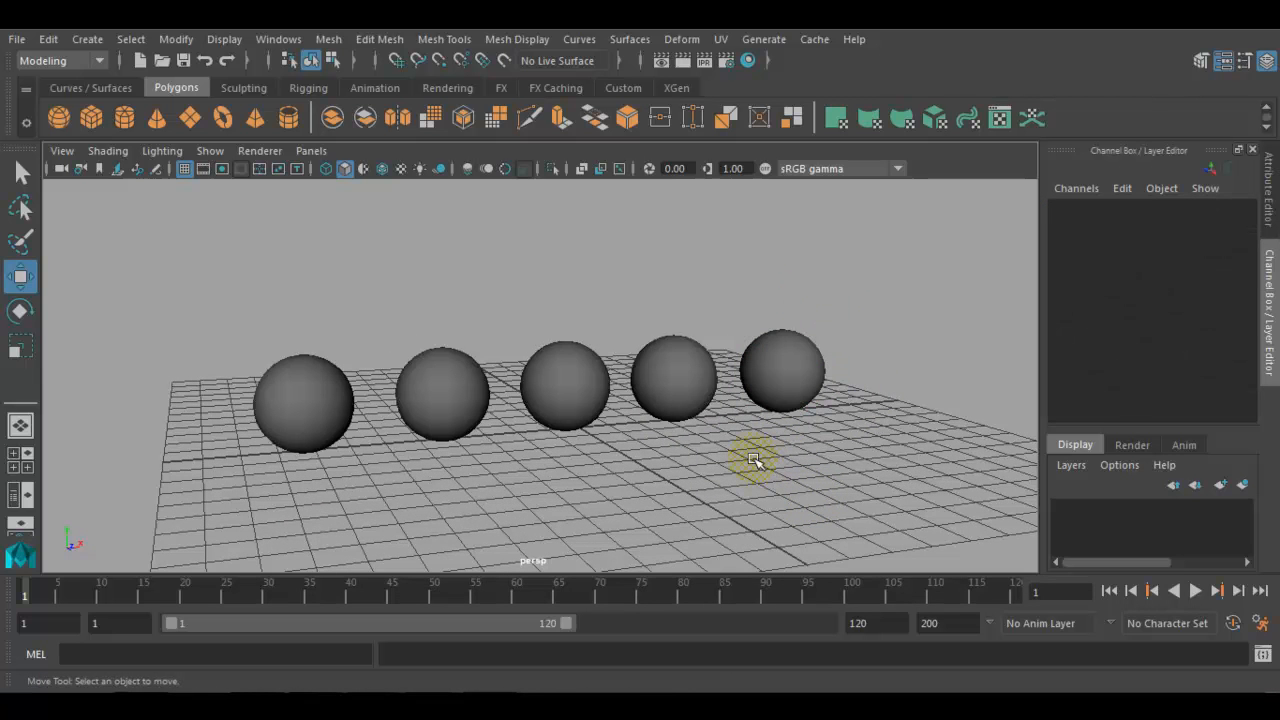
Assign a new Anisotropic material to the first sphere, choosing from the surface shaders
left_click_drag(520, 405, 563, 463, "alt")
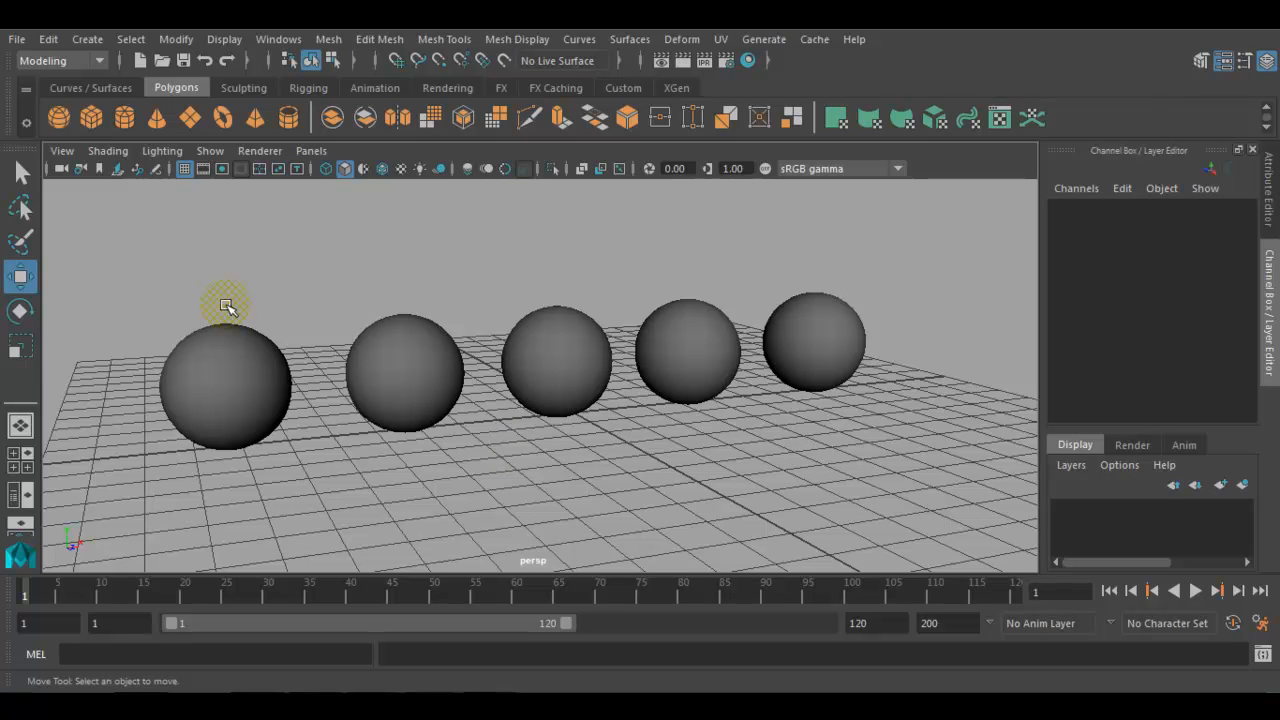
left_click_drag(200, 271, 241, 410)
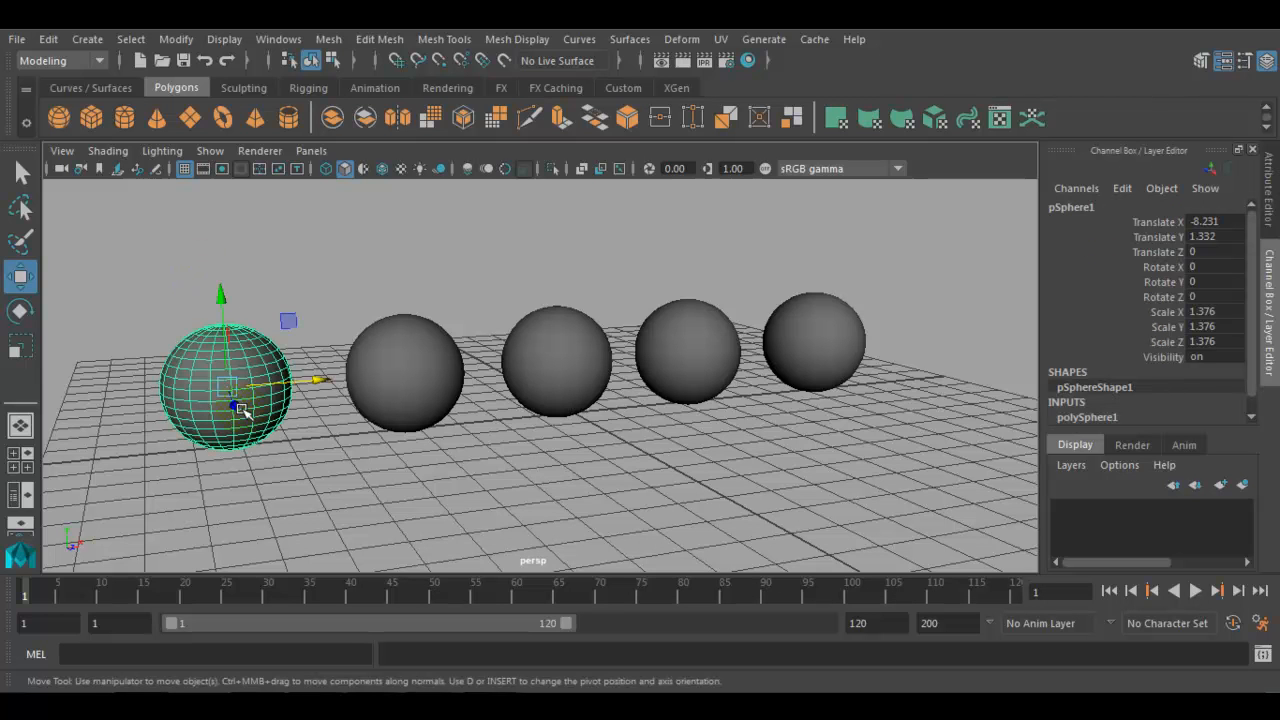
right_click(263, 346)
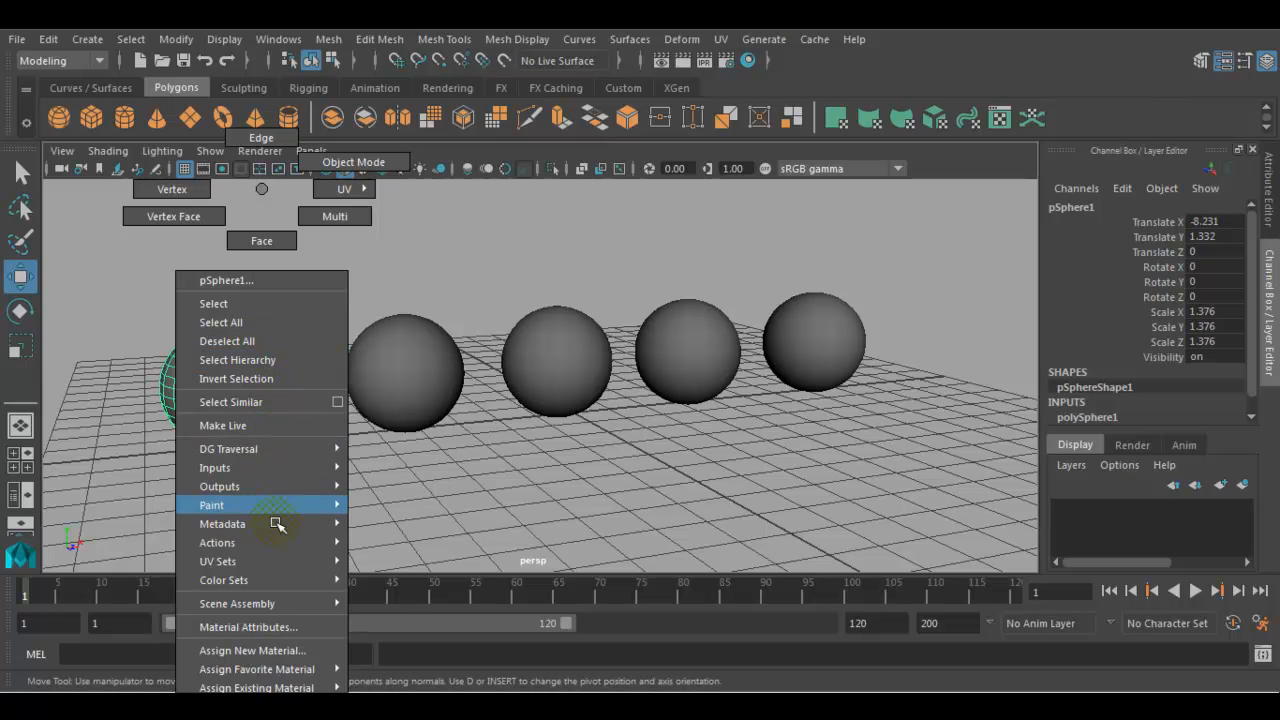
left_click(330, 653)
left_click_drag(572, 258, 646, 60)
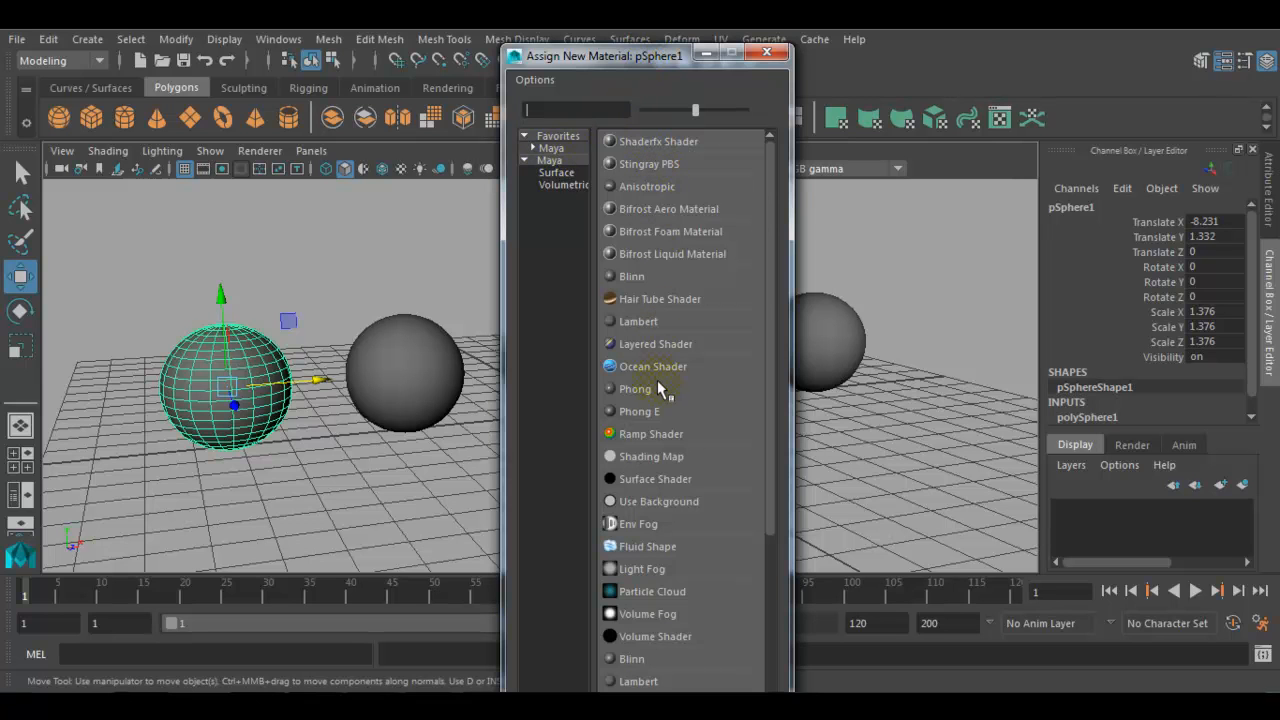
left_click(555, 174)
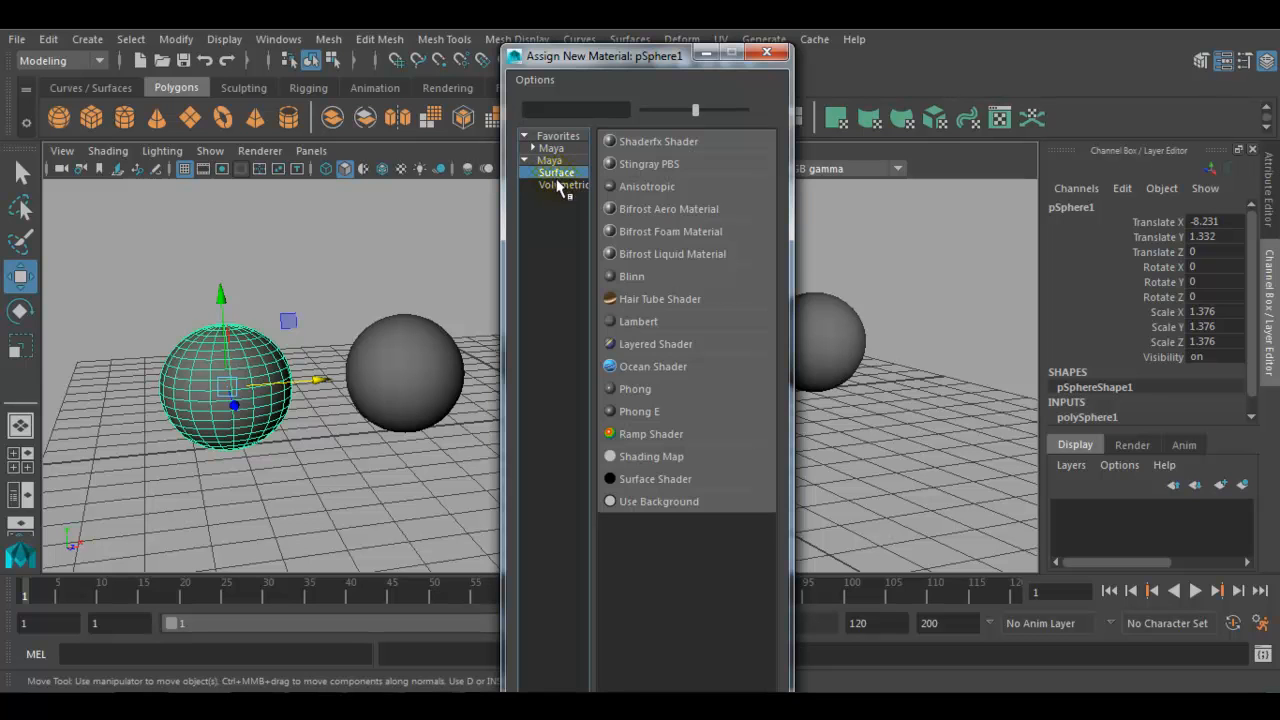
left_click(560, 187)
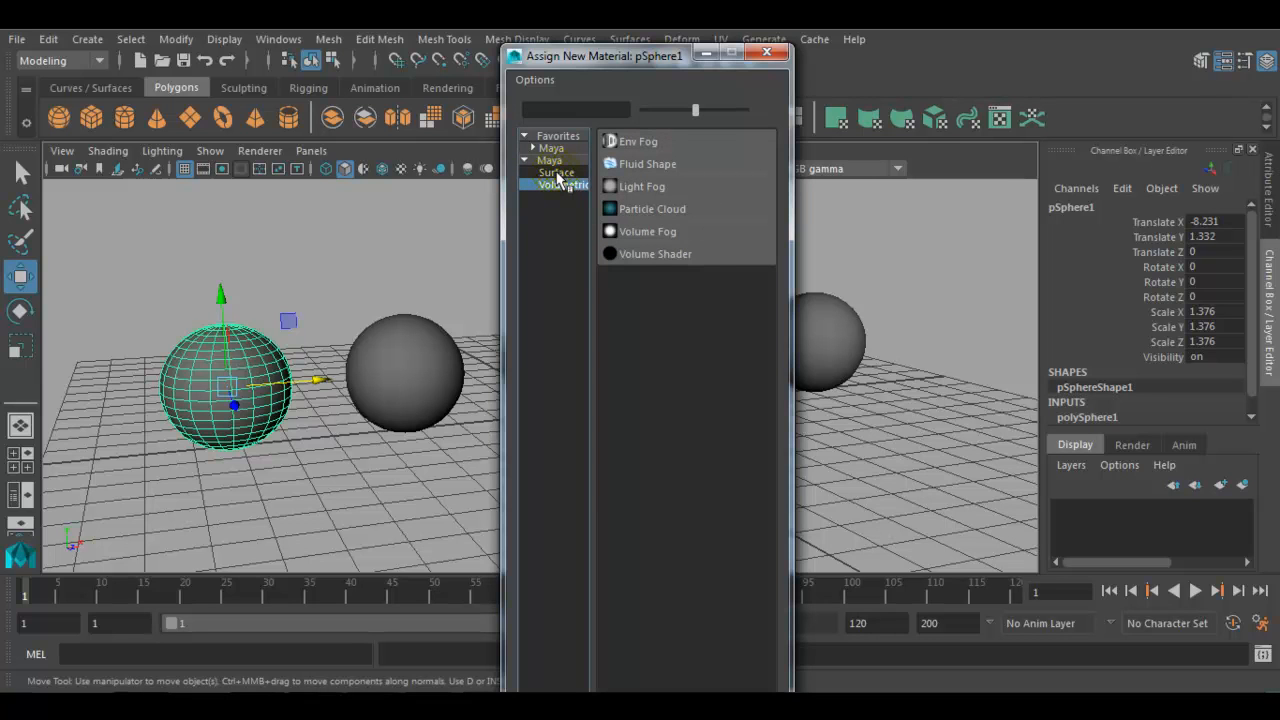
left_click(557, 174)
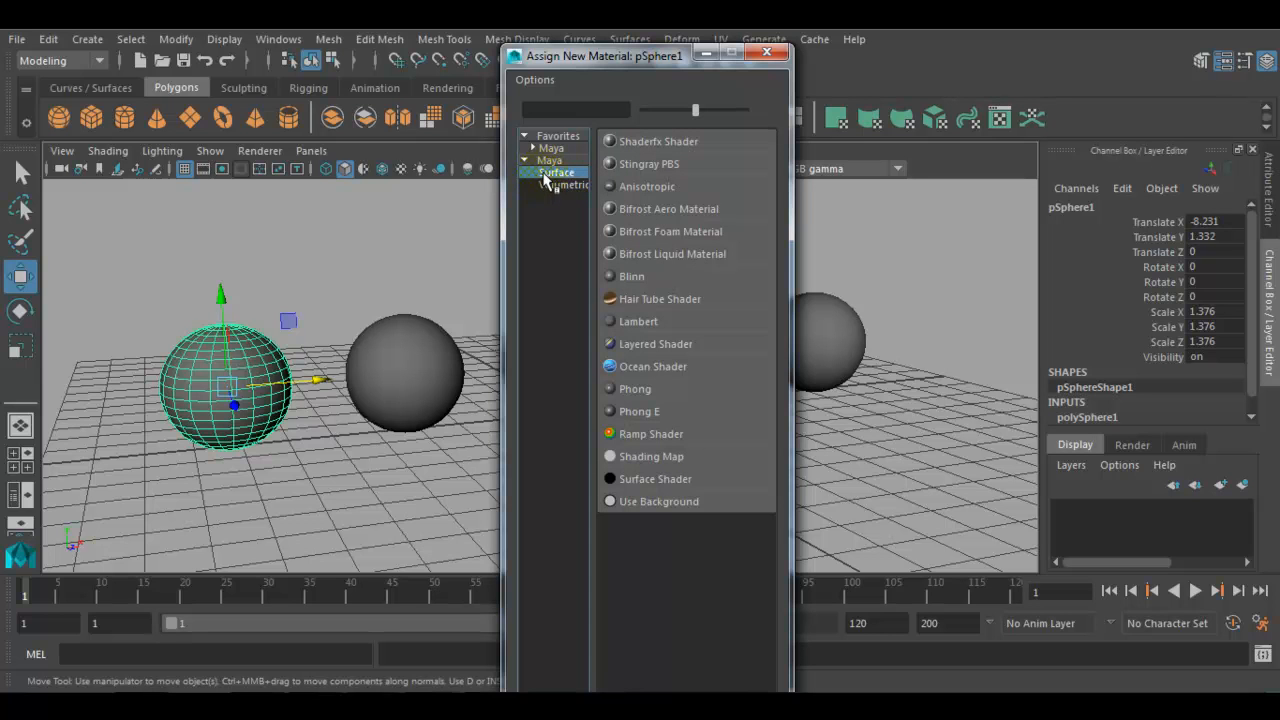
left_click_drag(594, 57, 750, 49)
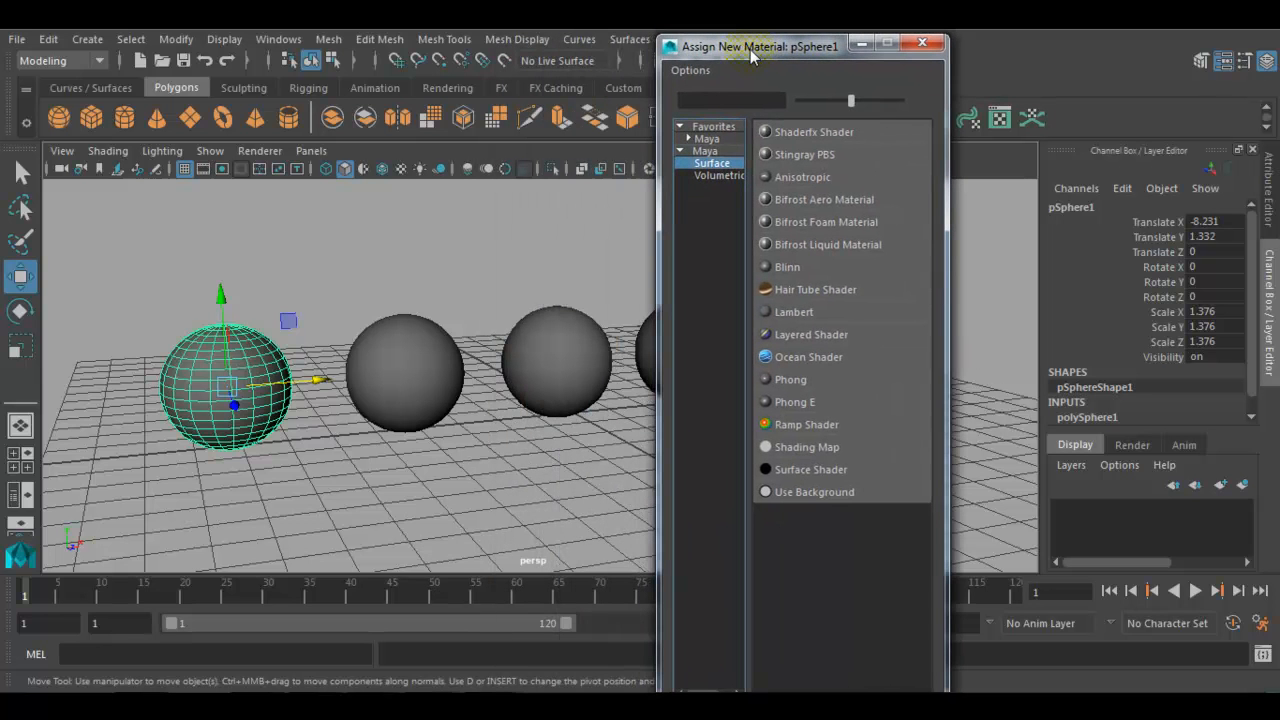
left_click(816, 178)
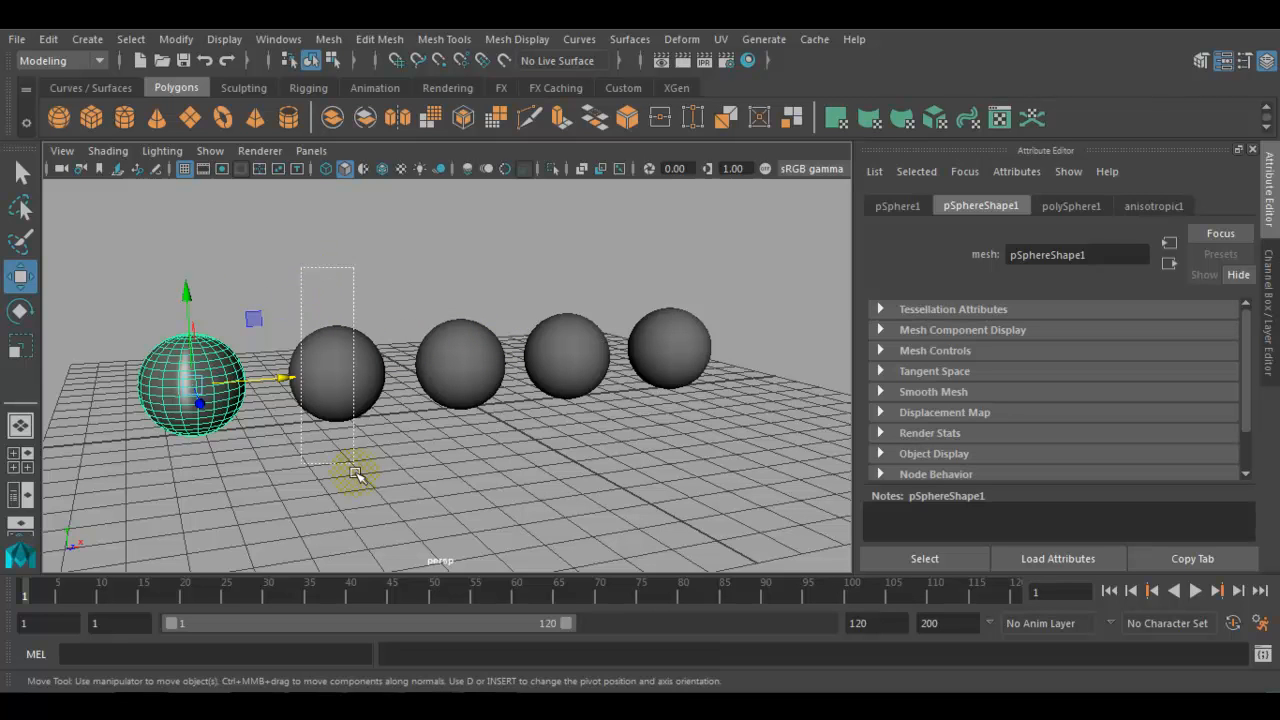
Assign a new Blinn material to the second sphere in the row
left_click(343, 405)
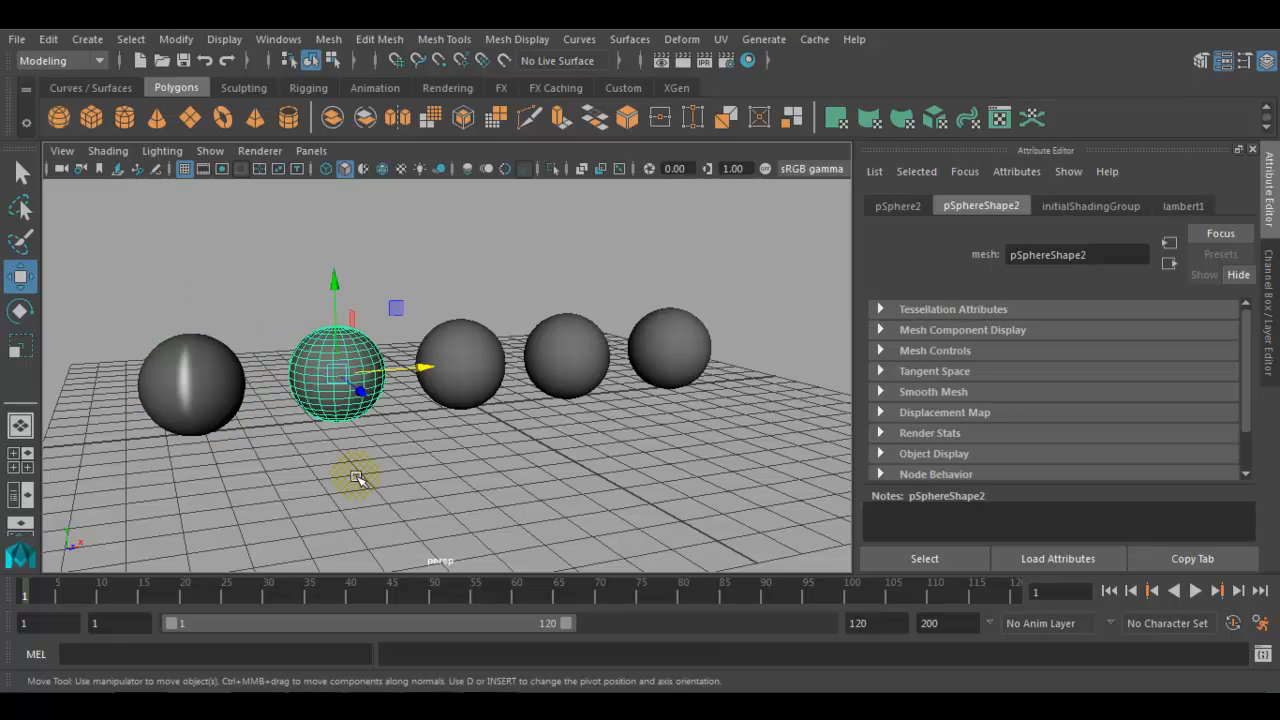
right_click(316, 351)
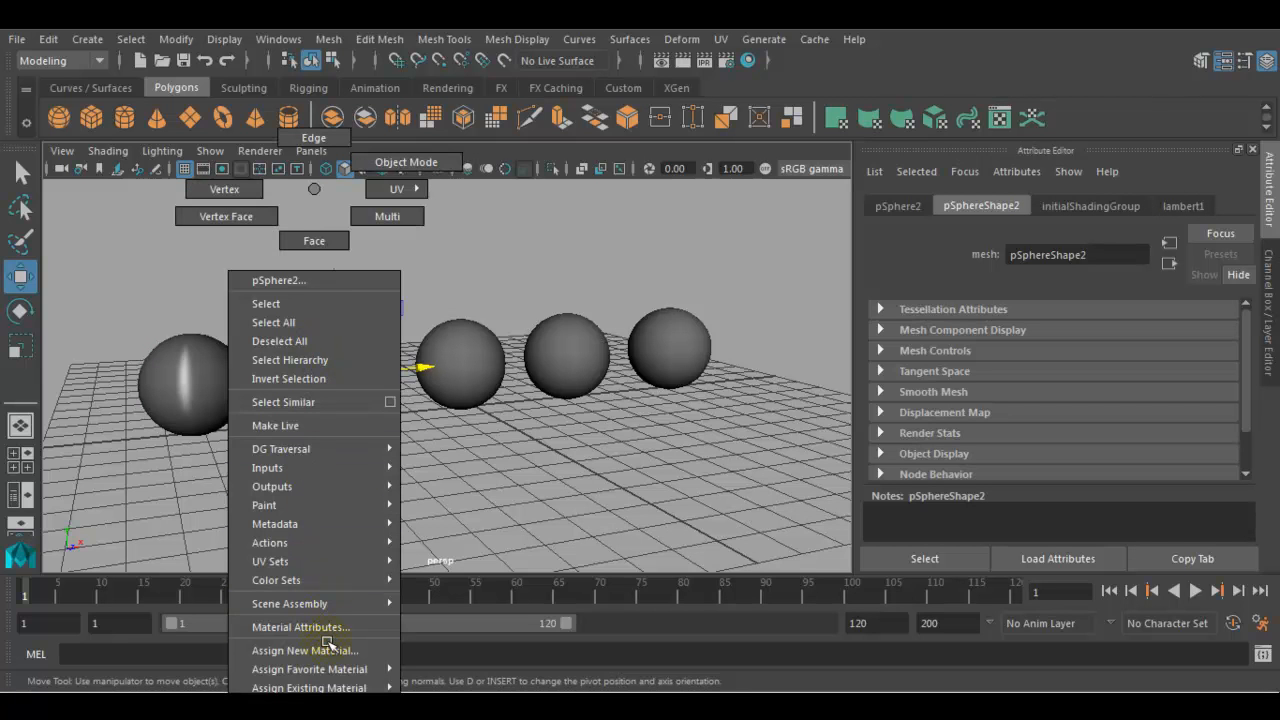
left_click(387, 655)
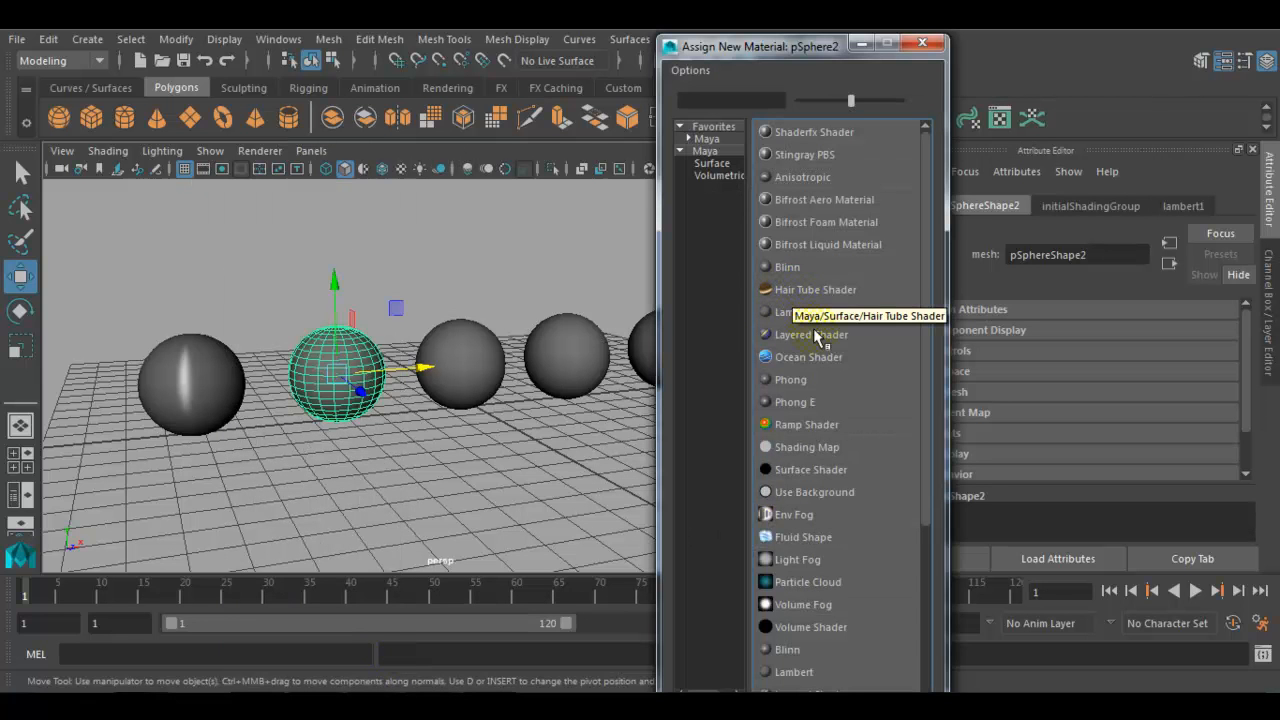
left_click(814, 270)
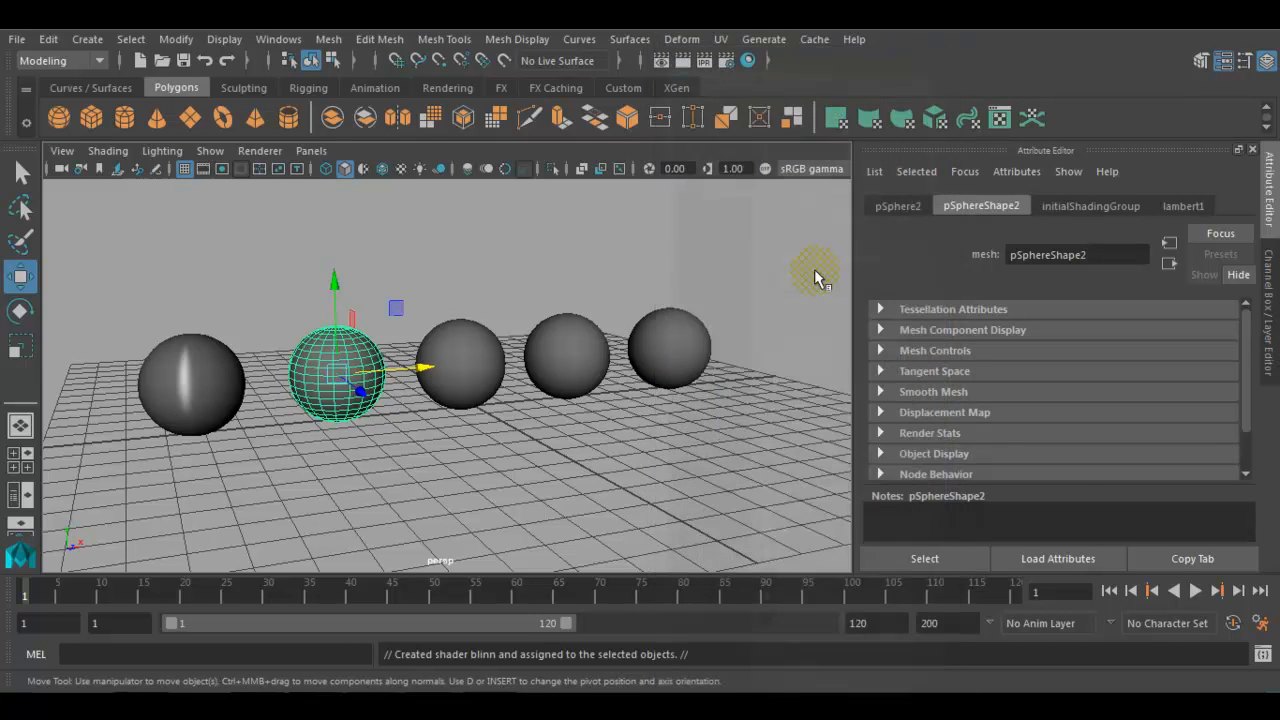
Assign a new Lambert material to the third, middle sphere
left_click(573, 365)
left_click(541, 439)
left_click_drag(431, 277, 470, 438)
right_click_drag(481, 336, 505, 651)
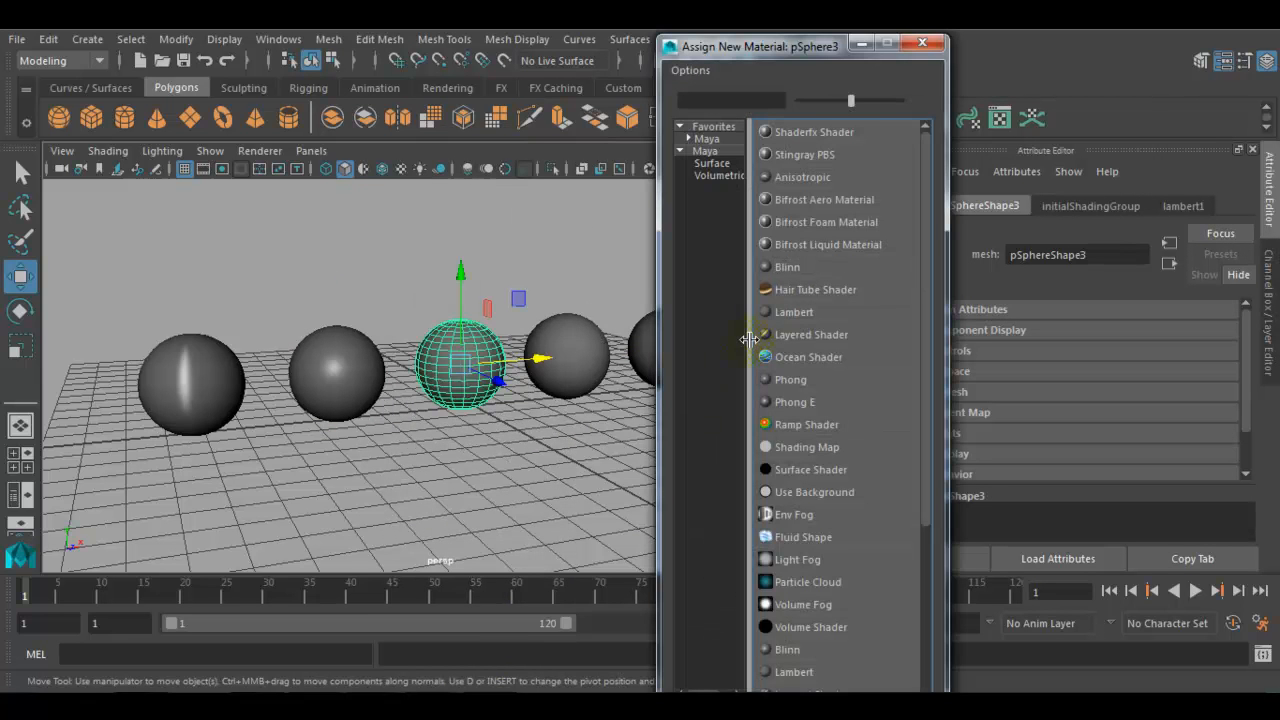
left_click(796, 312)
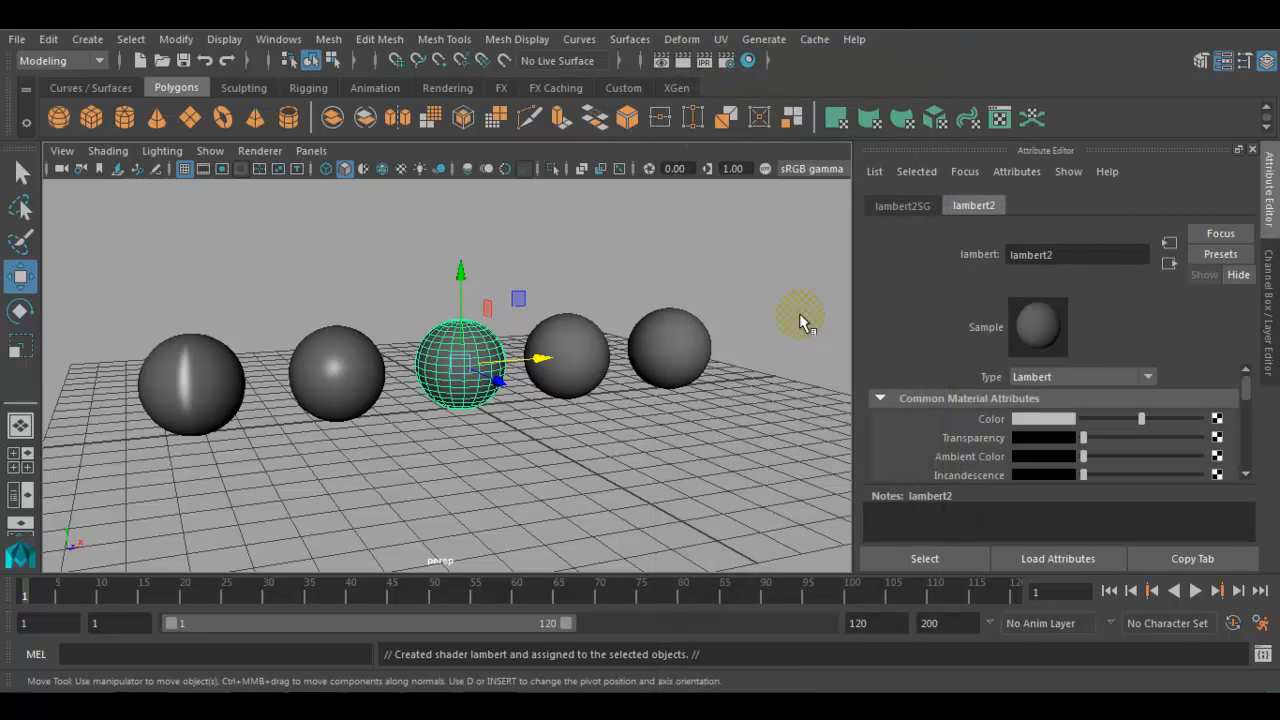
Assign a new Phong material to the fourth sphere
left_click_drag(591, 255, 546, 430)
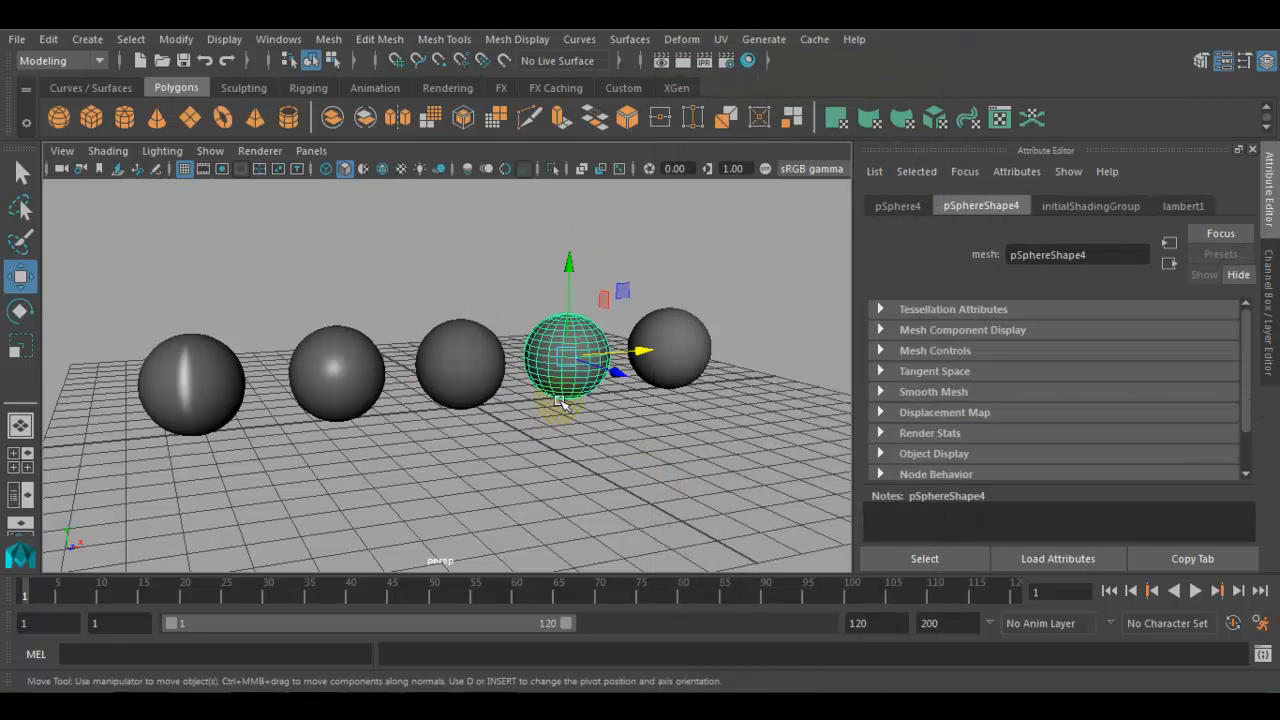
right_click_drag(560, 335, 550, 647)
left_click(787, 381)
Assign a new Phong E material to the fifth sphere, return to its channel values and deselect it
left_click_drag(710, 243, 623, 445)
right_click_drag(675, 188, 716, 651)
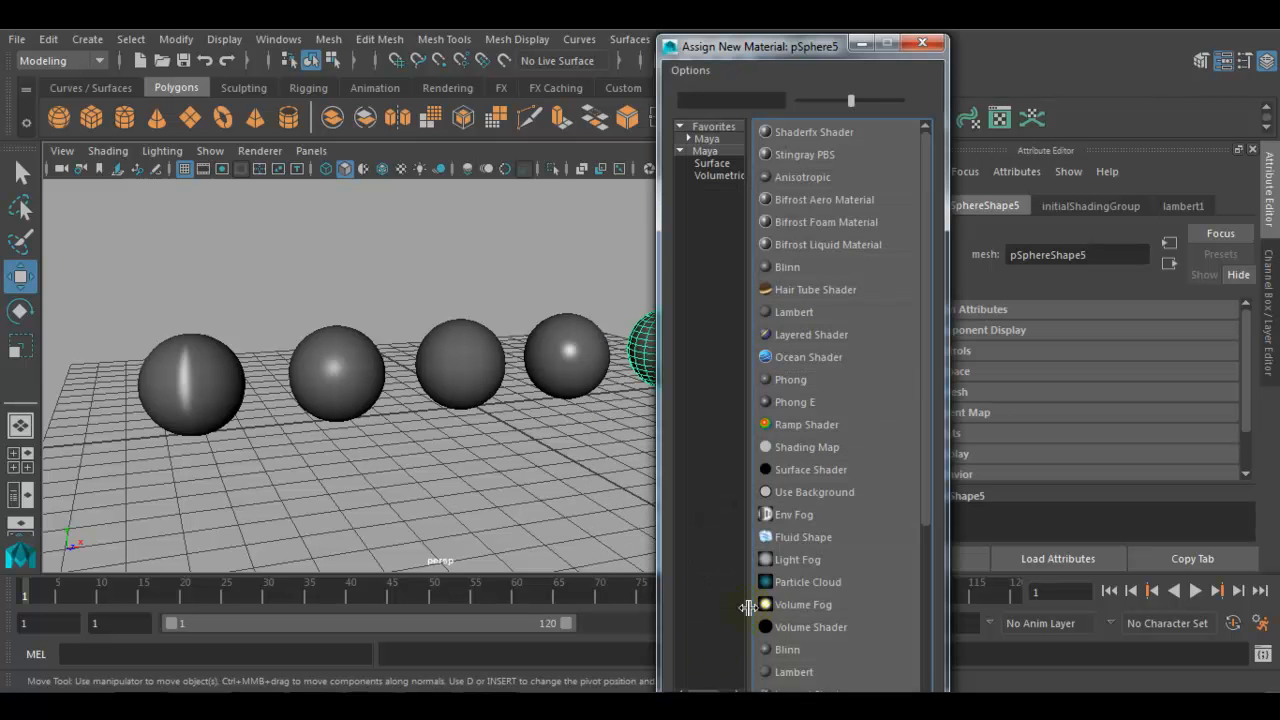
left_click(831, 401)
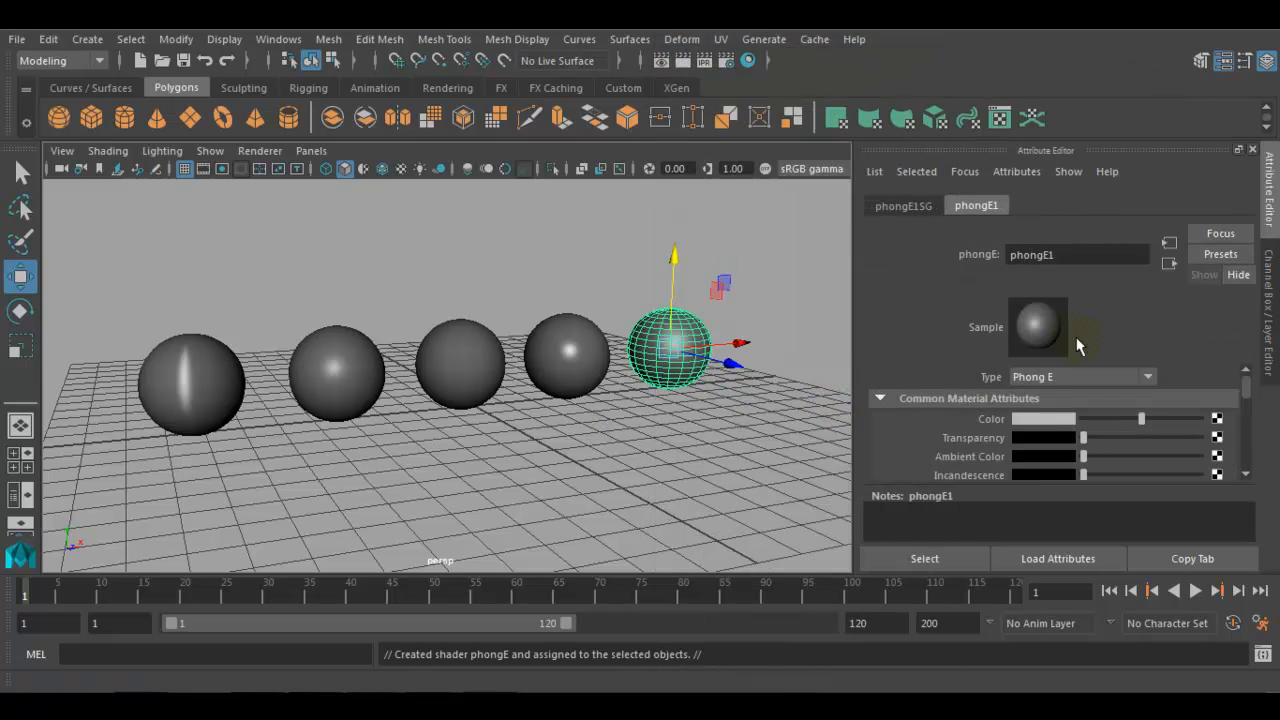
left_click(1269, 300)
left_click(864, 499)
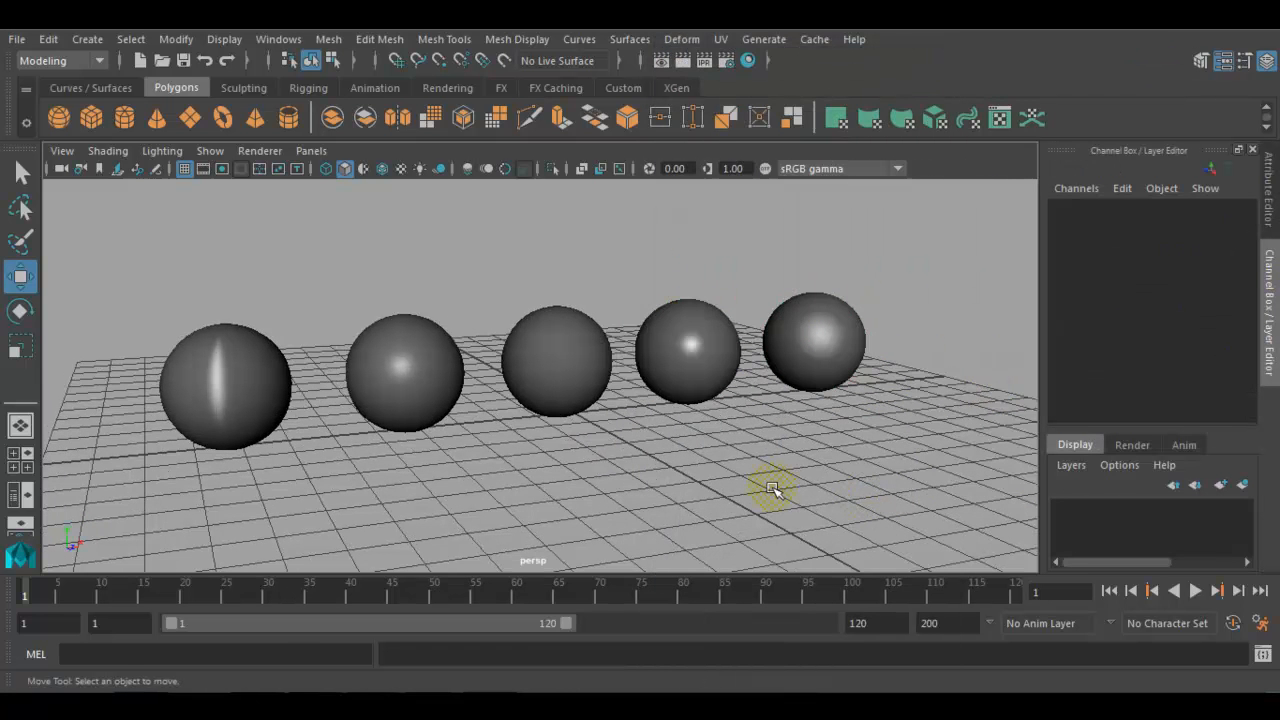
Examine the highlights on the five spheres up close in full-screen view, and restore the standard layout
left_click_drag(732, 428, 765, 430, "alt")
scroll(774, 438, "up", 2)
middle_click_drag(753, 427, 824, 440, "alt")
scroll(800, 450, "up", 2)
scroll(832, 451, "up", 1)
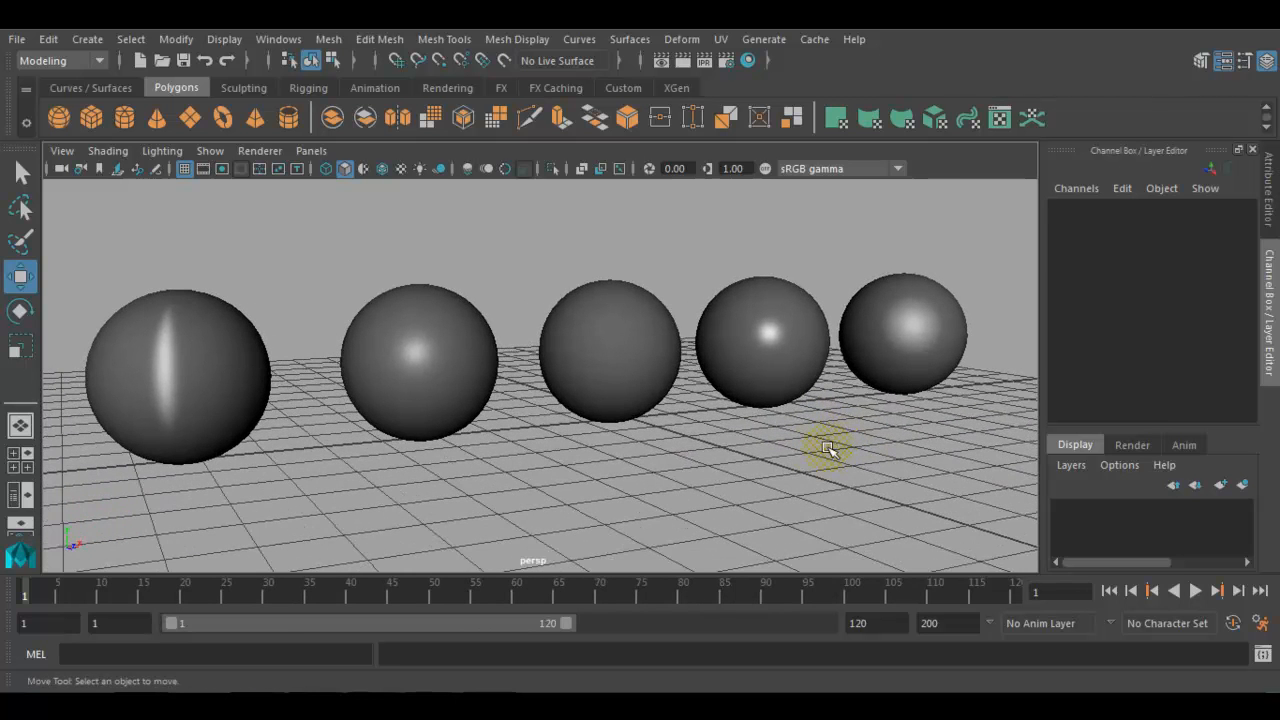
key("ctrl+space")
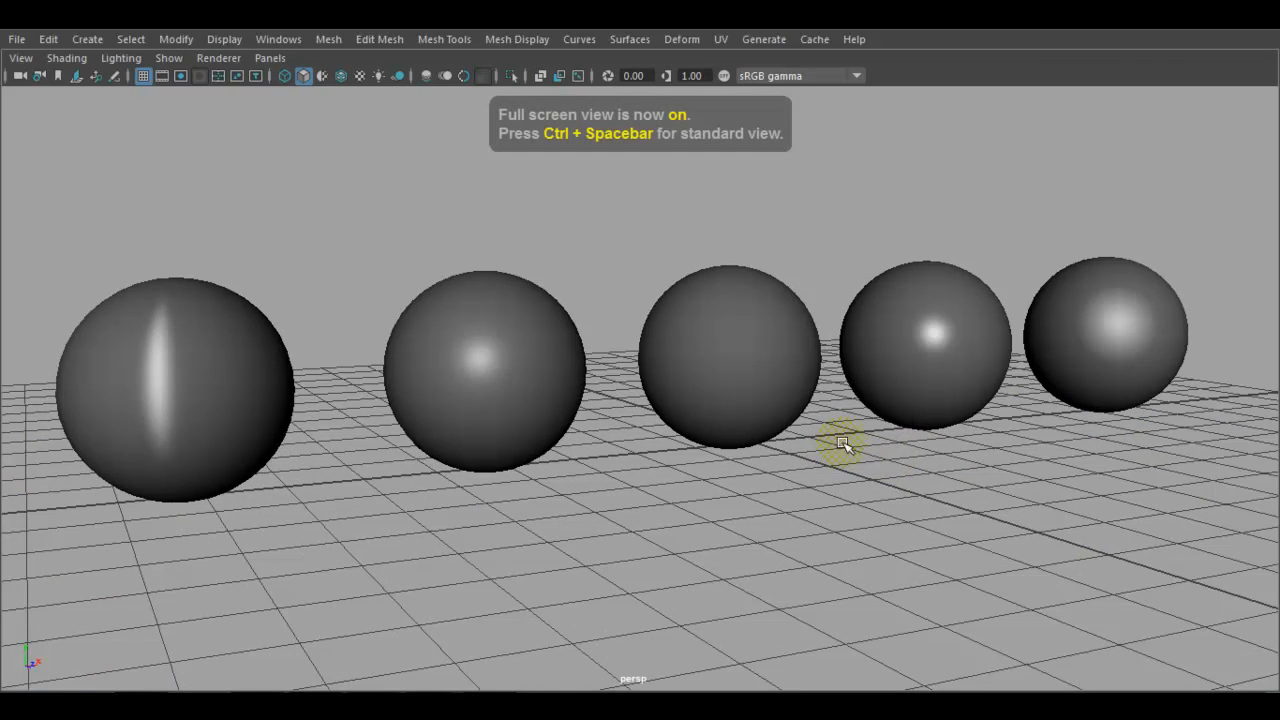
left_click_drag(837, 443, 909, 463, "alt")
key("ctrl+space")
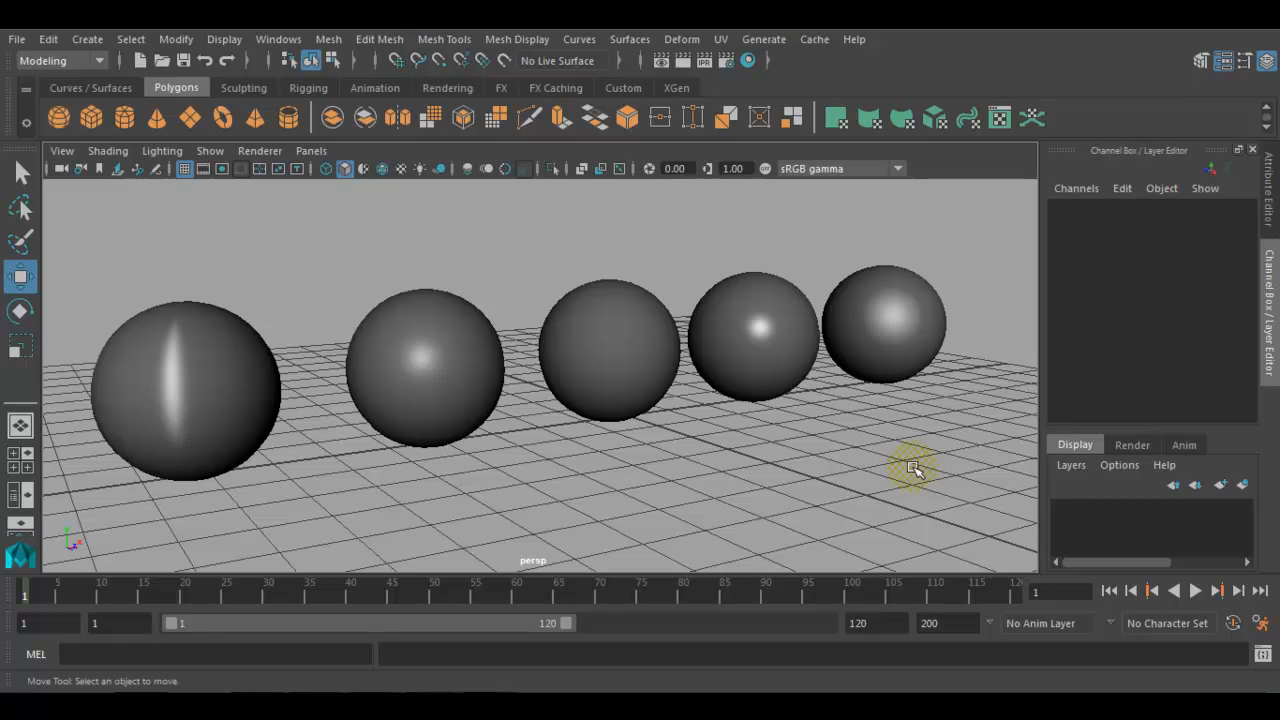
Render the perspective view, turn off the render's color management and widen the render window
left_click(683, 61)
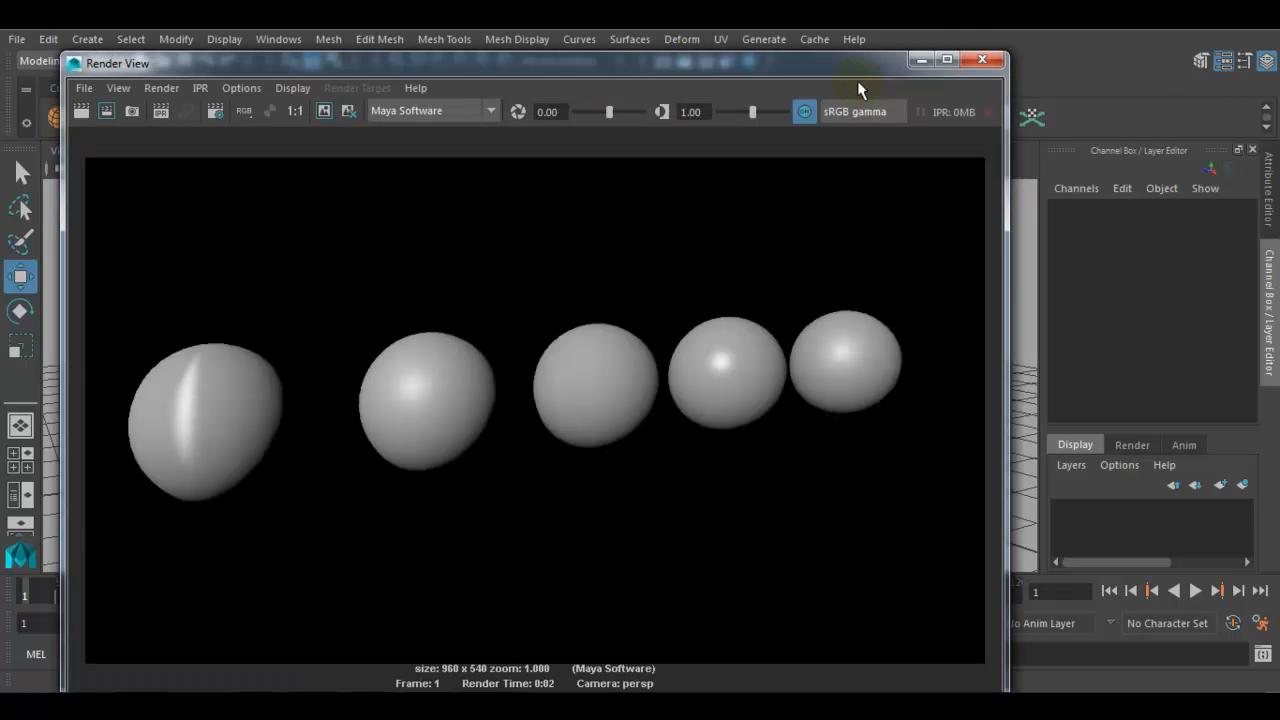
left_click(805, 111)
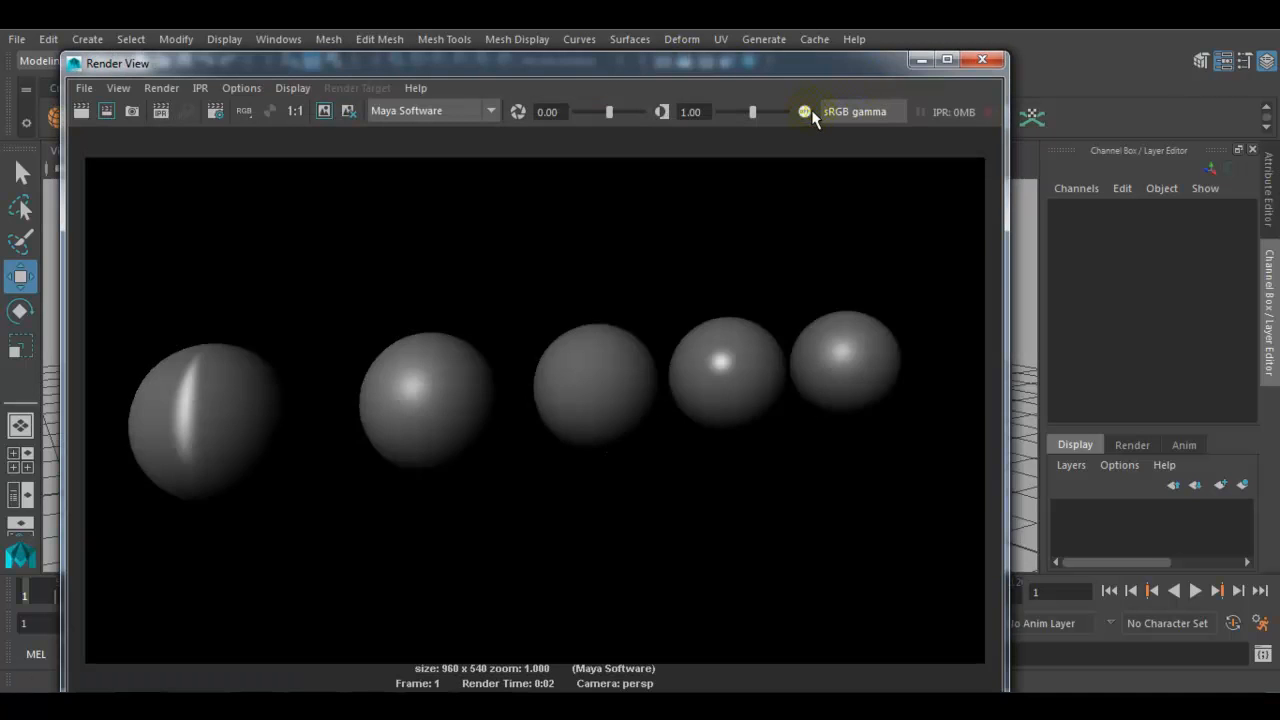
left_click_drag(1006, 126, 1141, 126)
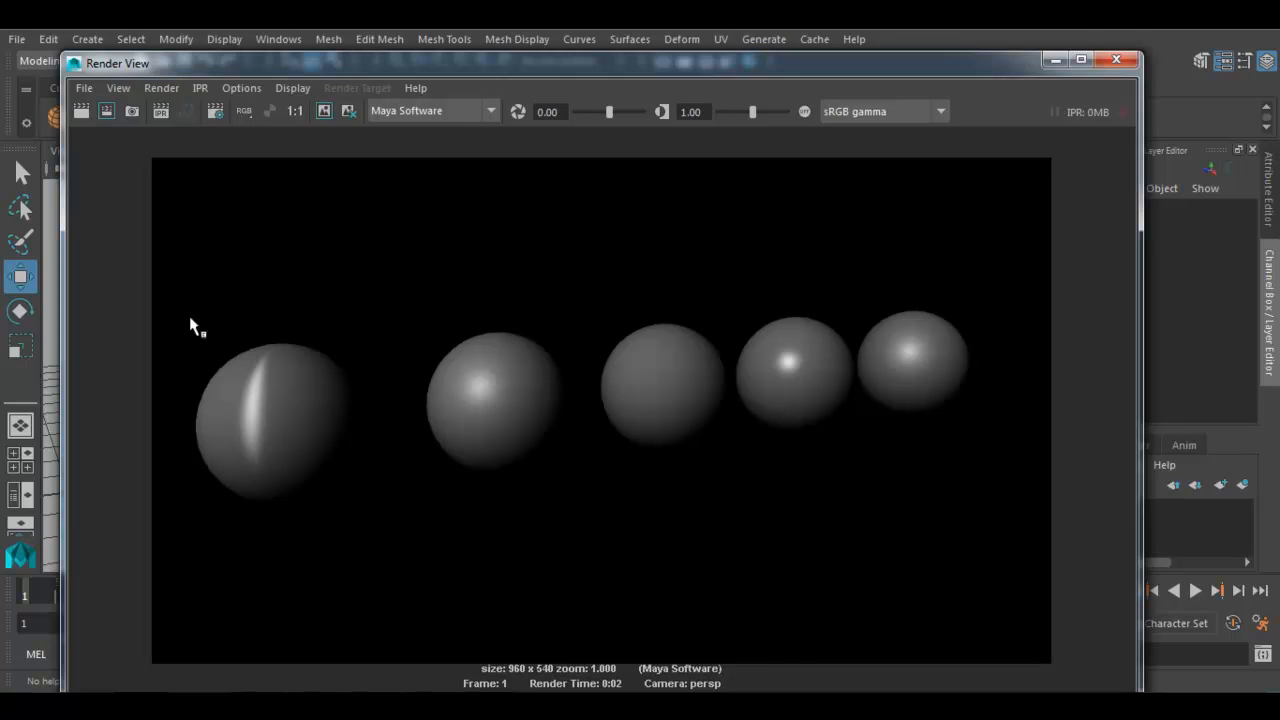
Compare the rendered materials by marking a region around each sphere in order, ending with one around the whole row
left_click(248, 385)
left_click_drag(169, 299, 379, 528)
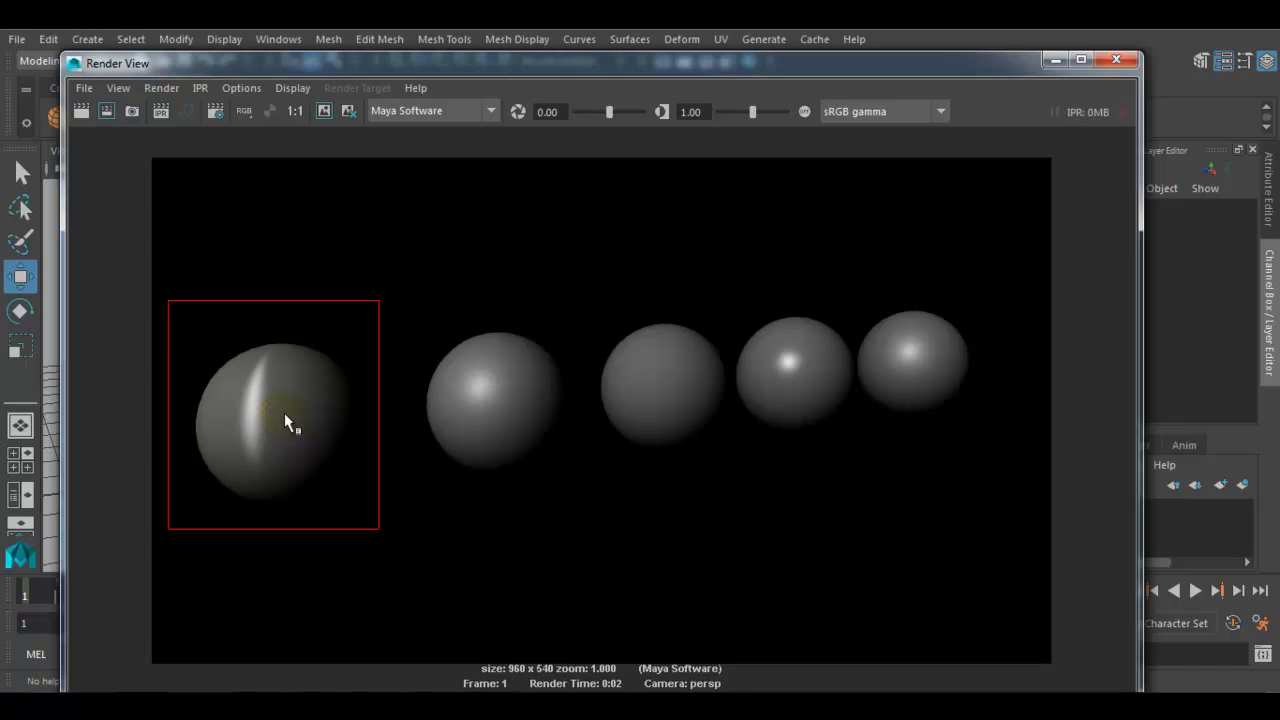
left_click_drag(386, 294, 591, 517)
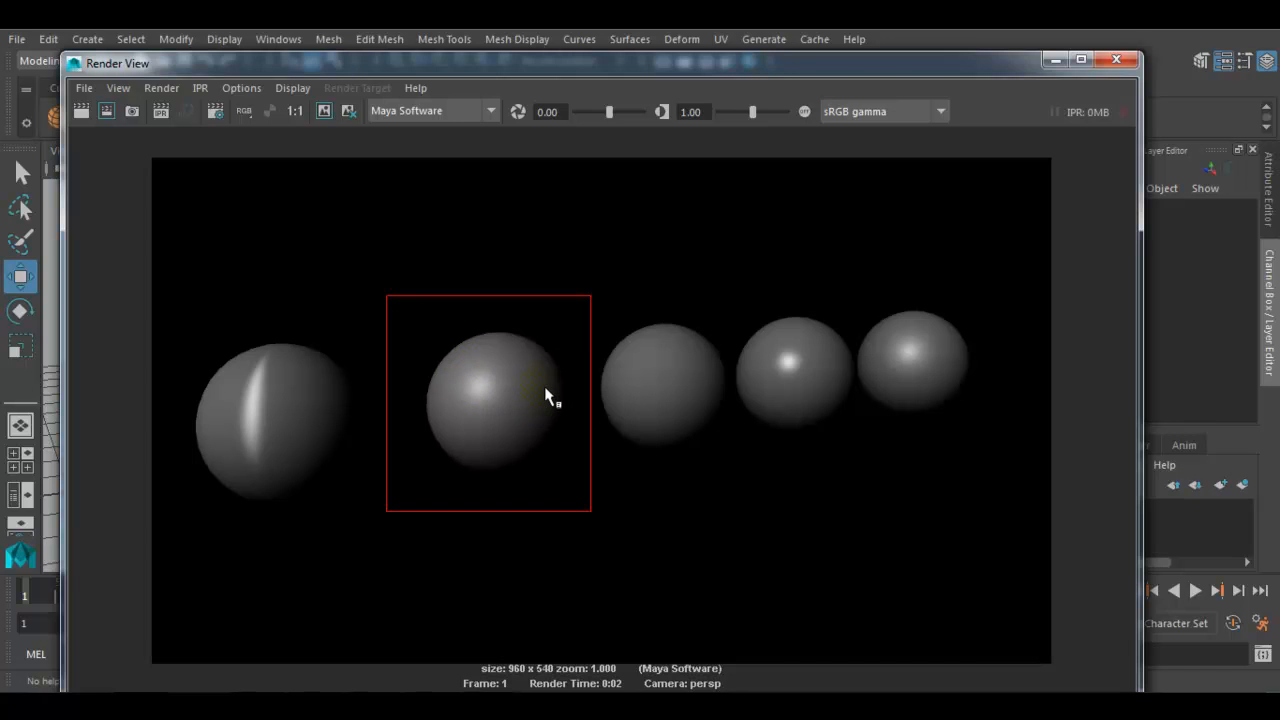
left_click_drag(571, 271, 736, 481)
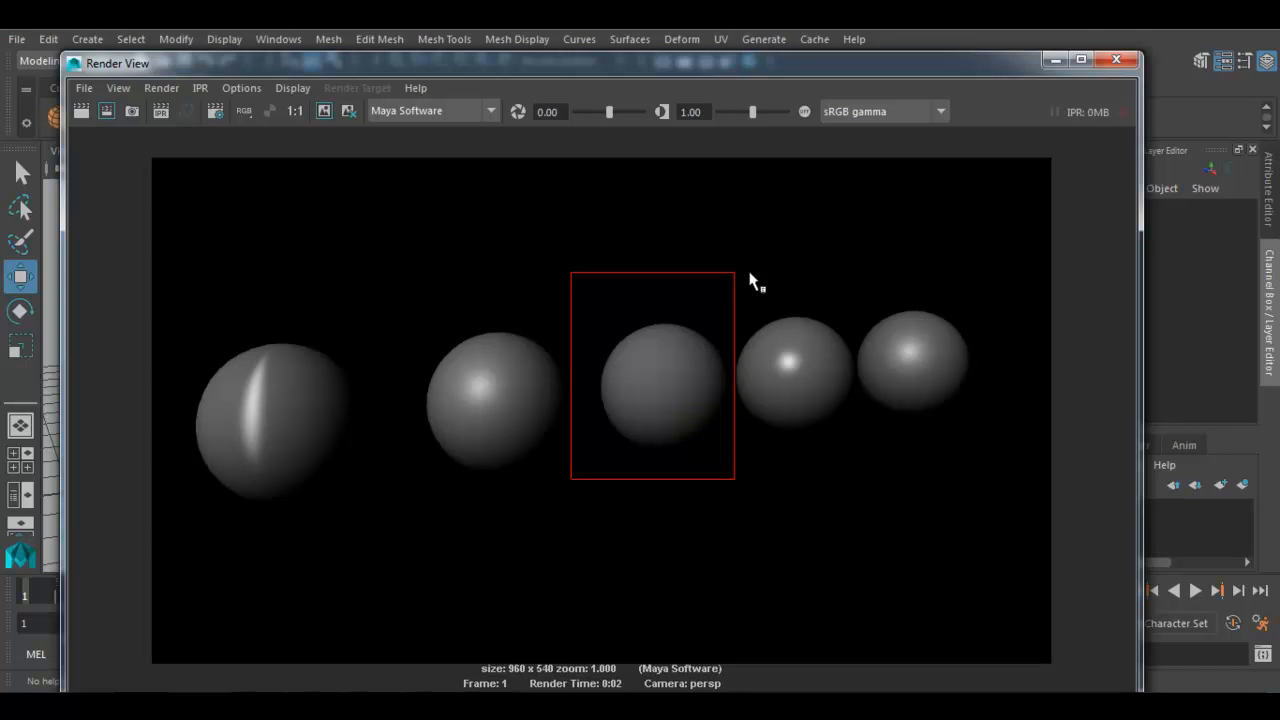
left_click_drag(726, 293, 857, 460)
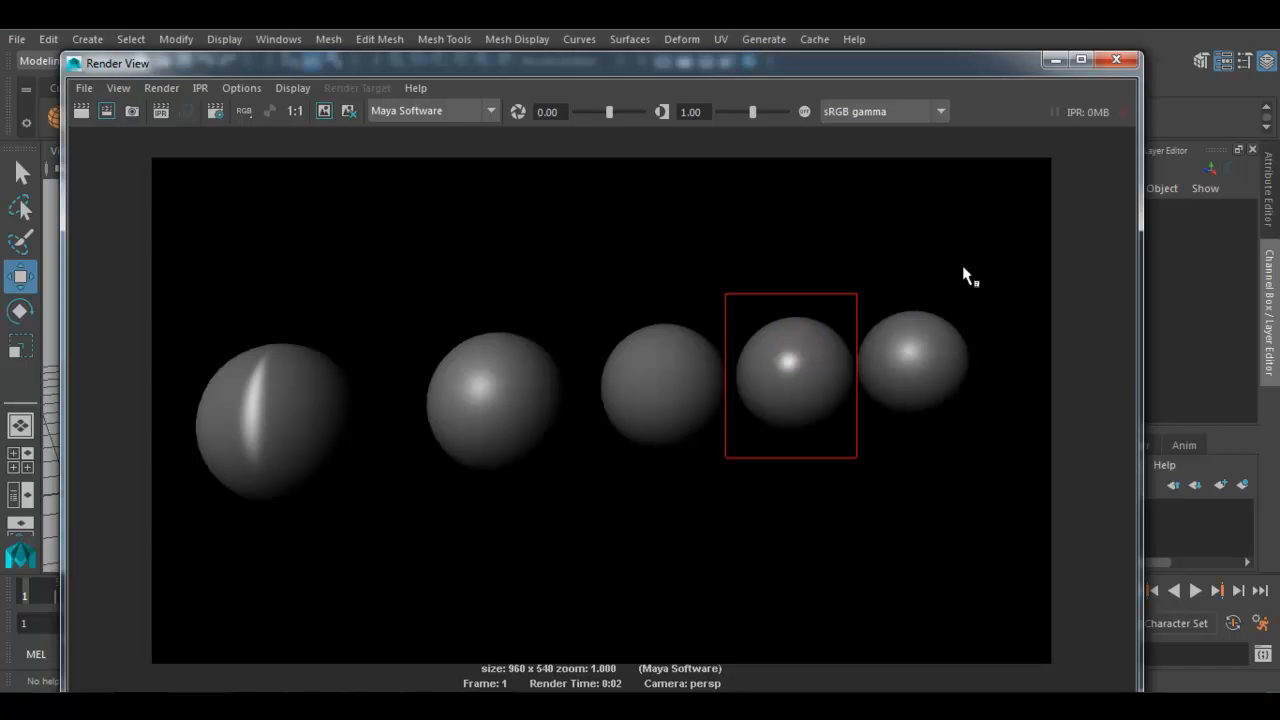
left_click_drag(993, 281, 861, 417)
left_click_drag(856, 419, 856, 418)
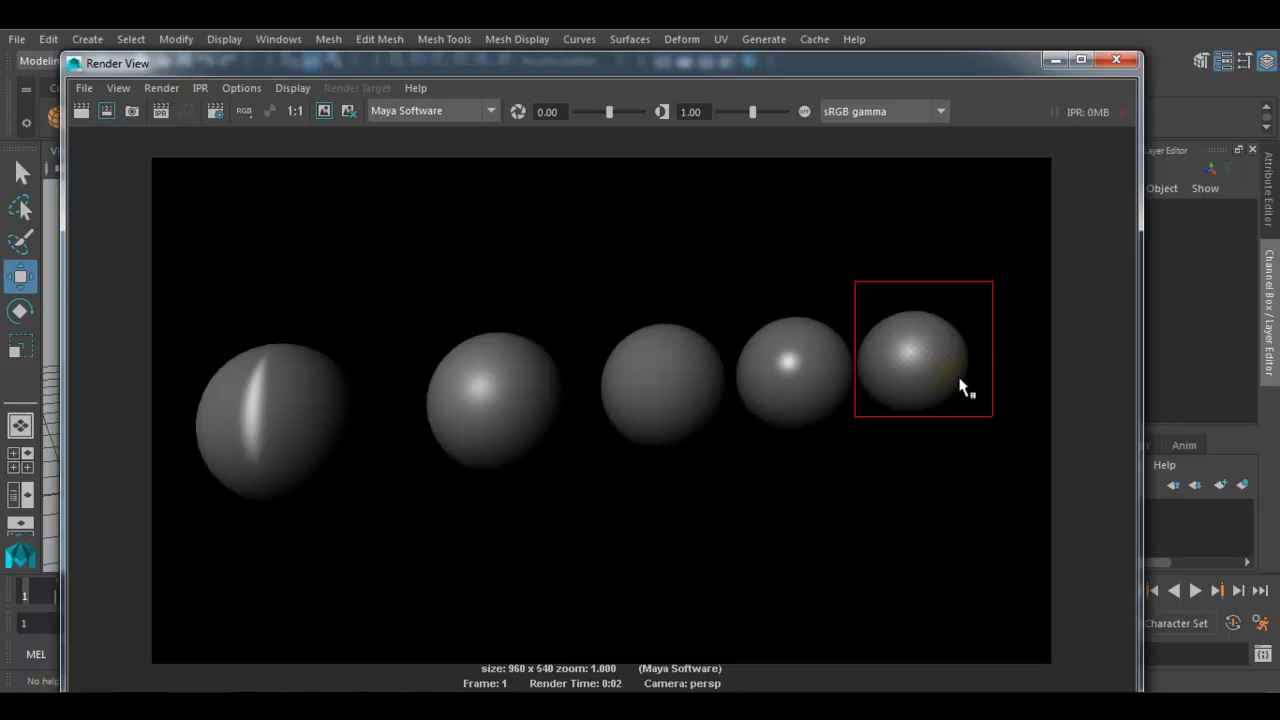
left_click_drag(978, 299, 848, 447)
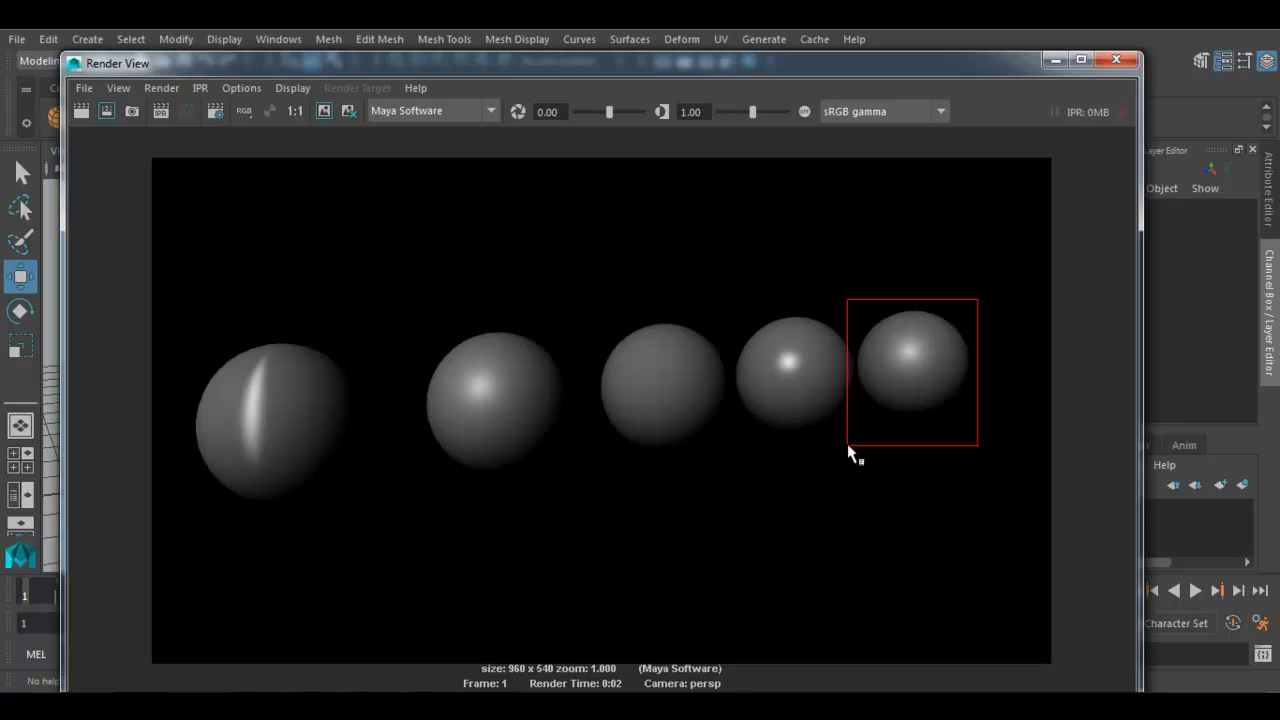
left_click_drag(1010, 272, 178, 545)
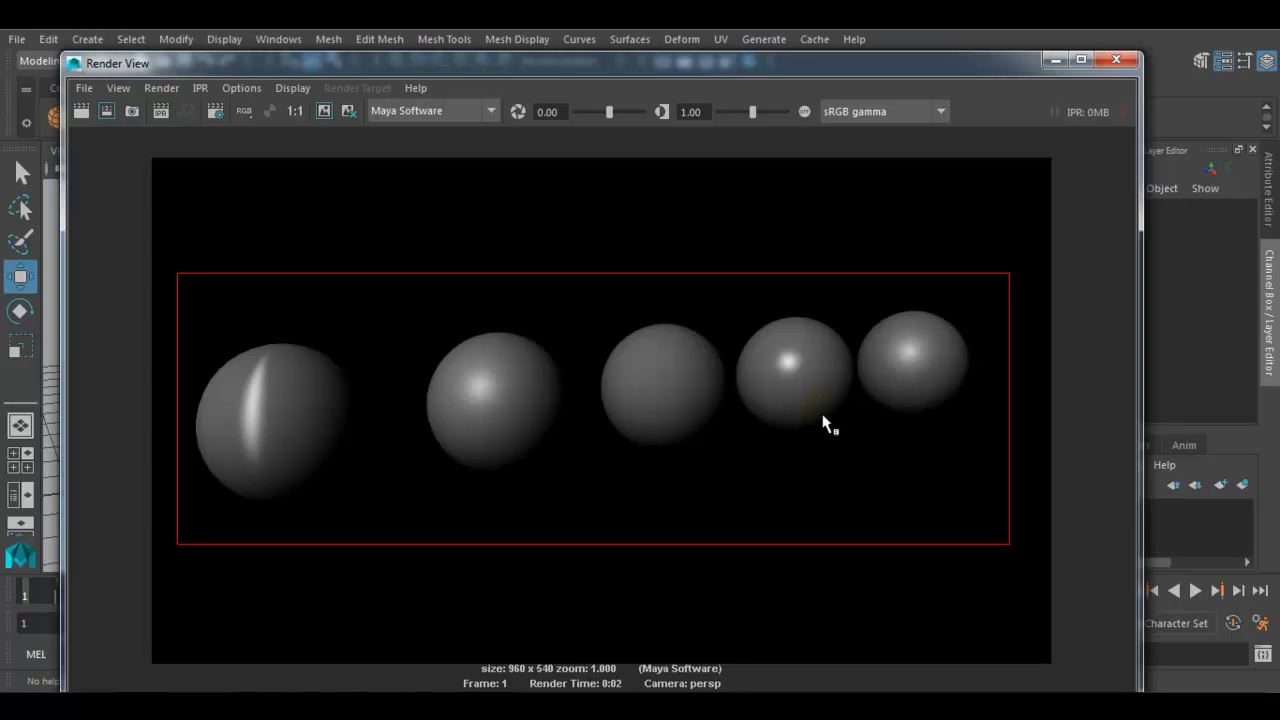
Close the render window and delete every sphere except the second one with the Blinn material
left_click(1116, 61)
left_click(786, 451)
left_click(677, 472)
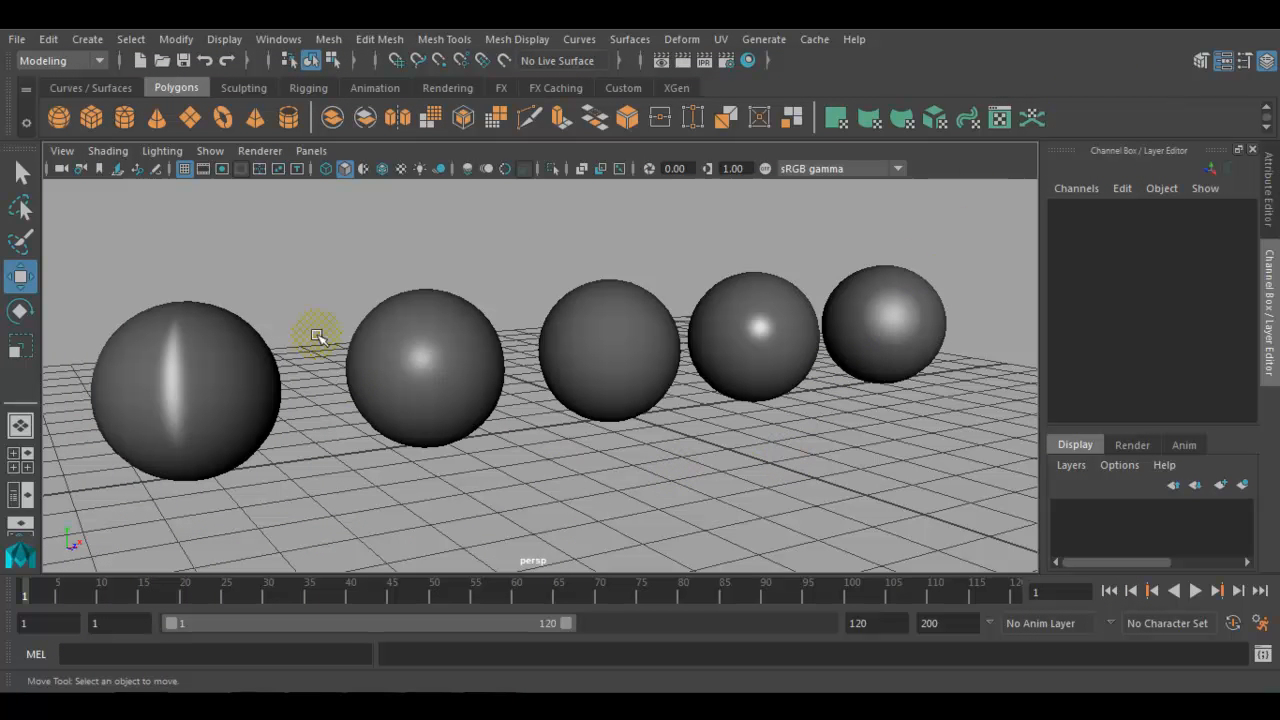
left_click_drag(286, 251, 104, 466)
left_click(326, 398)
left_click_drag(537, 252, 990, 425)
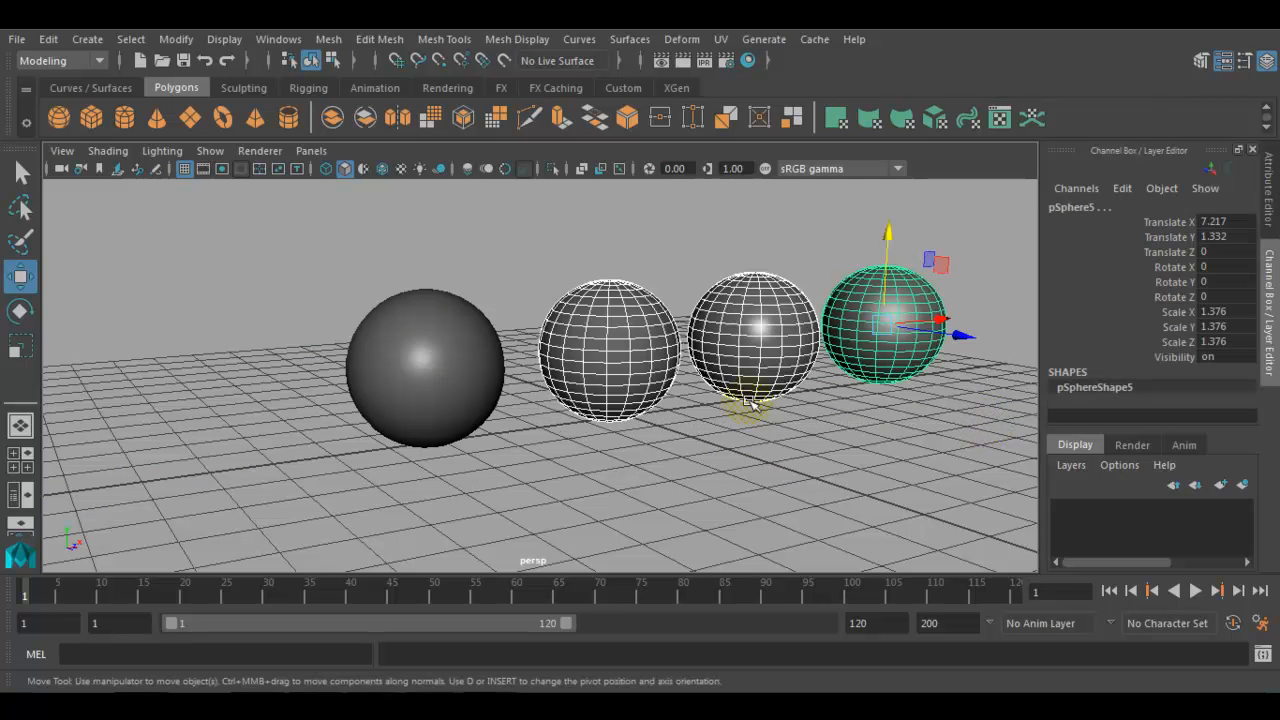
key("Delete")
Move the remaining Blinn sphere along X toward the grid center, to about -0.77
left_click_drag(503, 320, 342, 474)
left_click_drag(505, 360, 660, 346)
left_click_drag(733, 398, 563, 443, "alt")
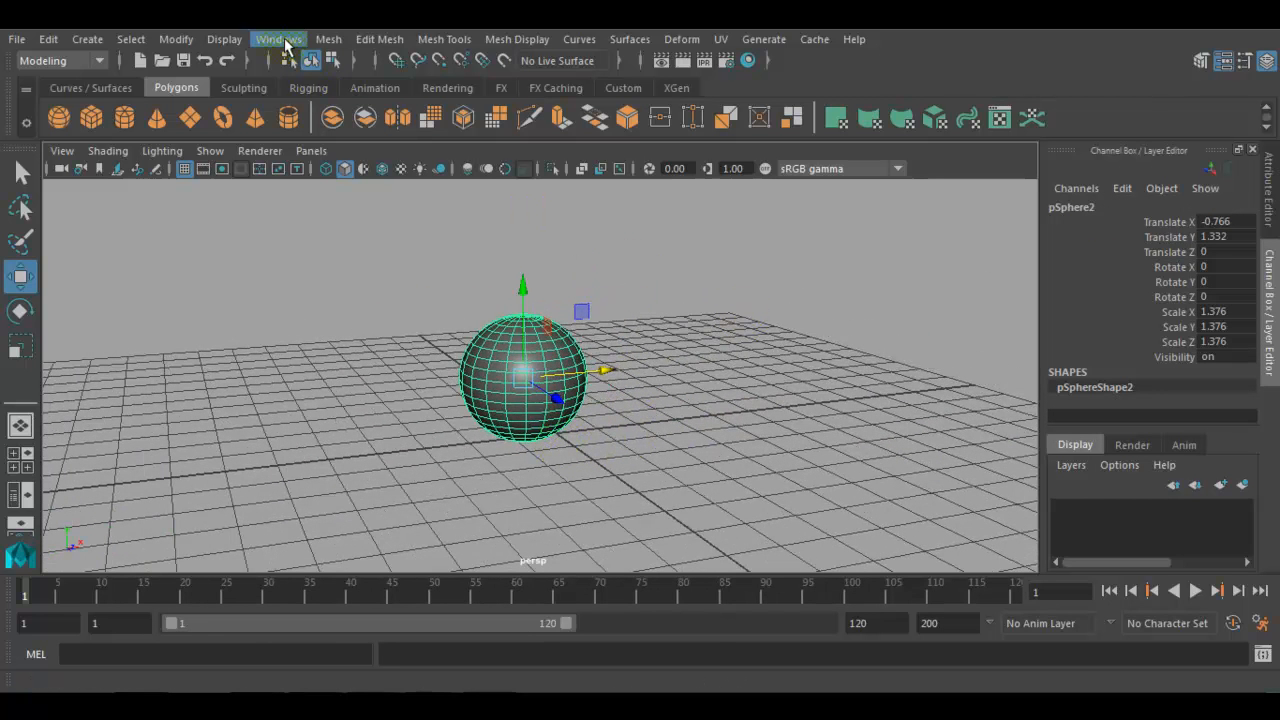
Delete all unused shading nodes in the Hypershade and close it
left_click(278, 39)
mouse_move(316, 132)
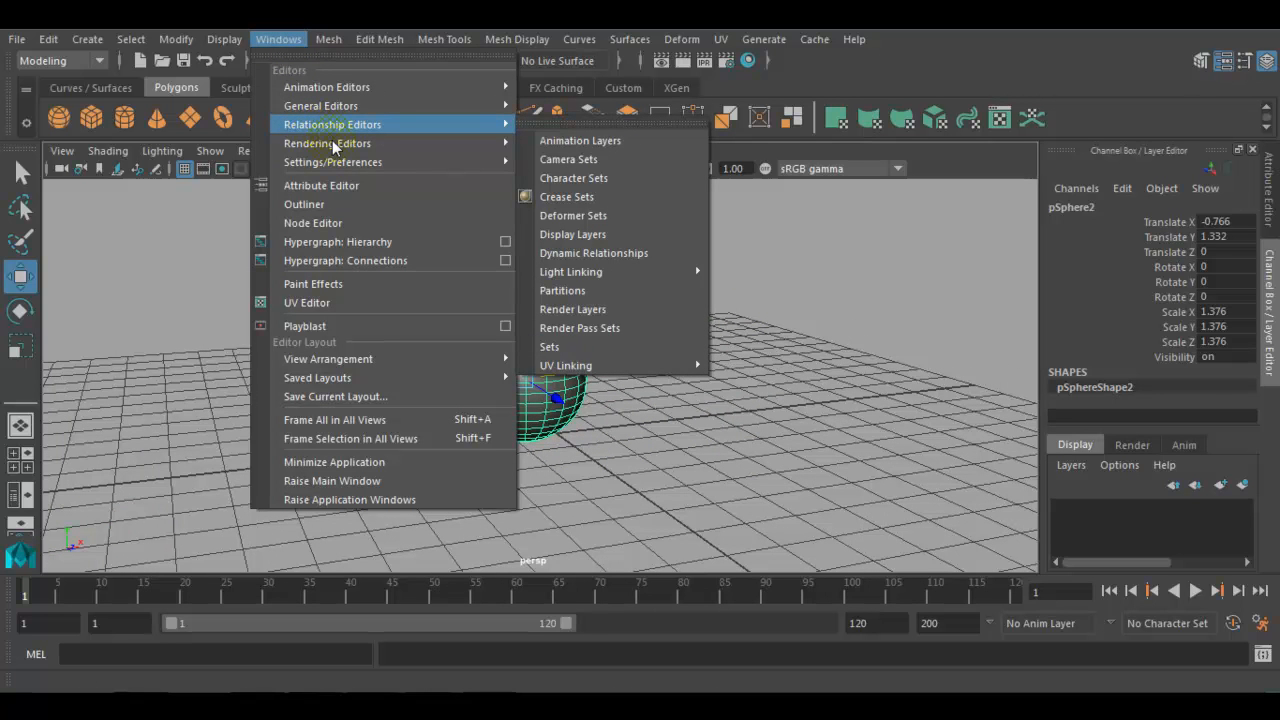
left_click(568, 197)
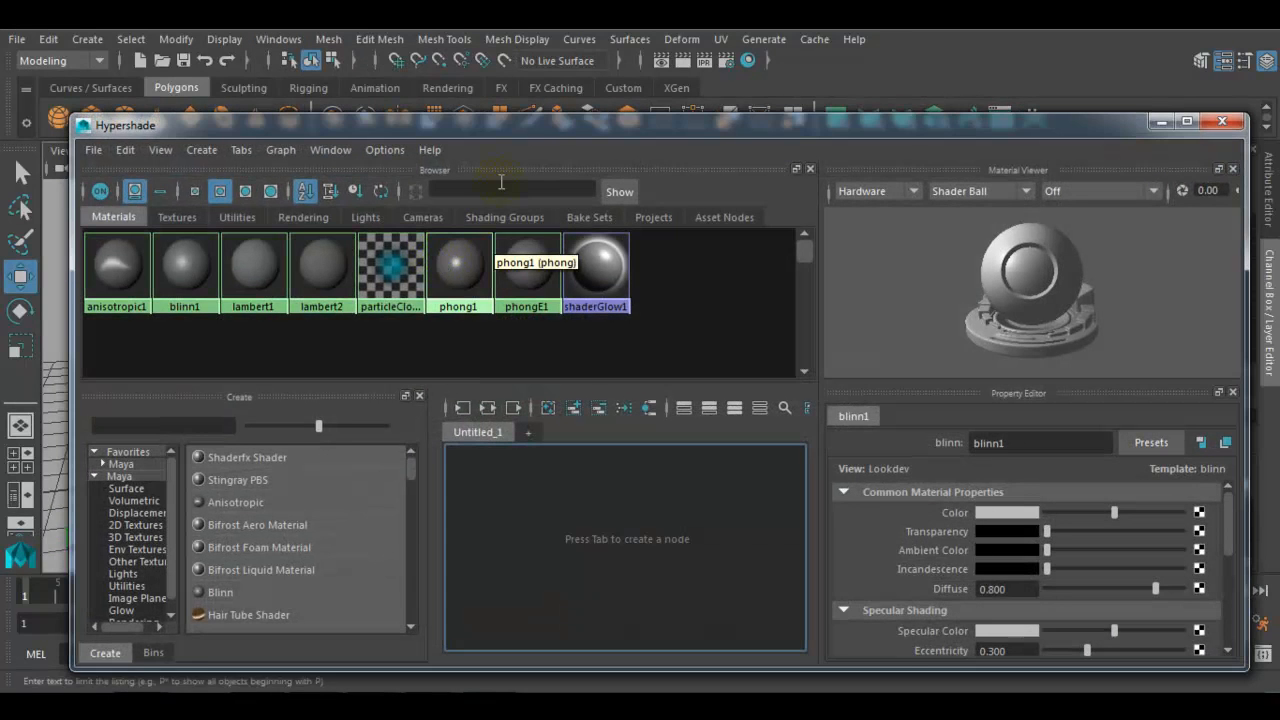
left_click_drag(549, 123, 807, 221)
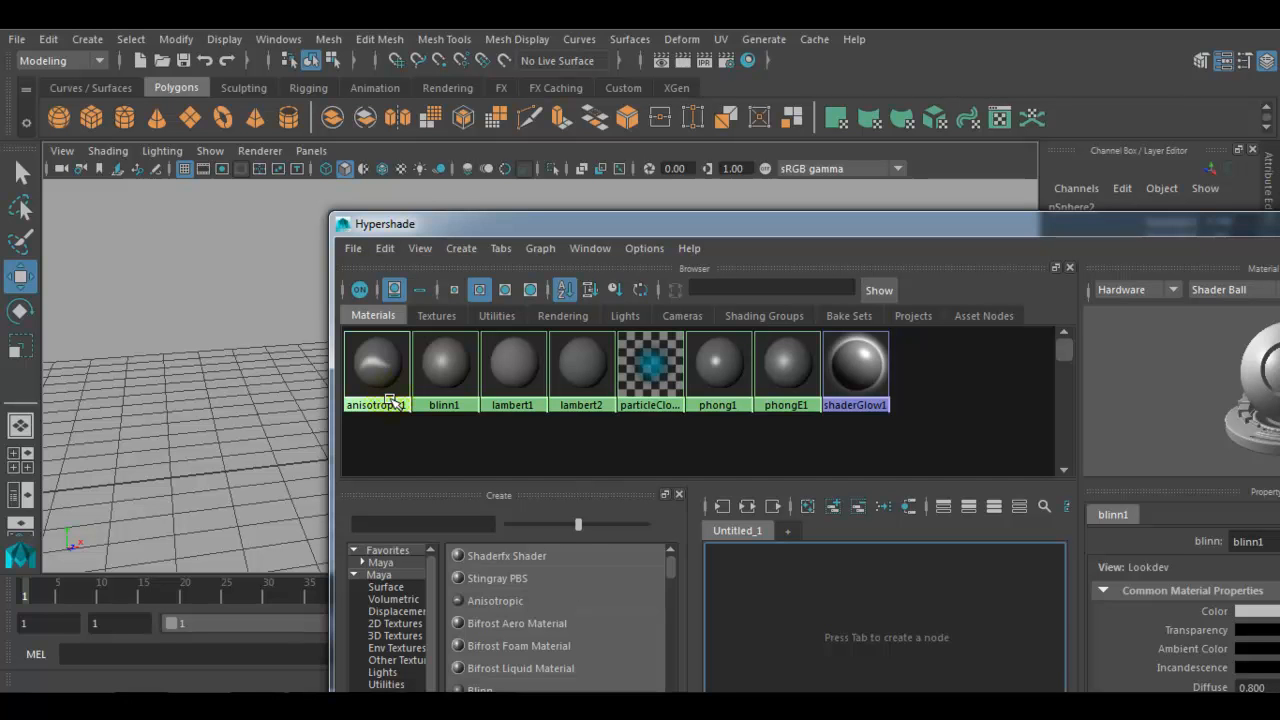
left_click(388, 249)
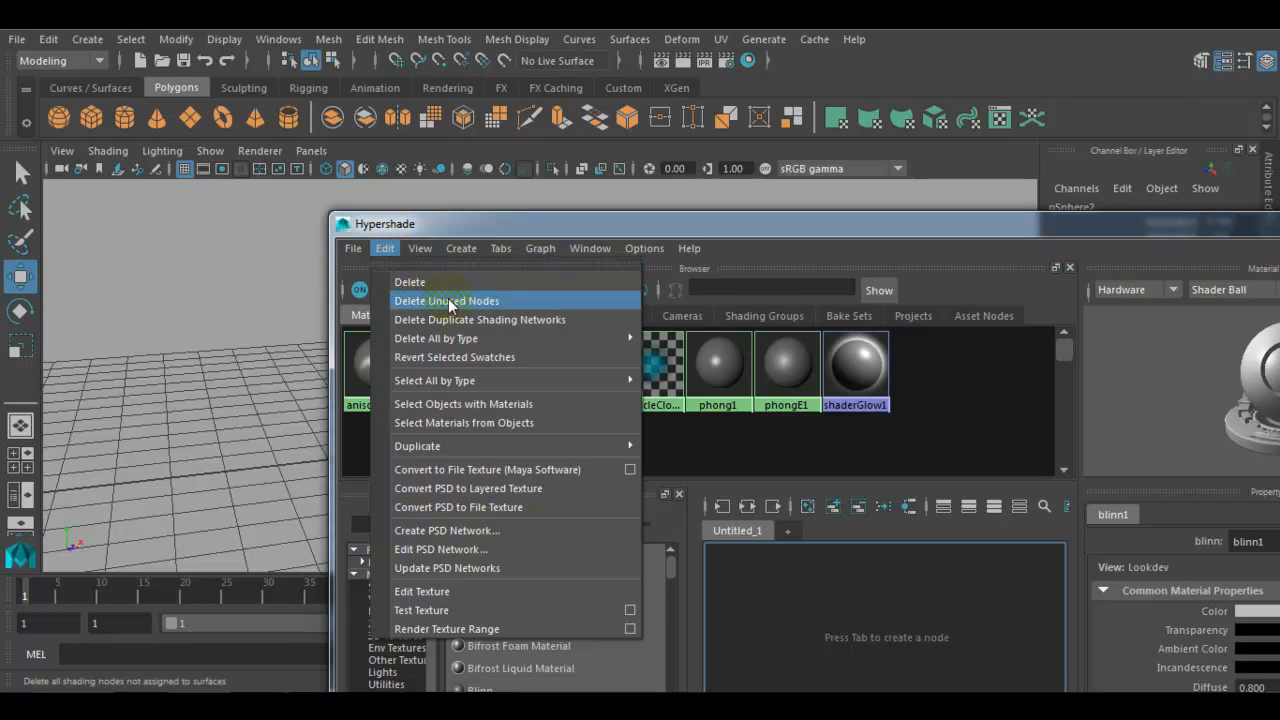
left_click(520, 298)
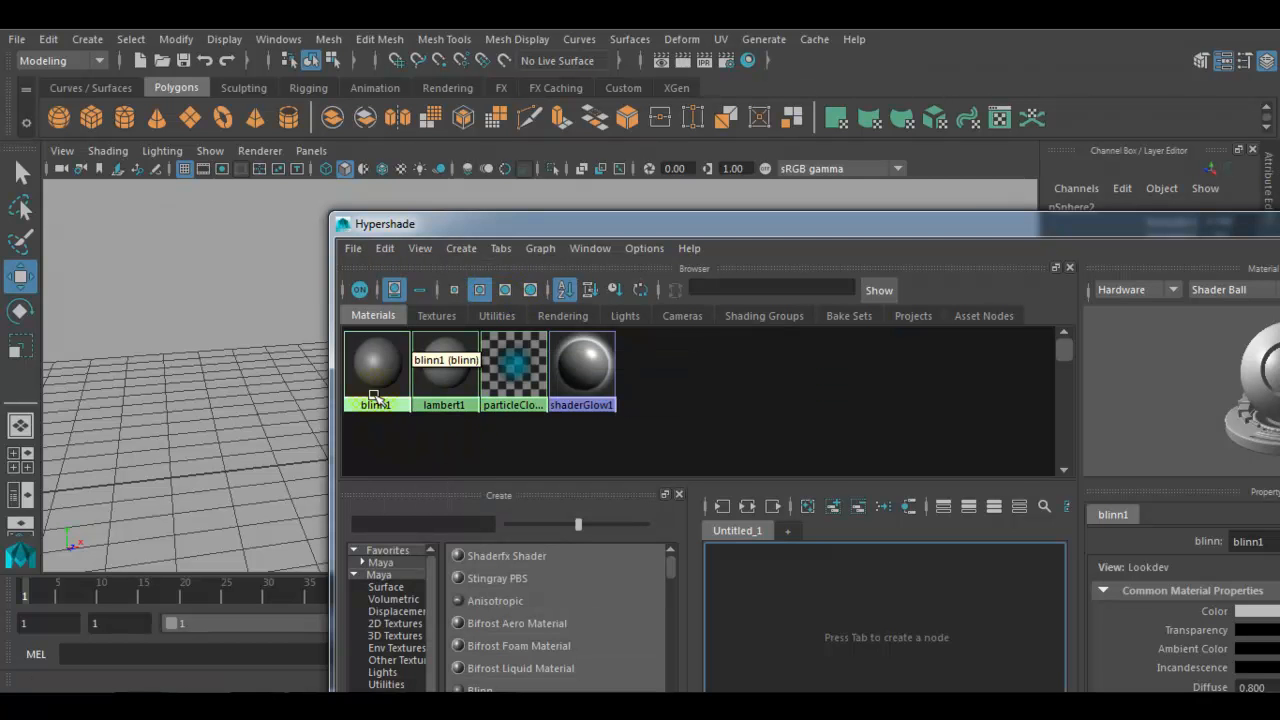
left_click_drag(941, 228, 588, 226)
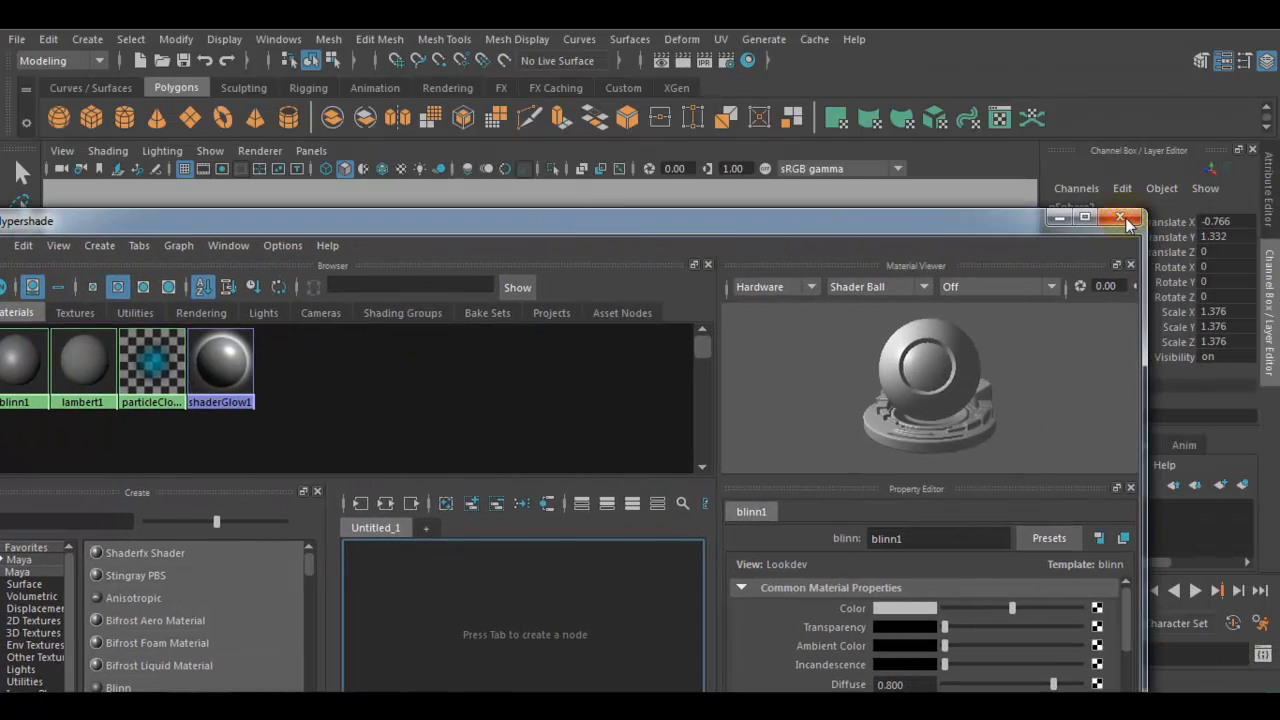
left_click(1129, 220)
Select the sphere and open the attributes of its Blinn material
left_click_drag(638, 428, 578, 430, "alt")
right_click_drag(578, 430, 591, 431, "alt")
left_click_drag(591, 431, 543, 437, "alt")
right_click_drag(543, 437, 672, 503, "alt")
left_click_drag(672, 503, 690, 481, "alt")
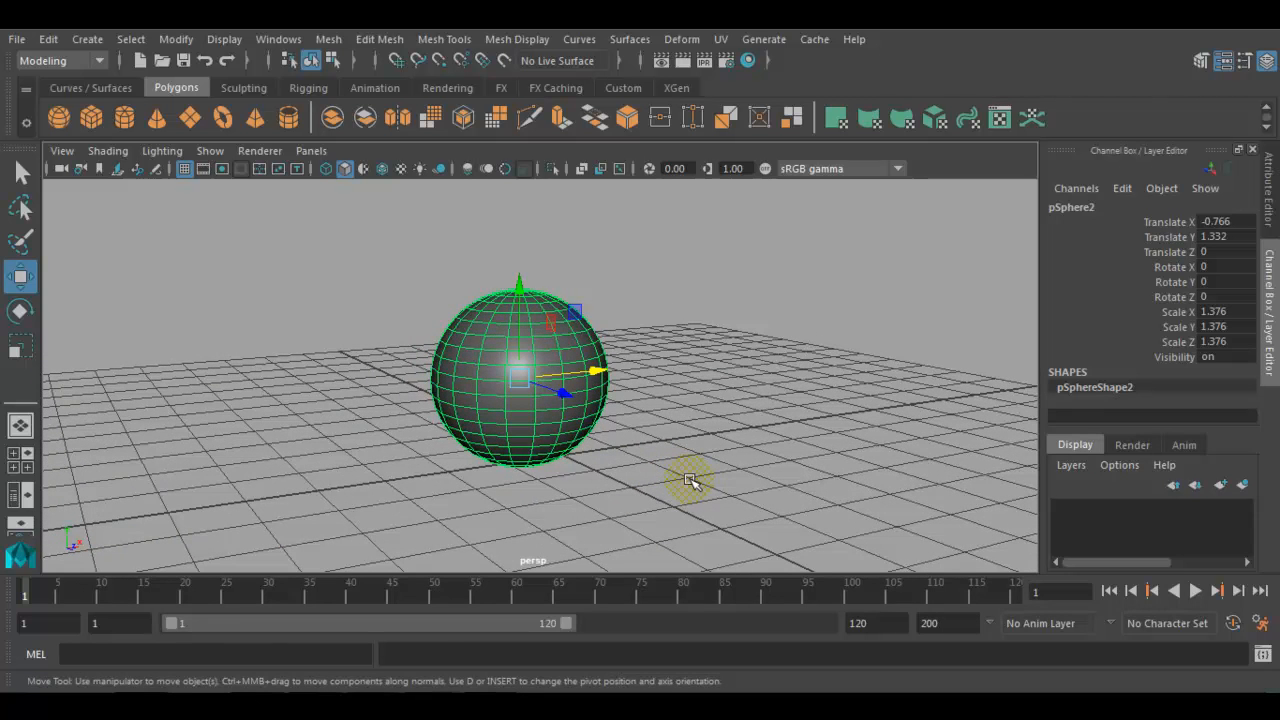
left_click(690, 481)
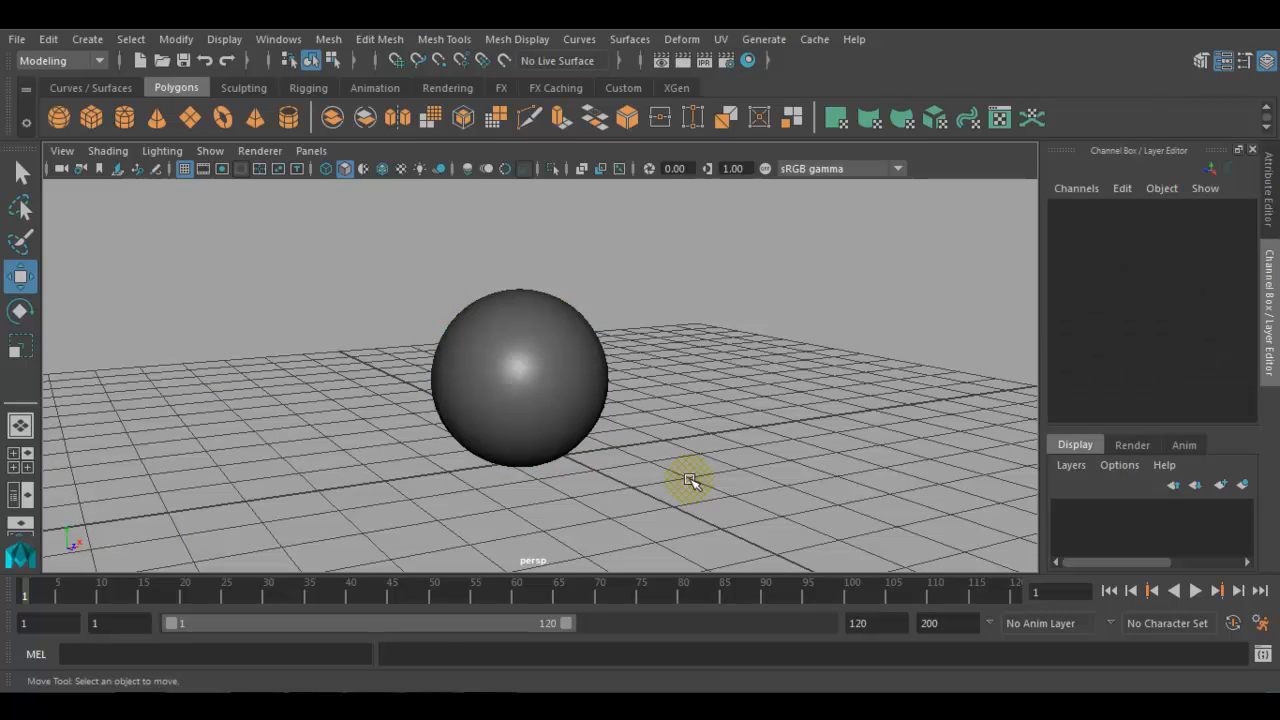
left_click_drag(620, 277, 486, 396)
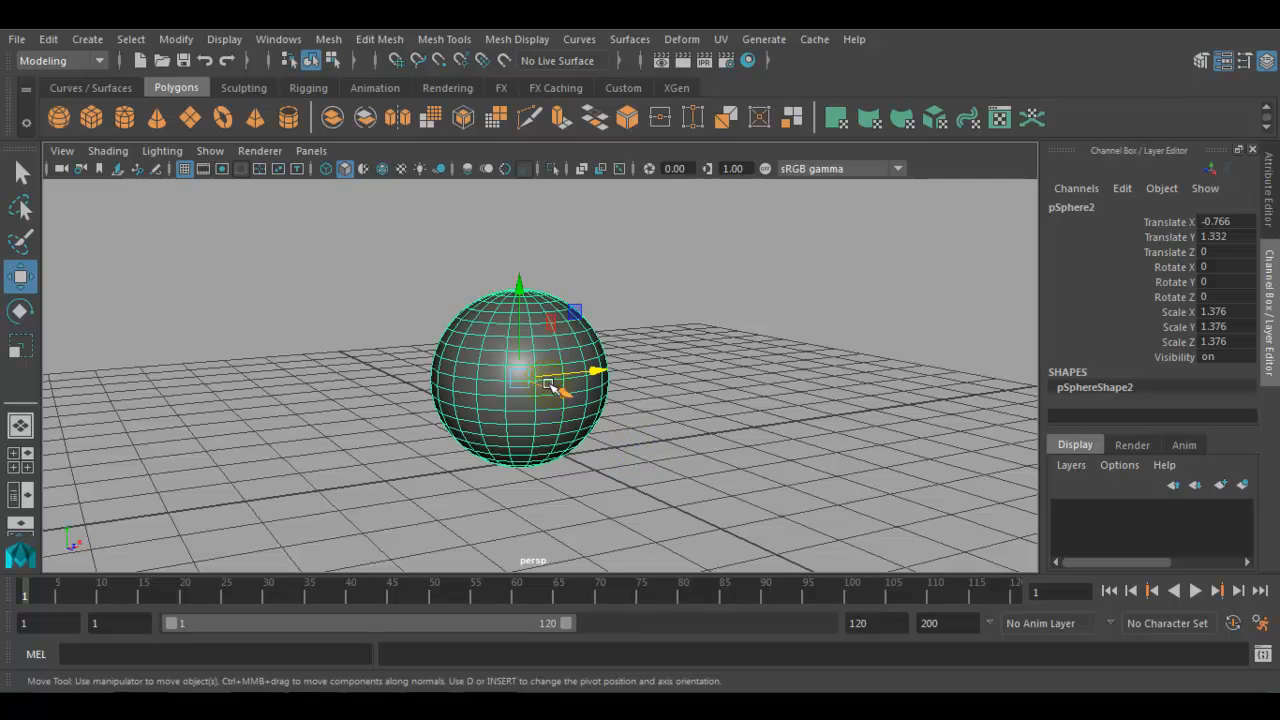
right_click(541, 347)
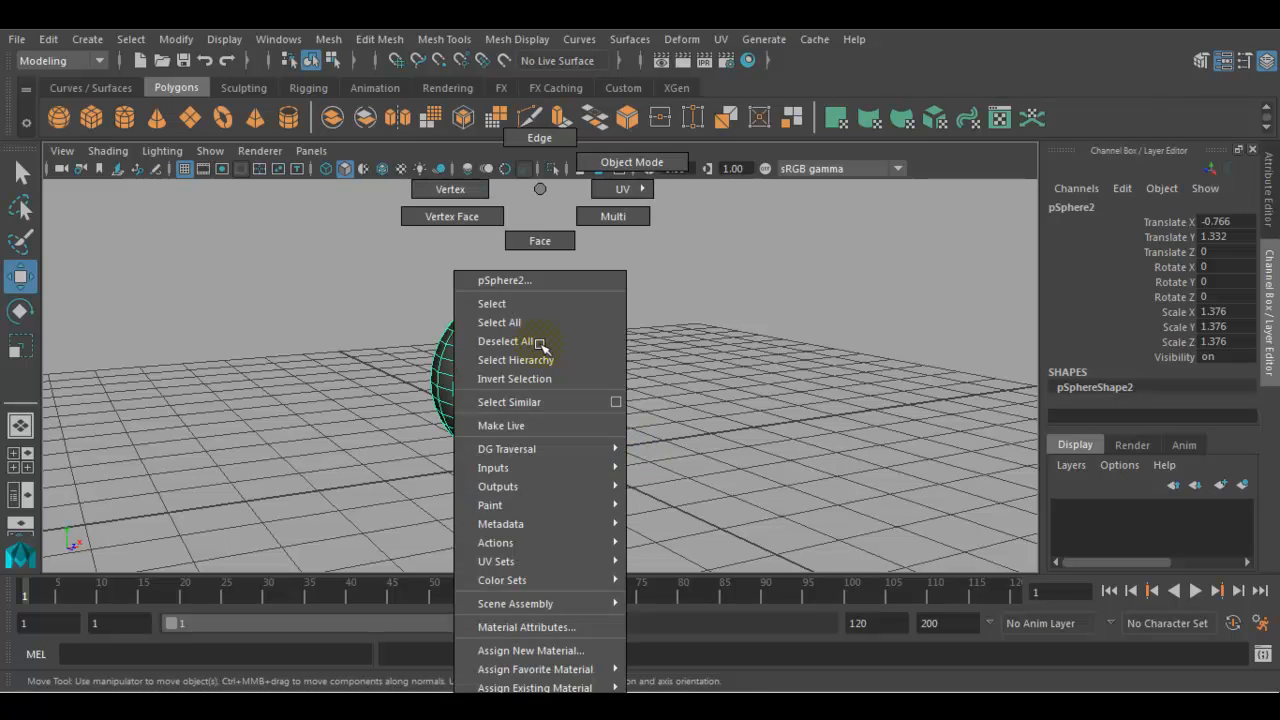
left_click(604, 627)
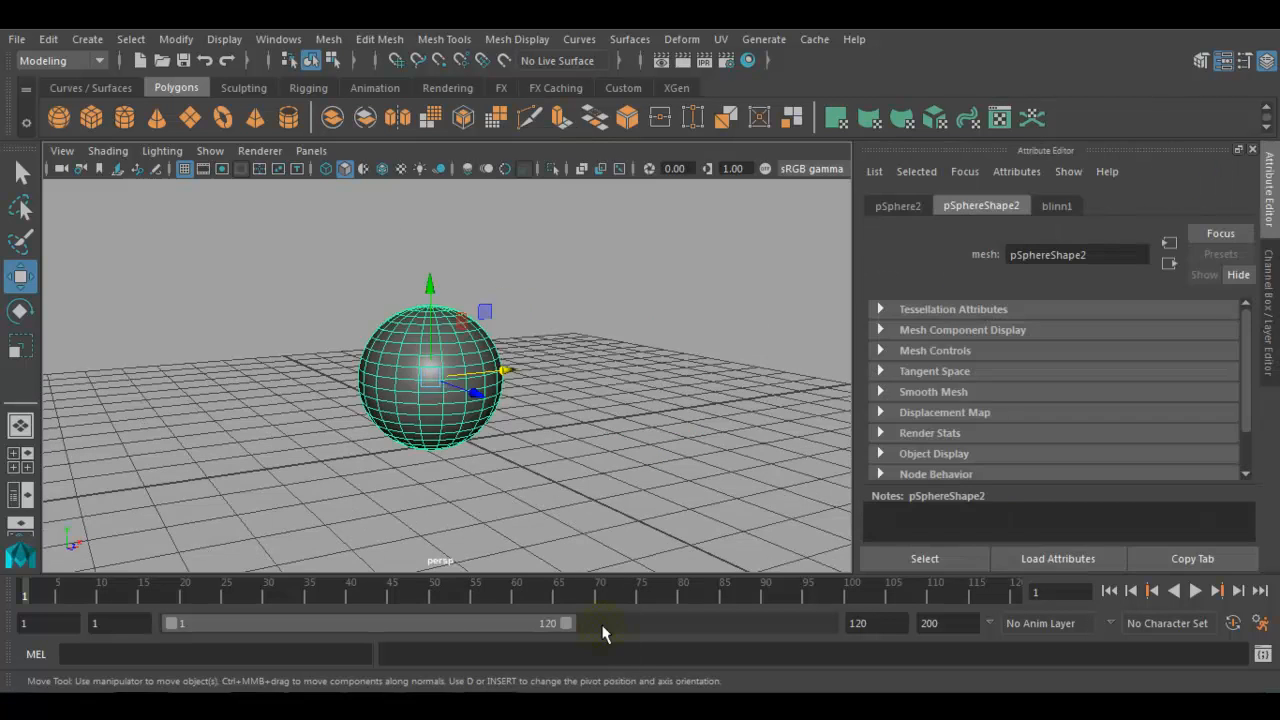
left_click(1062, 210)
Rename the Blinn material as sphere
left_click_drag(659, 460, 543, 468, "alt")
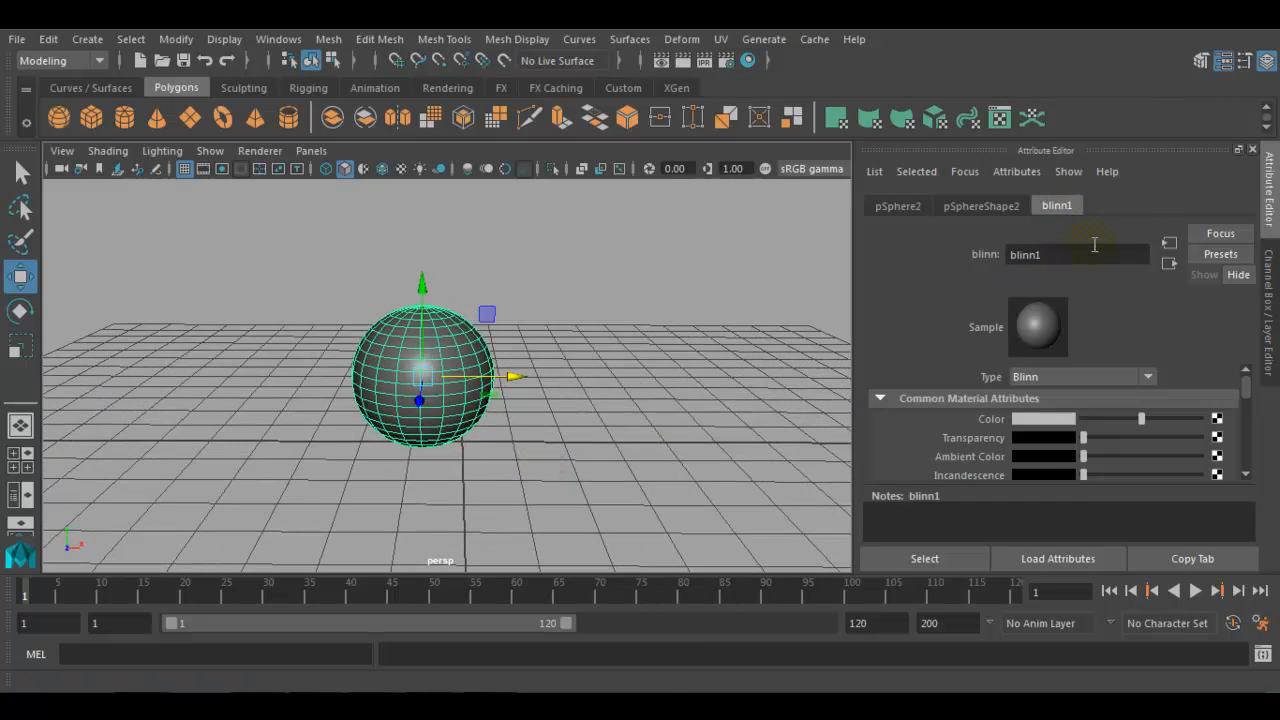
double_click(1095, 245)
type("sphere")
key("Return")
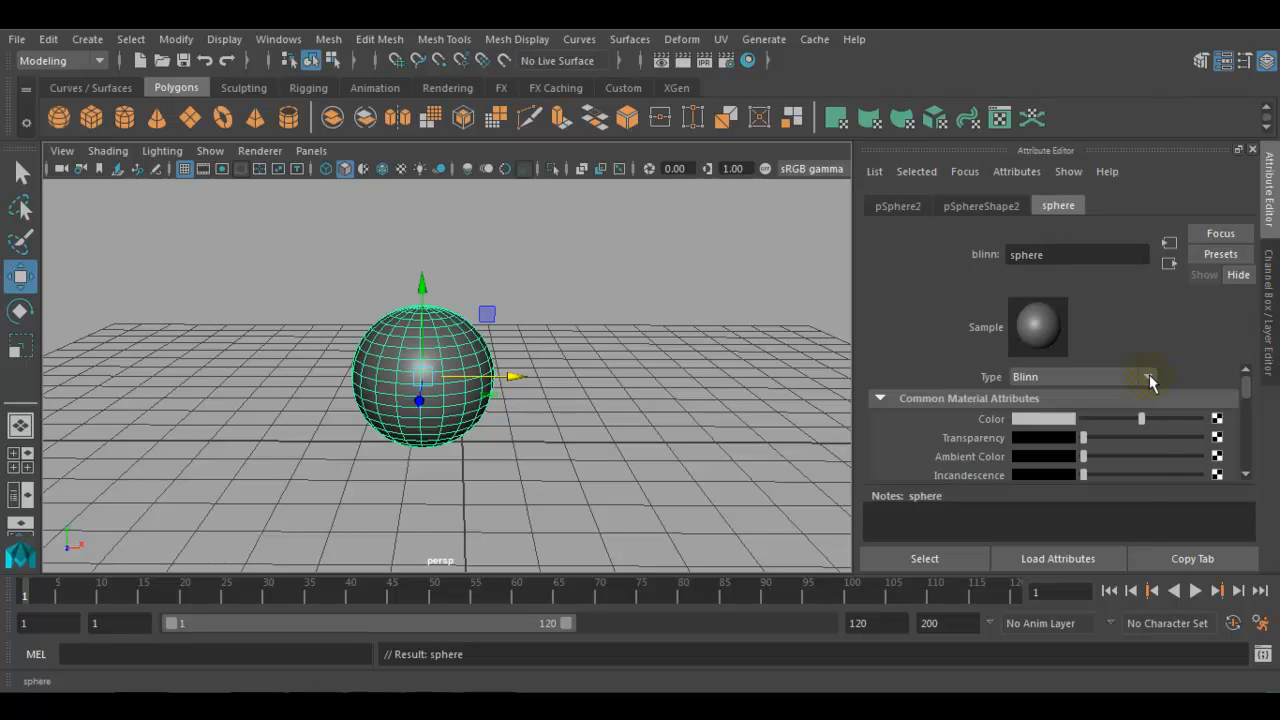
Look through the available material types, try Lambert on the sphere's material, and undo the type change
left_click(1149, 378)
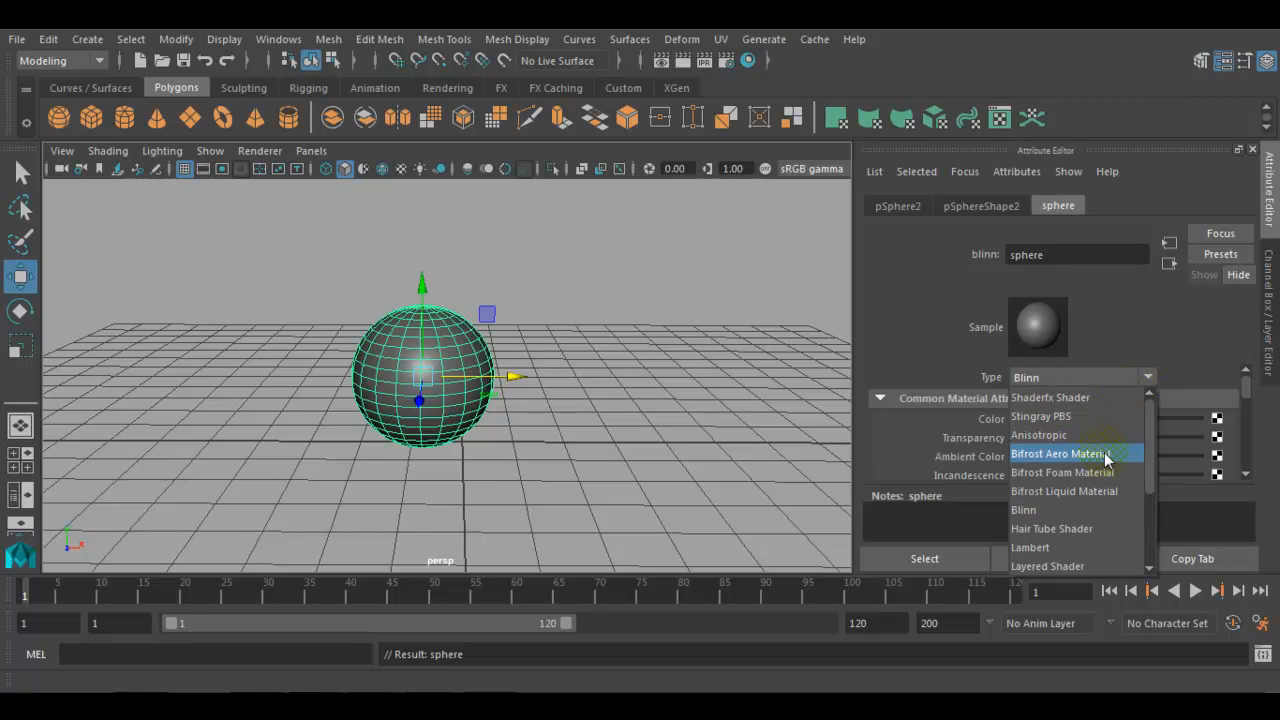
scroll(1080, 528, "down", 2)
scroll(1080, 528, "down", 1)
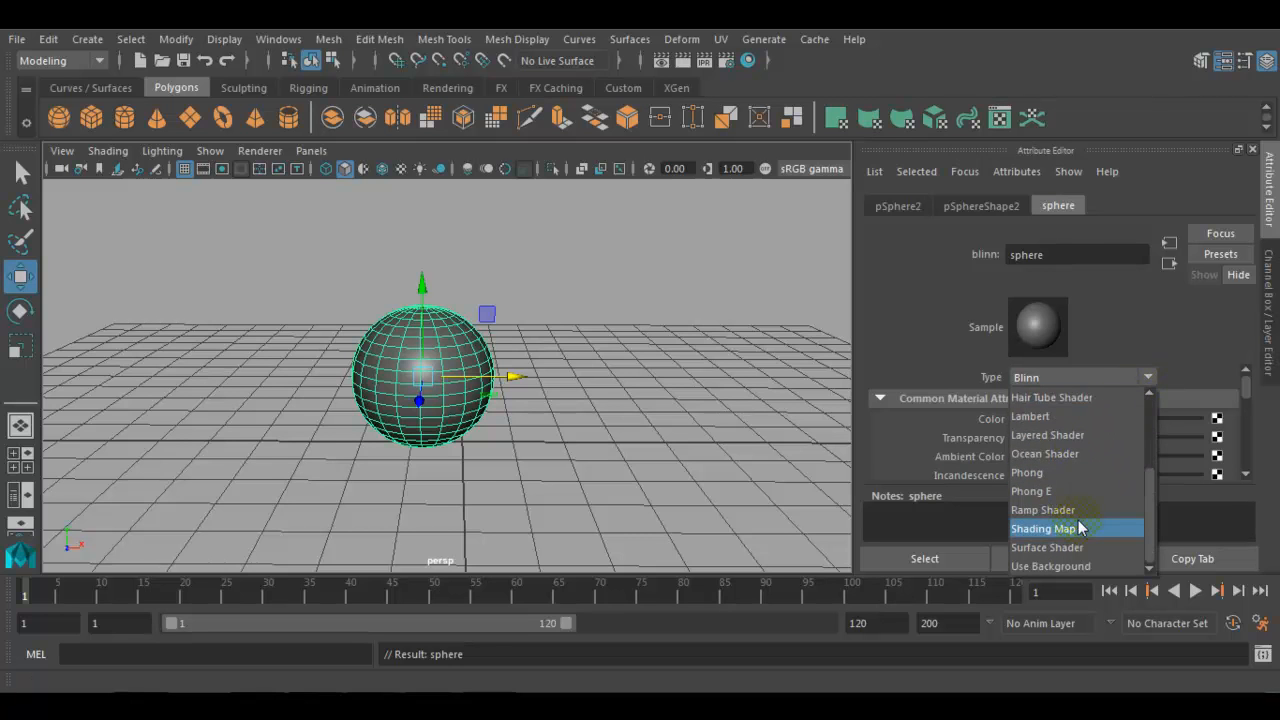
scroll(1080, 528, "up", 3)
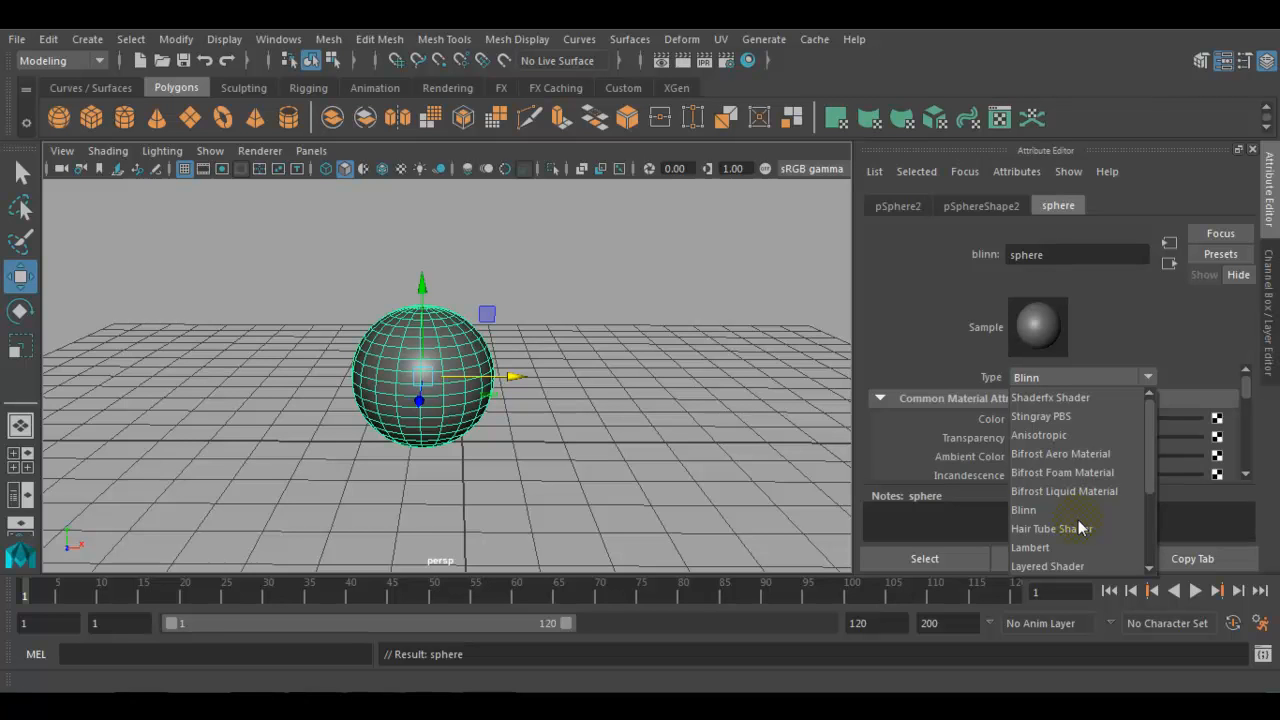
scroll(1078, 520, "down", 2)
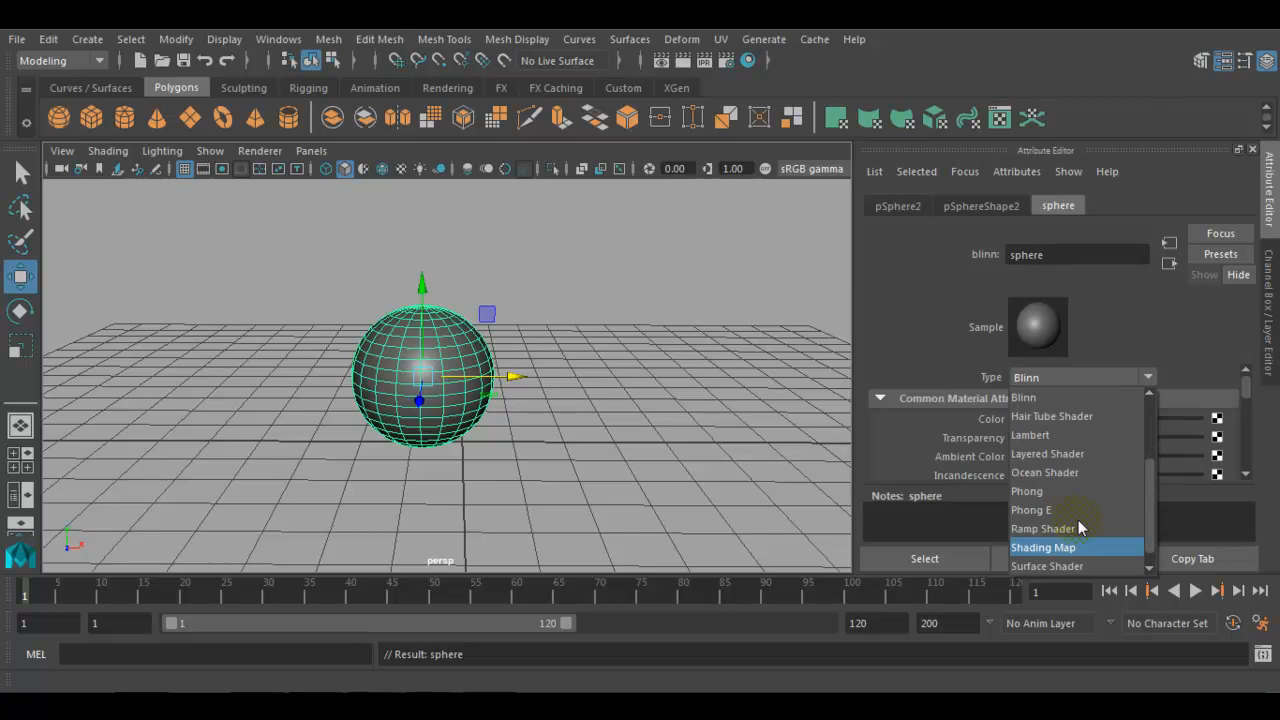
left_click(1055, 440)
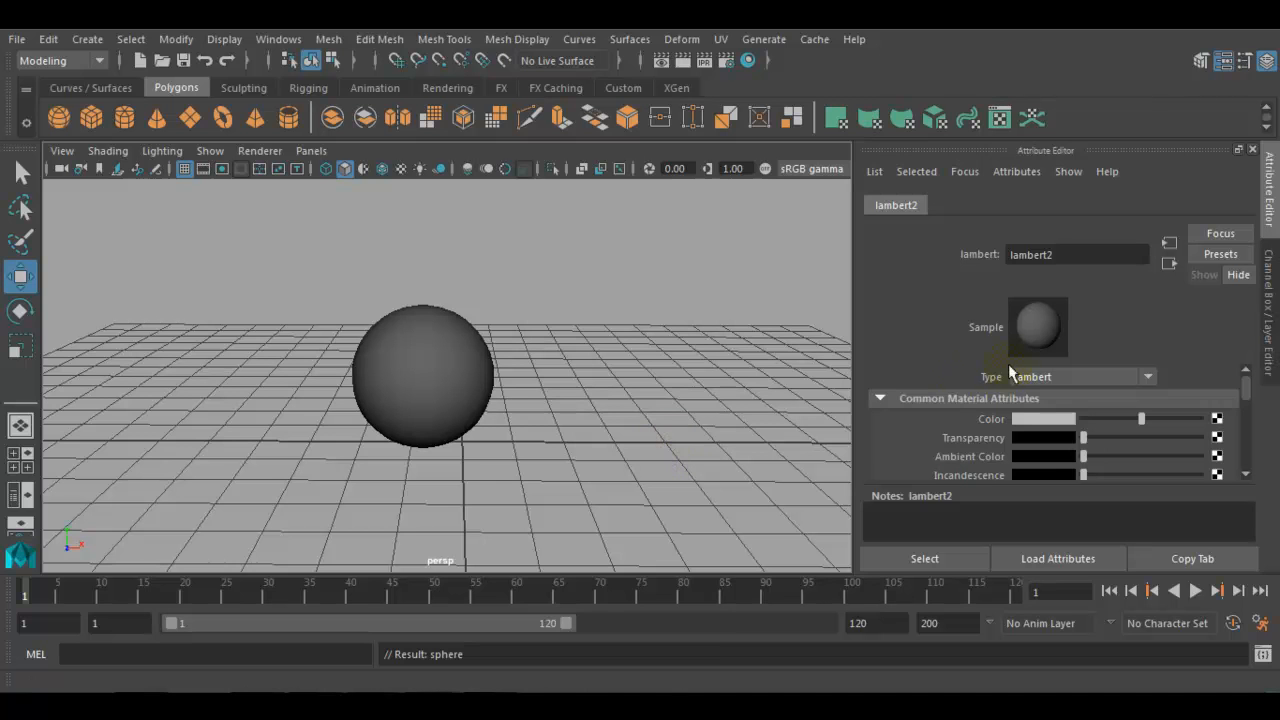
left_click(771, 419)
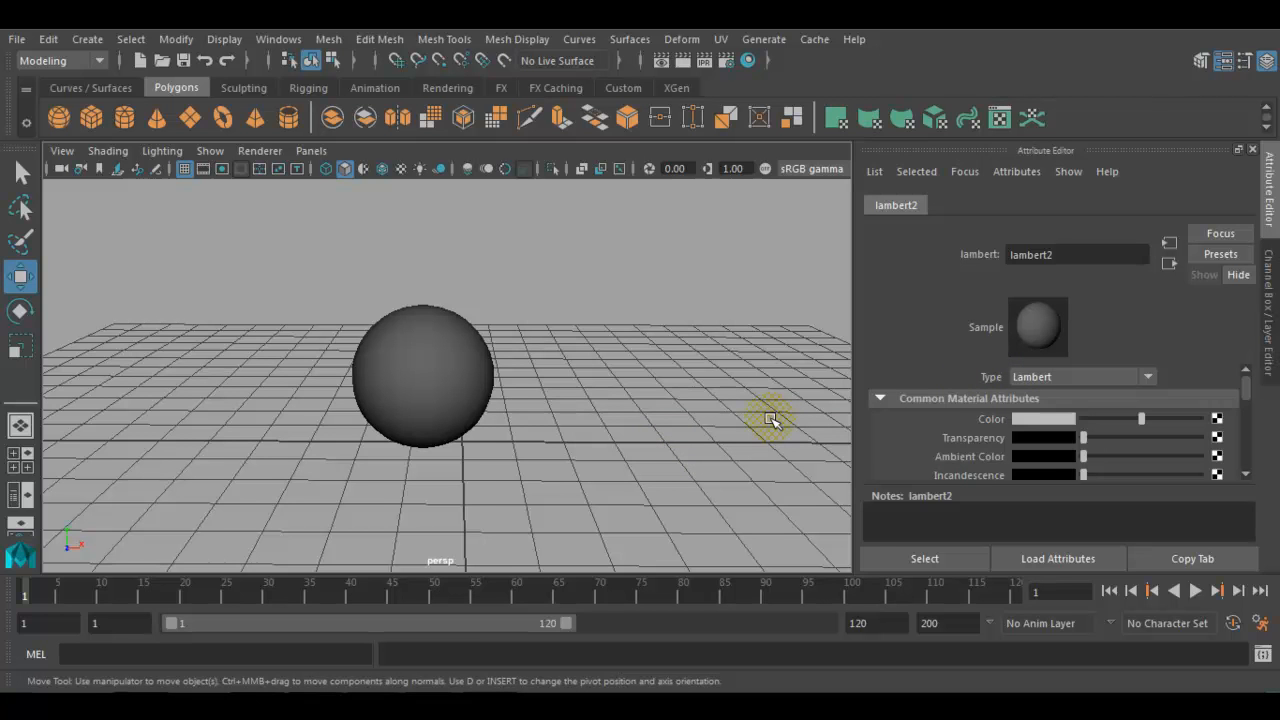
key("ctrl+z")
left_click_drag(817, 404, 803, 406, "alt")
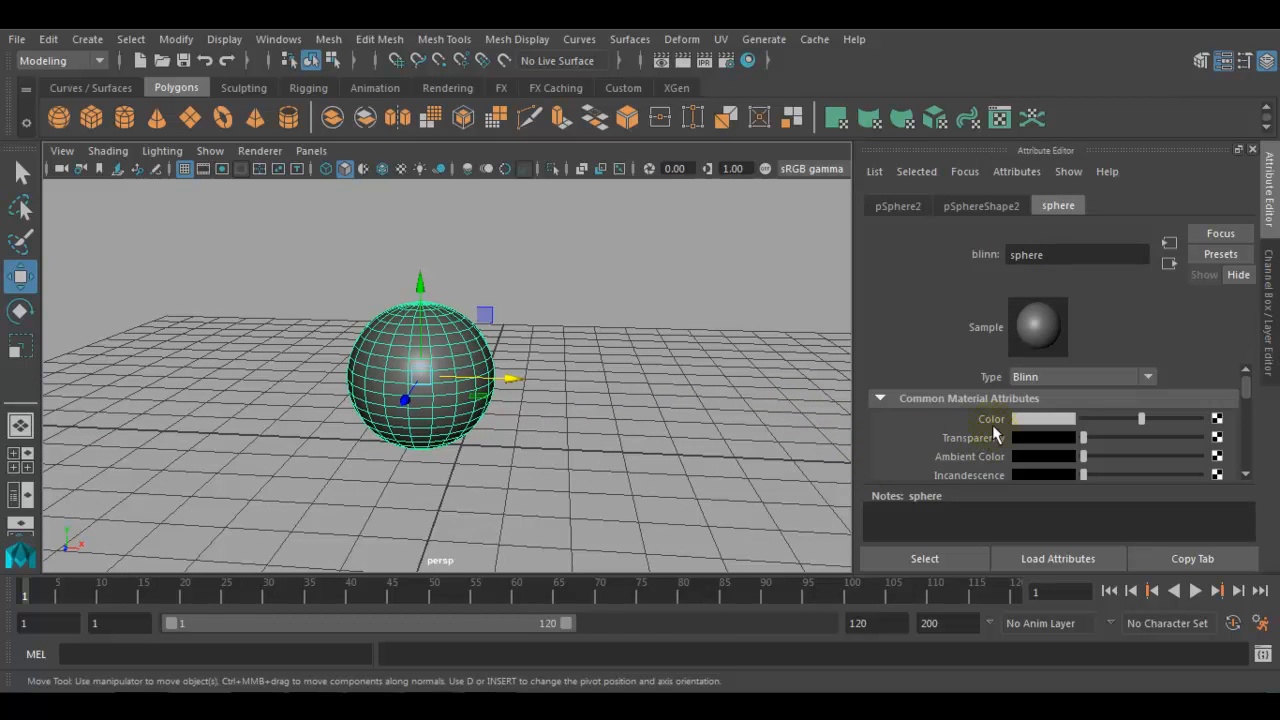
Set the sphere material's color to light blue with hue about 196, saturation 0.608 and value 0.876, with the Select tool active
key("q")
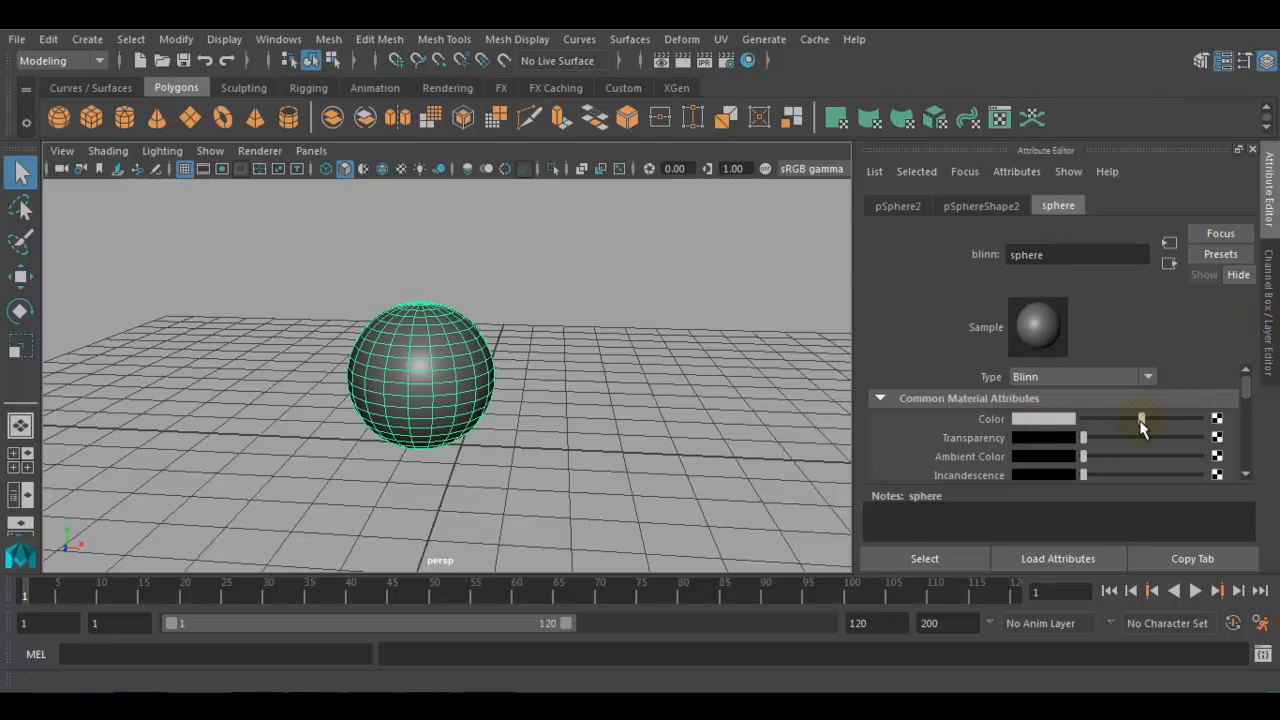
mouse_move(1143, 419)
left_mouse_down()
mouse_move(1093, 428)
mouse_move(1166, 424)
mouse_move(1122, 447)
mouse_move(1154, 443)
left_mouse_up()
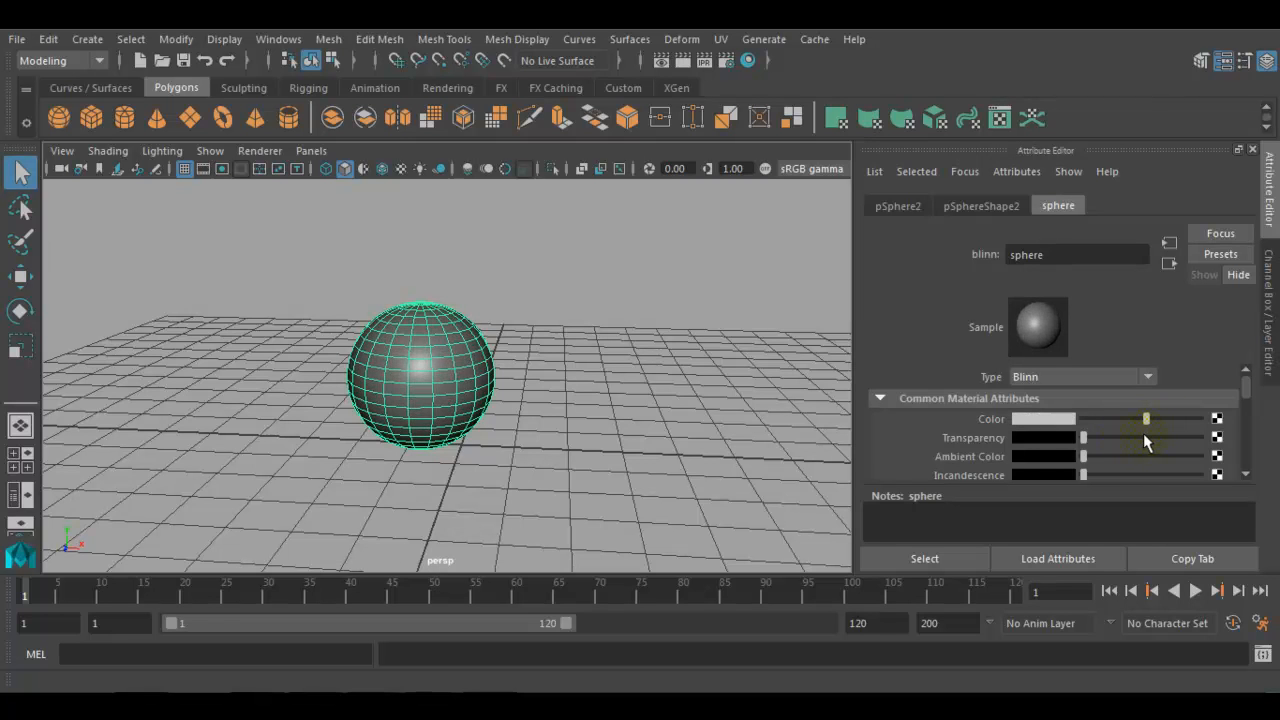
left_click(1049, 425)
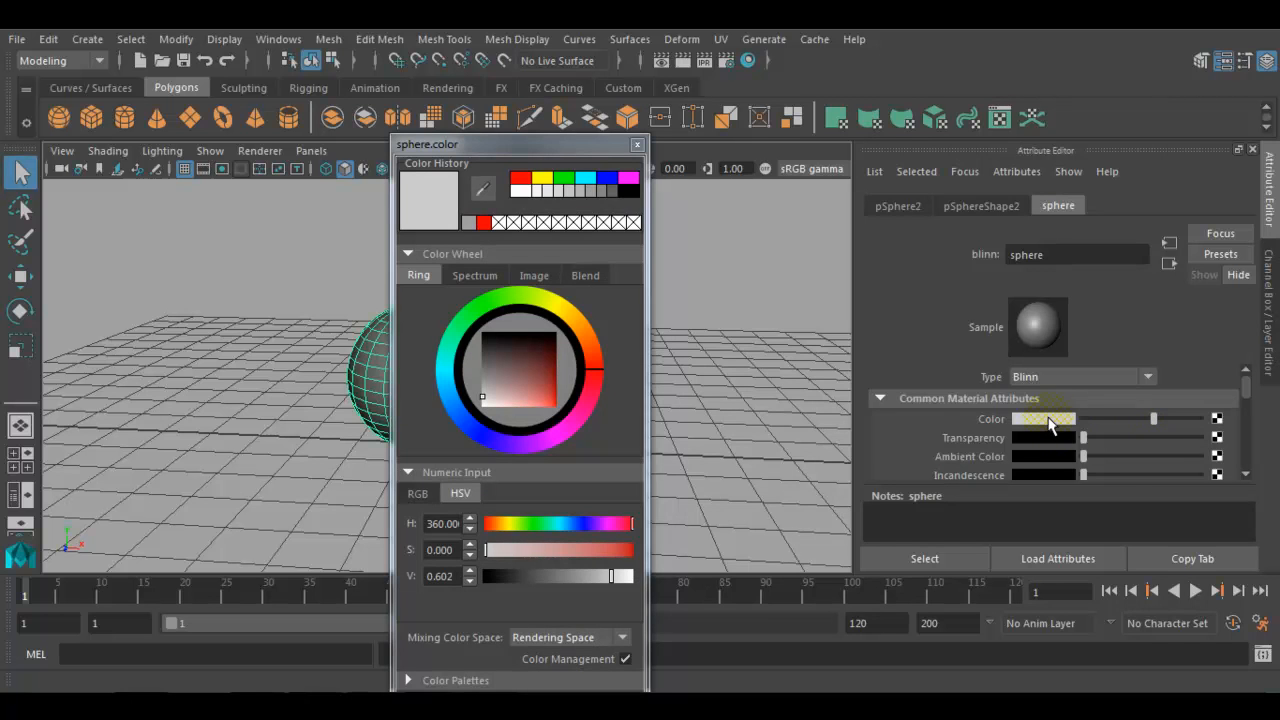
left_click_drag(566, 133, 833, 60)
left_click_drag(833, 240, 798, 216)
mouse_move(794, 280)
left_mouse_down()
mouse_move(792, 308)
mouse_move(808, 335)
mouse_move(814, 323)
left_mouse_up()
mouse_move(838, 238)
left_mouse_down()
mouse_move(842, 255)
mouse_move(807, 297)
mouse_move(825, 331)
left_mouse_up()
mouse_move(843, 231)
left_mouse_down()
mouse_move(796, 222)
mouse_move(786, 232)
mouse_move(828, 229)
mouse_move(768, 236)
mouse_move(735, 315)
mouse_move(796, 325)
left_mouse_up()
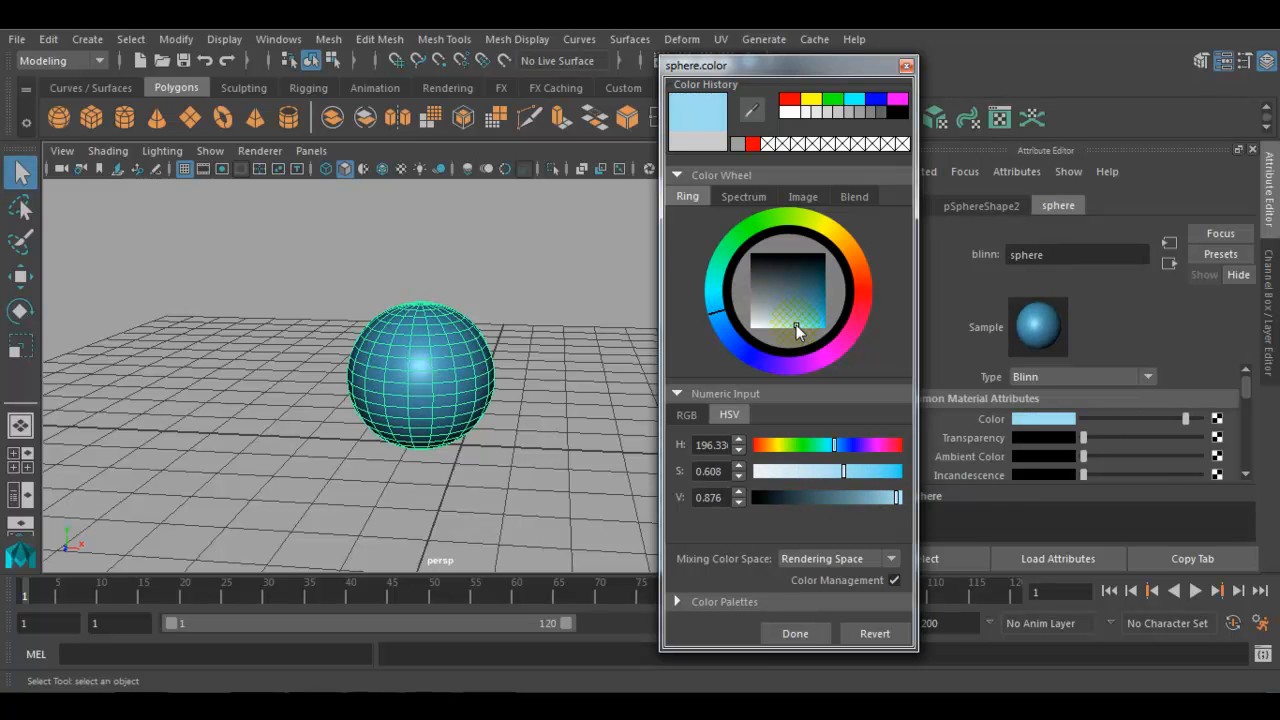
left_click(787, 633)
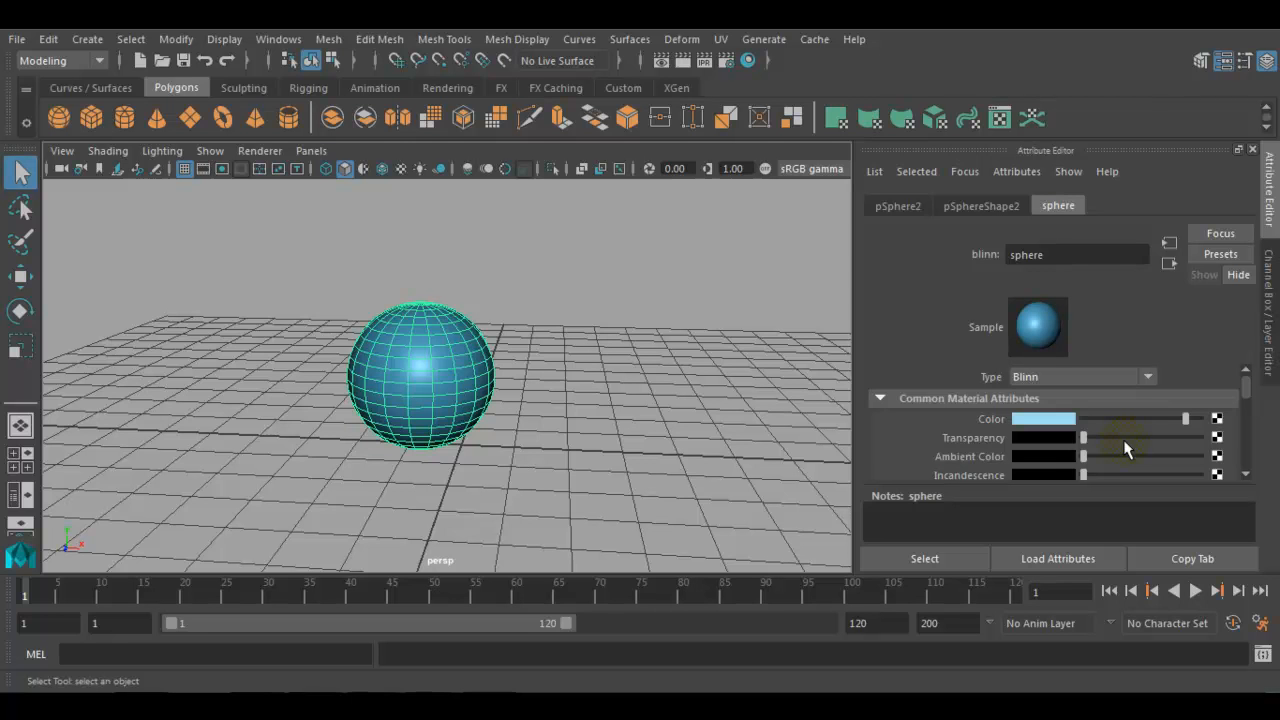
Open the texture choices for the material's color and examine the 2D, 3D, environment and other texture categories
left_click(1217, 419)
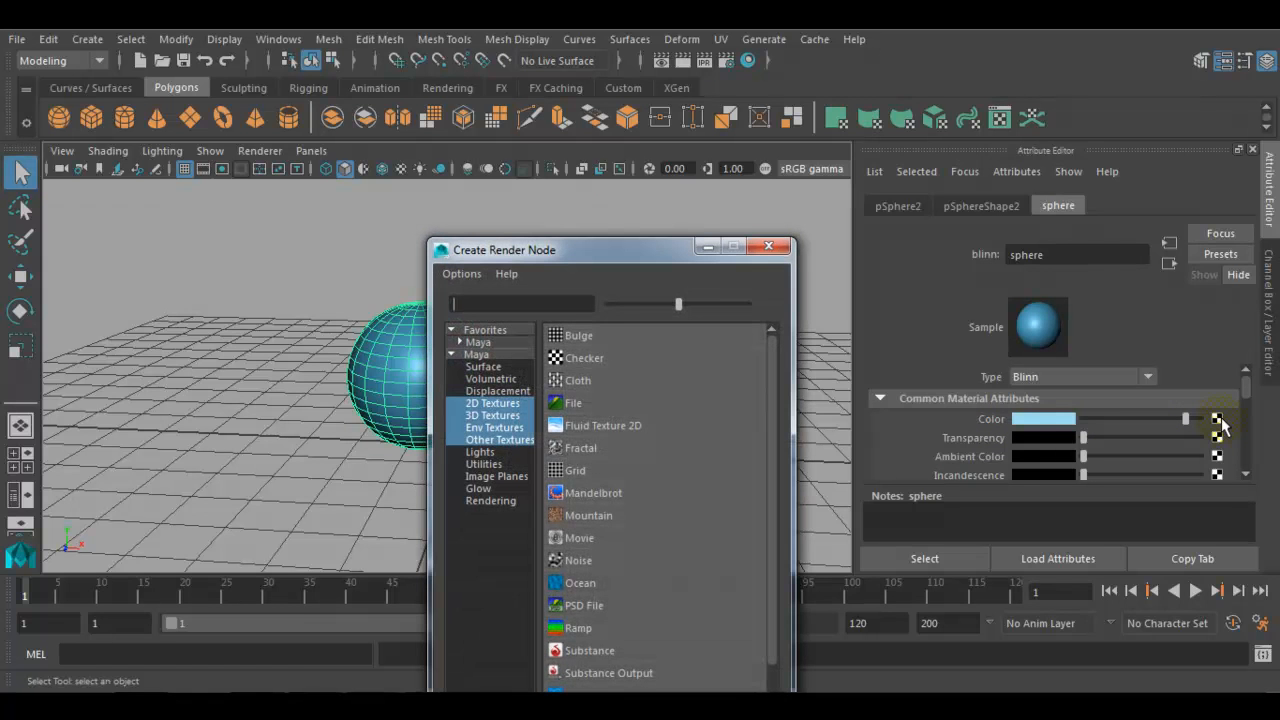
left_click_drag(610, 252, 685, 78)
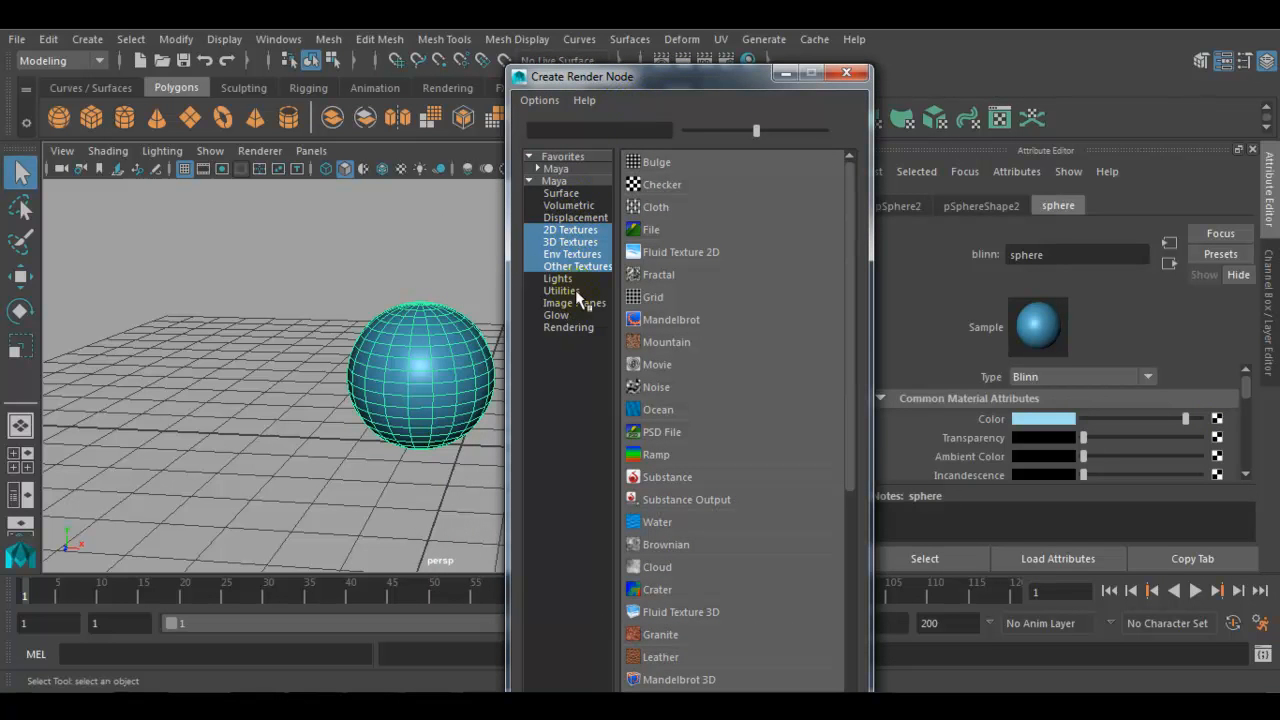
left_click(585, 231)
left_click(582, 244)
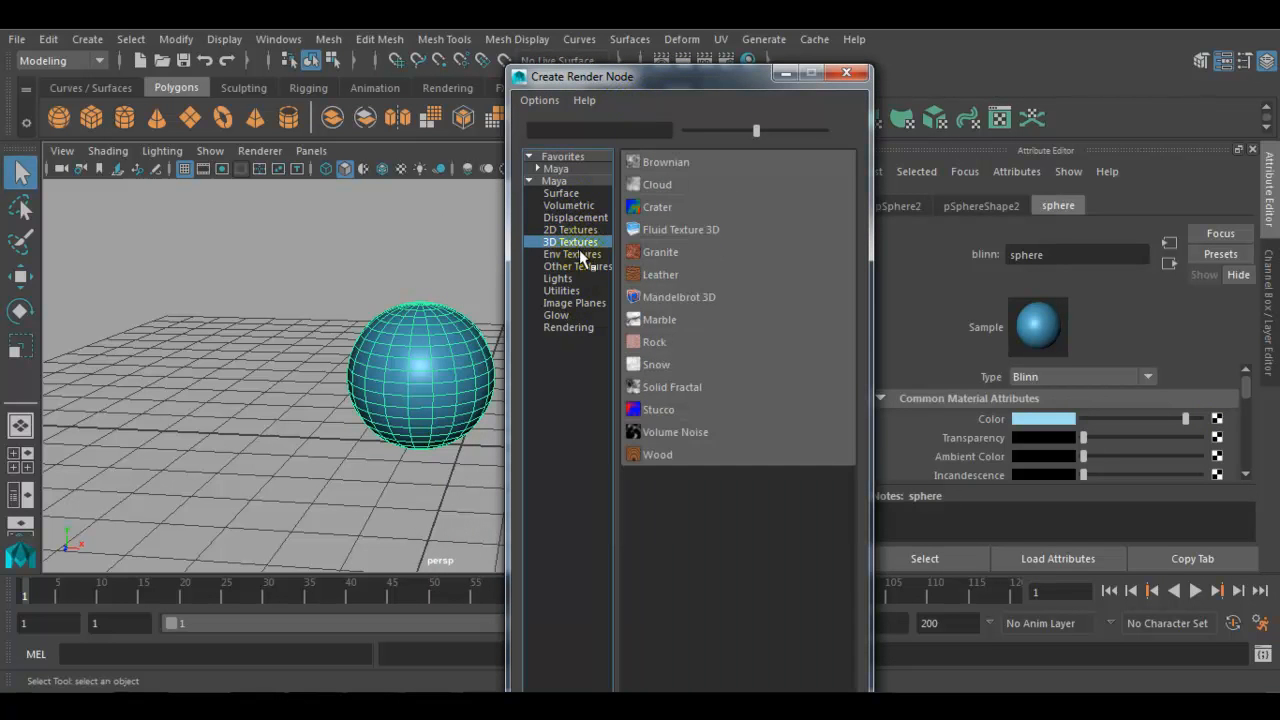
left_click(581, 255)
left_click(580, 265)
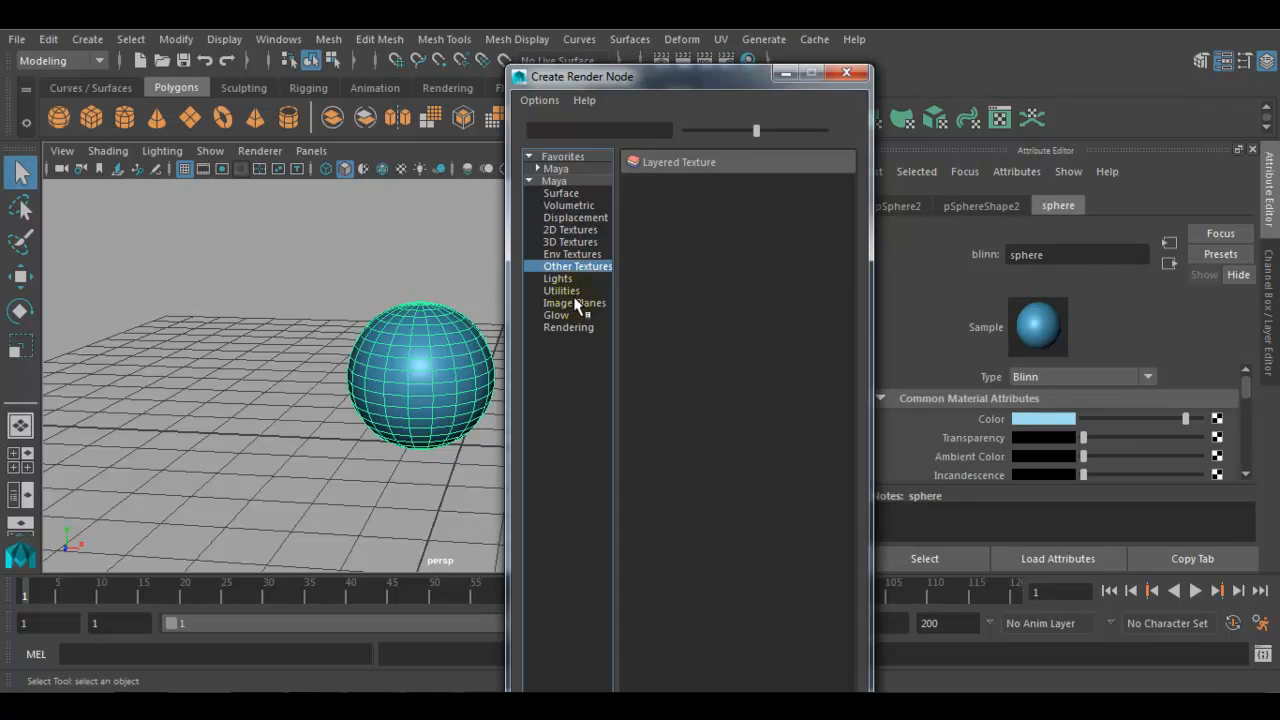
left_click(572, 231)
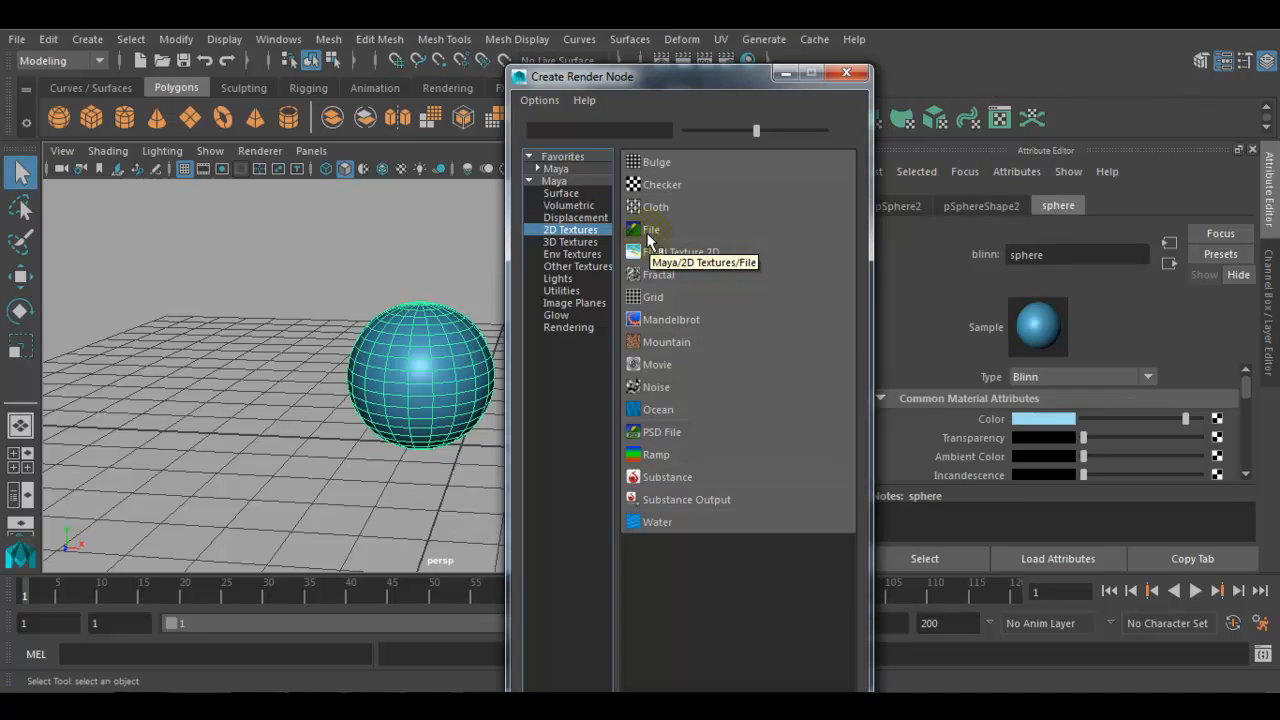
left_click(569, 242)
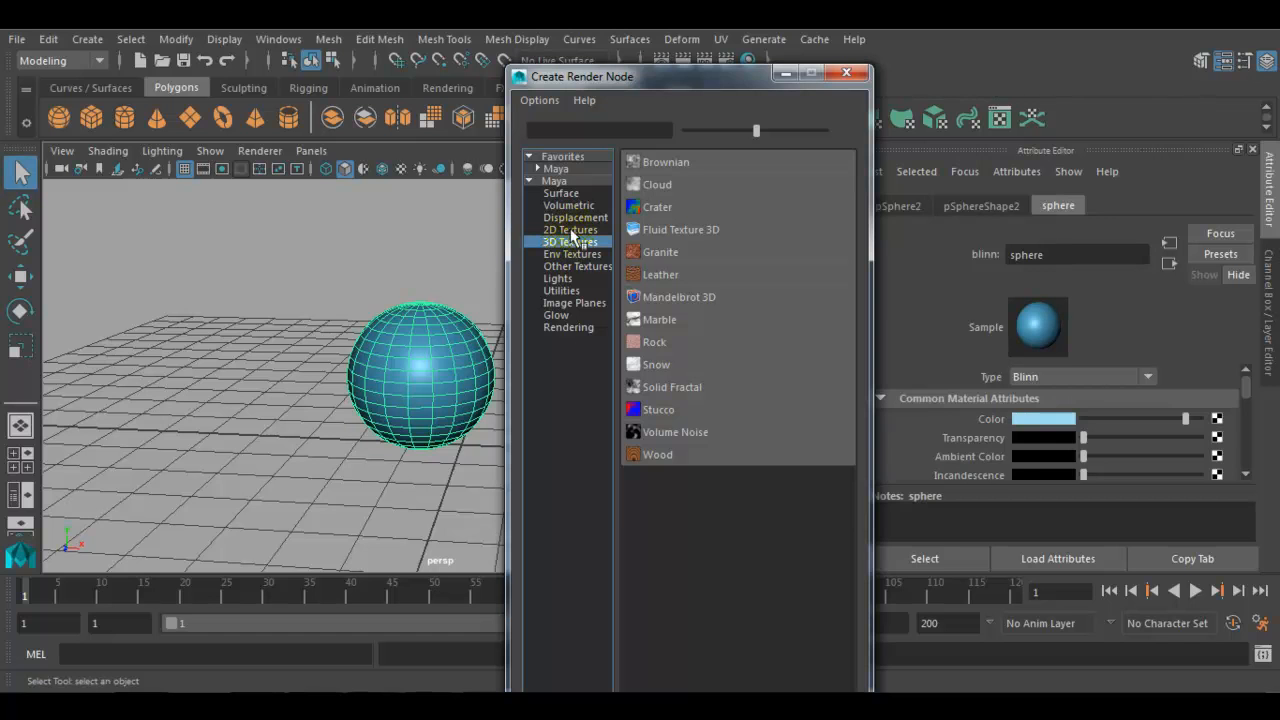
left_click(575, 230)
left_click(574, 243)
left_click(576, 231)
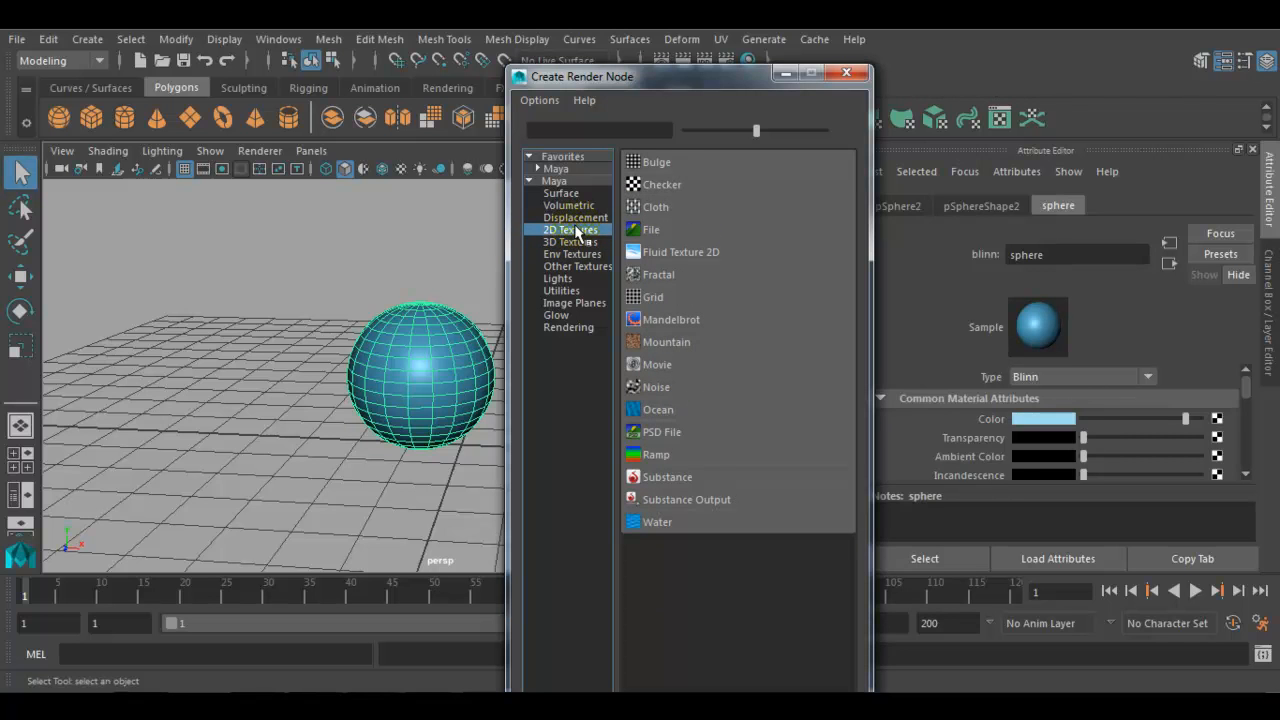
Apply a 2D Checker texture to the material's color, deselect everything and show textures in the viewport
left_click(672, 186)
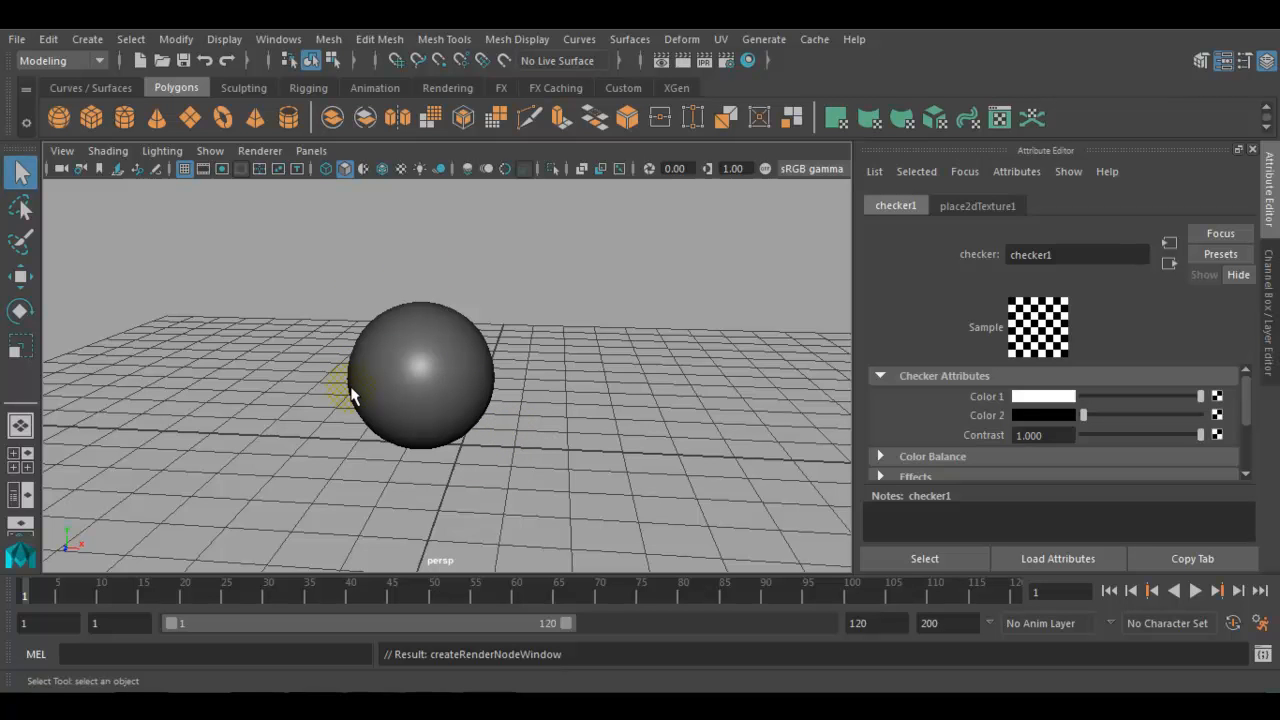
left_click(517, 422)
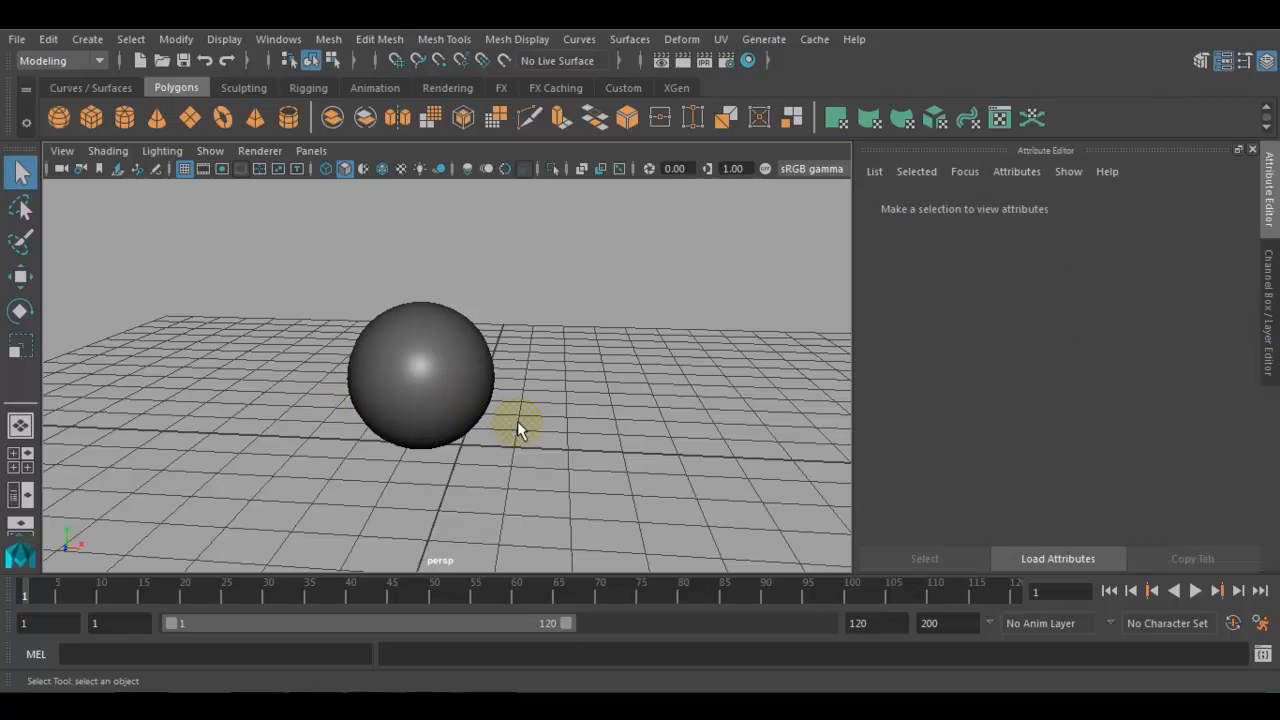
key("6")
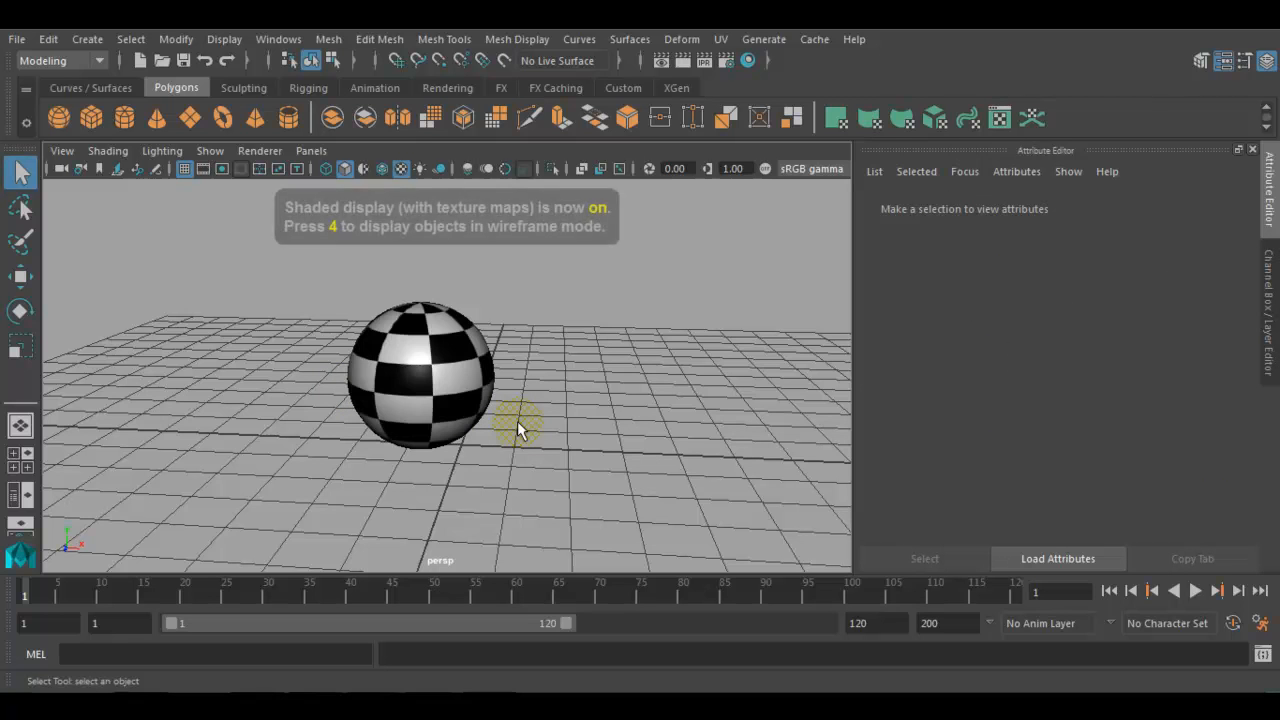
Select the checkered sphere and set its checker texture's Color 1 to bright blue with hue about 196, saturation 1 and value 1
mouse_move(338, 418)
left_mouse_down("alt")
mouse_move(573, 411)
mouse_move(343, 414)
left_mouse_up("alt")
scroll(449, 418, "up", 4)
left_click(449, 418)
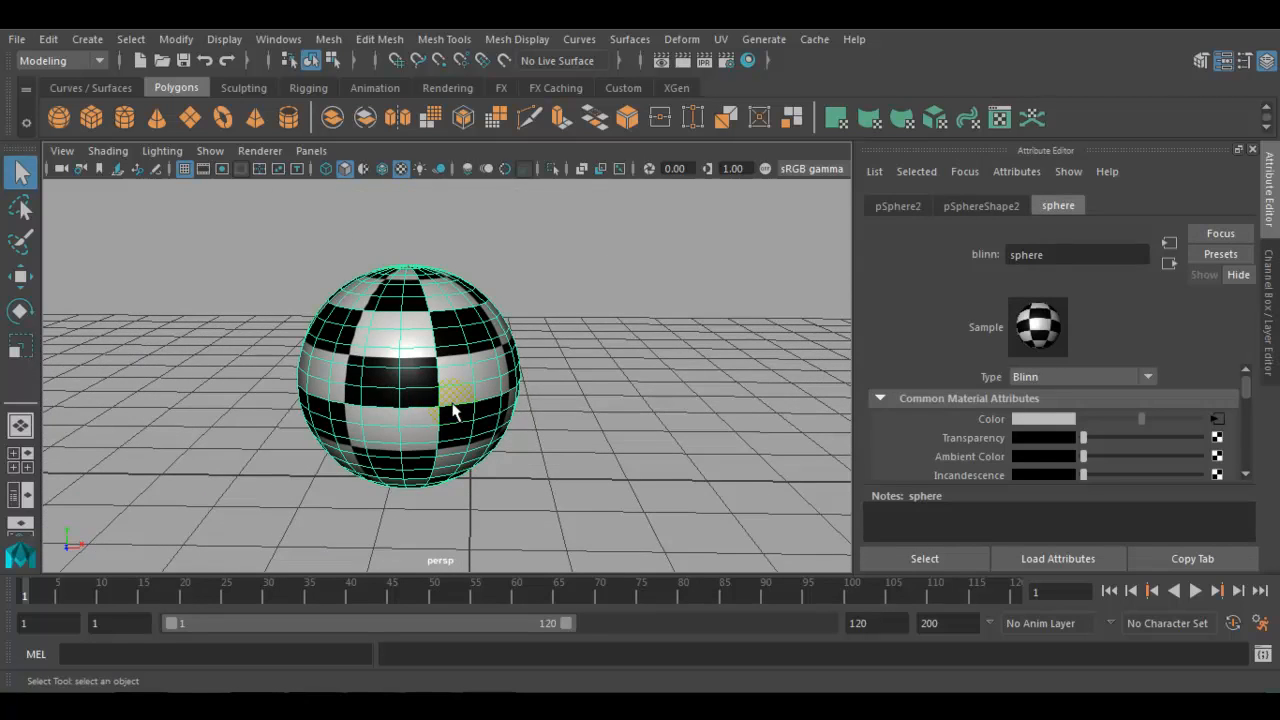
mouse_move(586, 400)
left_mouse_down("alt")
mouse_move(563, 400)
mouse_move(566, 410)
left_mouse_up("alt")
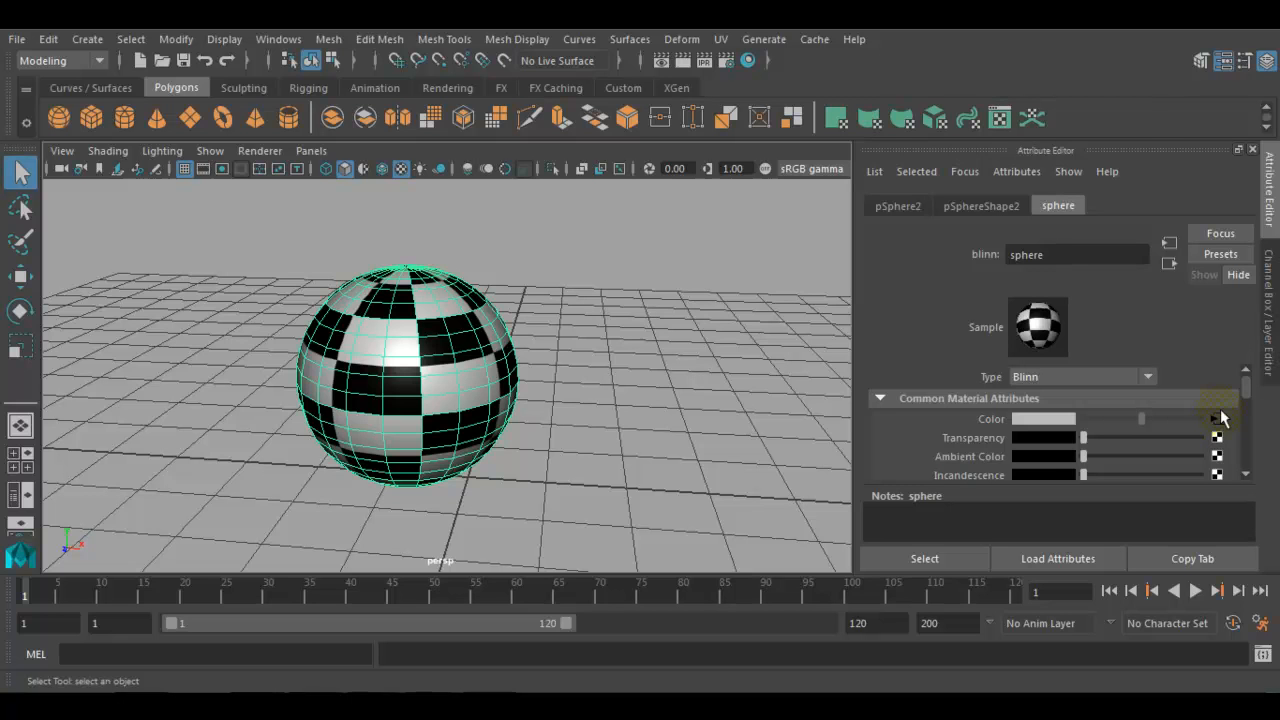
left_click(1218, 420)
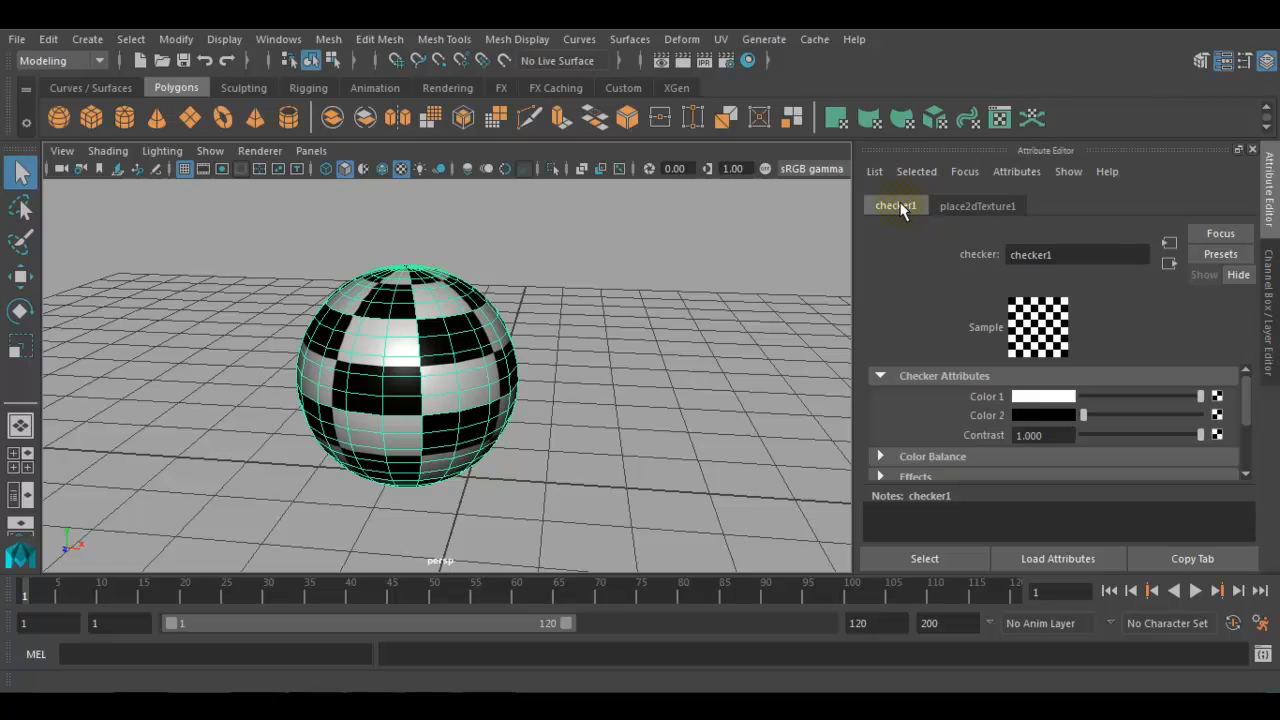
left_click(1040, 397)
left_click(812, 318)
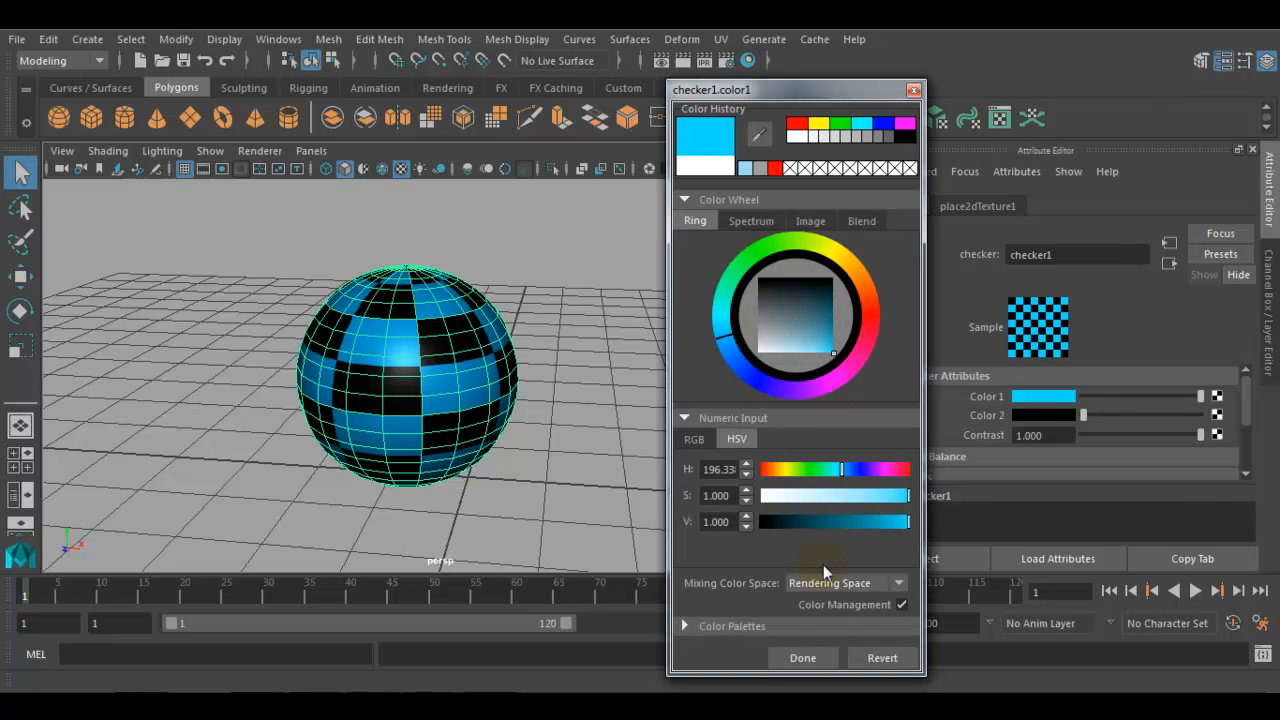
left_click(803, 658)
Set the checker texture's Color 2 to muted blue with hue about 204, saturation 0.760 and value 0.243
left_click(1022, 416)
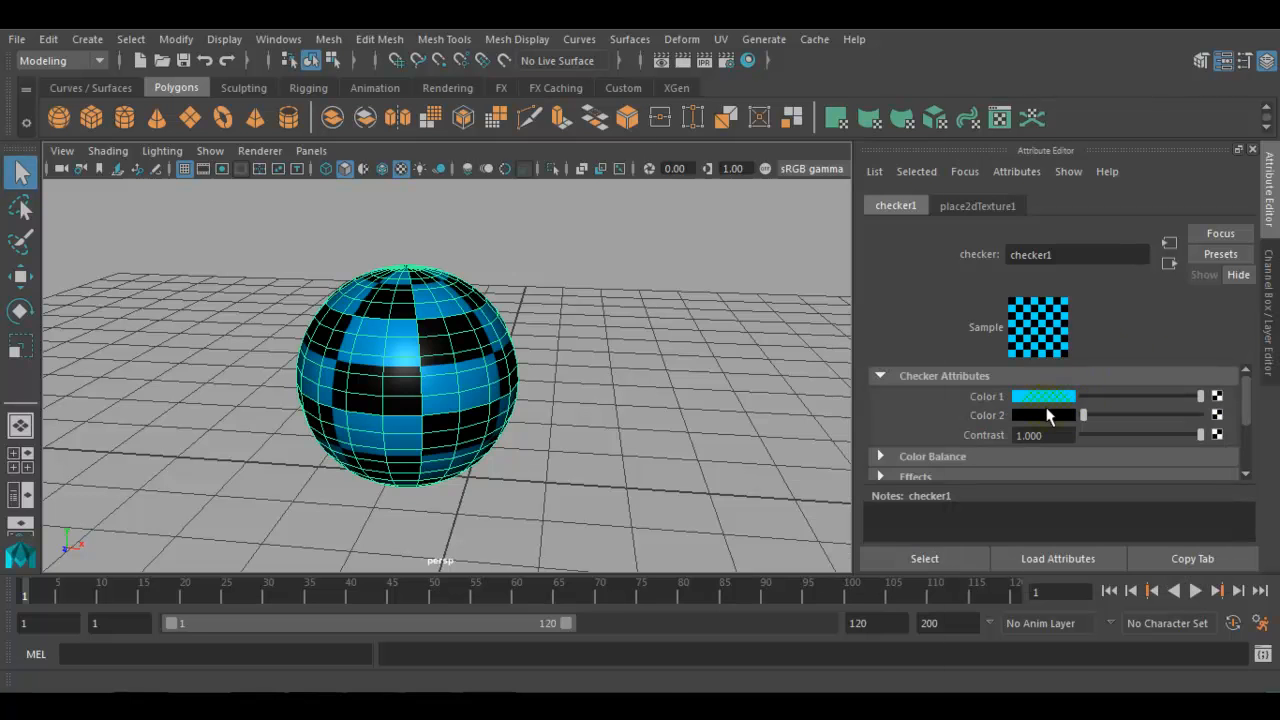
left_click(1048, 416)
left_click_drag(817, 334, 846, 378)
mouse_move(864, 305)
left_mouse_down()
mouse_move(854, 285)
mouse_move(860, 298)
left_mouse_up()
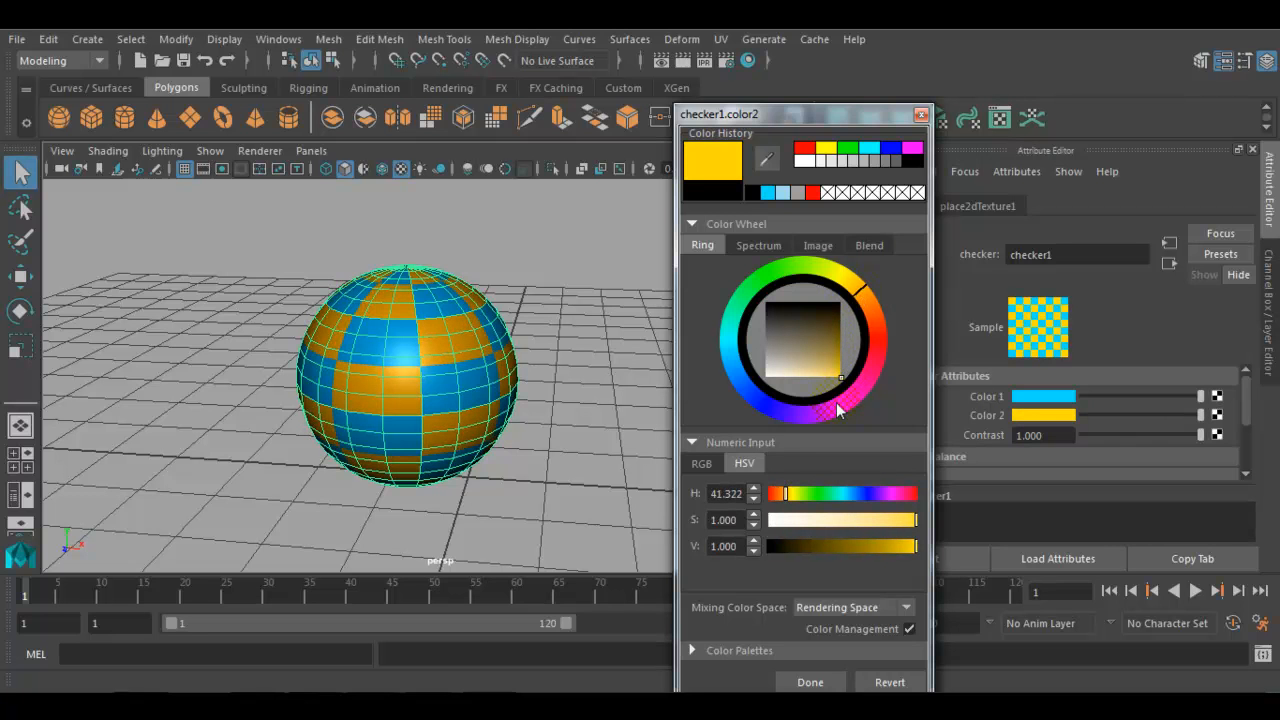
left_click(726, 380)
mouse_move(808, 346)
left_mouse_down()
mouse_move(821, 336)
mouse_move(825, 348)
left_mouse_up()
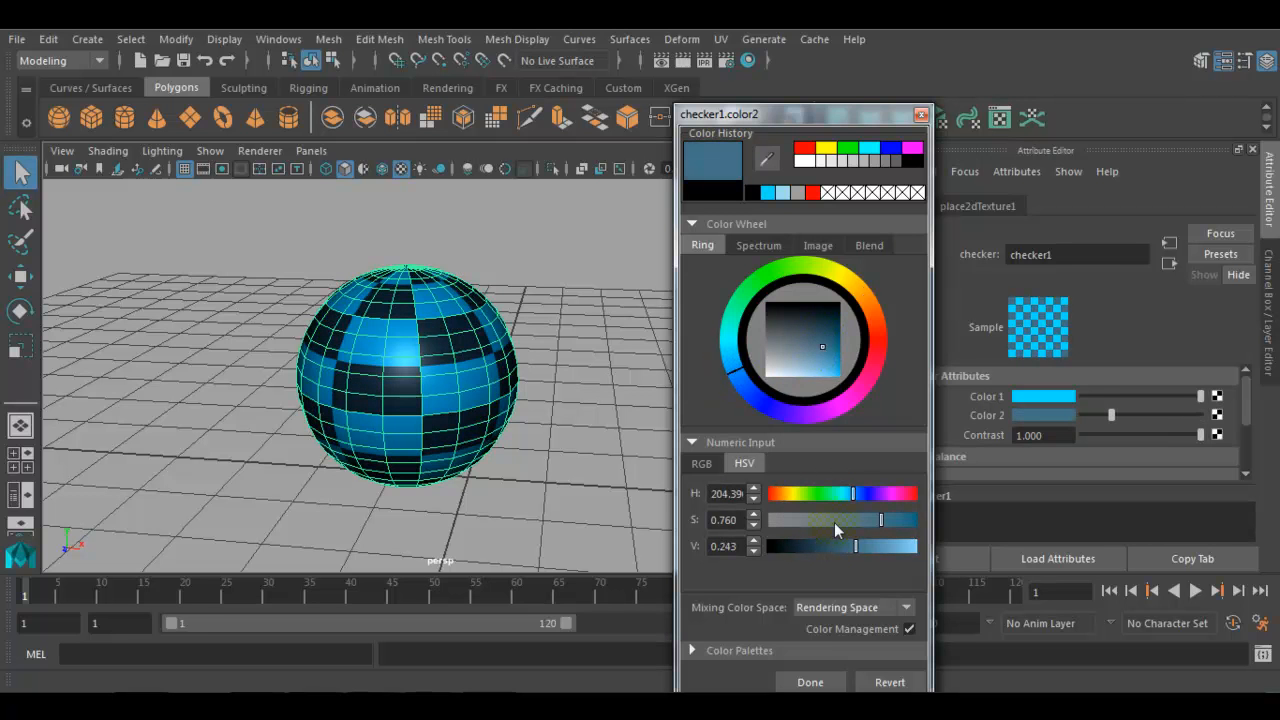
left_click(814, 681)
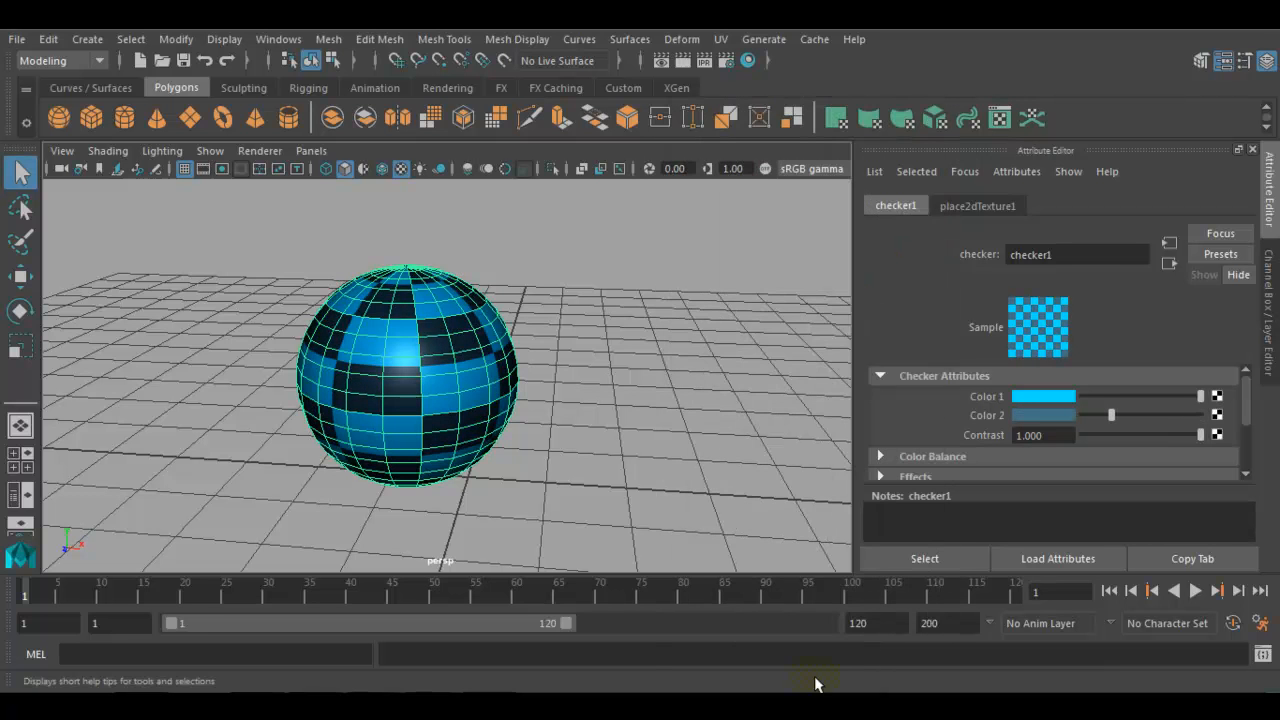
Return to the sphere's Blinn material and break the checker connection on its Color attribute
left_click(1170, 266)
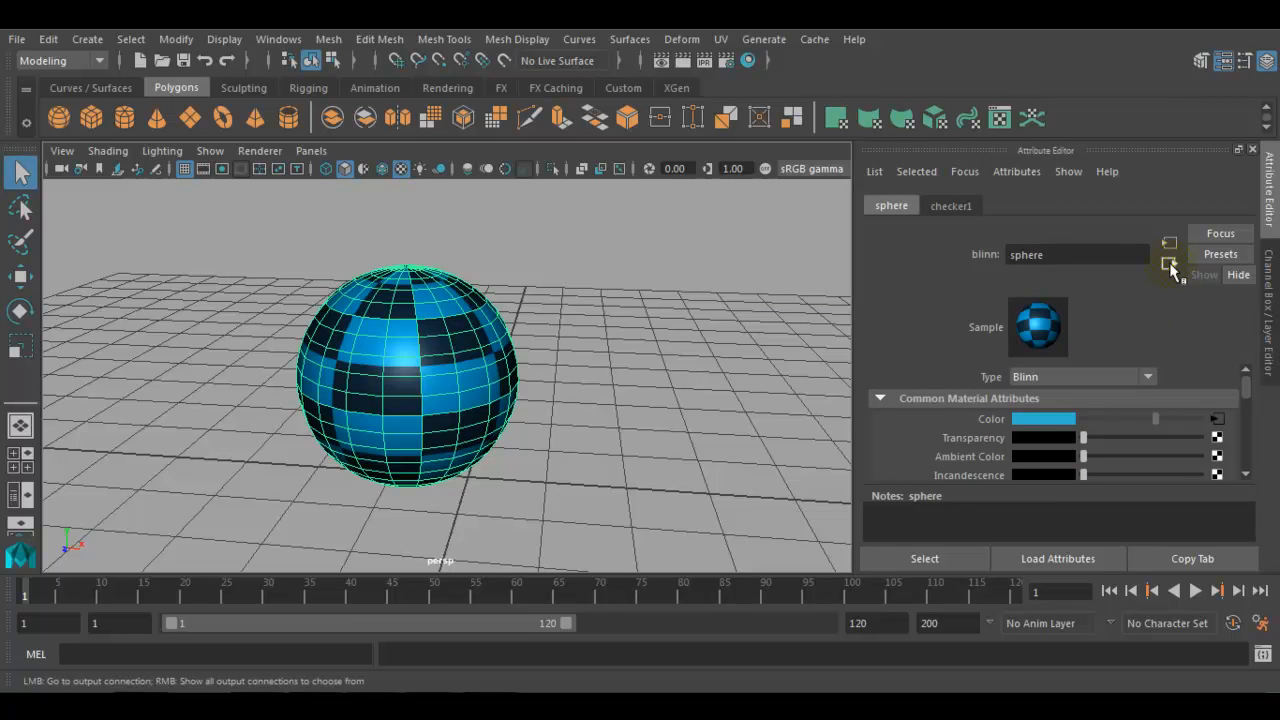
right_click(987, 424)
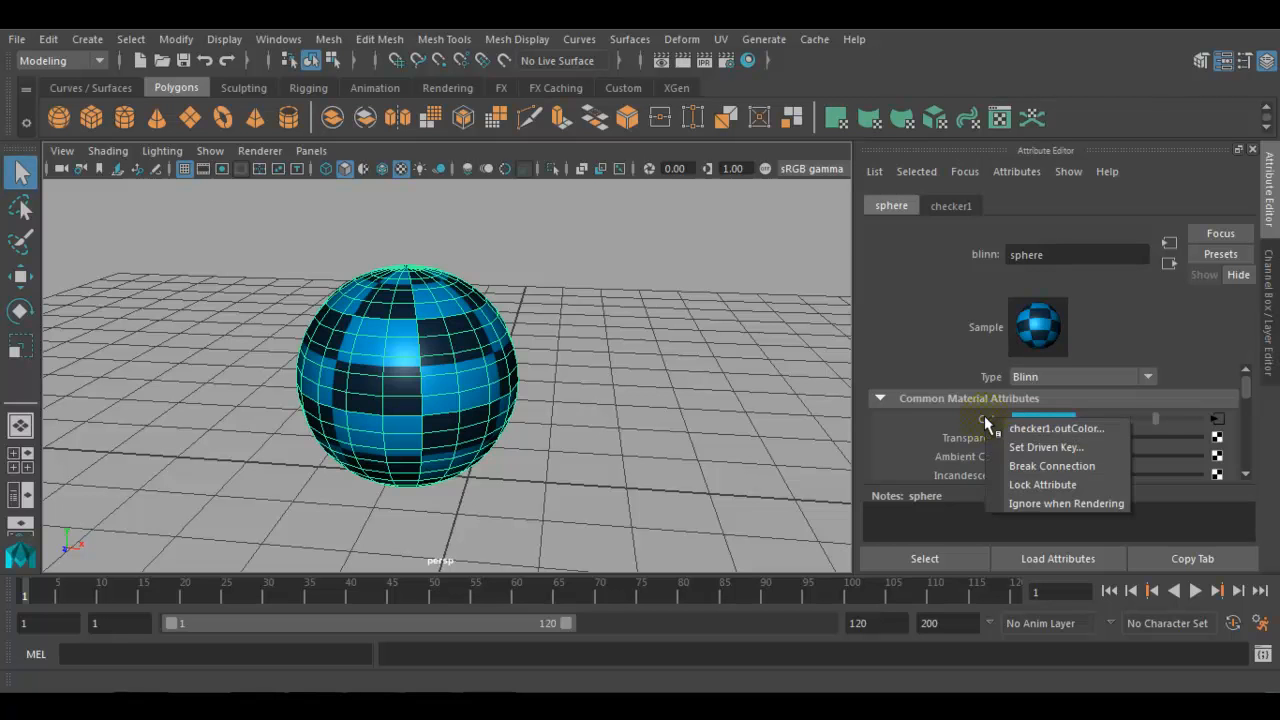
left_click(1029, 467)
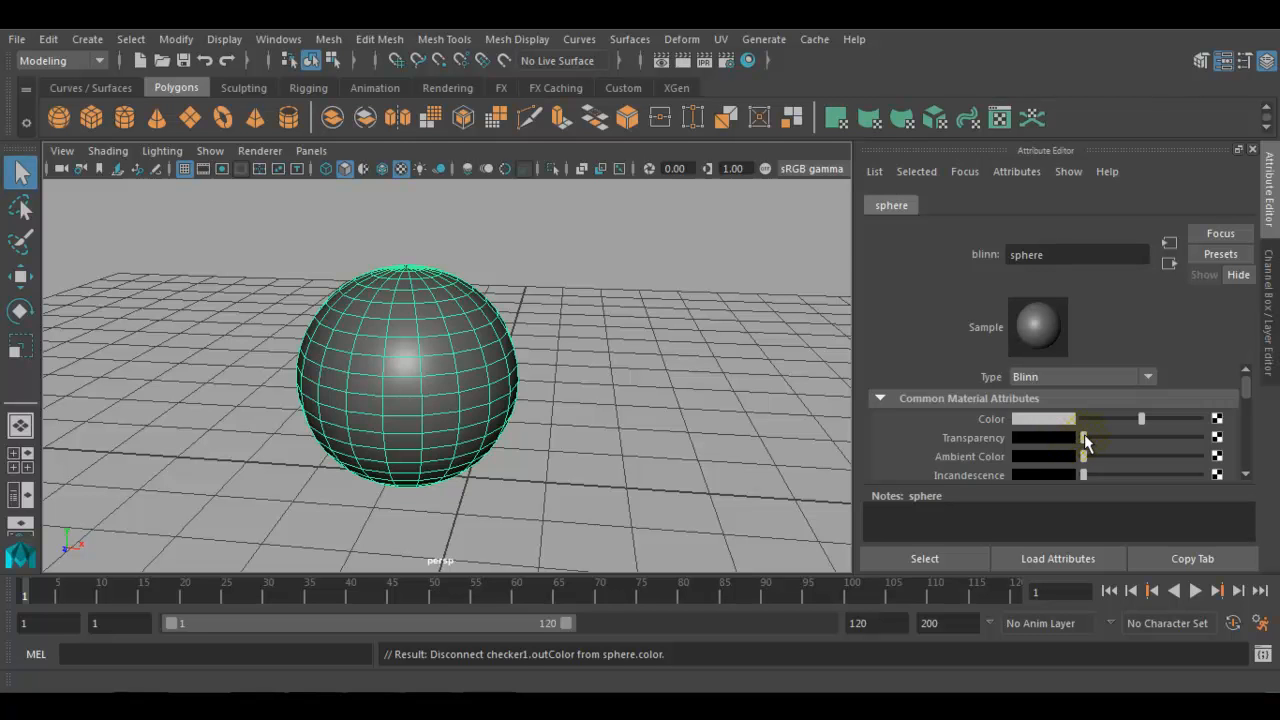
Try a partly raised Transparency on the sphere material, inspecting the deselected sphere and raising the value slightly further
left_click_drag(1084, 441, 1150, 442)
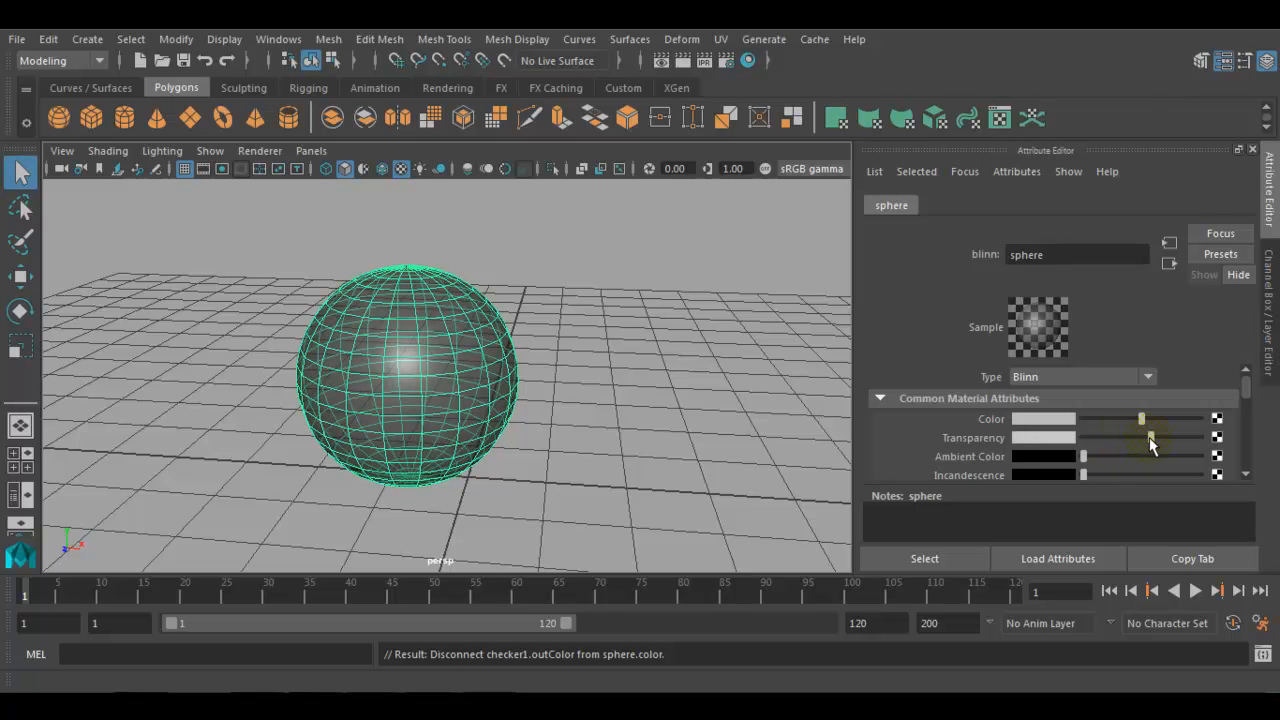
left_click(657, 445)
left_click_drag(657, 445, 523, 359, "alt")
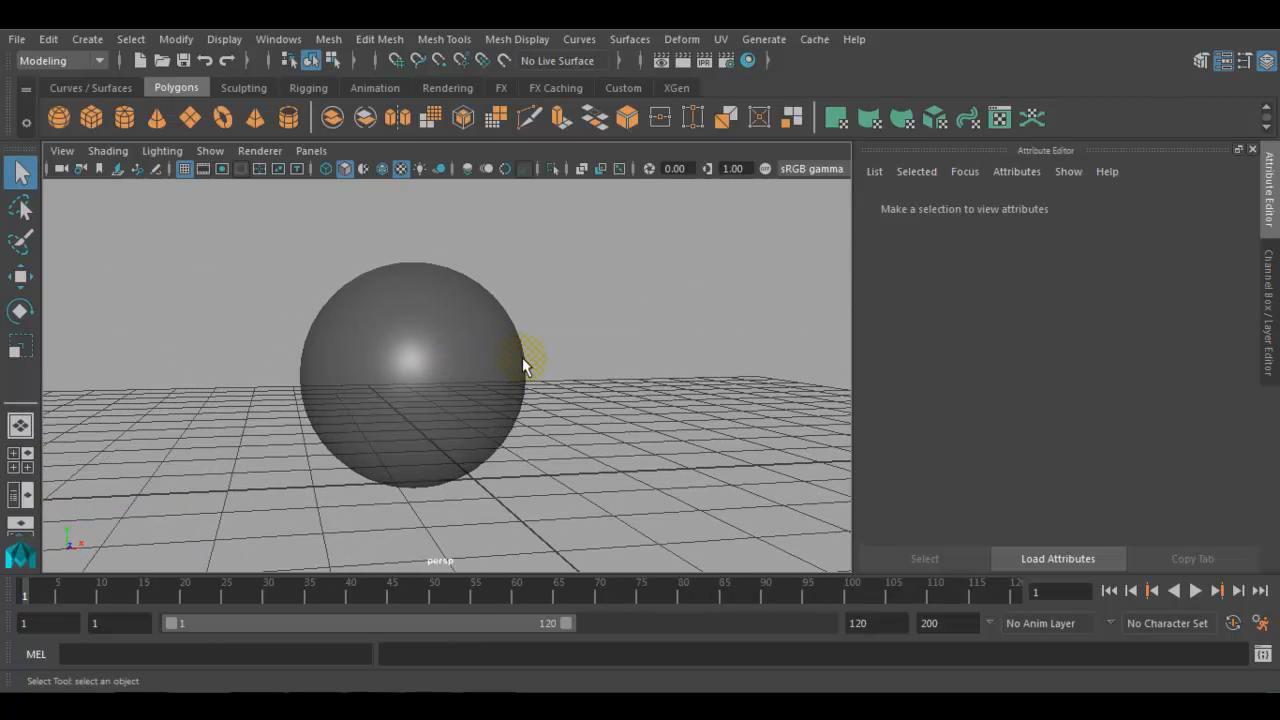
left_click(407, 428)
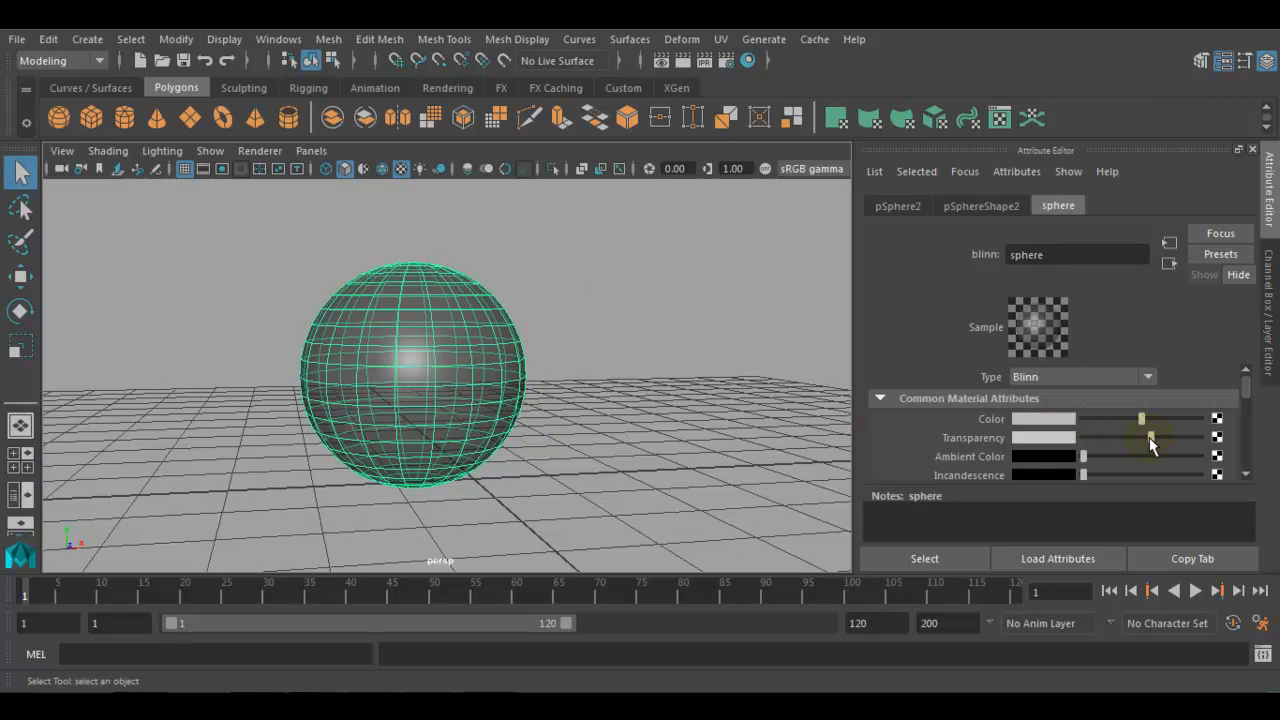
left_click_drag(1149, 438, 1161, 438)
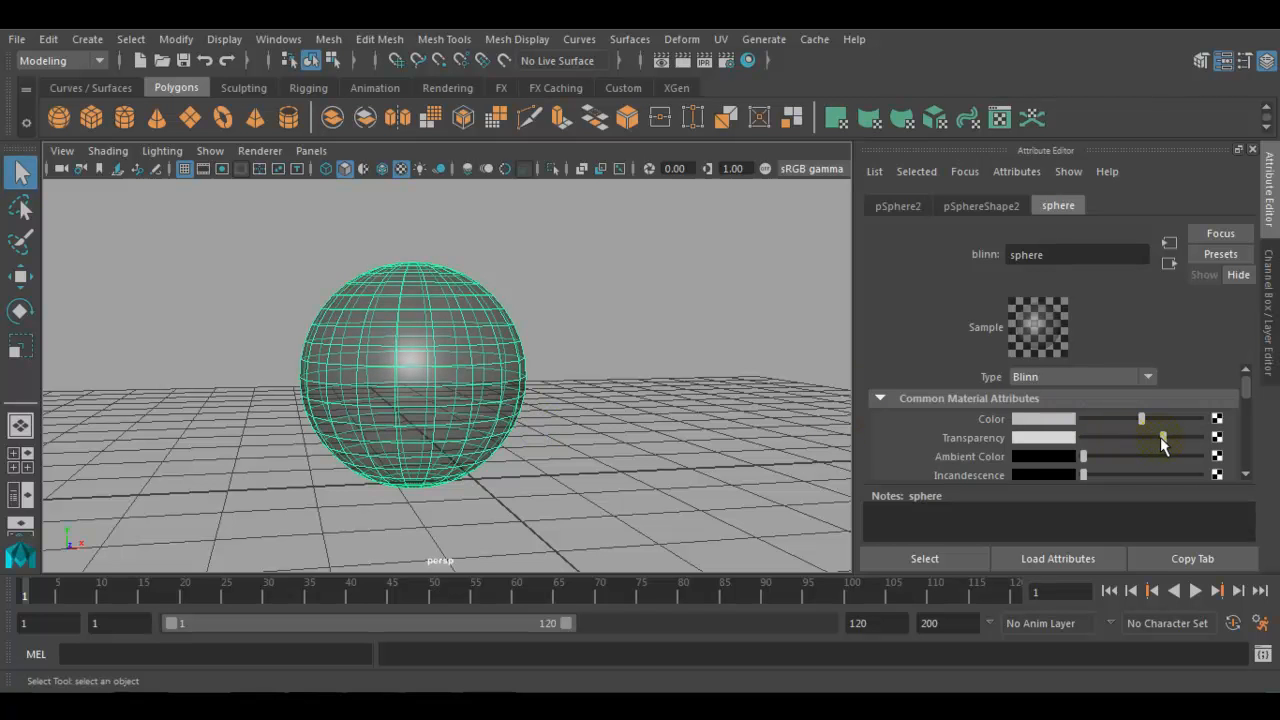
left_click(691, 346)
left_click_drag(691, 346, 640, 380, "alt")
left_click(418, 418)
left_click_drag(418, 425, 537, 463, "alt")
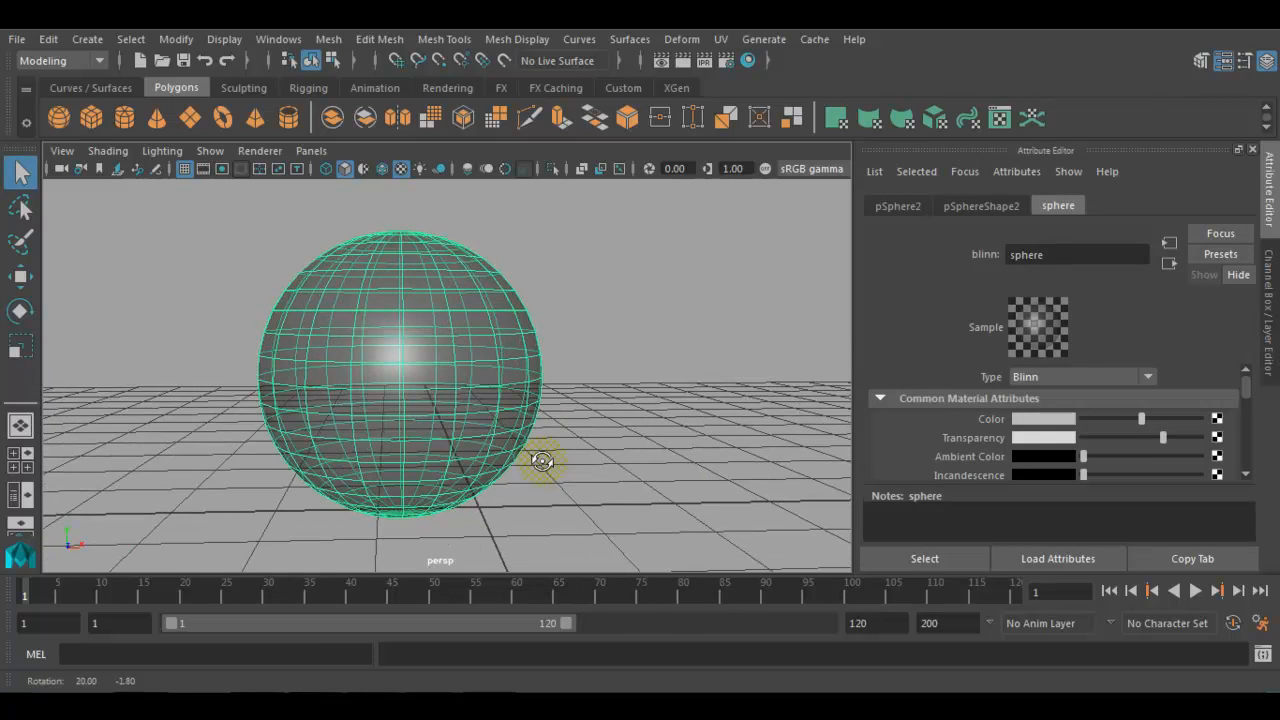
Try maximum Transparency, inspect the deselected sphere from several angles, and return the material to fully opaque
left_click_drag(1164, 437, 1205, 443)
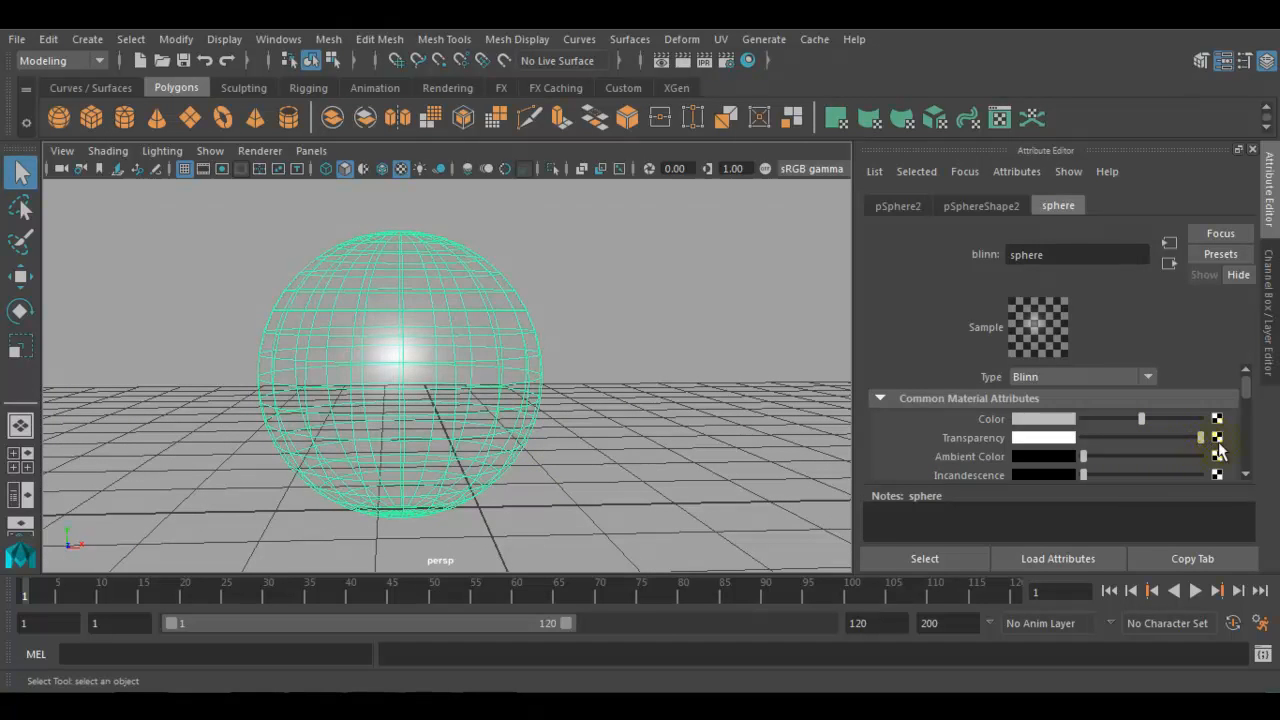
left_click(704, 502)
left_click_drag(523, 437, 512, 405, "alt")
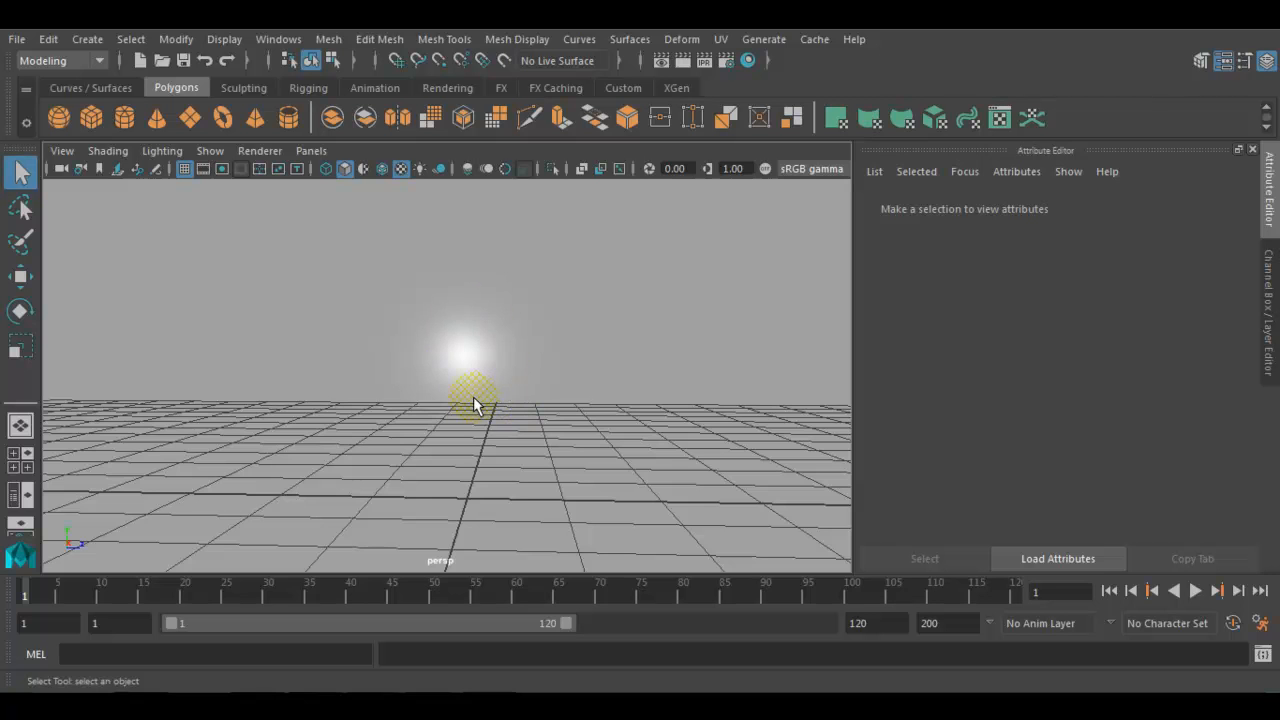
left_click_drag(474, 400, 656, 405, "alt")
left_click(510, 430)
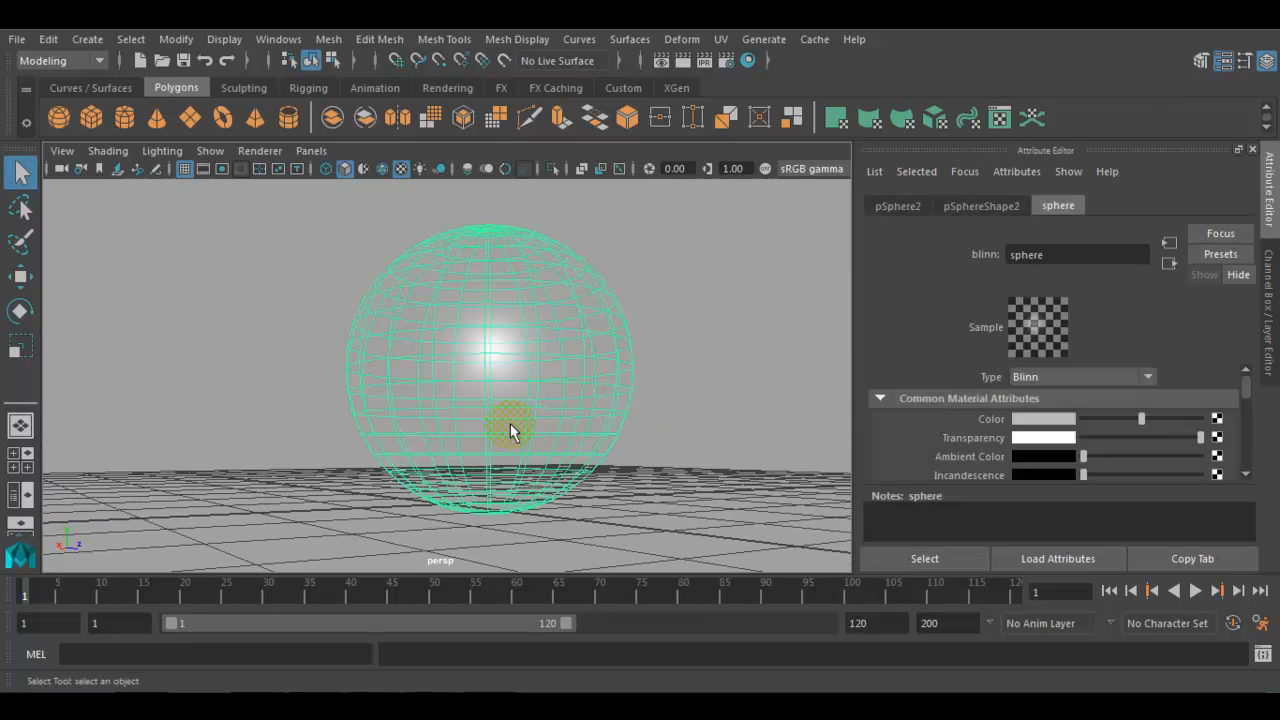
left_click_drag(1156, 436, 1086, 450)
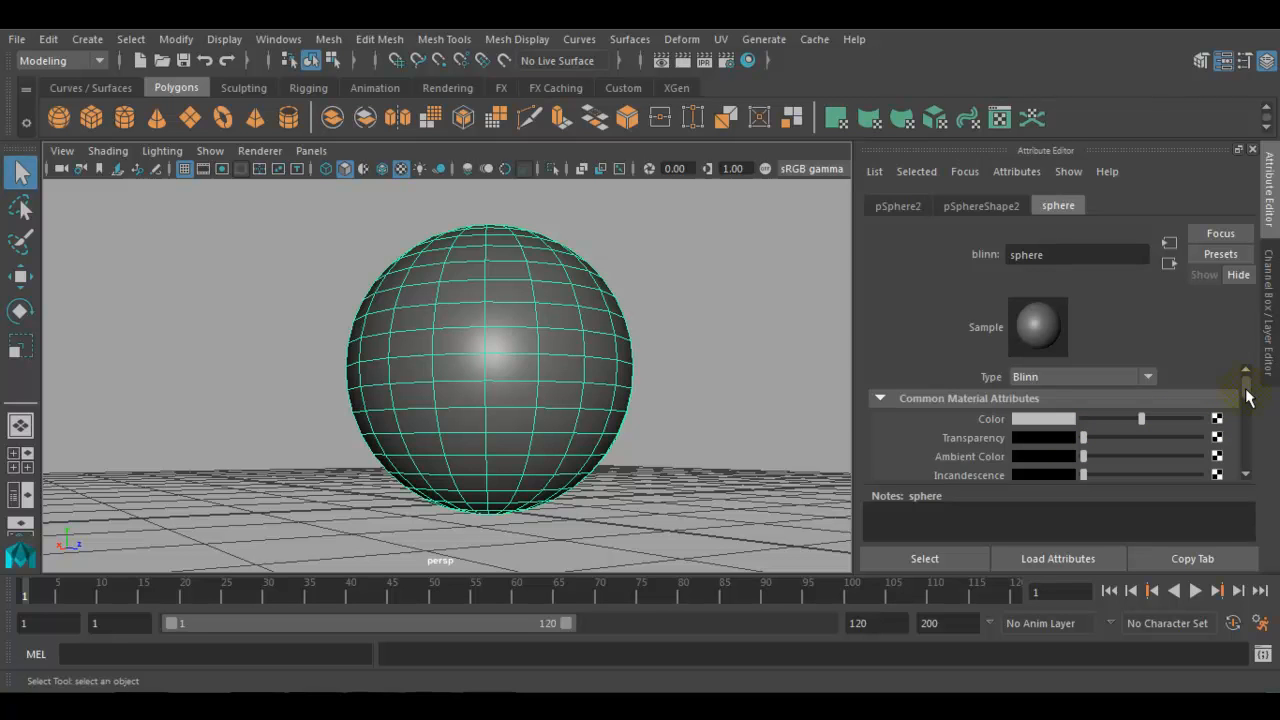
Render the perspective view of the sphere, and shrink and reposition the render window so the material attributes stay accessible
scroll(1246, 395, "down", 3)
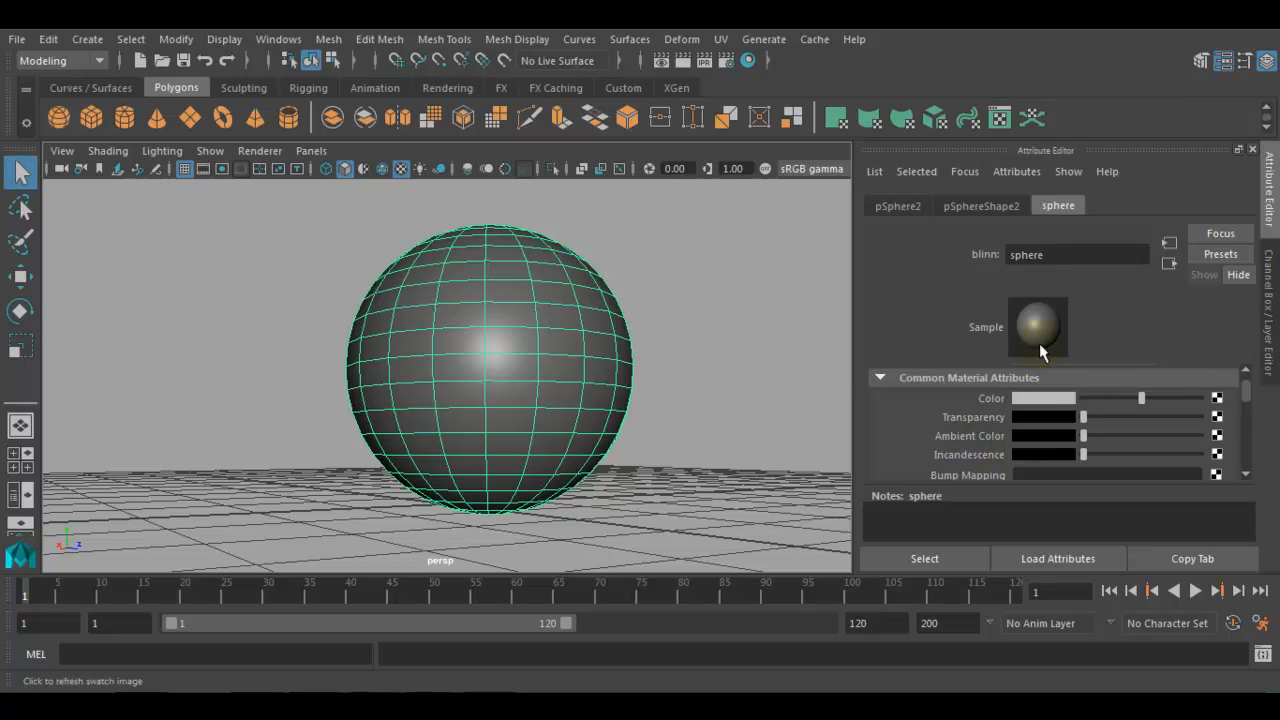
left_click(682, 60)
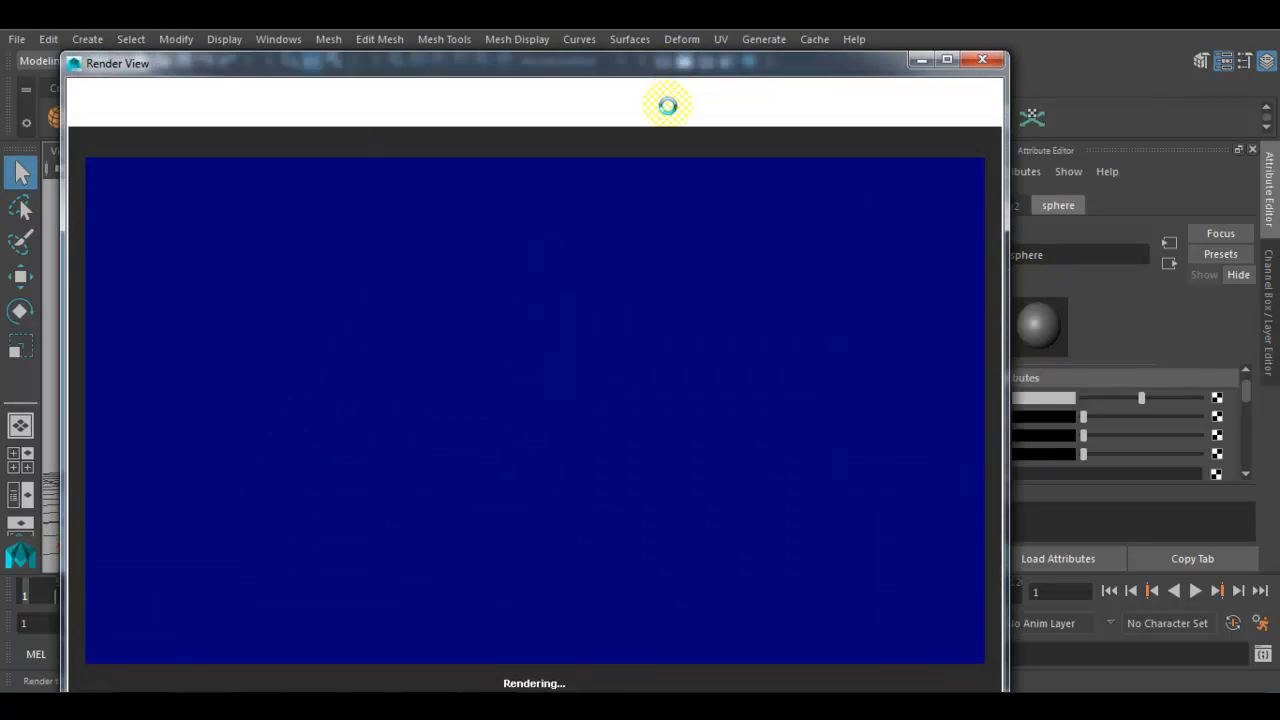
left_click(804, 111)
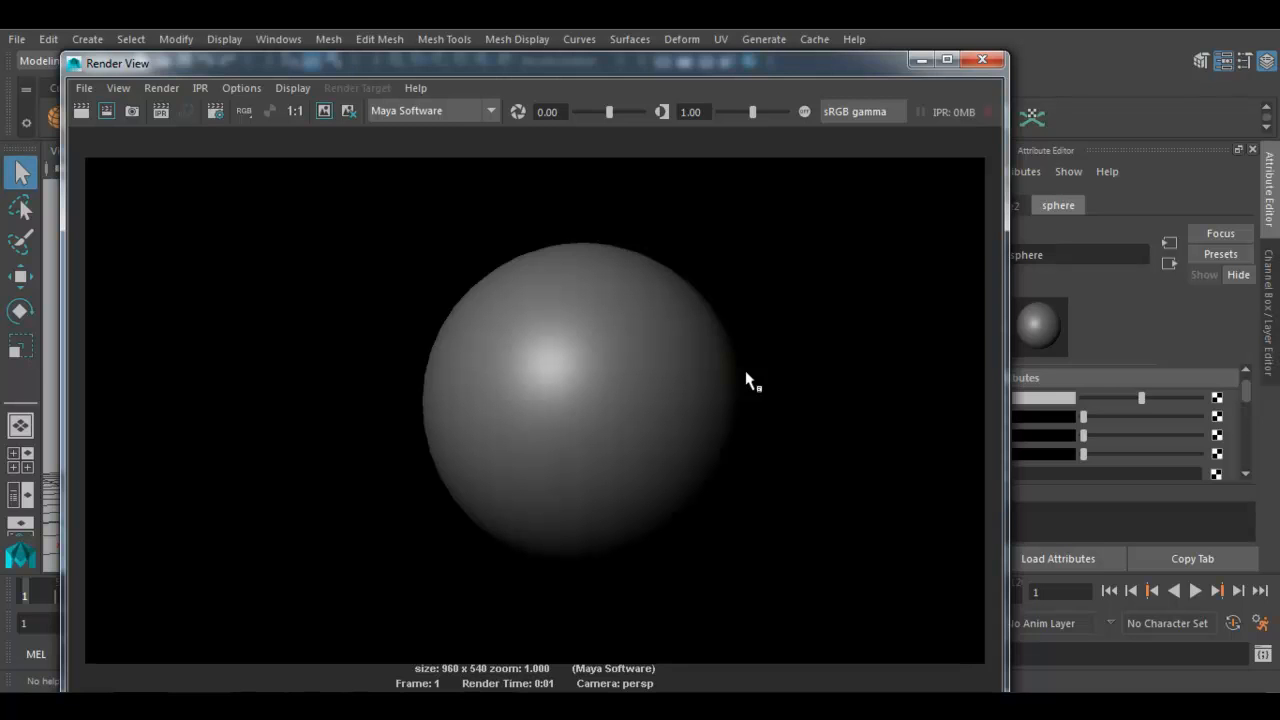
left_click_drag(849, 70, 769, 56)
left_click_drag(924, 684, 629, 522)
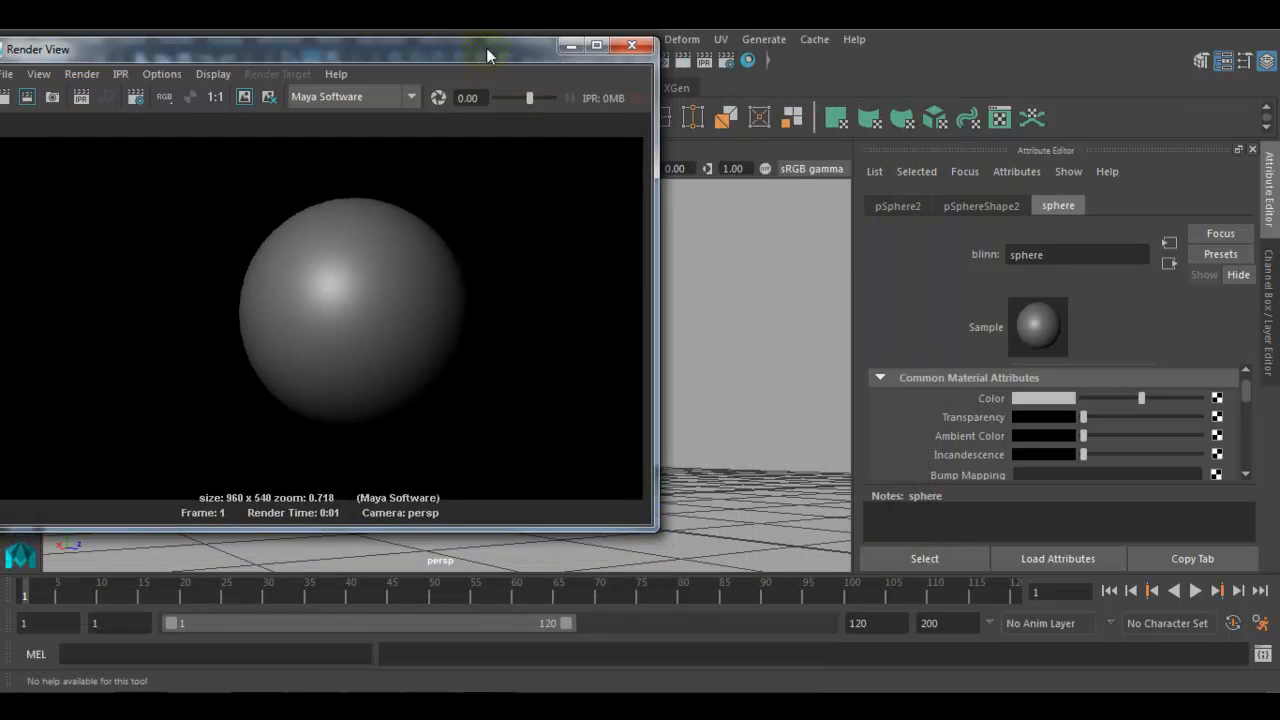
left_click_drag(486, 48, 620, 87)
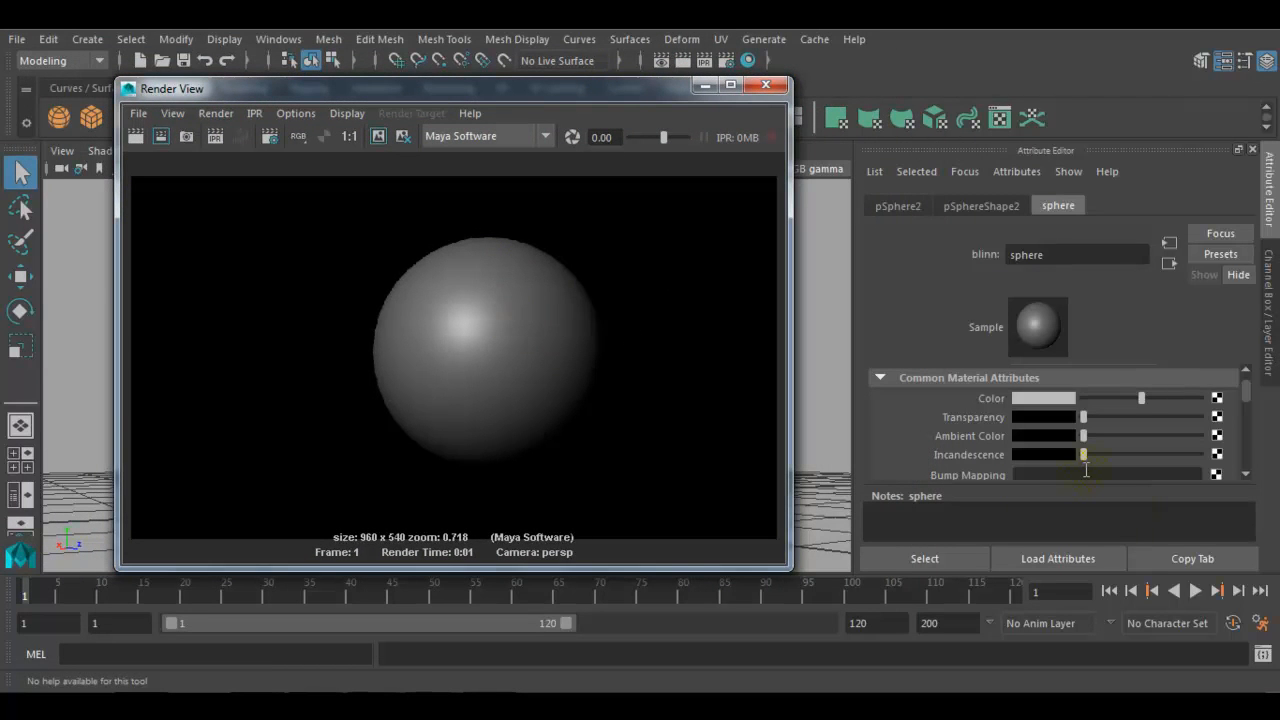
Try a full white Ambient Color on the material, keep the current render image, and re-render the sphere to compare
left_click_drag(1083, 436, 1217, 436)
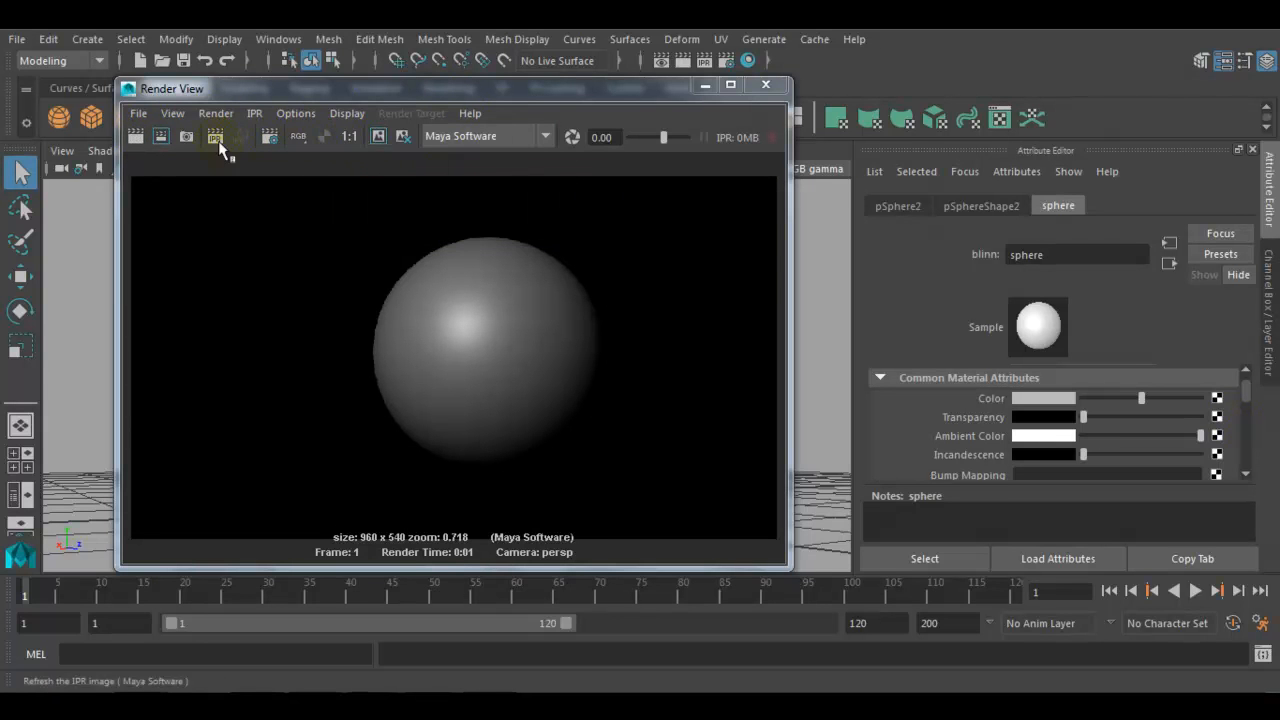
left_click(379, 137)
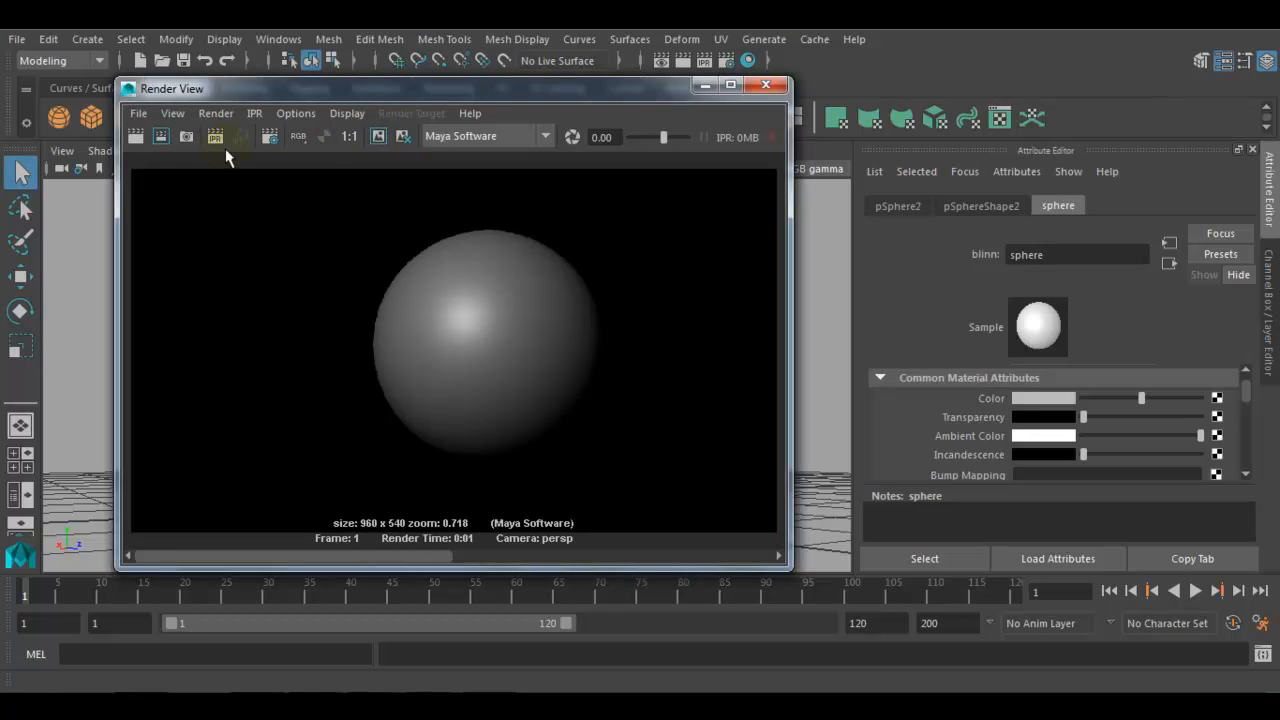
left_click(136, 140)
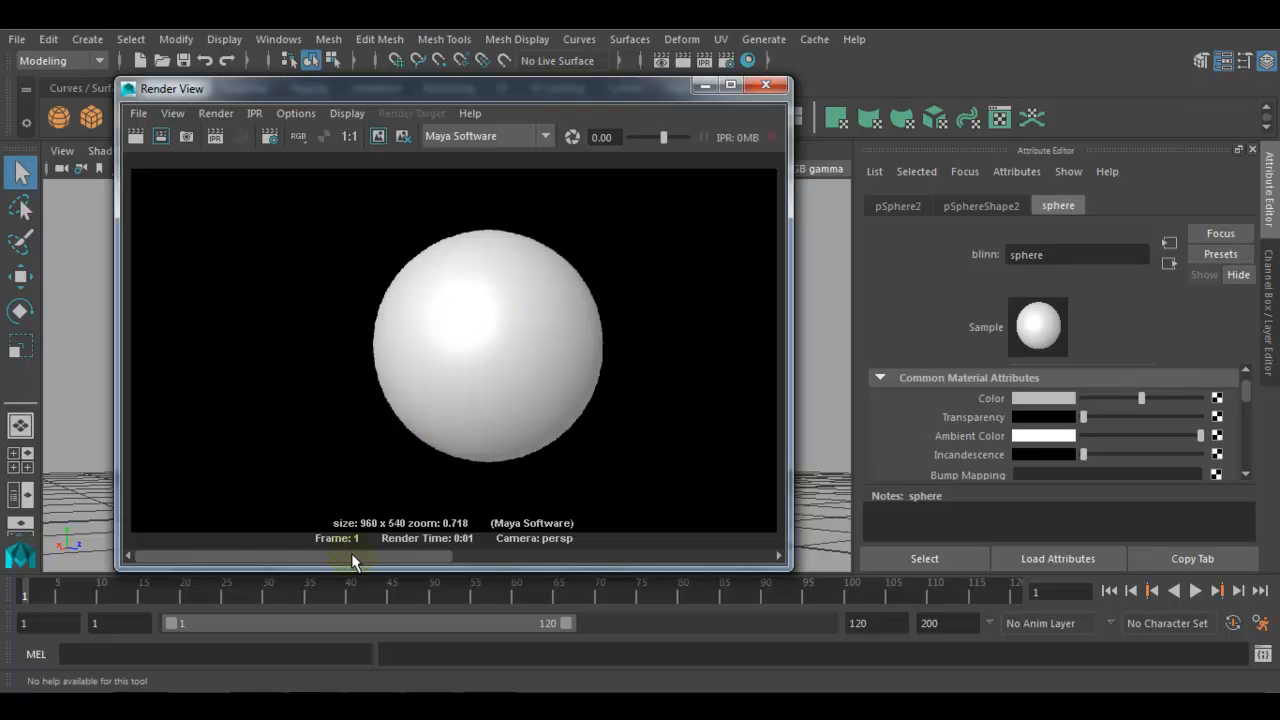
mouse_move(351, 554)
left_mouse_down()
mouse_move(609, 555)
mouse_move(399, 542)
mouse_move(686, 557)
mouse_move(334, 549)
left_mouse_up()
left_click_drag(416, 557, 362, 541)
Set the material's Ambient Color back to black and close the render window
left_click_drag(1169, 437, 1050, 442)
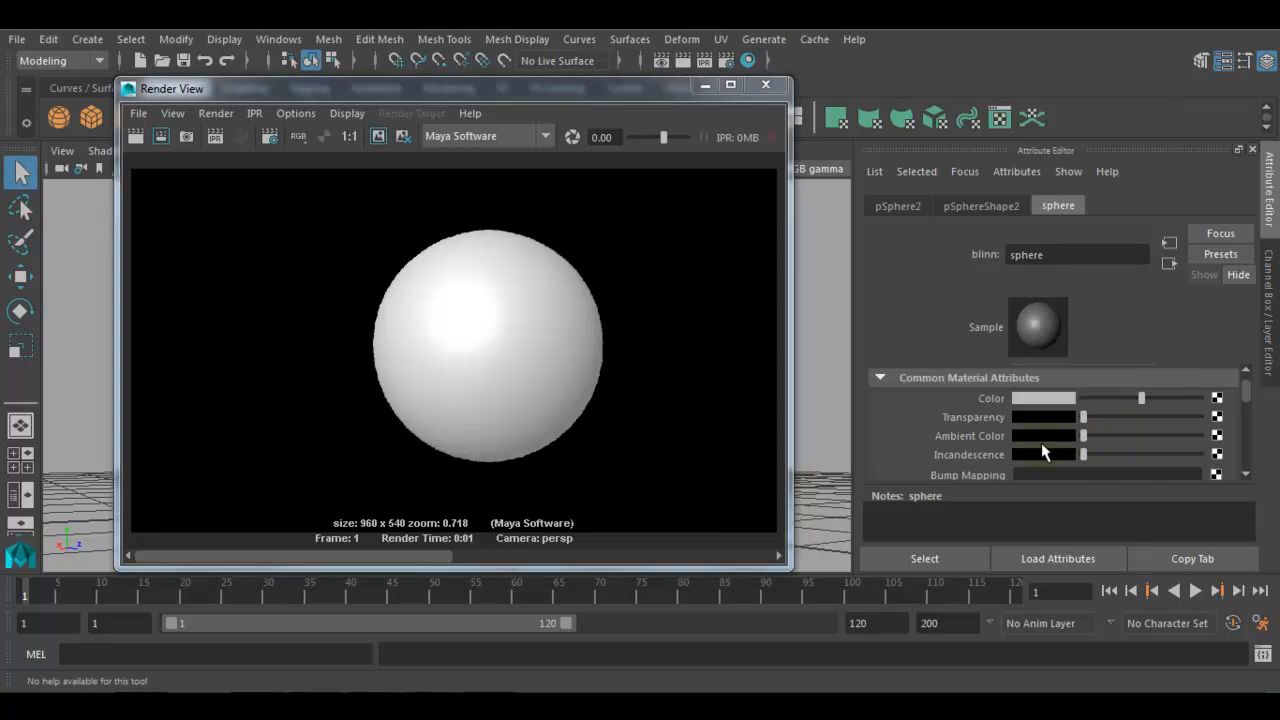
left_click(766, 84)
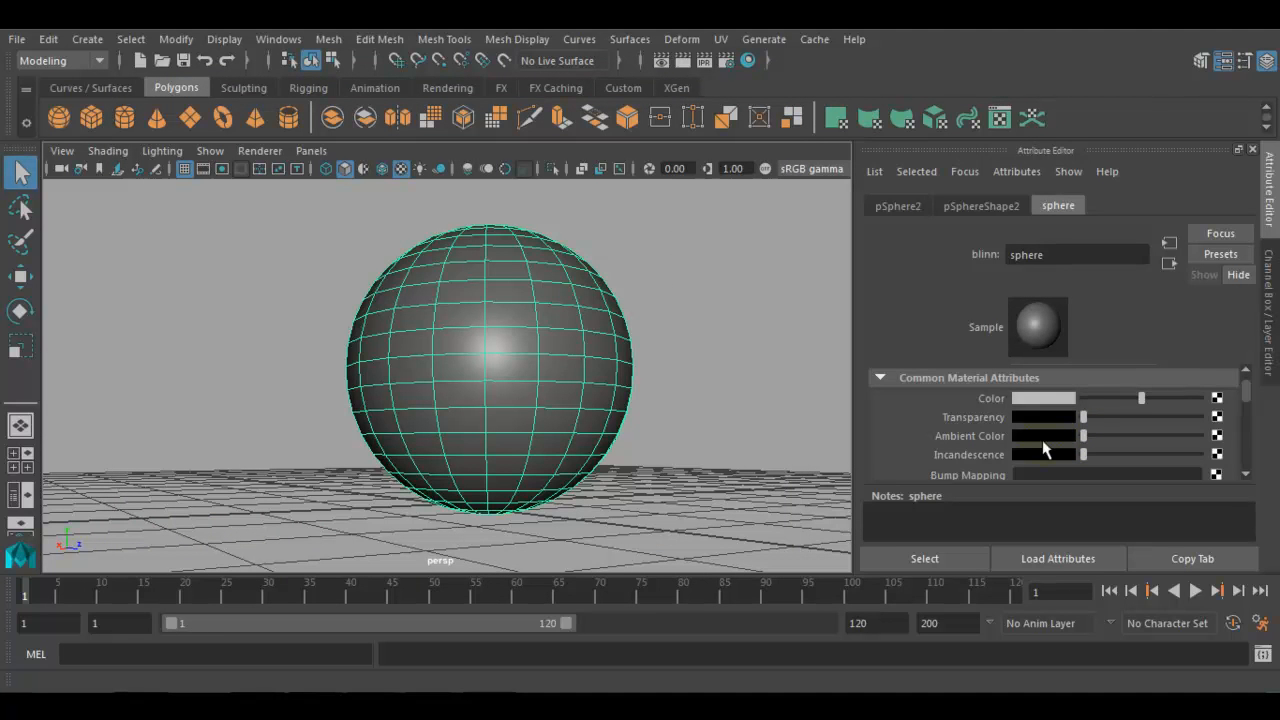
Set the sphere material's Incandescence to full white, and deselect the sphere to view its glow from farther away
scroll(943, 466, "down", 3)
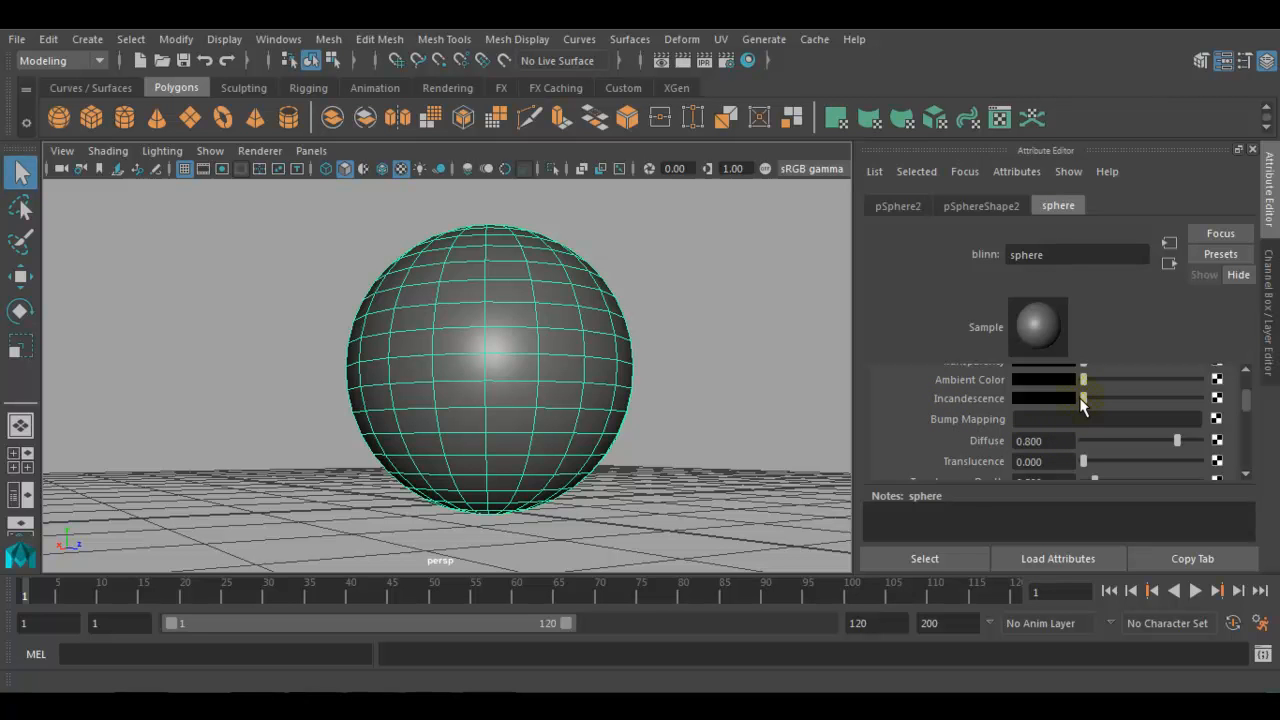
left_click_drag(1082, 400, 1177, 403)
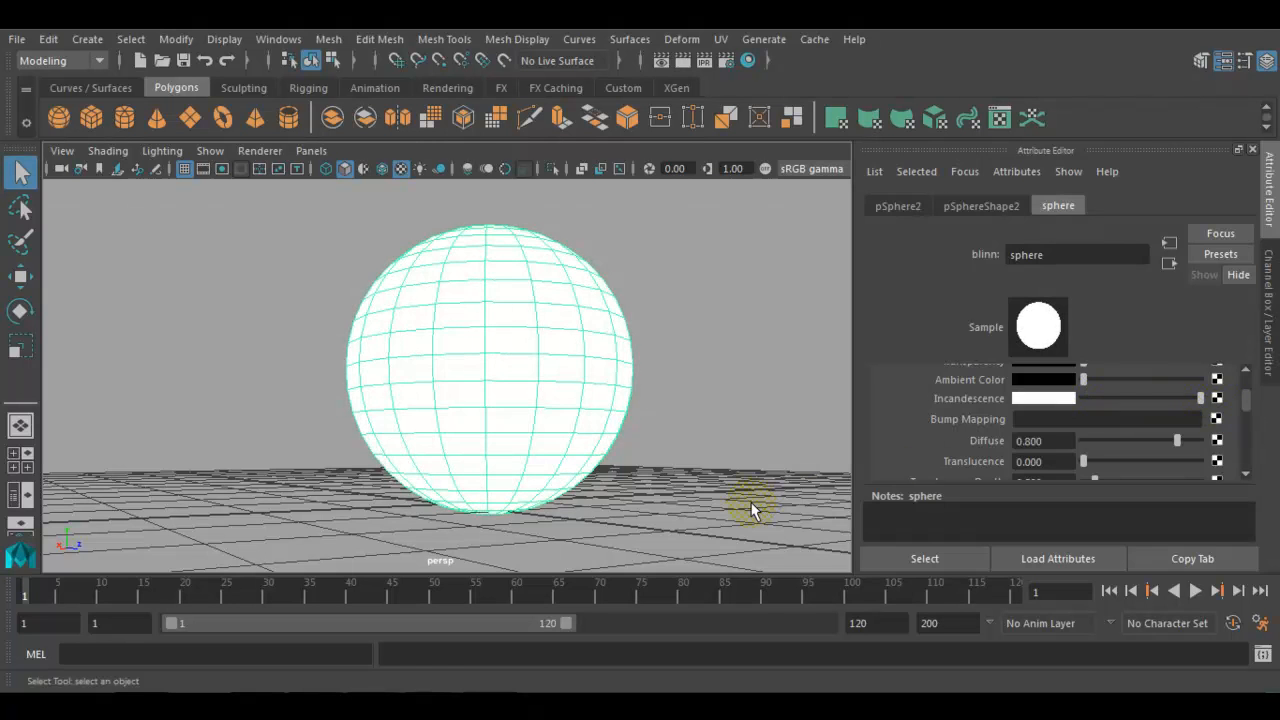
left_click(676, 446)
mouse_move(694, 400)
left_mouse_down("alt")
mouse_move(380, 411)
mouse_move(614, 420)
mouse_move(709, 409)
left_mouse_up("alt")
right_click_drag(709, 409, 500, 428, "alt")
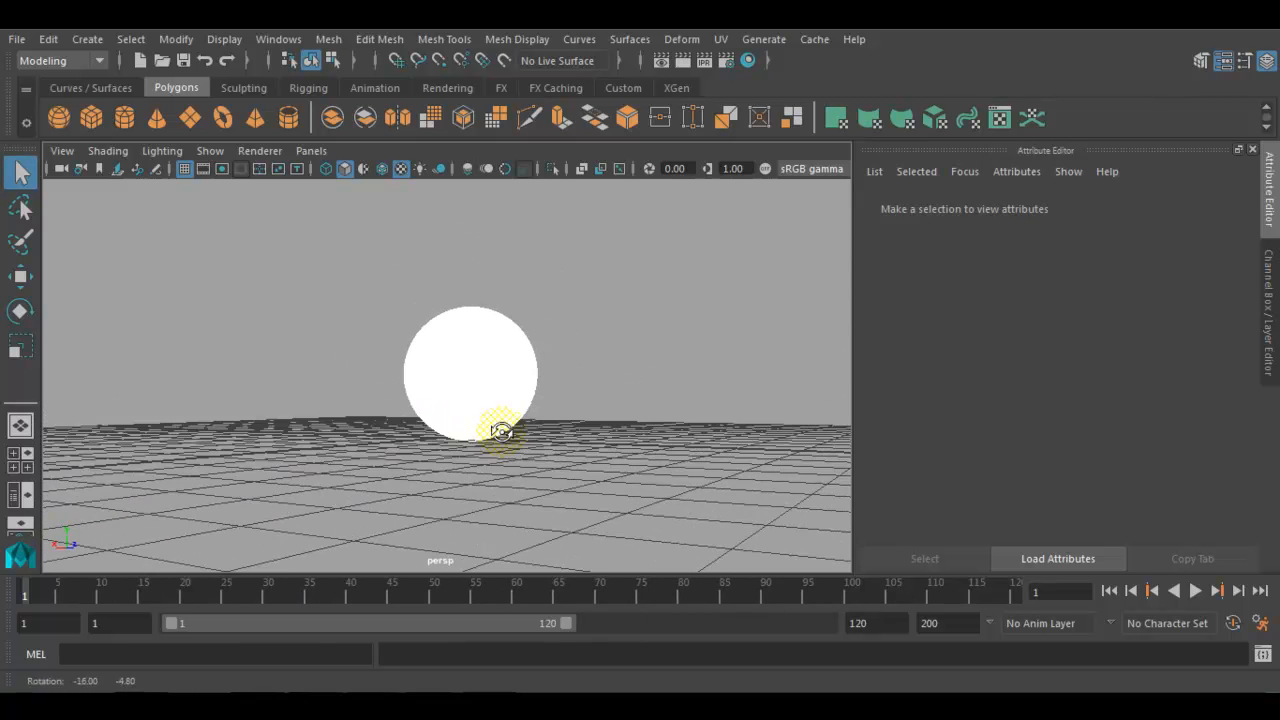
Hide the viewport grid and switch the viewport background to black
left_click(184, 168)
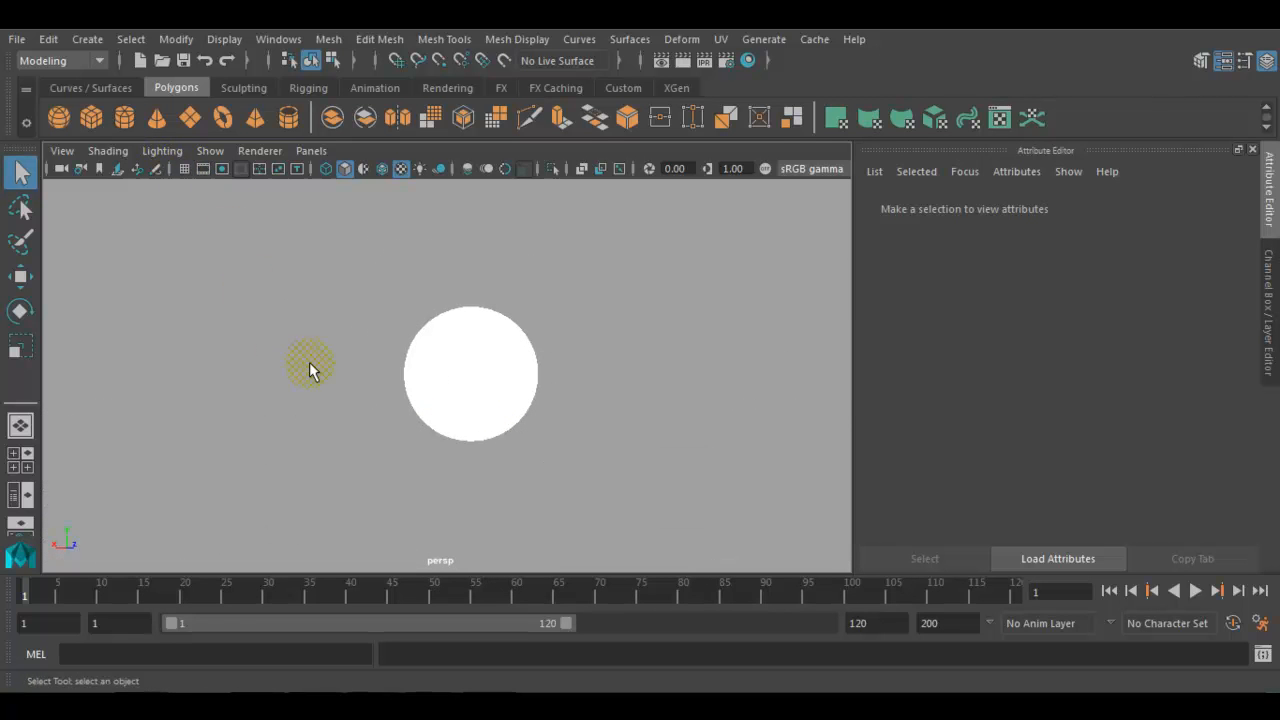
key("alt+b")
key("alt+b")
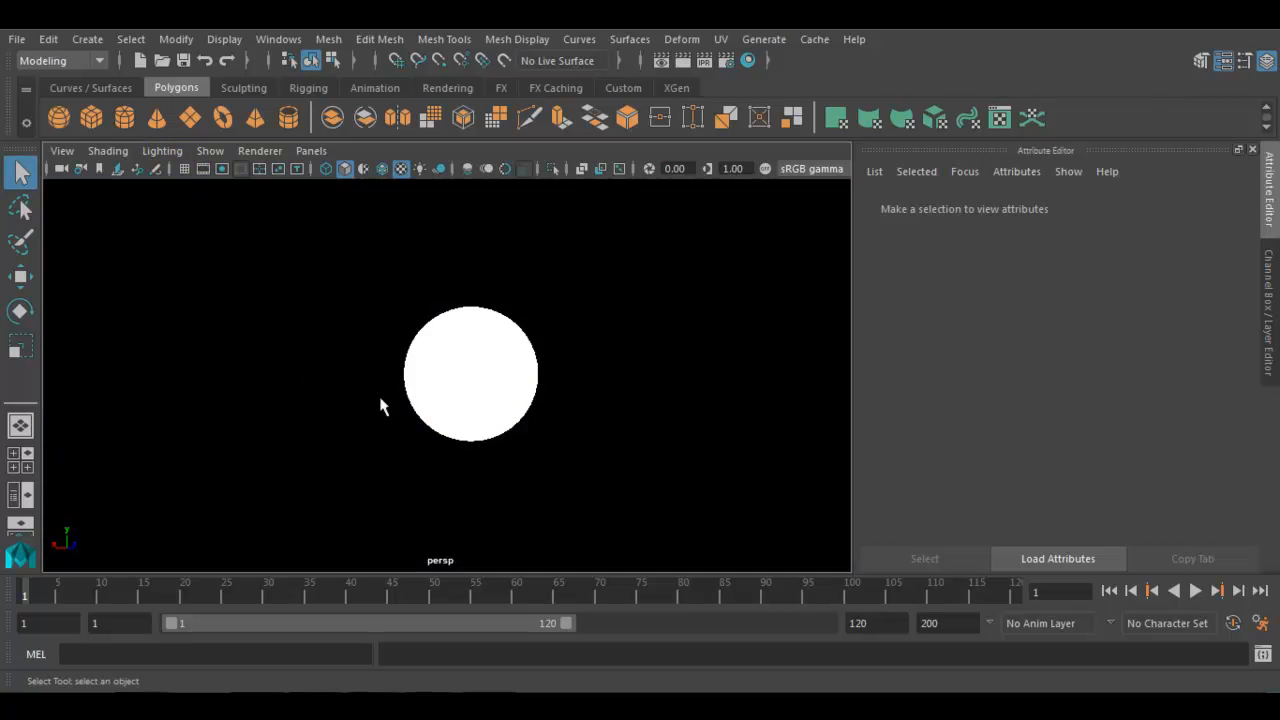
Restore the blue gradient viewport background, show the grid again, and select the sphere
right_click_drag(621, 436, 553, 482, "alt")
key("alt+b")
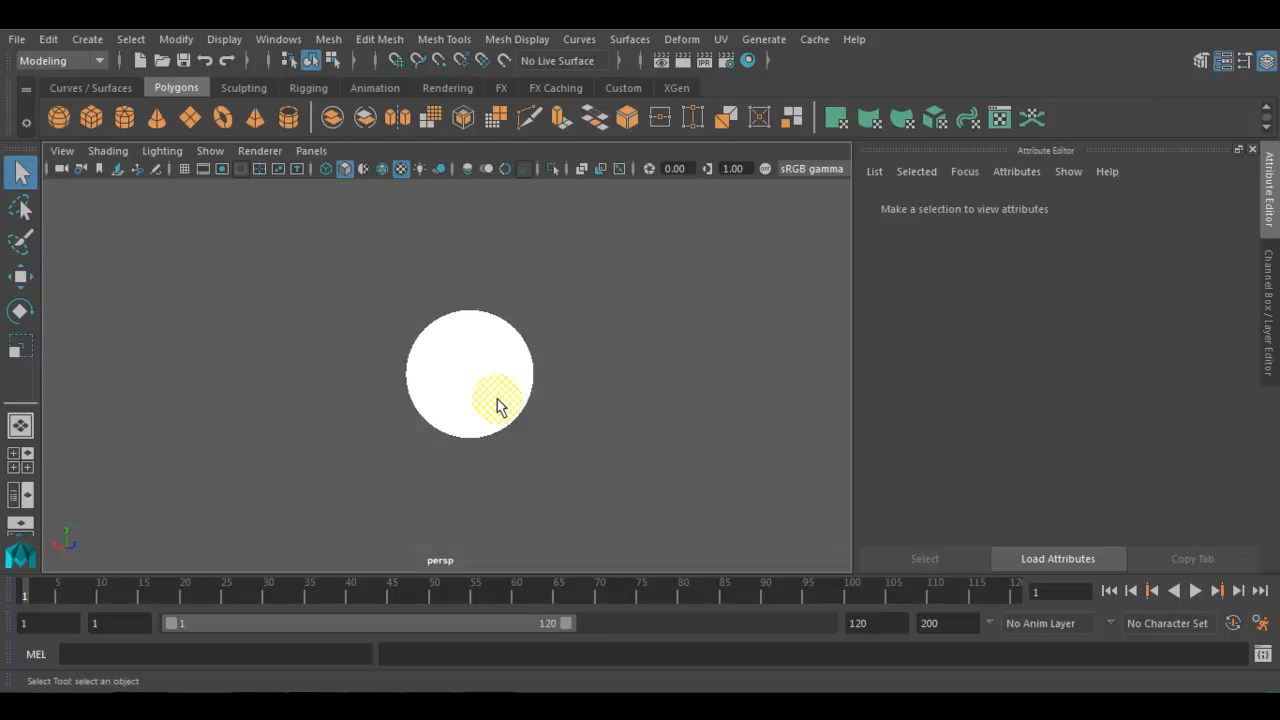
key("alt+b")
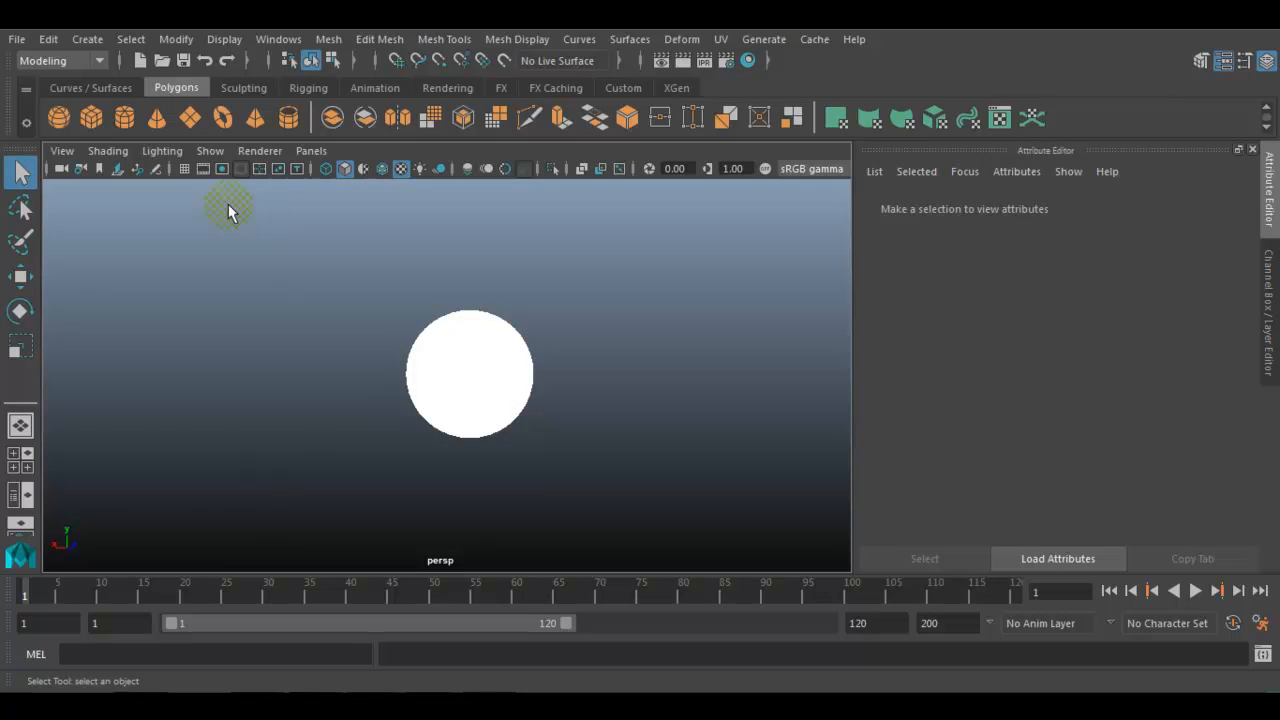
left_click(184, 169)
left_click(494, 404)
right_click_drag(460, 434, 494, 482, "alt")
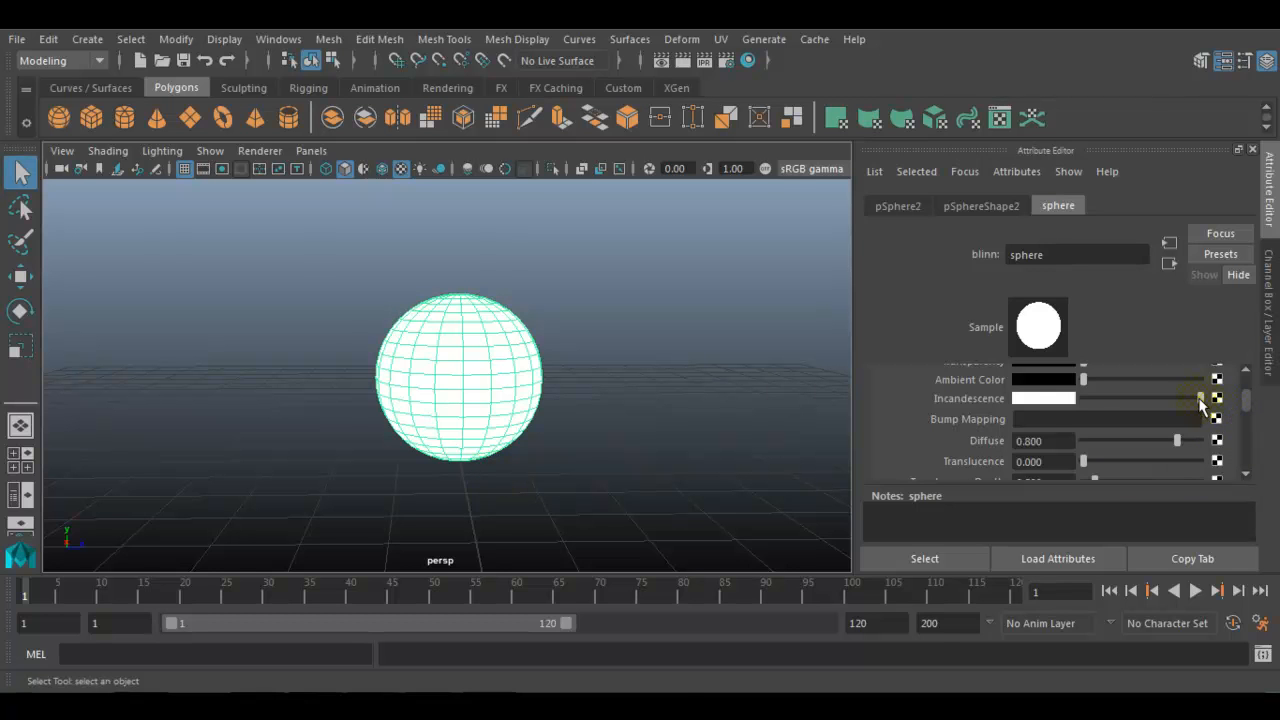
Try a saturated sky-blue Incandescence on the sphere's material, then set its Incandescence to black
left_click(1055, 398)
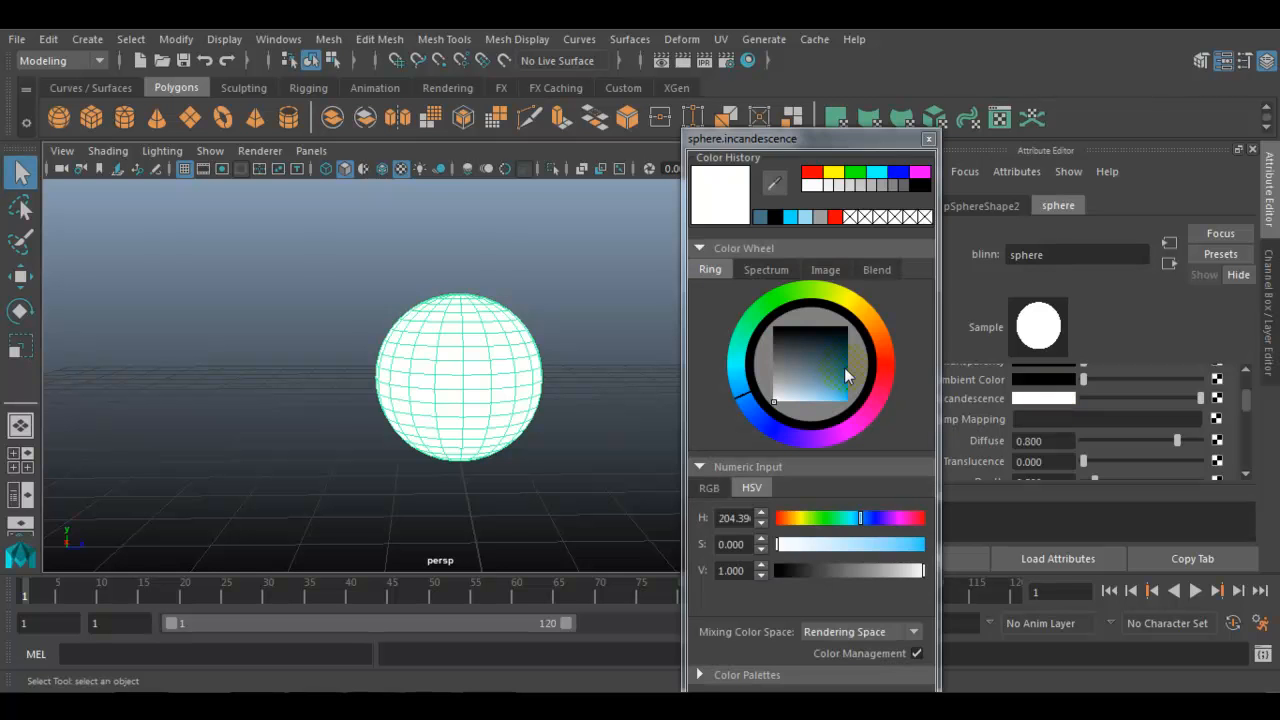
left_click_drag(858, 383, 858, 430)
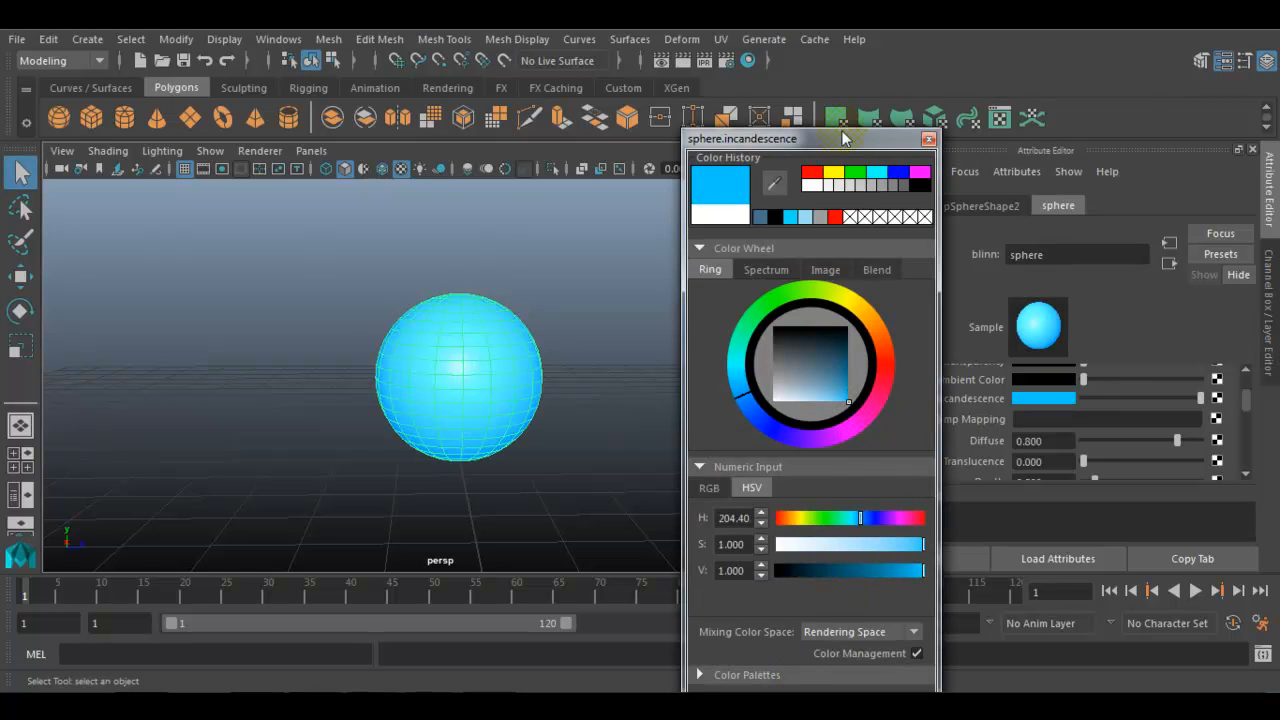
left_click_drag(841, 132, 835, 61)
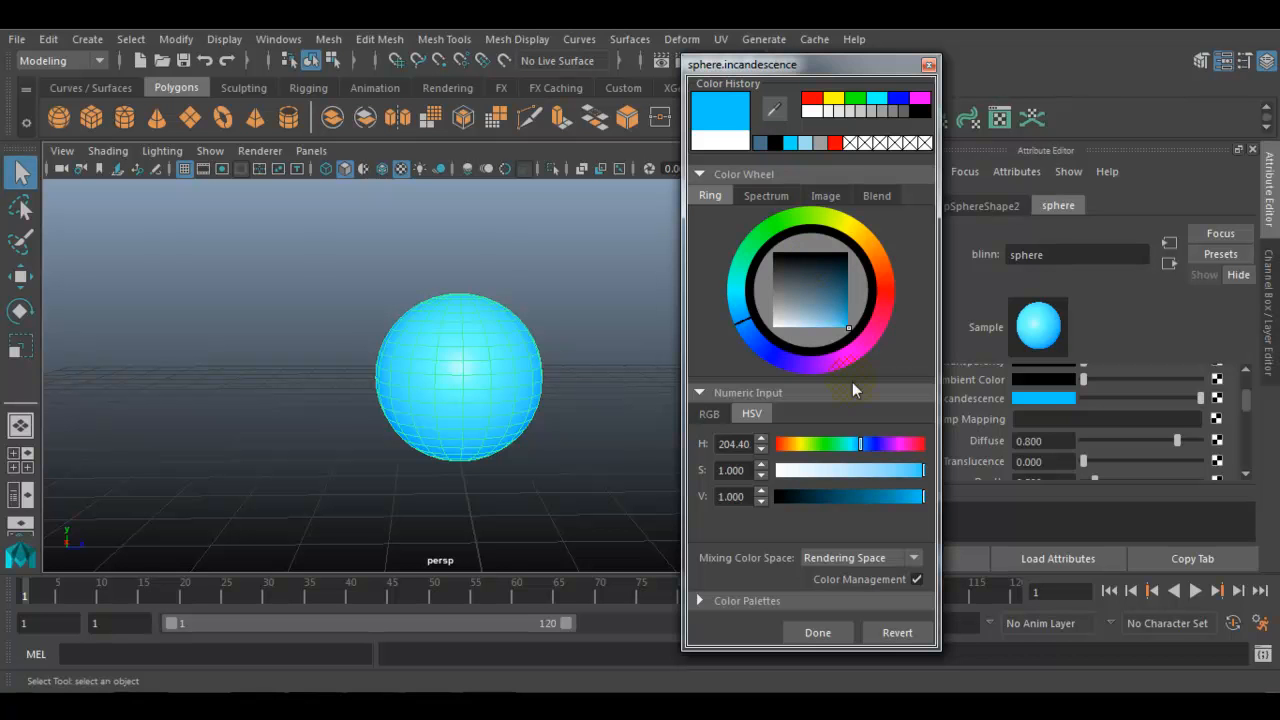
left_click(929, 65)
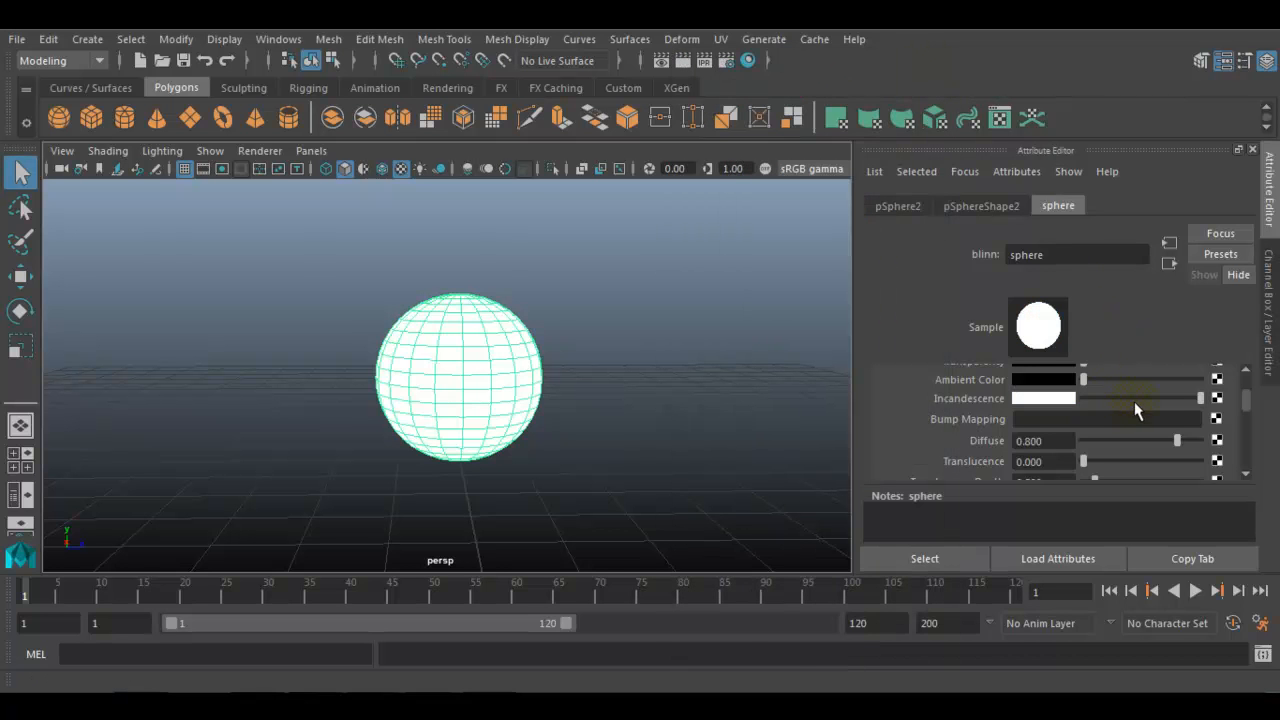
left_click_drag(1145, 398, 1077, 403)
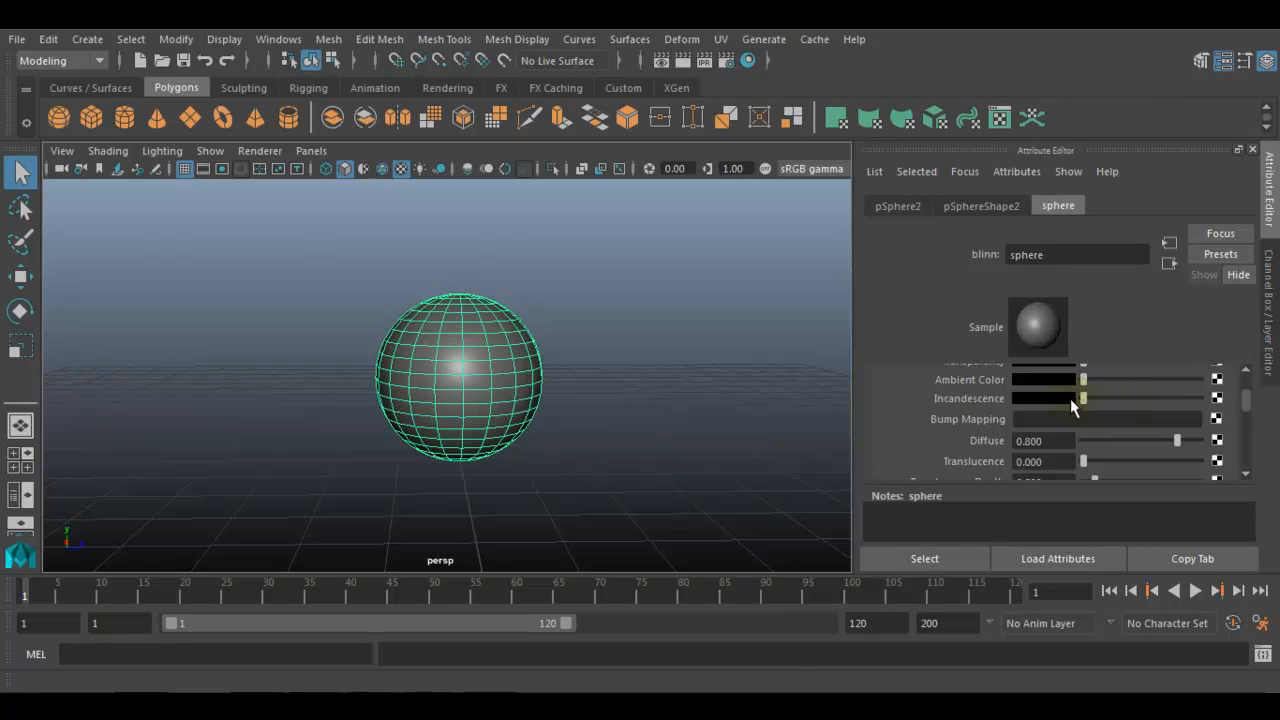
Assign a Leather 3D texture to the Bump Mapping of the sphere's material
scroll(772, 437, "up", 5)
left_click_drag(770, 439, 608, 468, "alt")
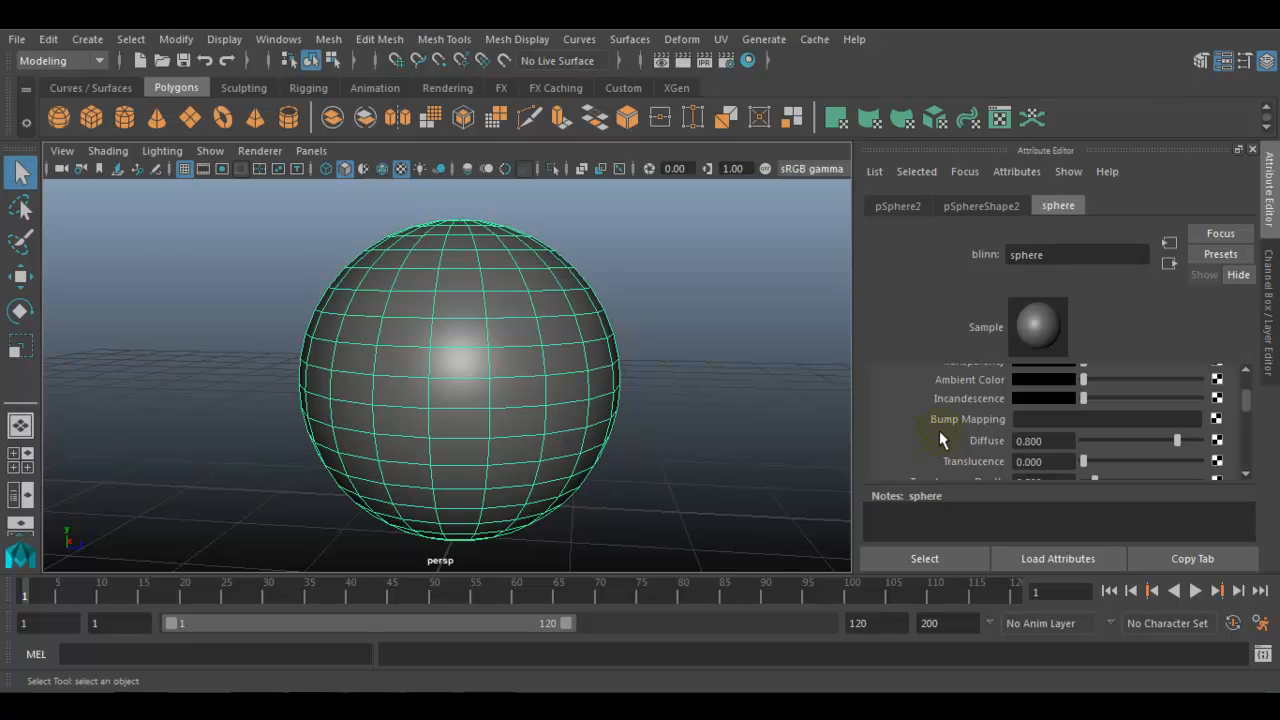
left_click(1216, 420)
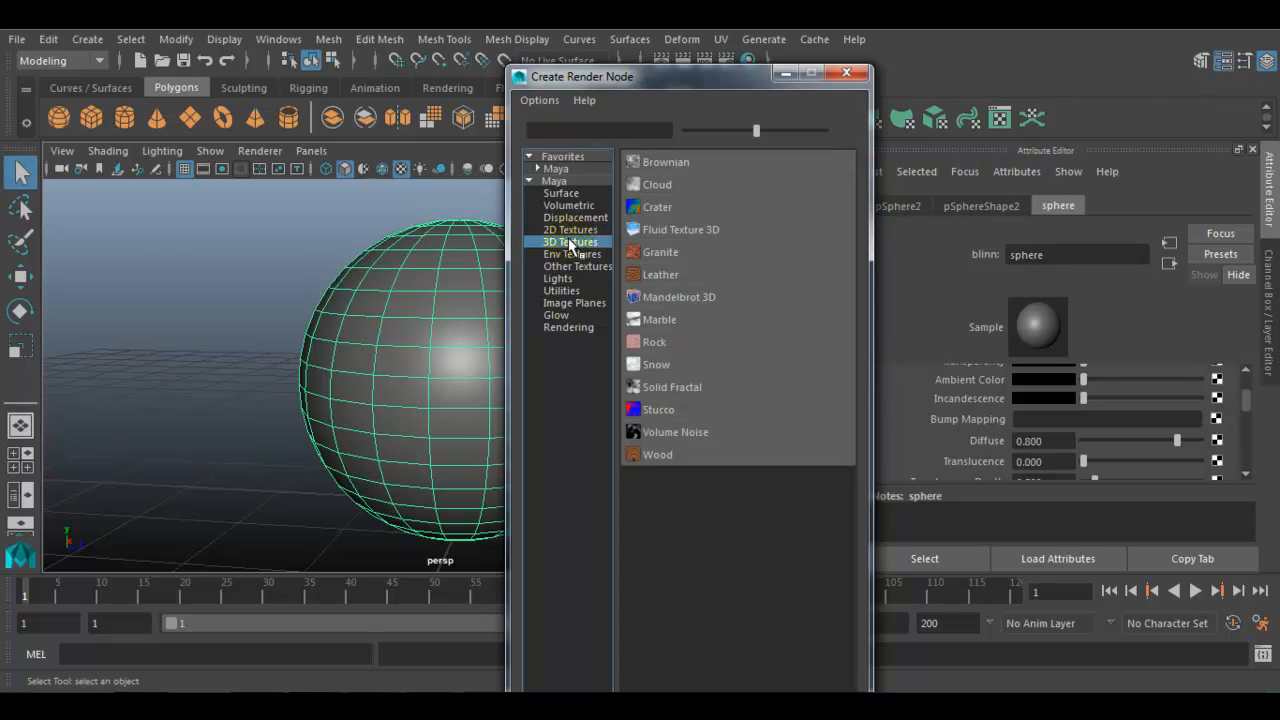
left_click(661, 275)
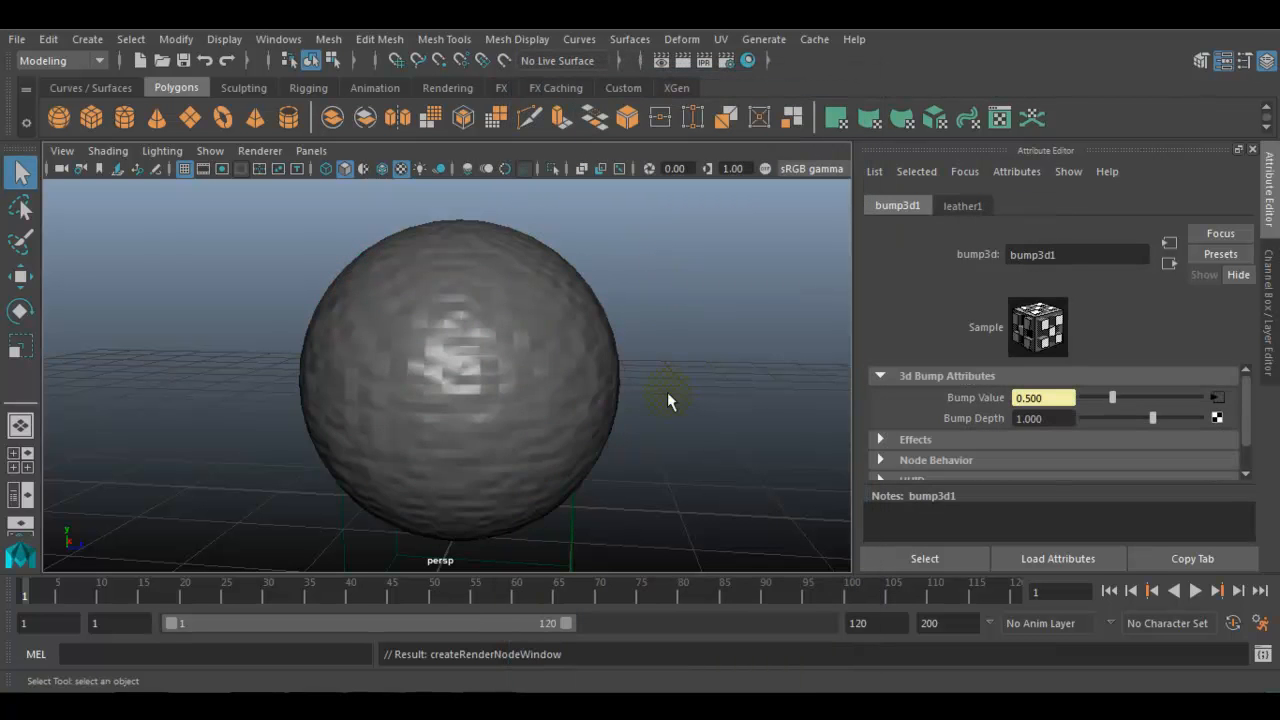
Move the leather texture's 3D placement box around the sphere, to about -0.875, 1.399, 0.059
left_click_drag(508, 514, 648, 570)
left_click_drag(638, 516, 450, 358, "alt")
key("w")
scroll(580, 489, "down", 5)
left_click_drag(432, 446, 528, 395)
scroll(532, 402, "up", 4)
left_click_drag(445, 295, 447, 286)
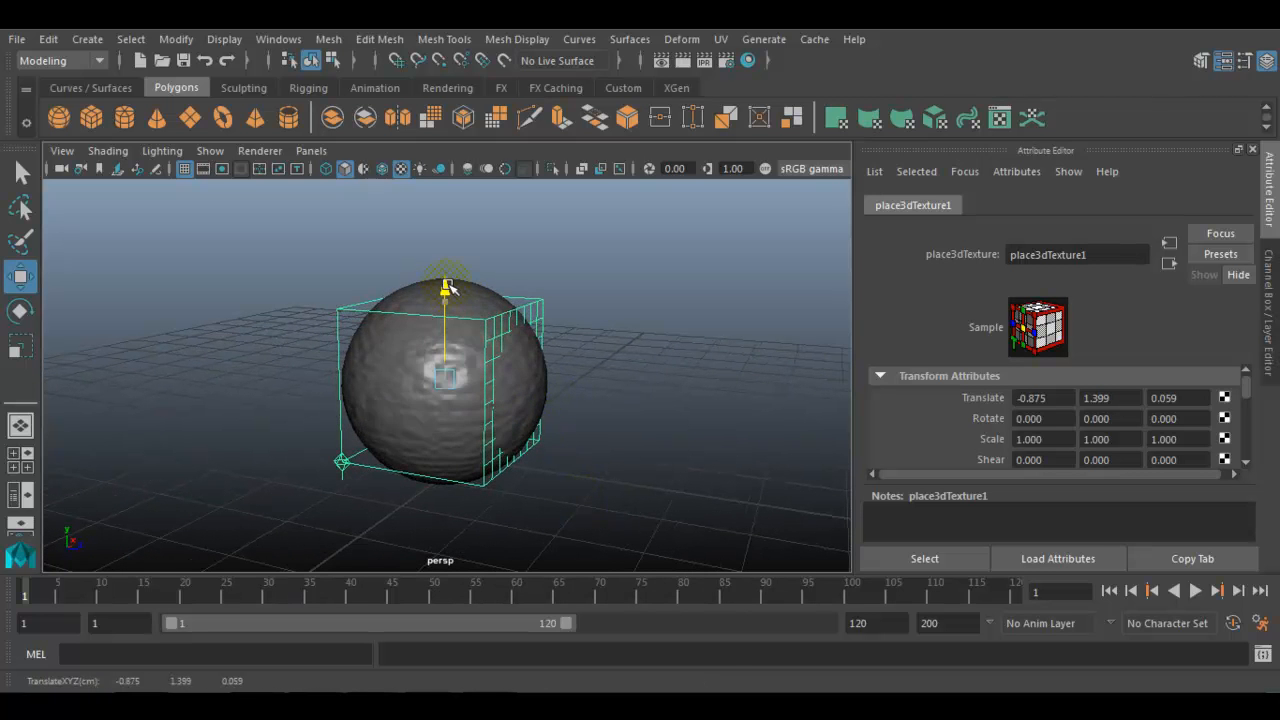
Frame the leather-bumped sphere closer in the perspective view and render the current frame
left_click_drag(479, 348, 500, 345, "alt")
scroll(522, 362, "up", 4)
left_click_drag(562, 389, 625, 401, "alt")
scroll(597, 411, "up", 1)
scroll(627, 400, "up", 2)
left_click_drag(654, 312, 671, 292, "alt")
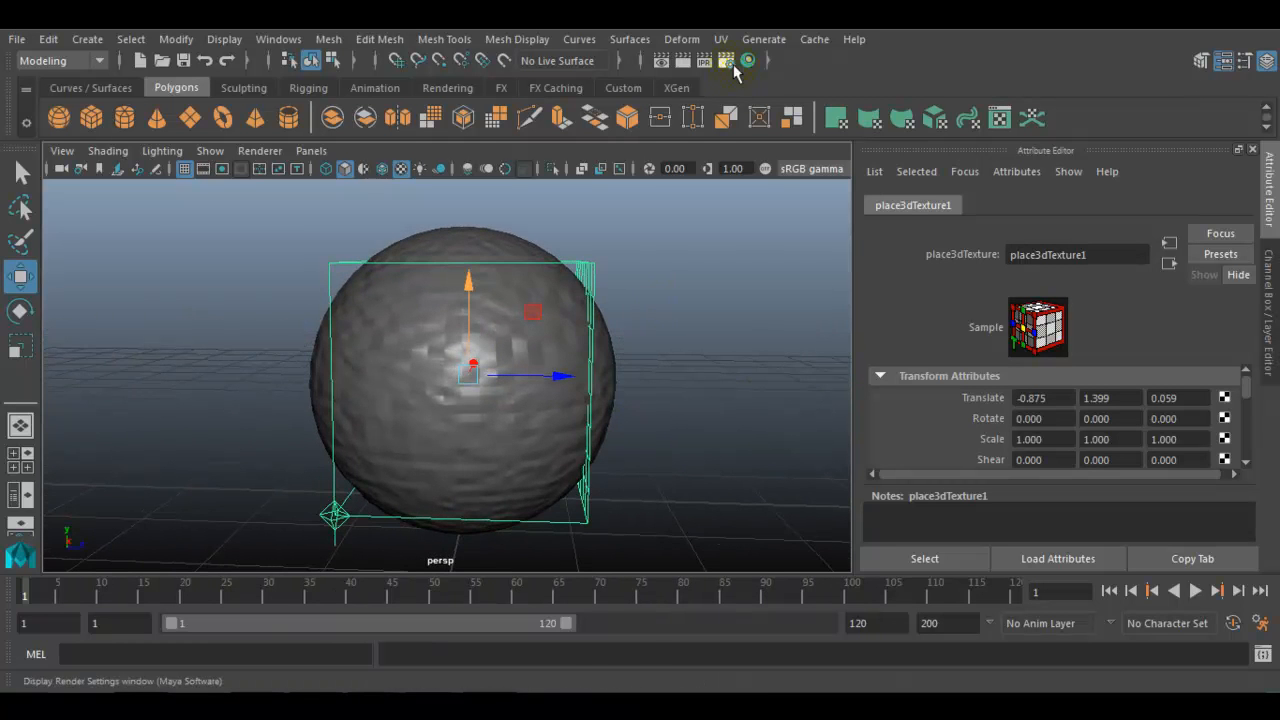
scroll(592, 395, "up", 1)
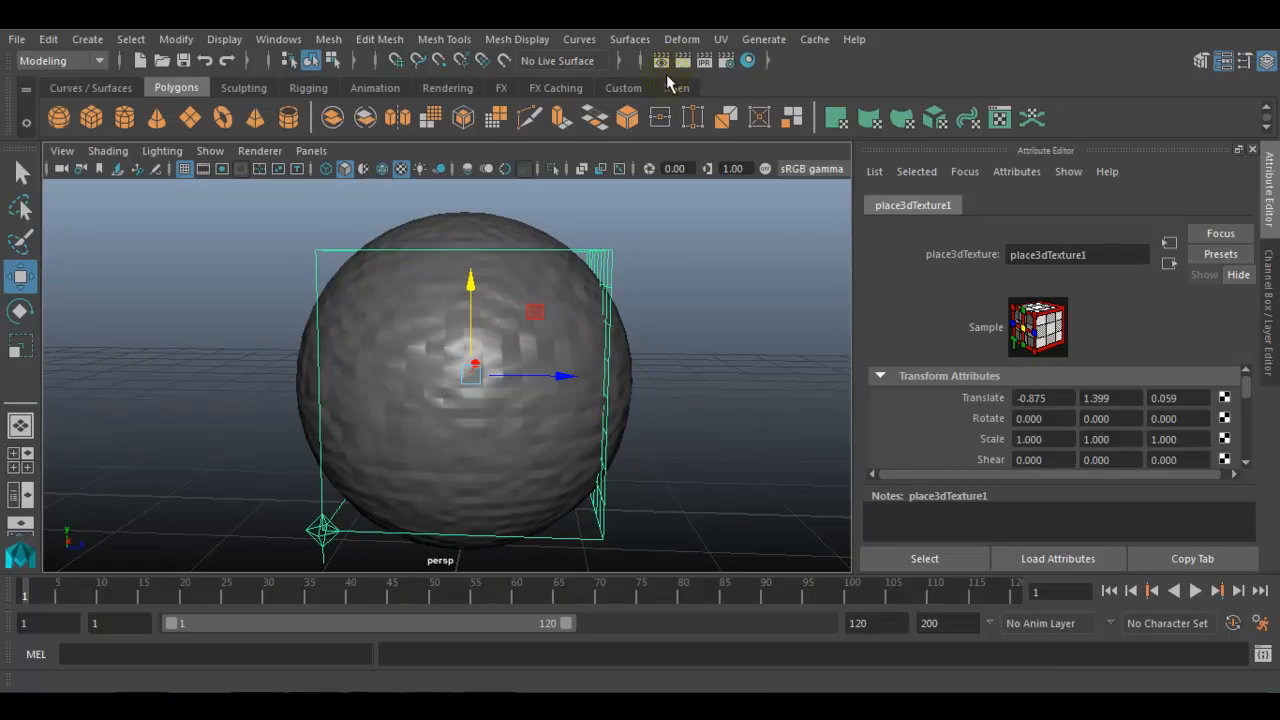
left_click(683, 60)
left_click_drag(706, 88, 562, 60)
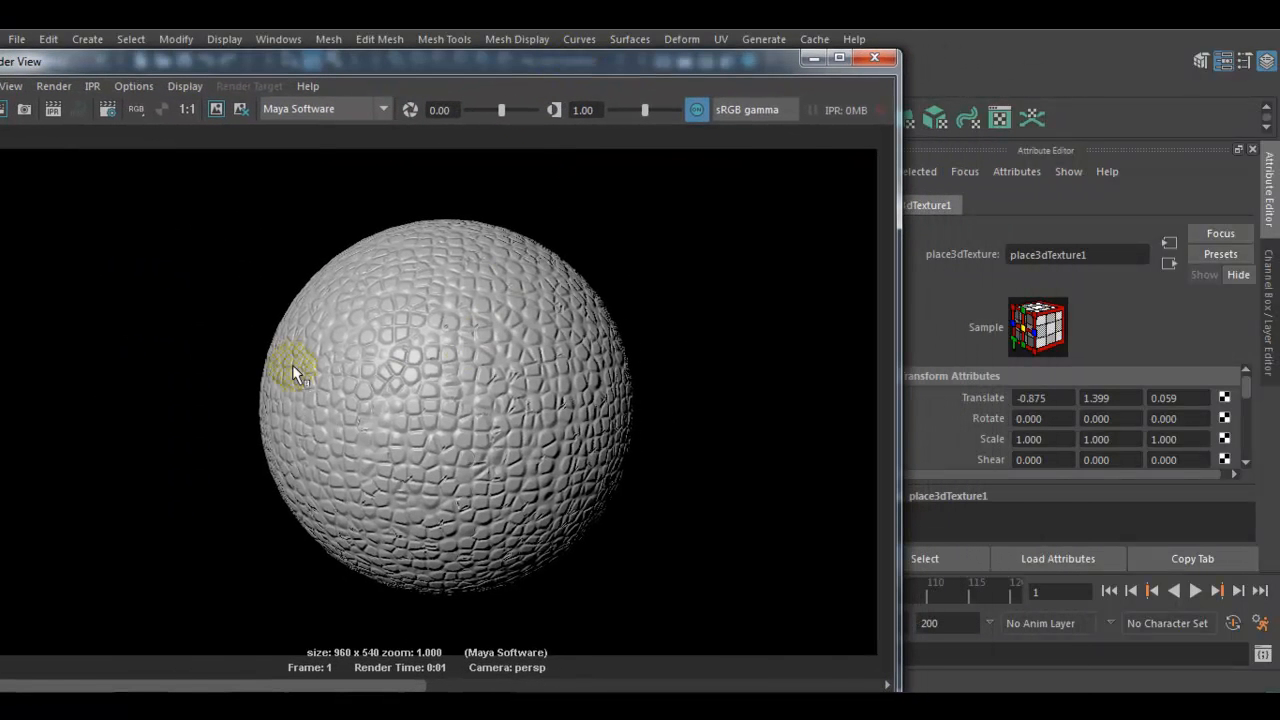
Examine the leather bump detail up close on the rendered sphere
left_click_drag(144, 190, 713, 621)
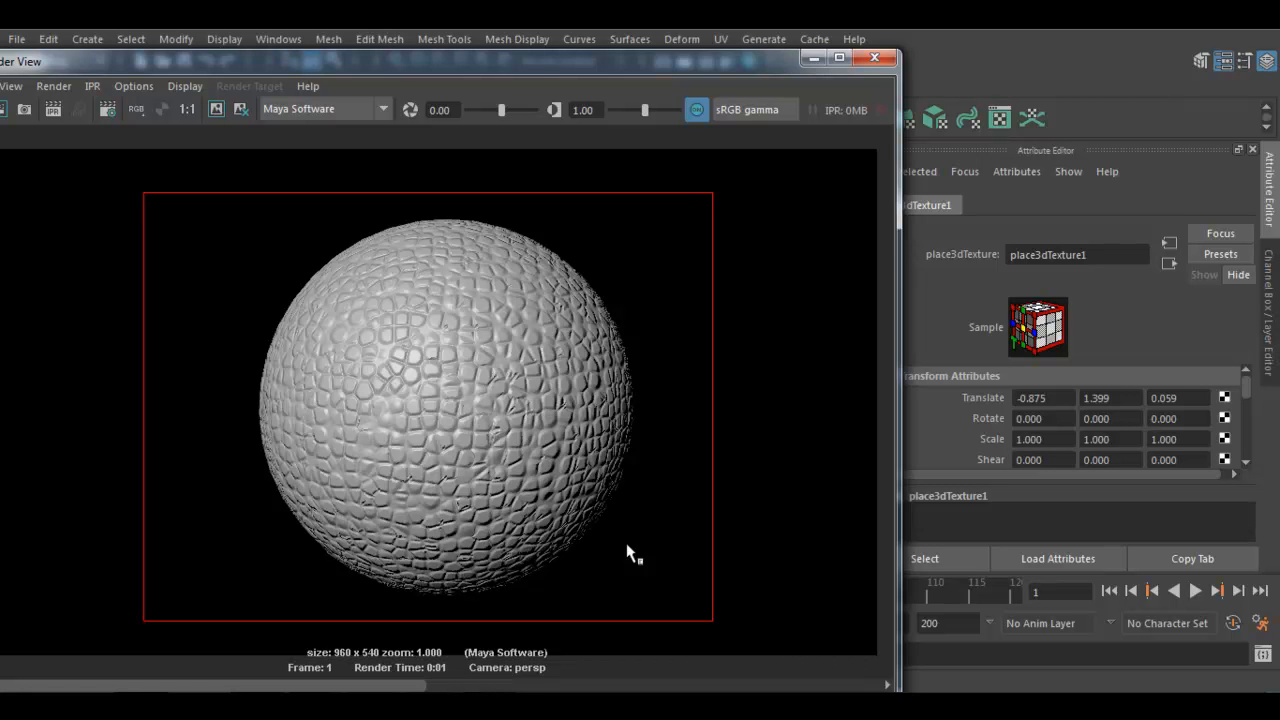
scroll(596, 526, "up", 5)
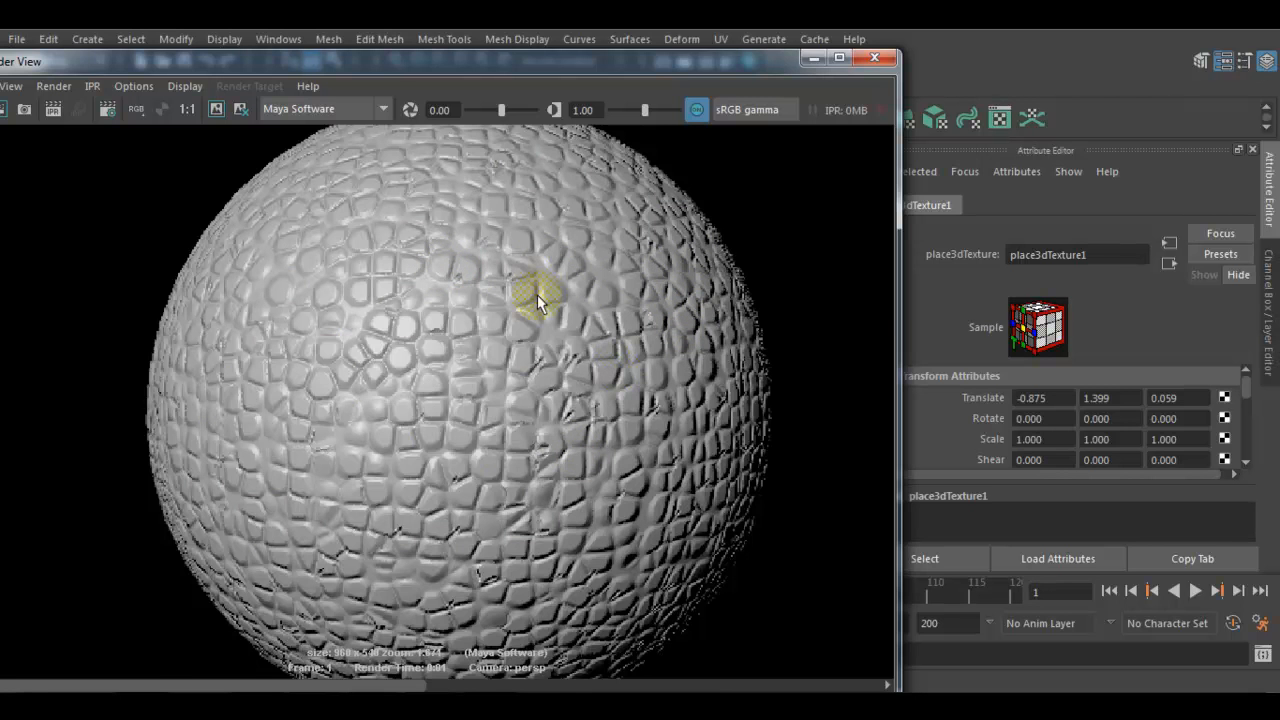
scroll(523, 353, "down", 3)
scroll(523, 351, "down", 2)
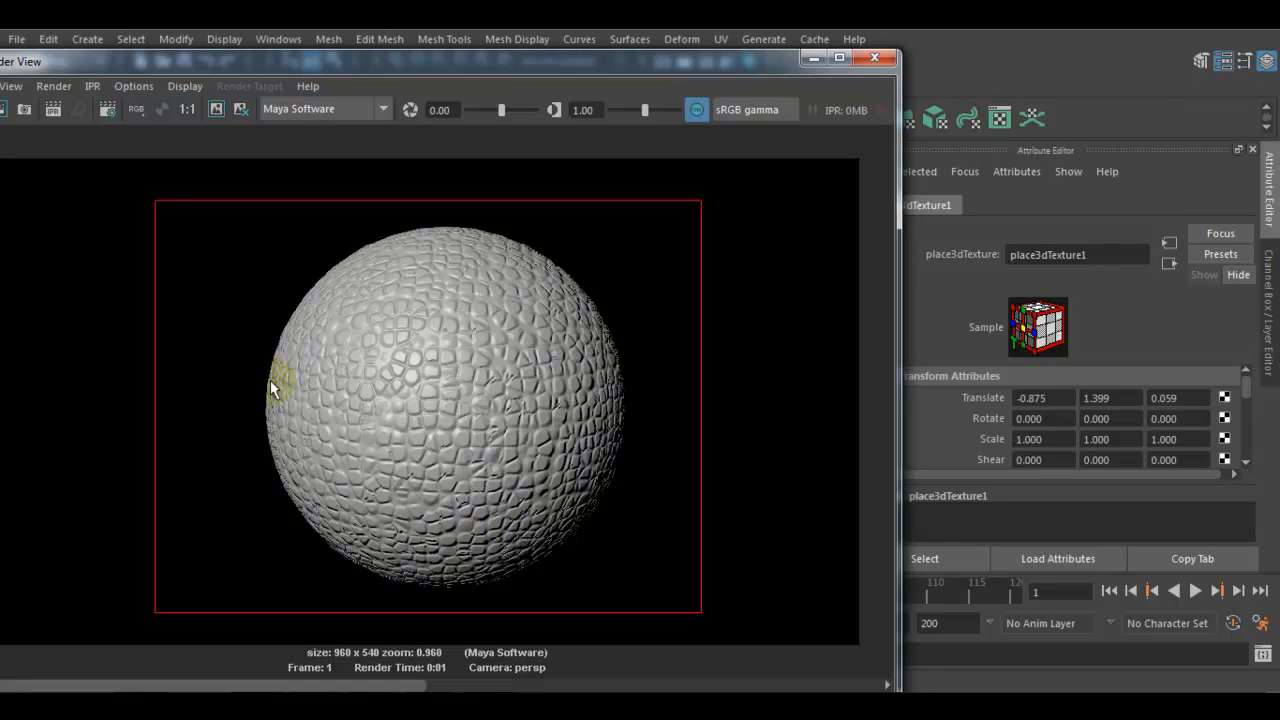
Check the alpha channel of the rendered sphere, return to the color display, and close the render window
left_click_drag(398, 59, 457, 44)
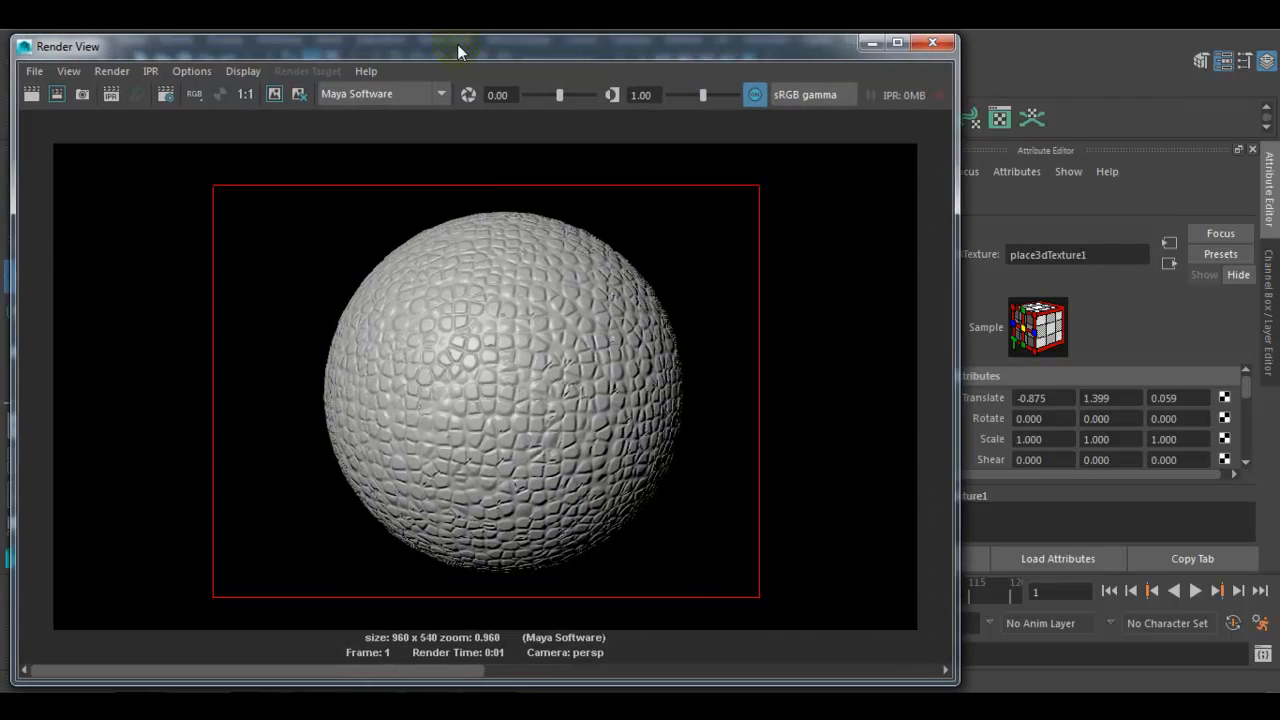
left_click(219, 96)
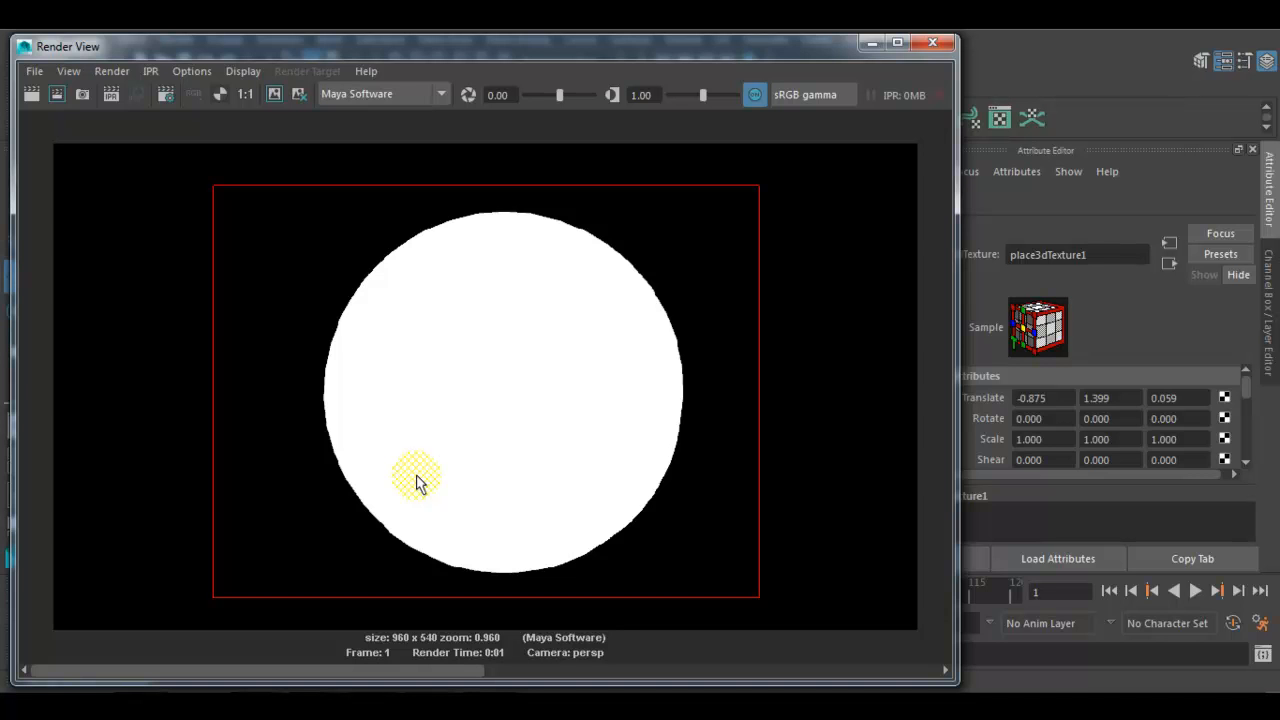
left_click(193, 94)
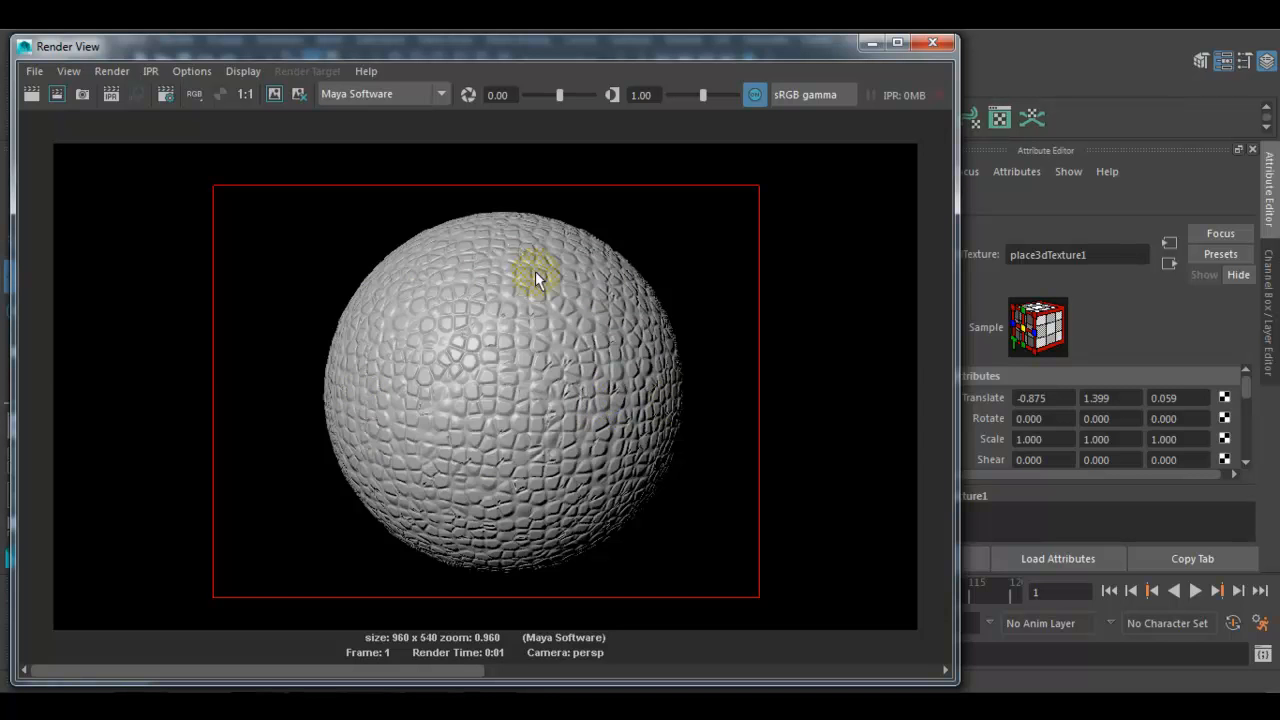
left_click(931, 43)
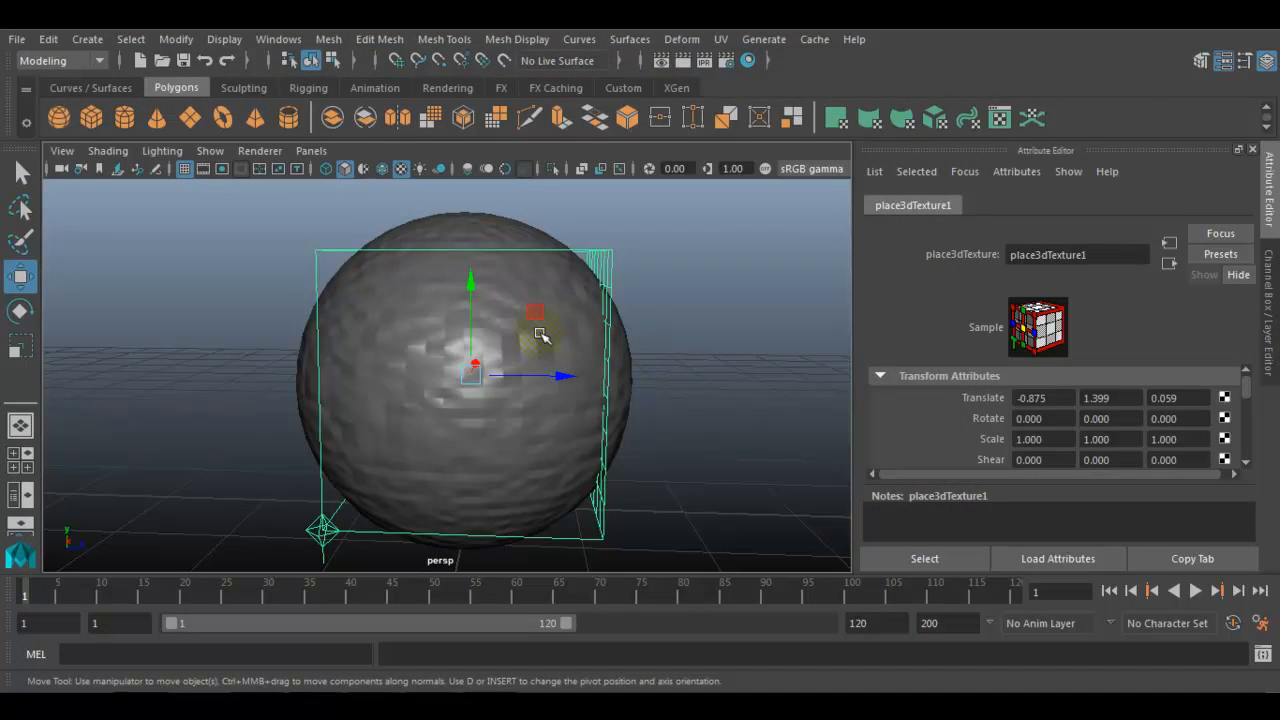
Set the Bump Depth of the sphere material's 3D bump node to 0.1
left_click(553, 298)
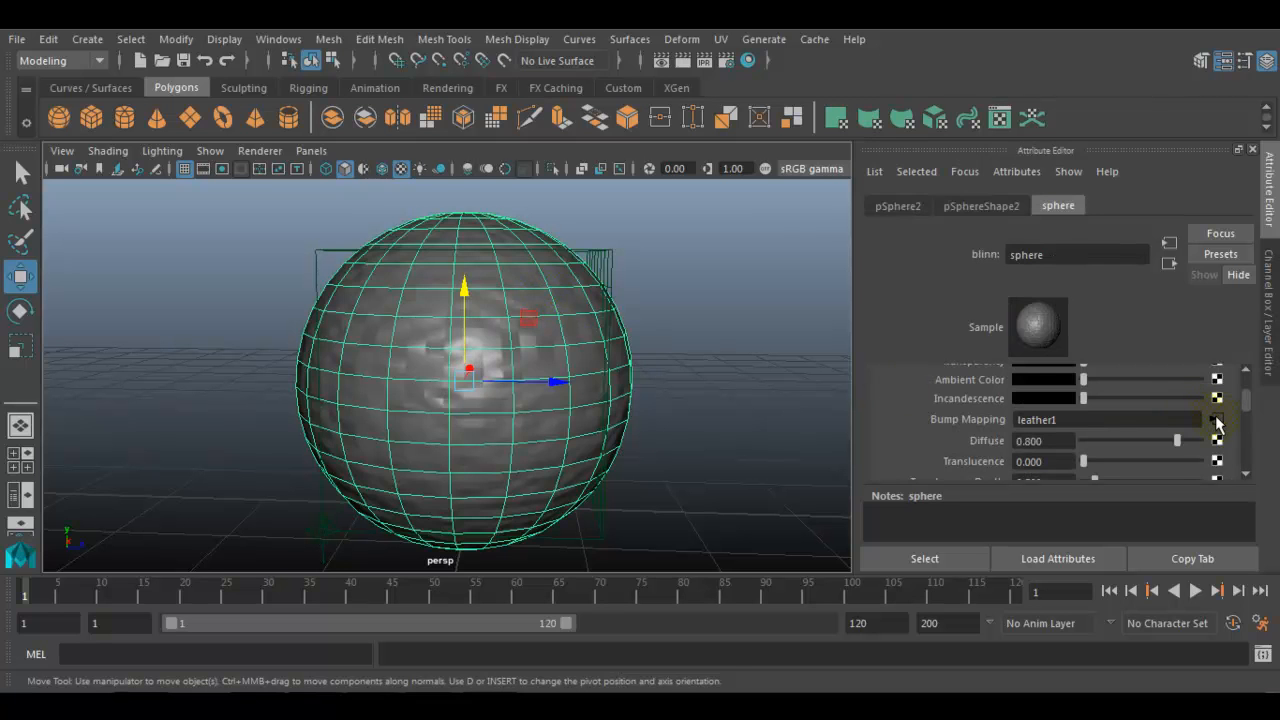
left_click(1217, 419)
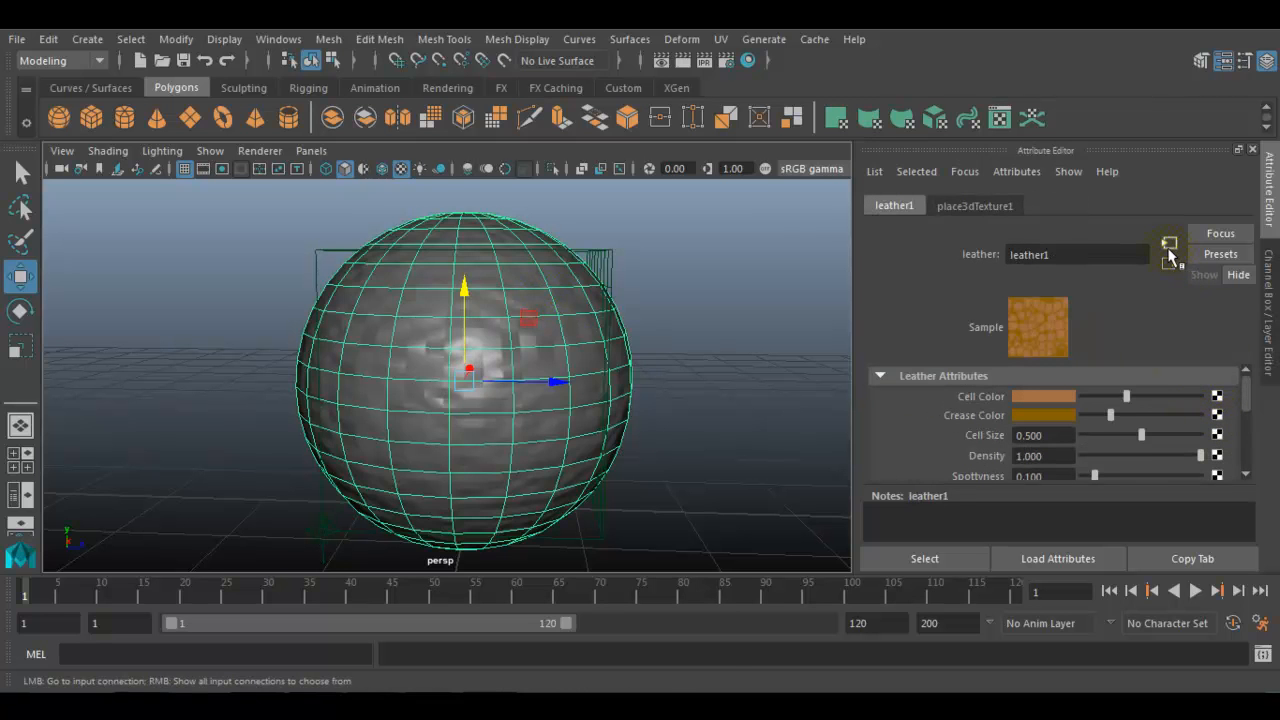
left_click(1168, 250)
left_click(1169, 263)
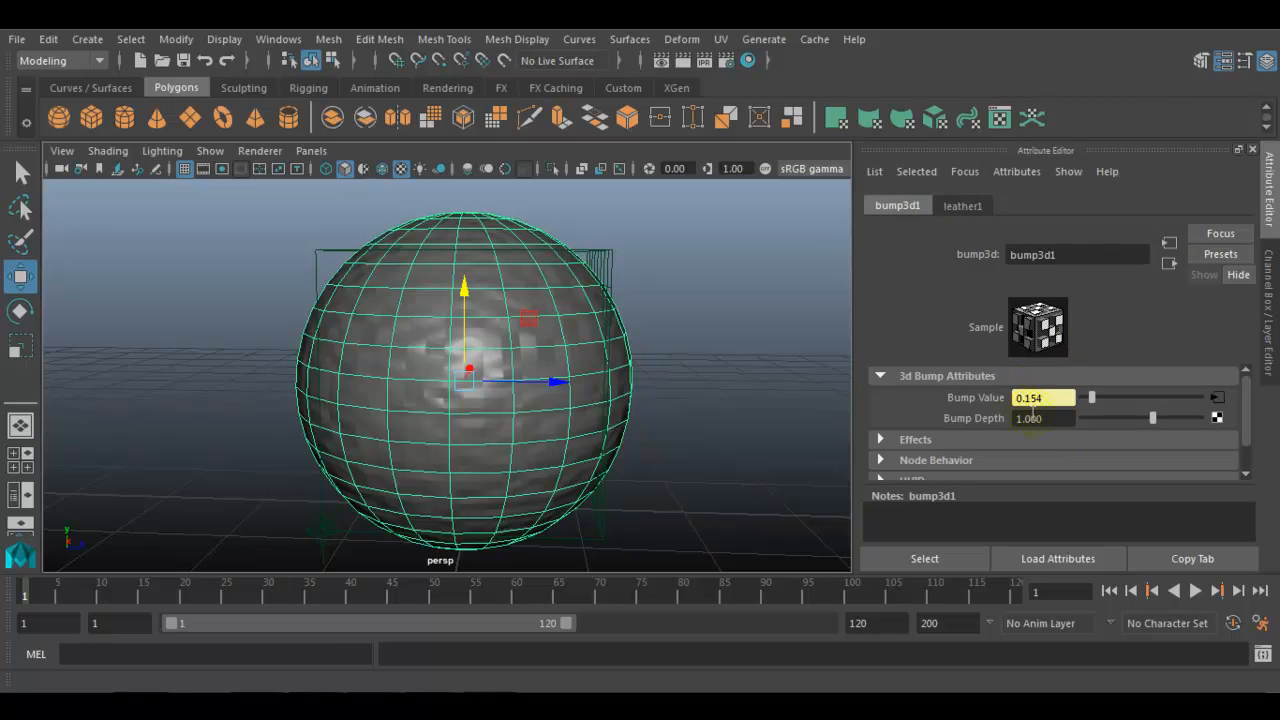
left_click_drag(1058, 418, 955, 439)
type("0.1")
key("Return")
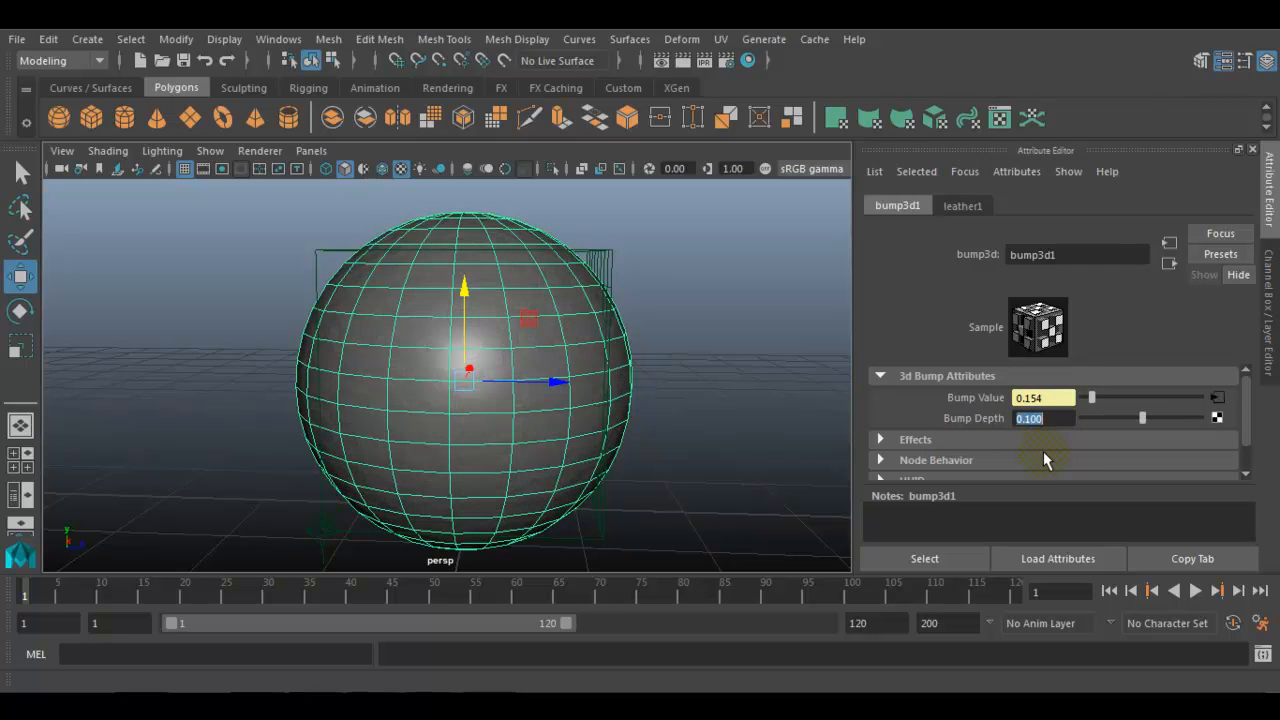
Render the sphere with the shallow bump and keep the image for comparison
left_click(684, 61)
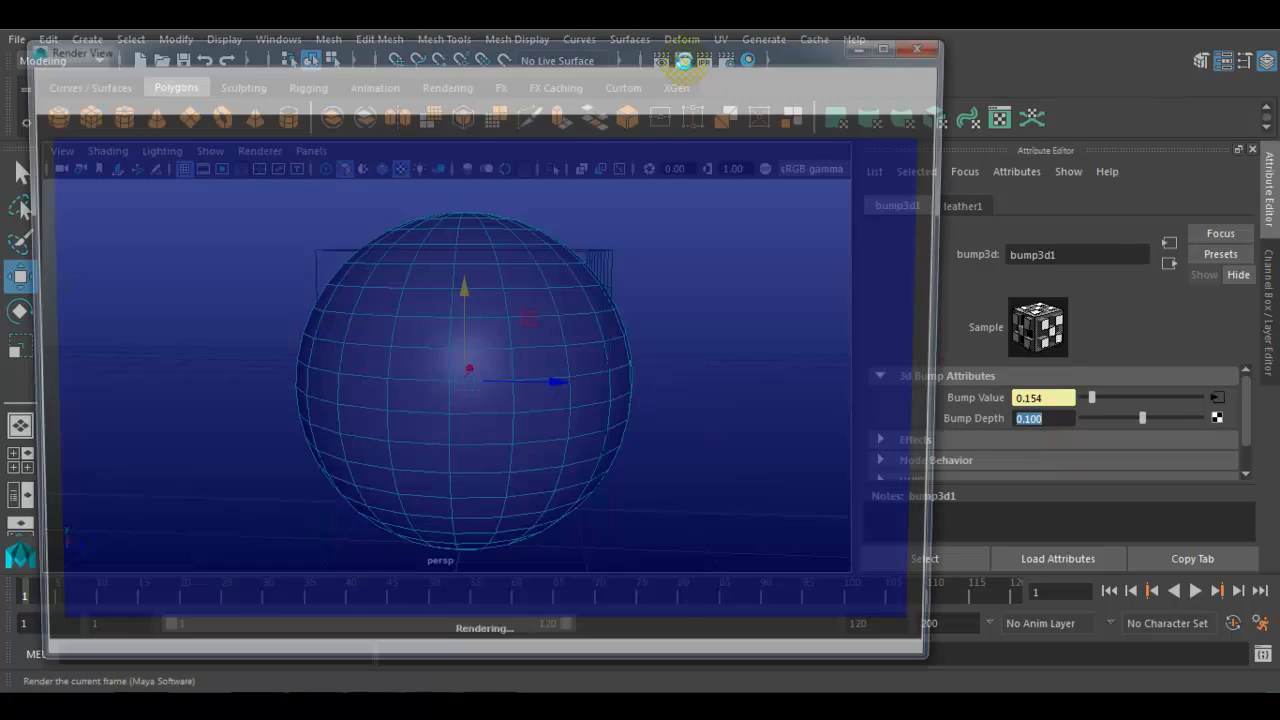
mouse_move(253, 183)
left_mouse_down()
mouse_move(486, 394)
mouse_move(766, 603)
left_mouse_up()
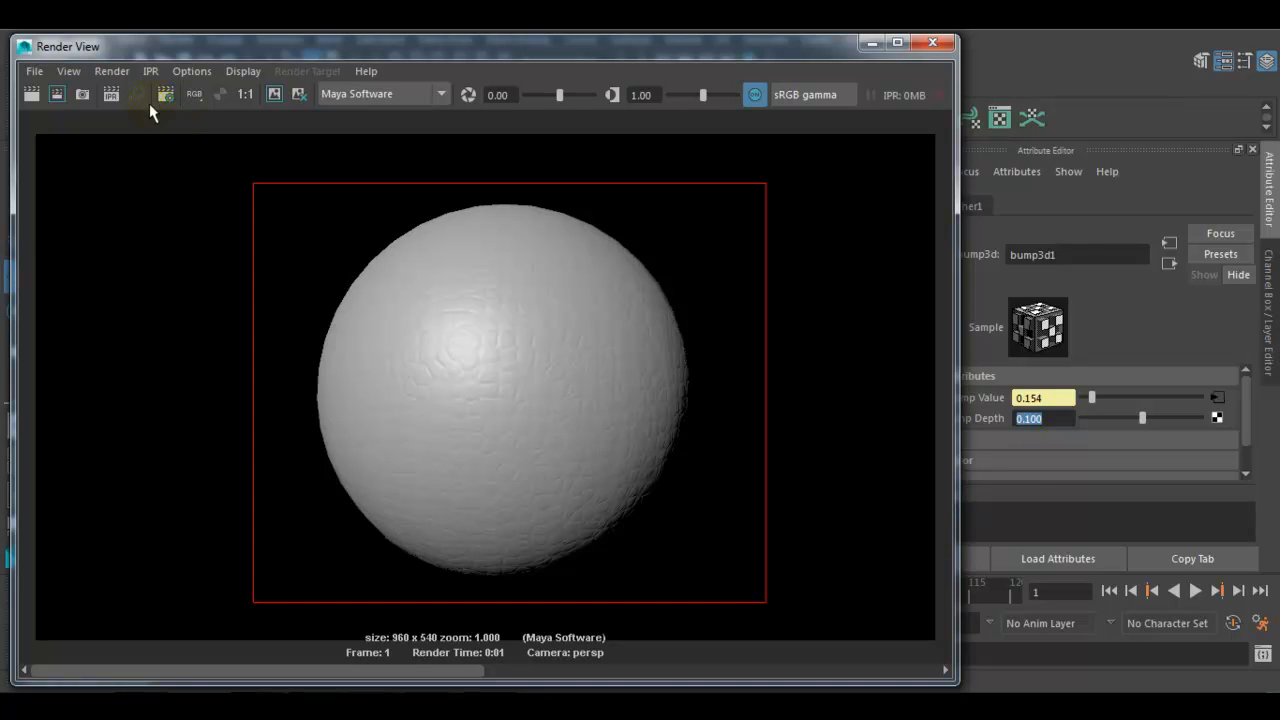
left_click(272, 94)
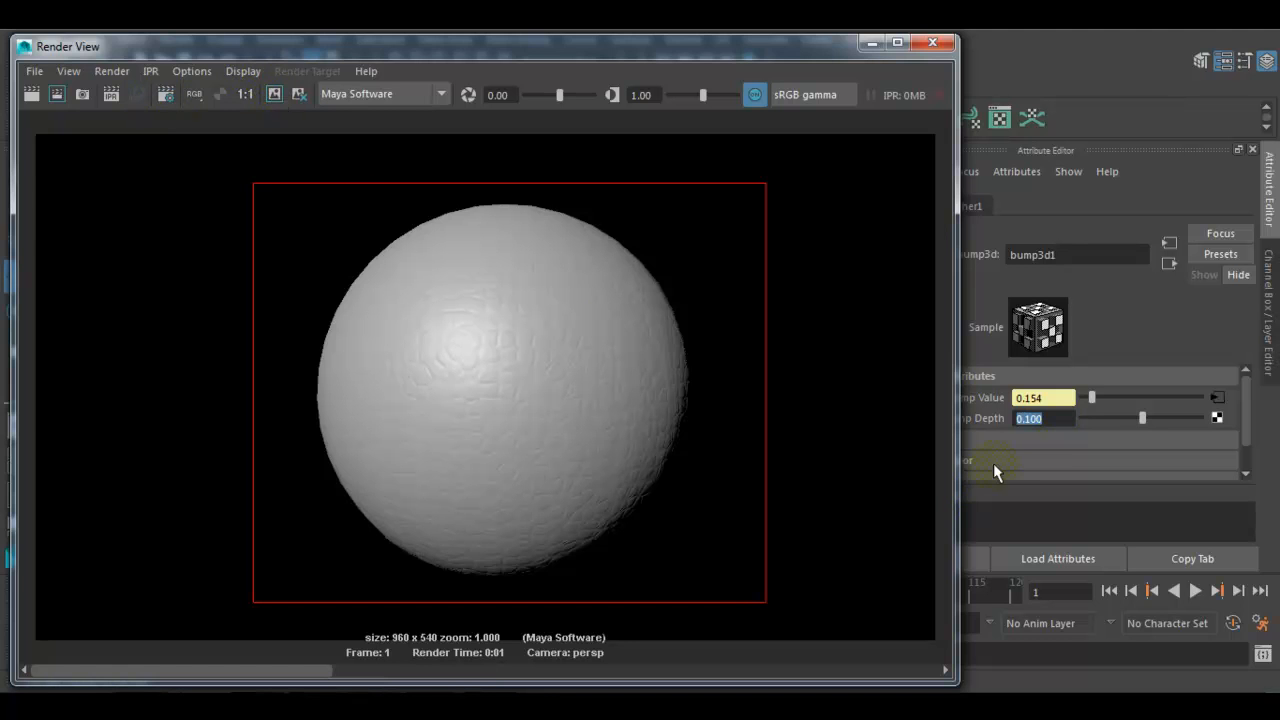
left_click_drag(751, 46, 716, 46)
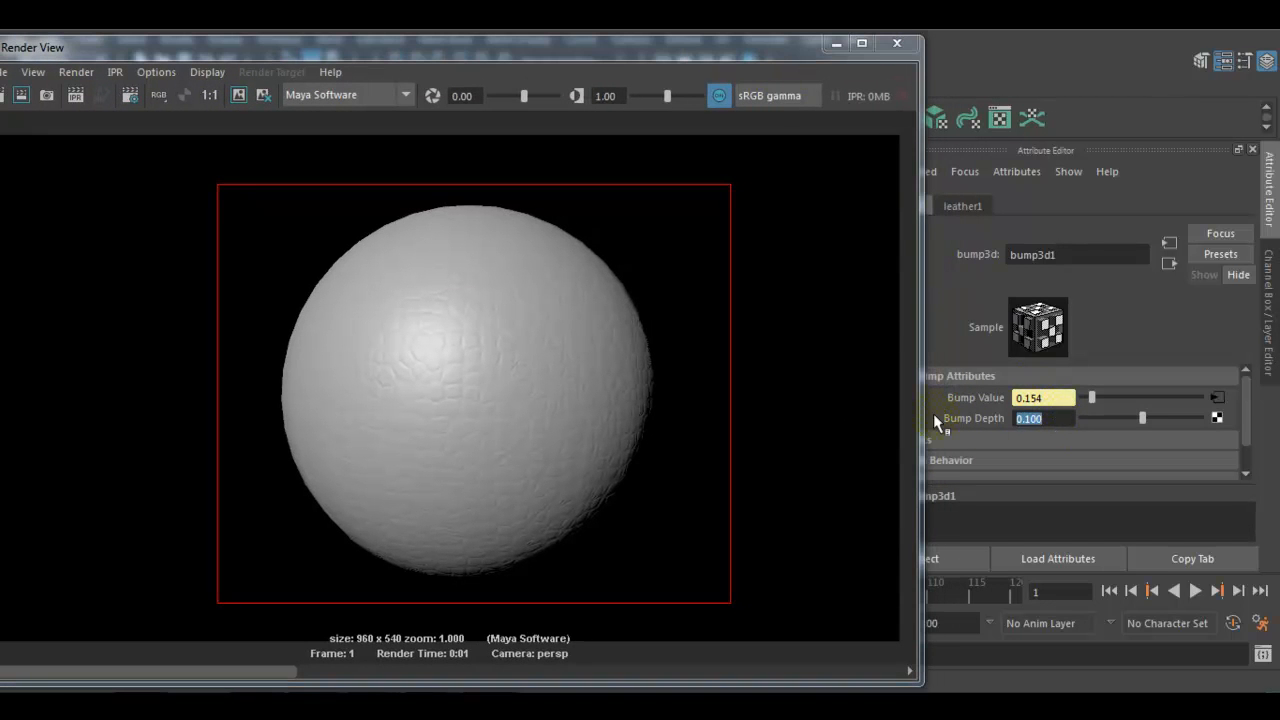
Set the Bump Depth to 2 and re-render the sphere
key("BackSpace")
type("2")
key("Return")
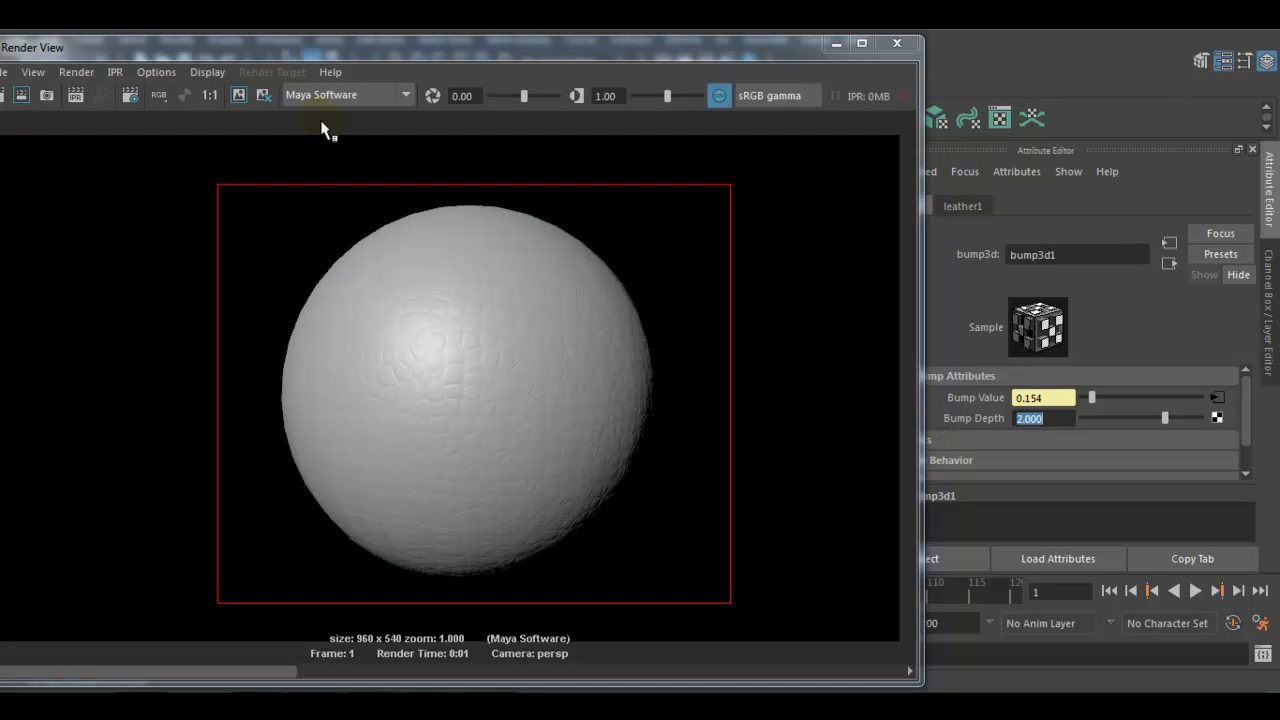
left_click_drag(331, 45, 384, 32)
left_click(45, 84)
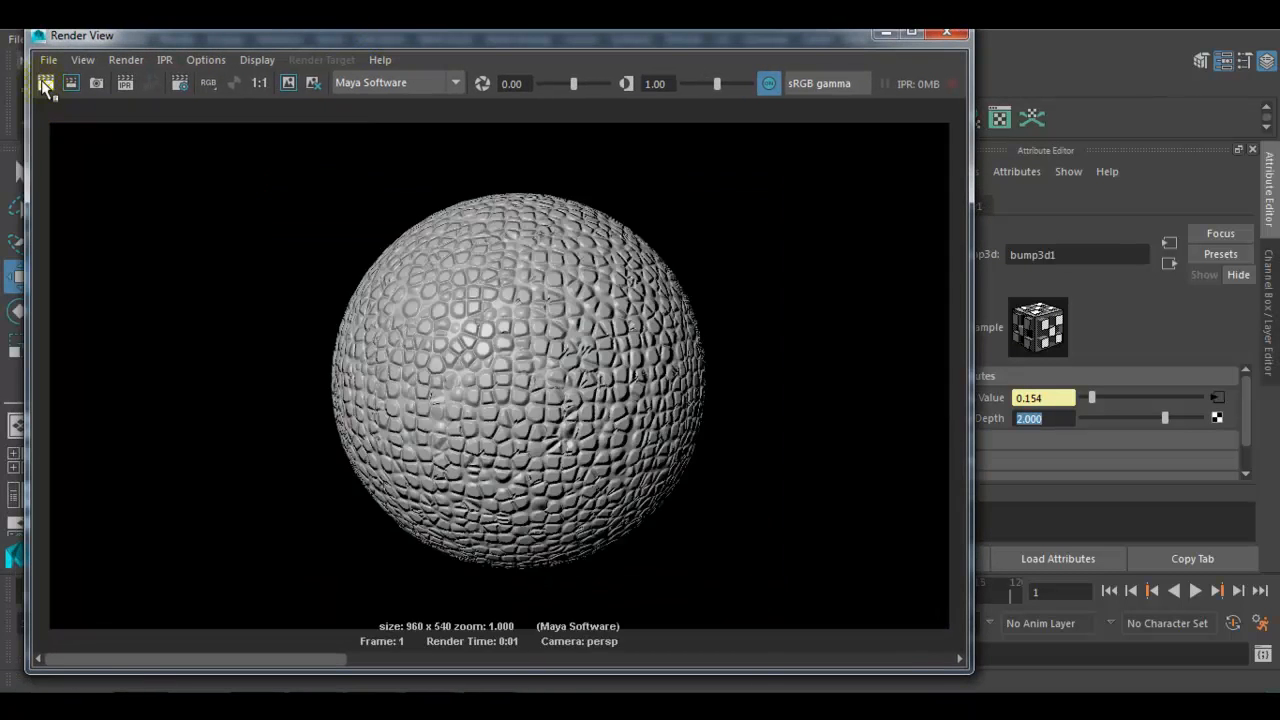
Compare the kept shallow-bump render with the new deep-bump render of the sphere
left_click_drag(258, 662, 536, 636)
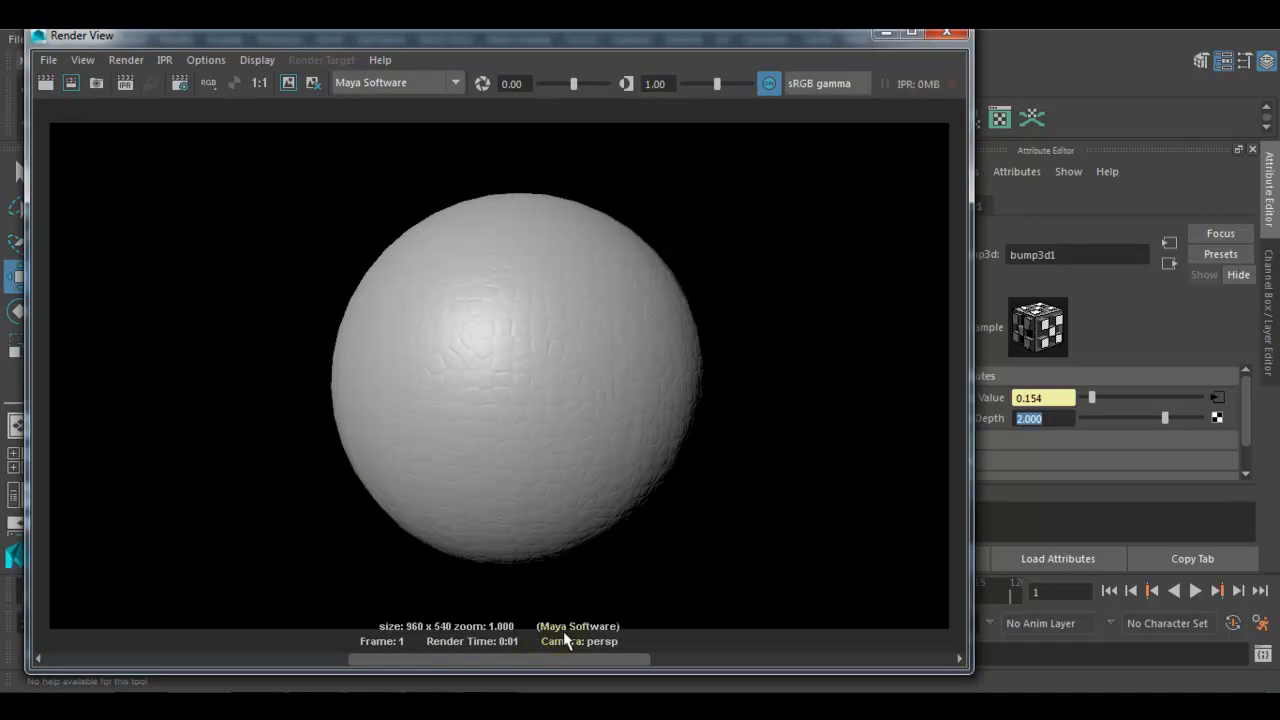
left_click_drag(447, 640, 337, 664)
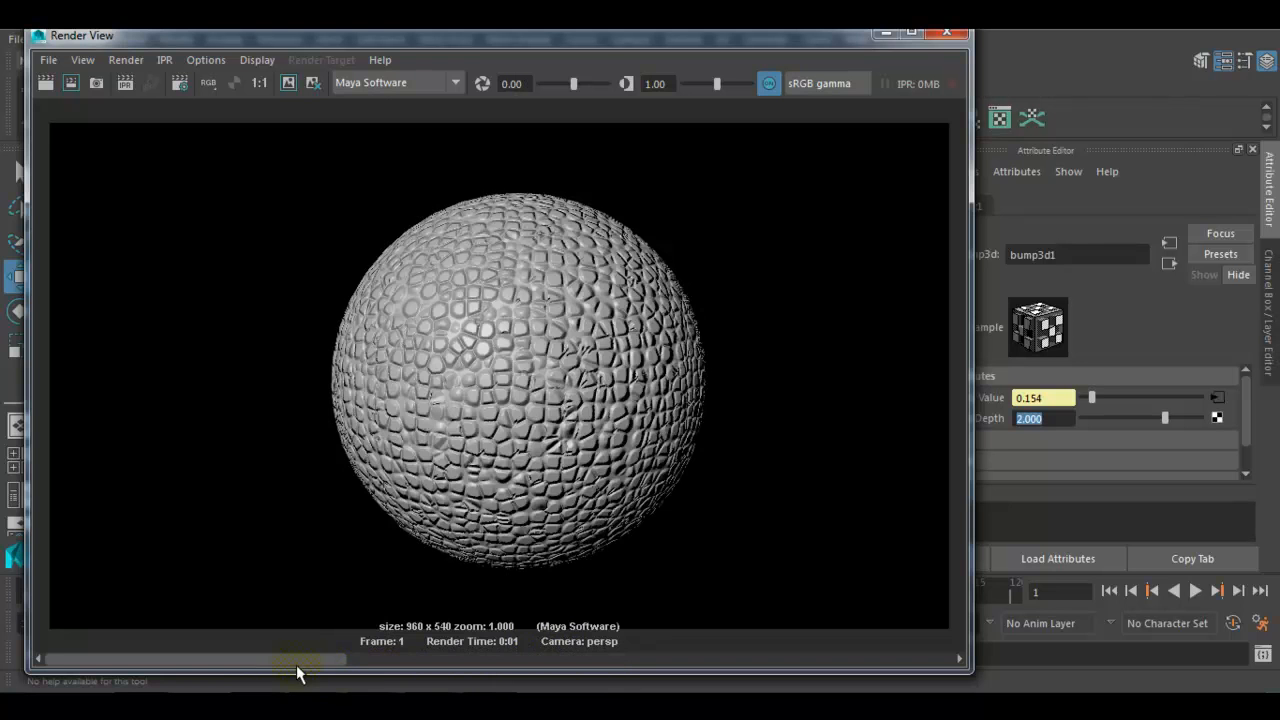
left_click_drag(597, 35, 512, 40)
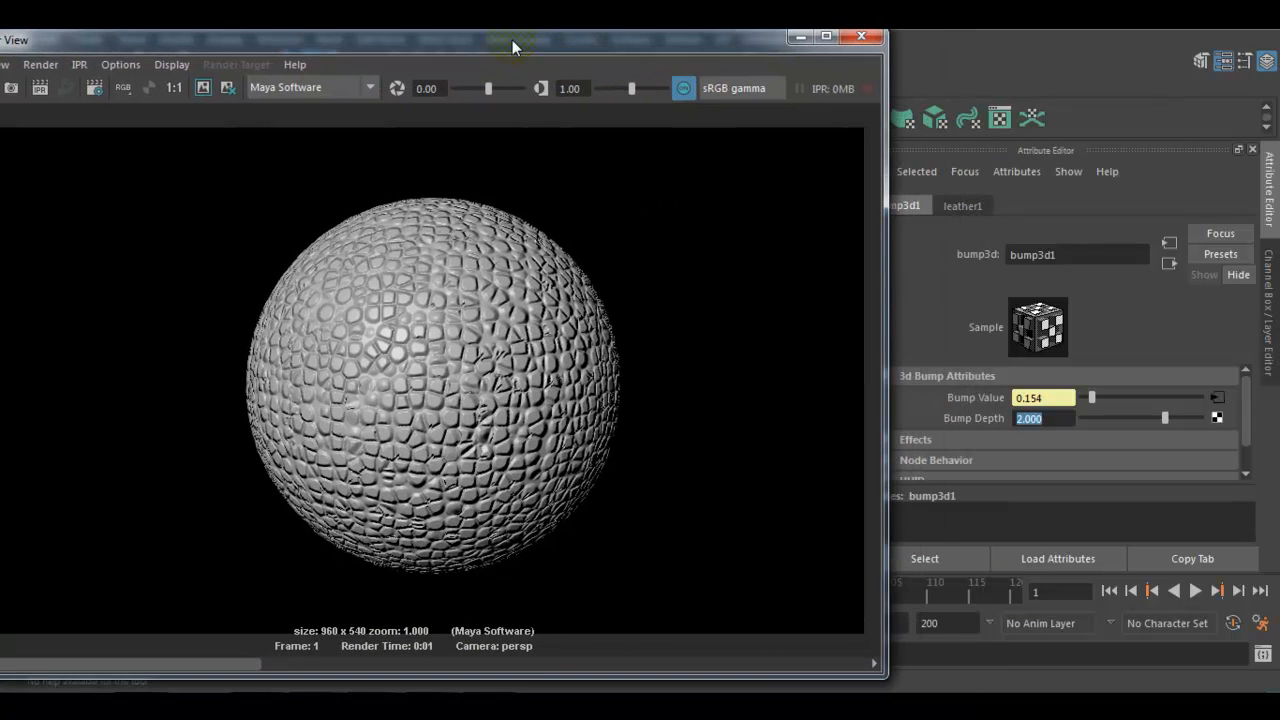
Set the Bump Depth of the 3D bump node to -1 and re-render the sphere
left_click_drag(1054, 420, 932, 424)
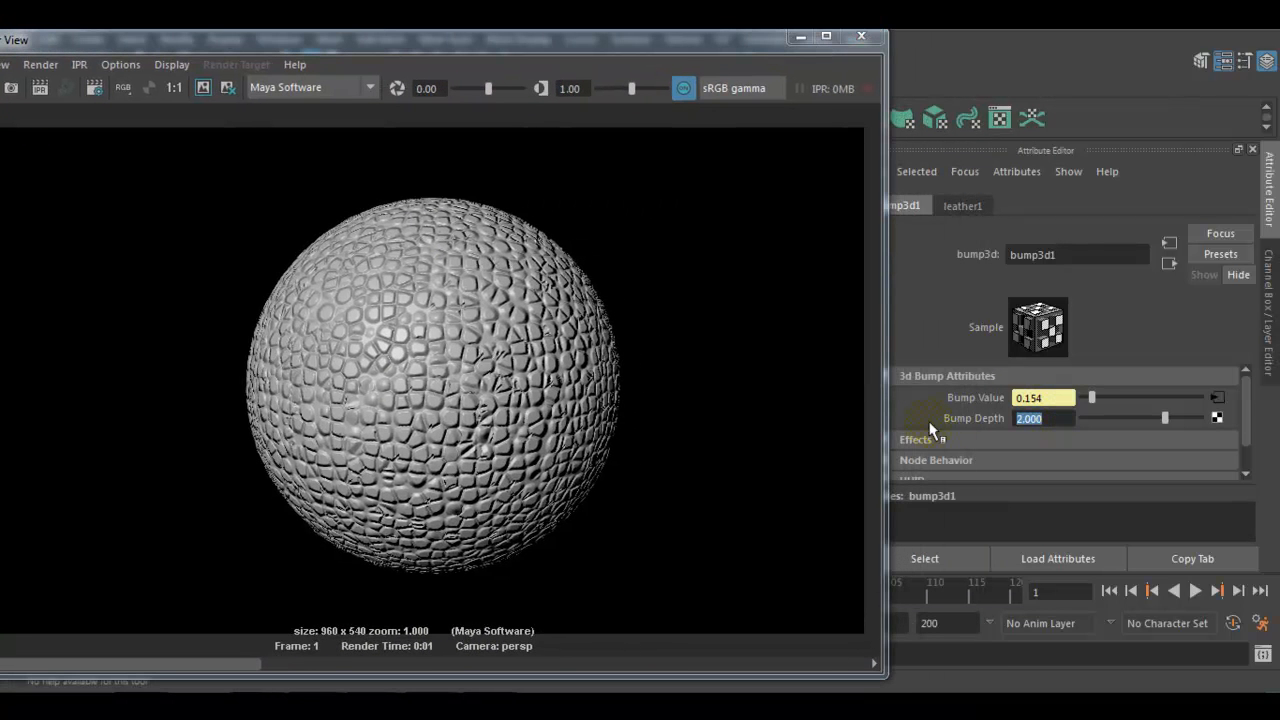
type("-1")
key("Return")
left_click_drag(687, 41, 793, 23)
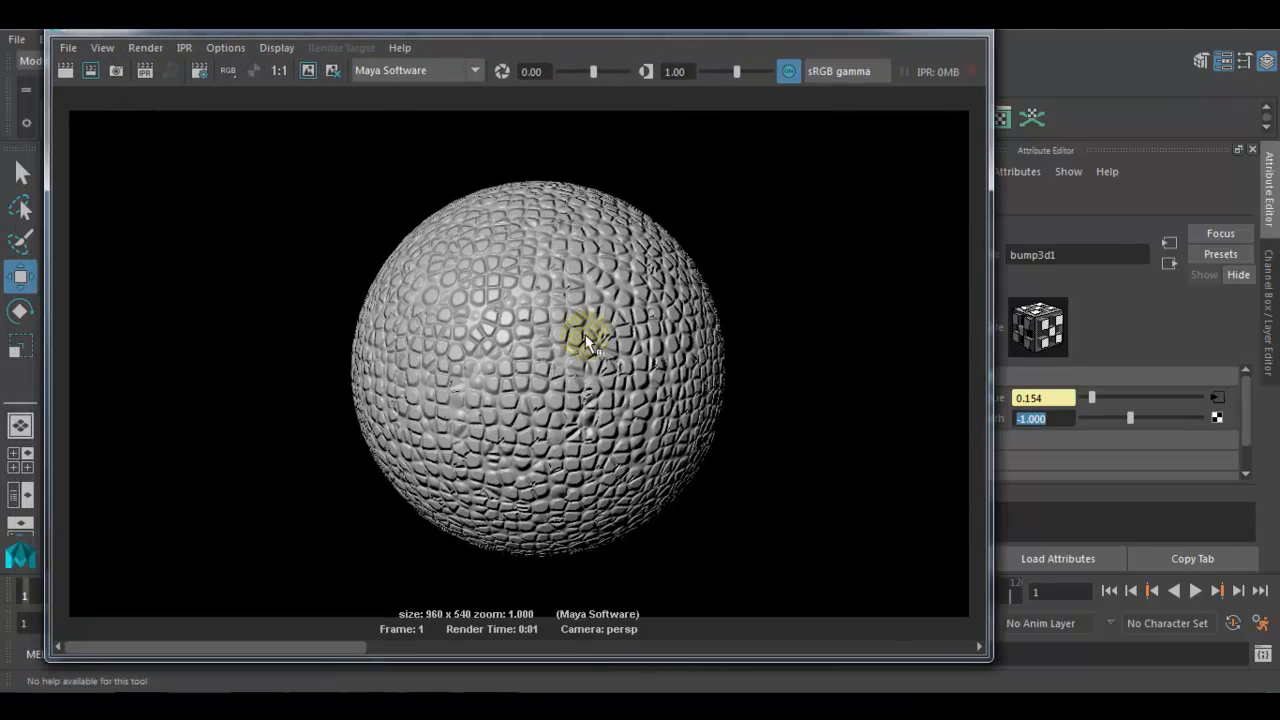
left_click(65, 72)
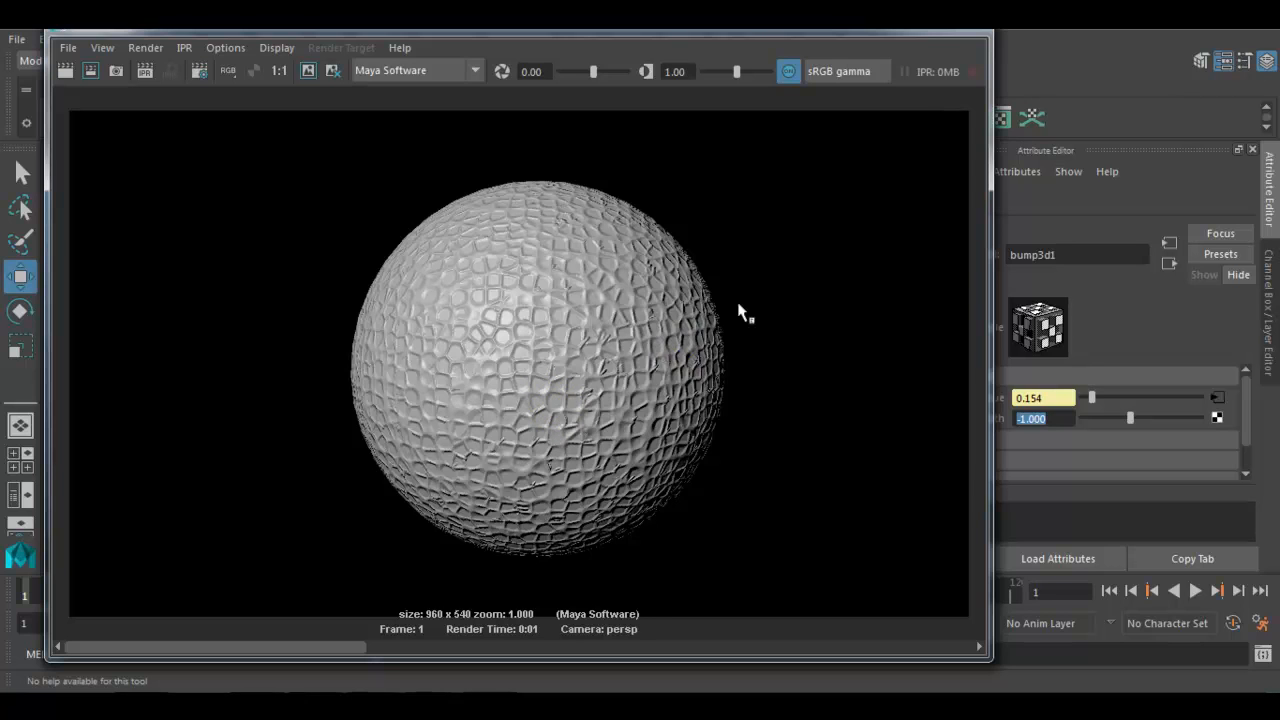
left_click(966, 30)
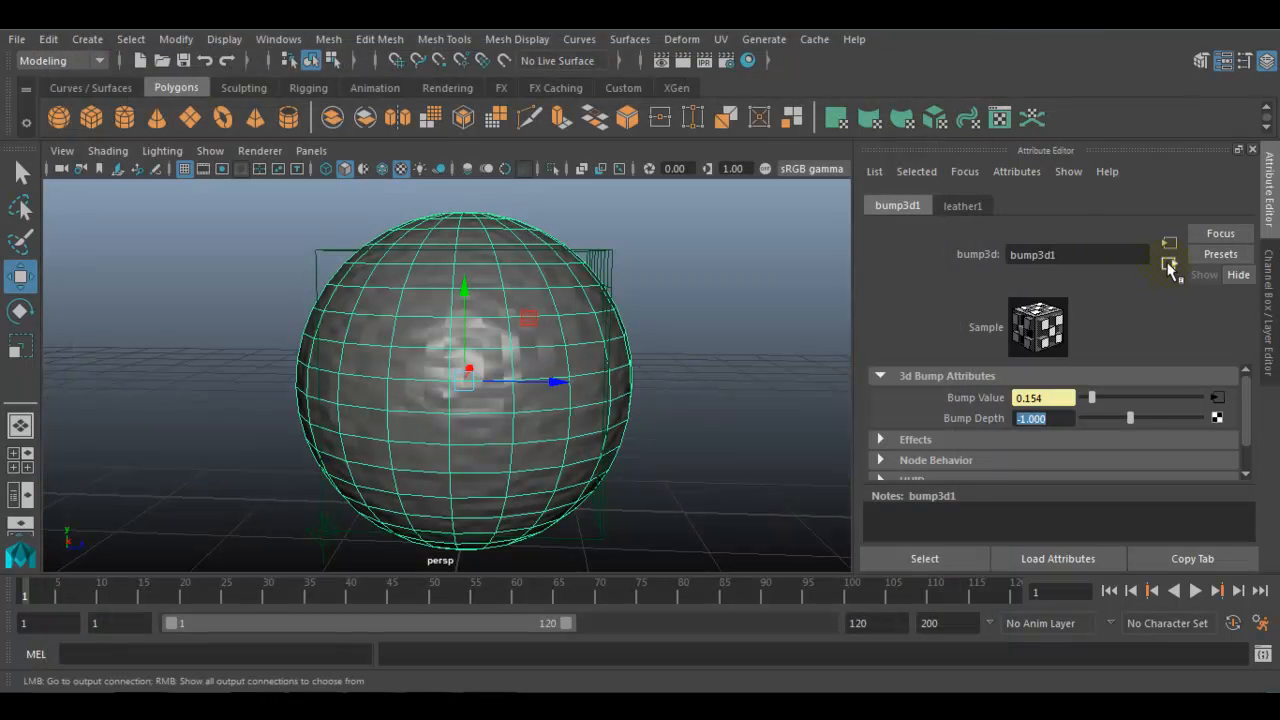
Return to the sphere's Blinn material and break its Bump Mapping connection
left_click(1168, 265)
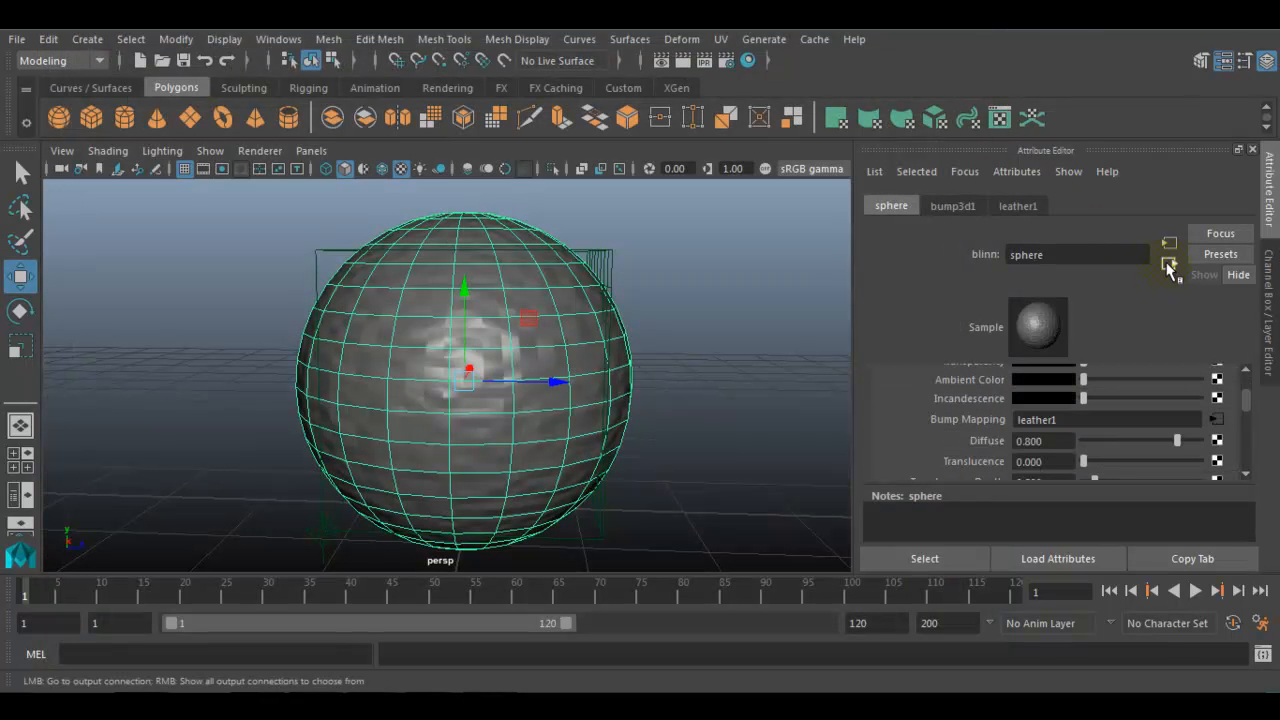
right_click(936, 418)
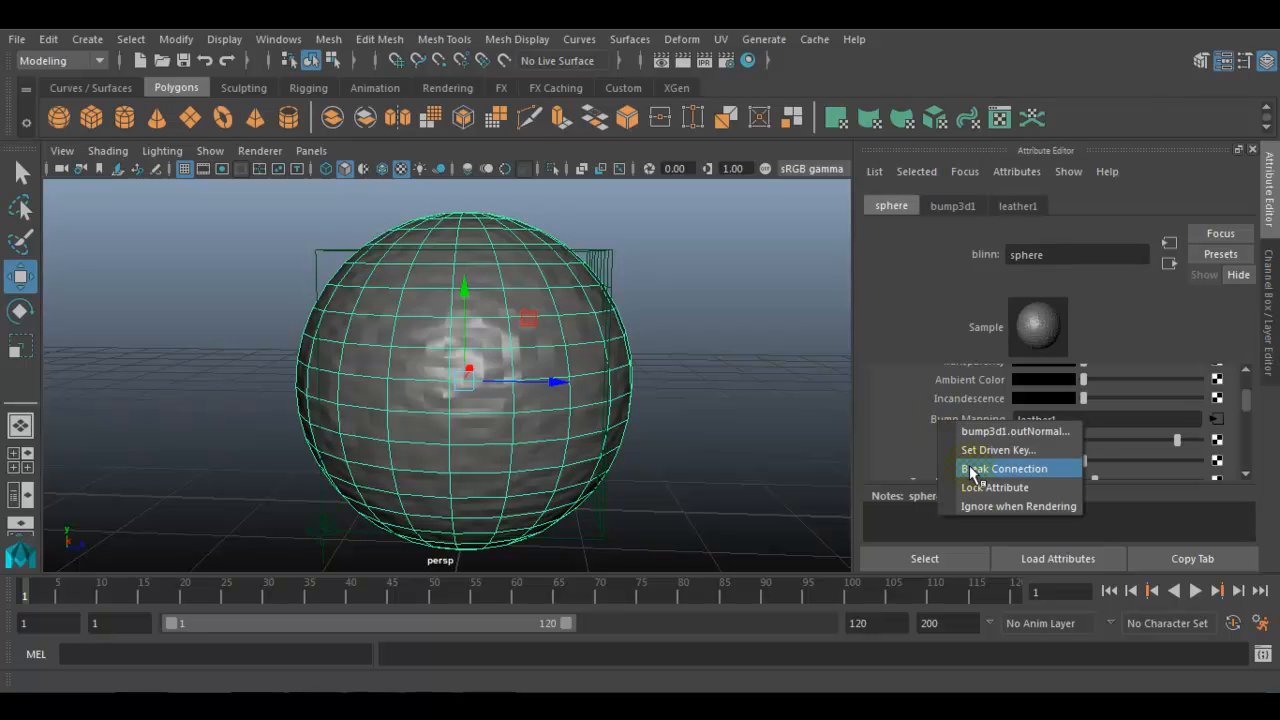
left_click(972, 469)
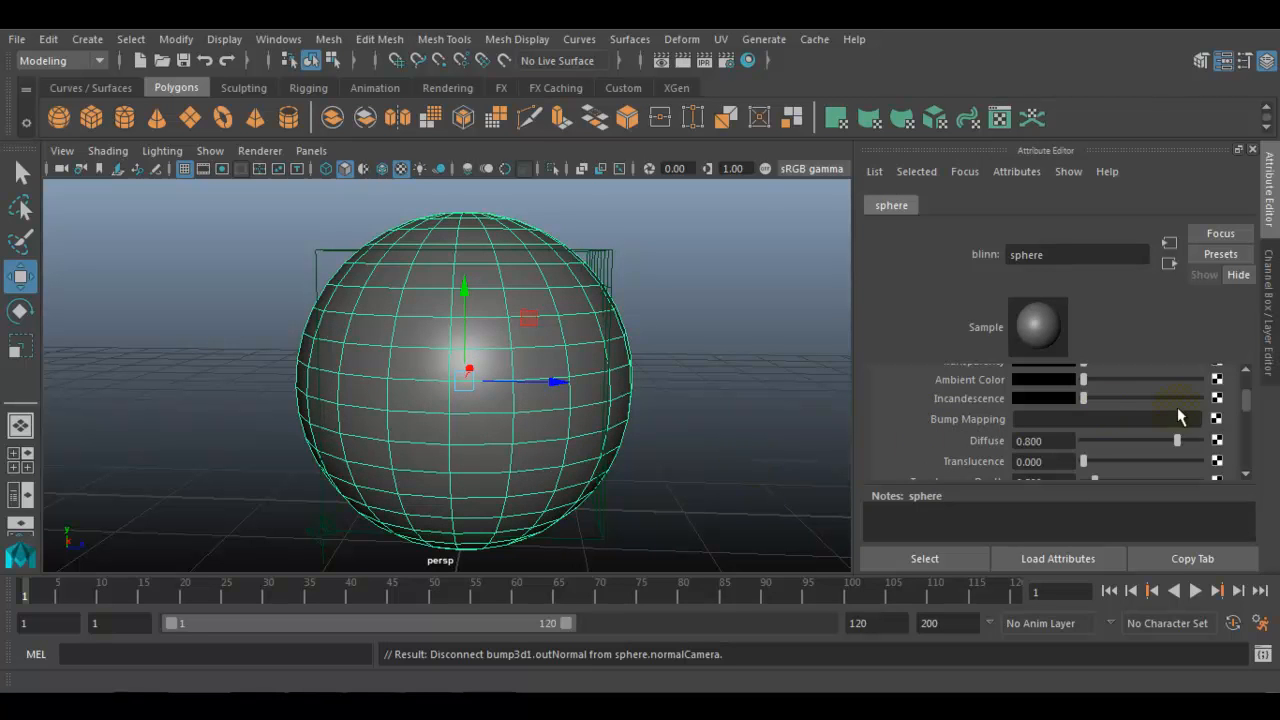
Examine the sphere material's Diffuse, Translucence and Specular Shading attributes
scroll(1248, 410, "down", 2)
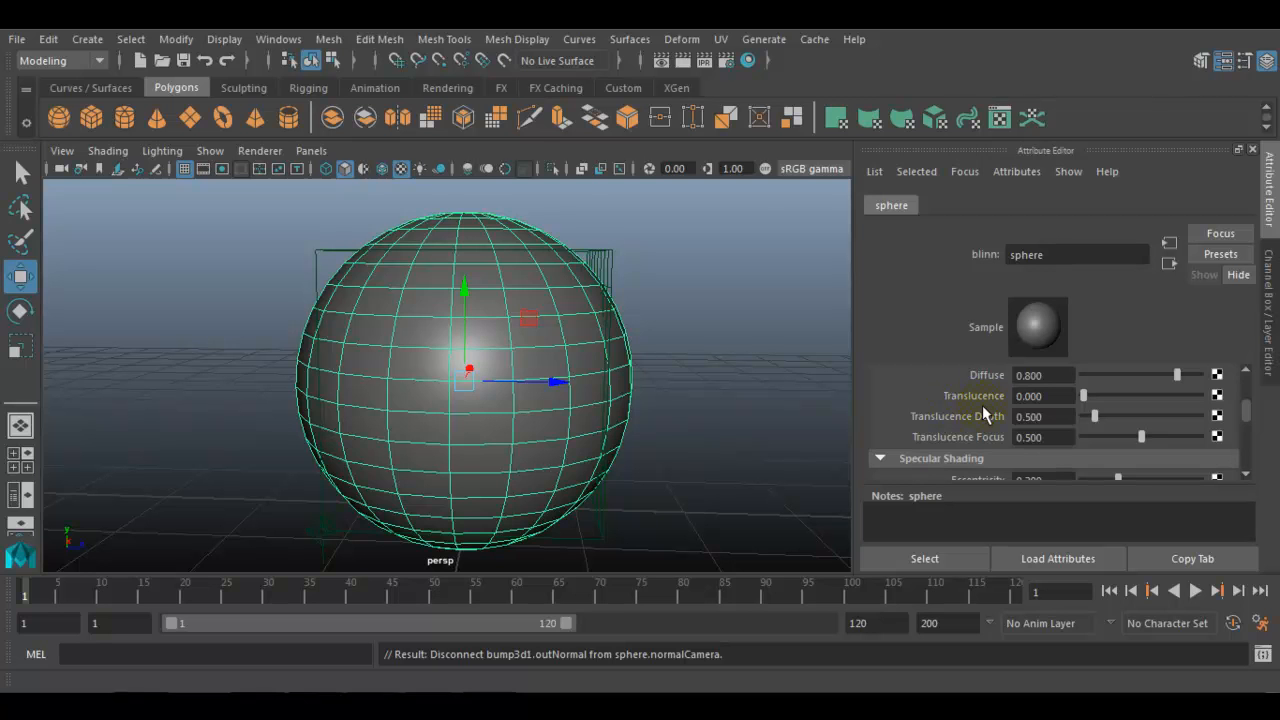
left_click(612, 252)
left_click(617, 258)
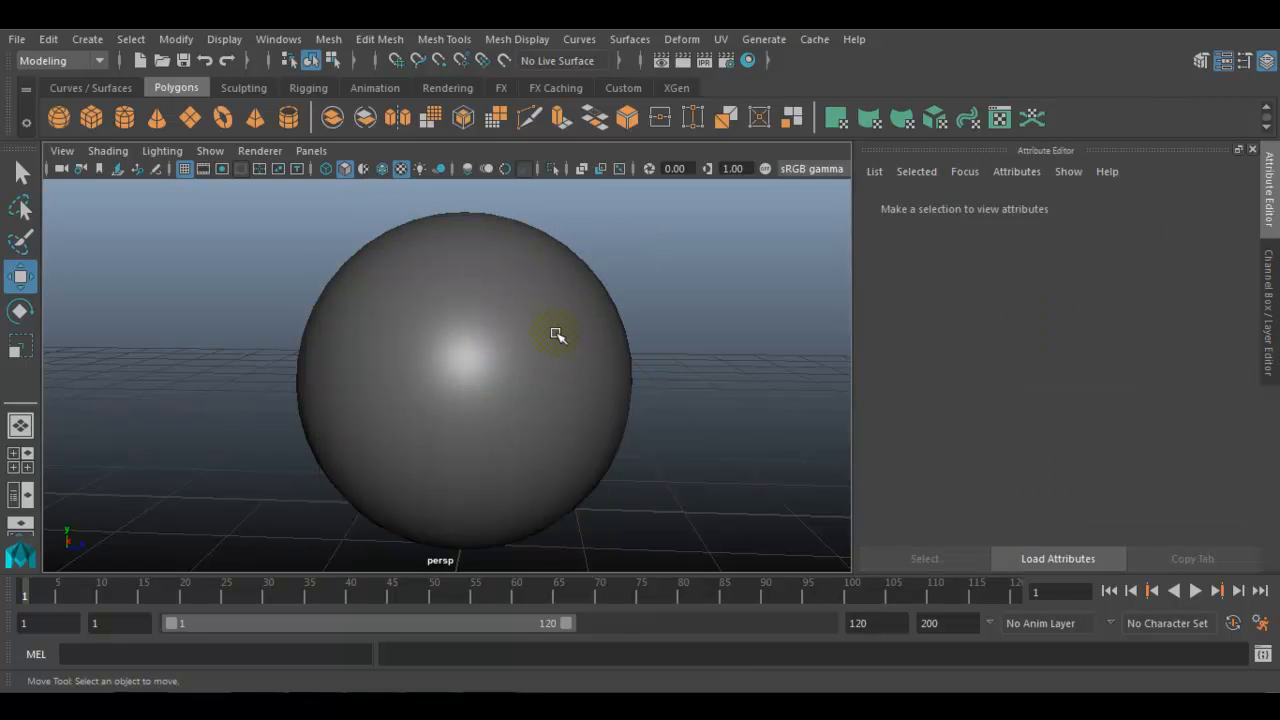
left_click(557, 334)
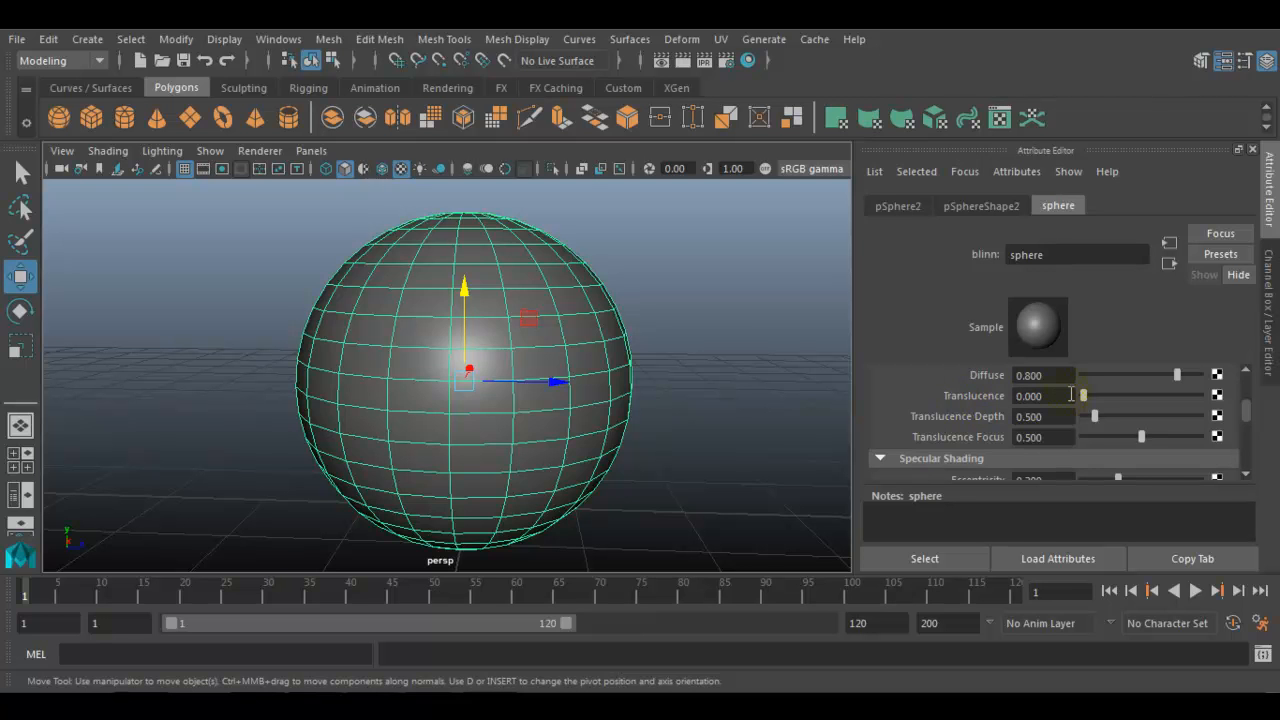
mouse_move(1083, 395)
left_mouse_down()
mouse_move(1162, 400)
mouse_move(1127, 409)
mouse_move(1160, 406)
mouse_move(1138, 418)
mouse_move(1152, 414)
mouse_move(1079, 423)
left_mouse_up()
scroll(1138, 382, "down", 1)
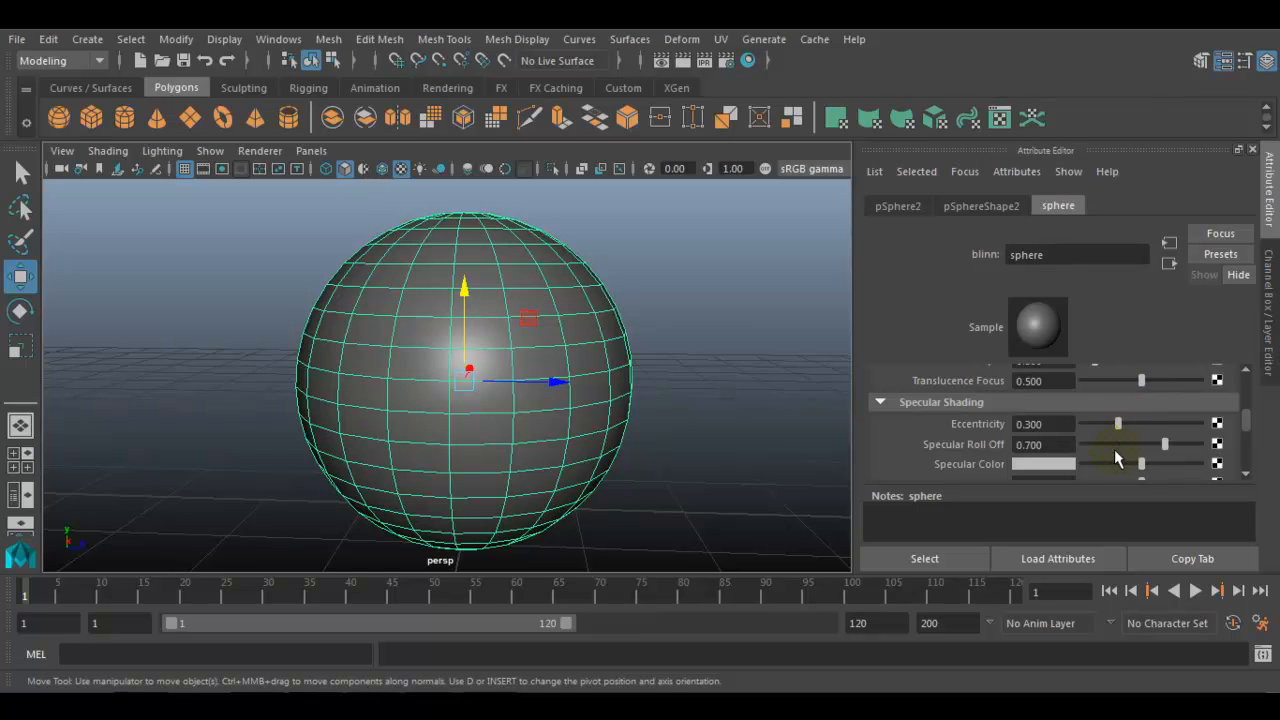
left_click(1058, 444)
scroll(1047, 459, "down", 1)
left_click(1034, 412)
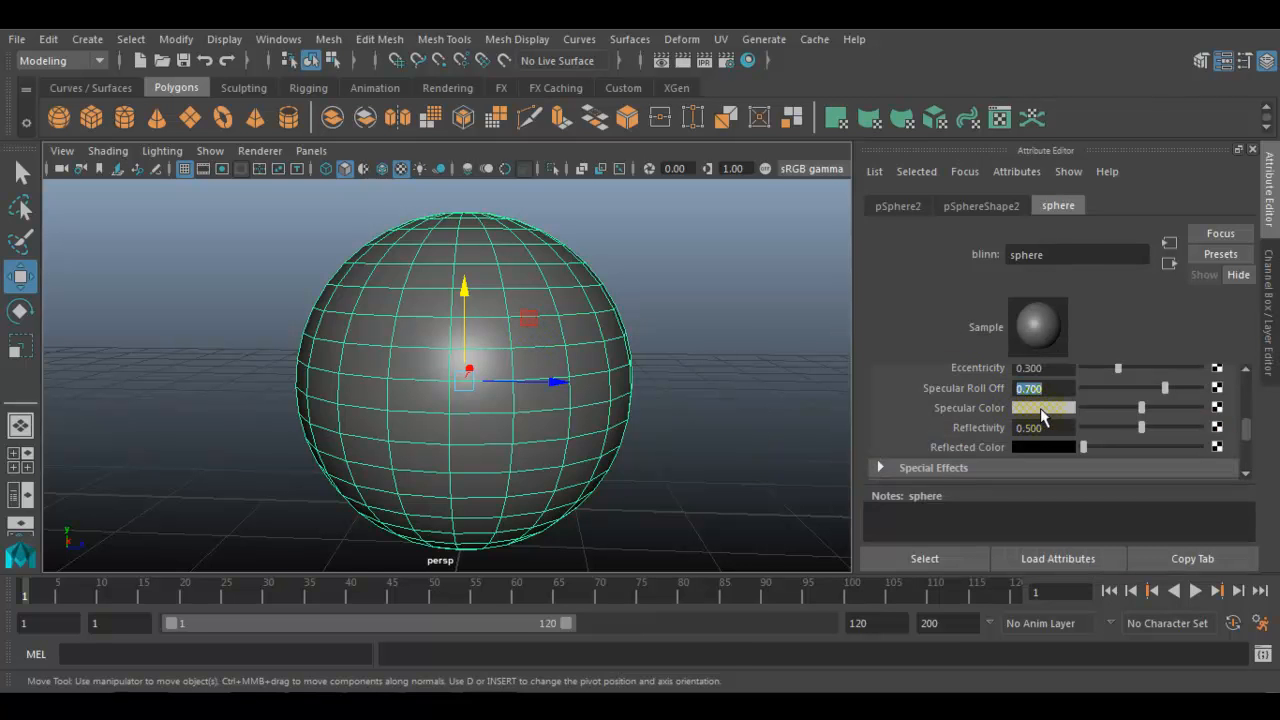
Render the sphere without the bump and outline a render region around it
left_click(684, 60)
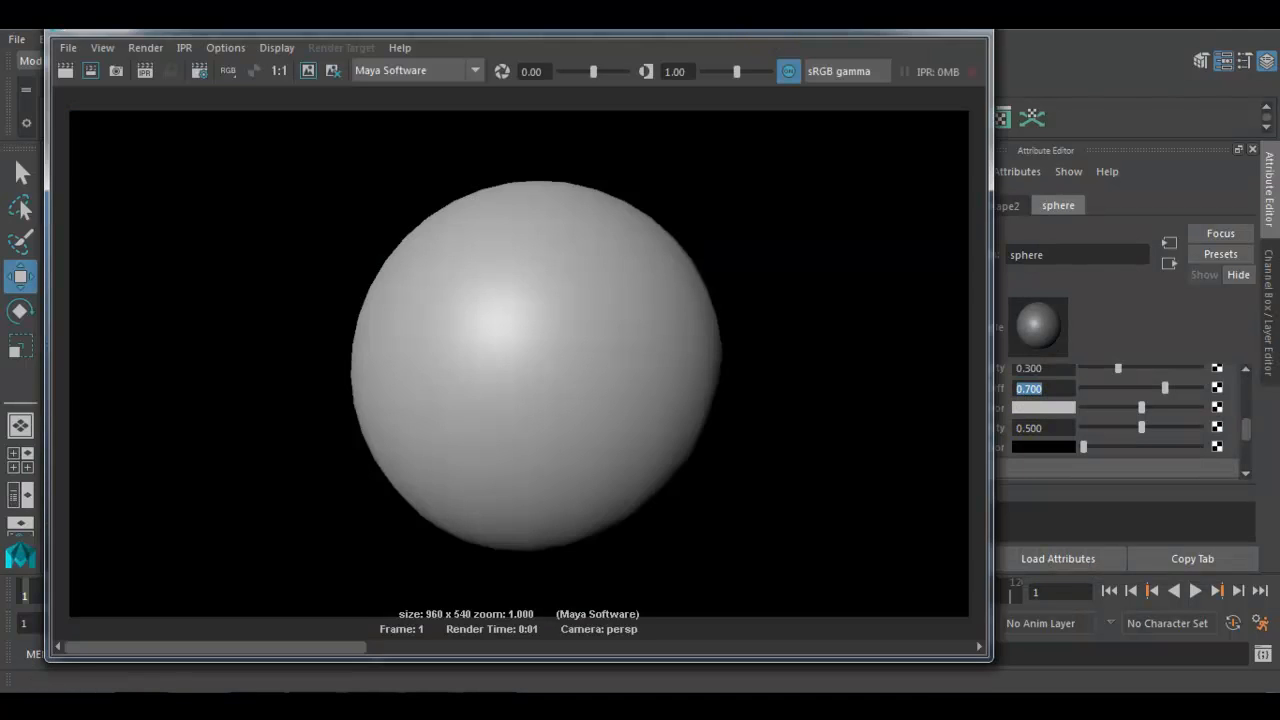
left_click_drag(758, 36, 733, 36)
left_click_drag(283, 170, 819, 587)
left_click_drag(760, 31, 680, 36)
Set the sphere material's Specular Color to light yellow and re-render to check the highlight
left_click(1043, 408)
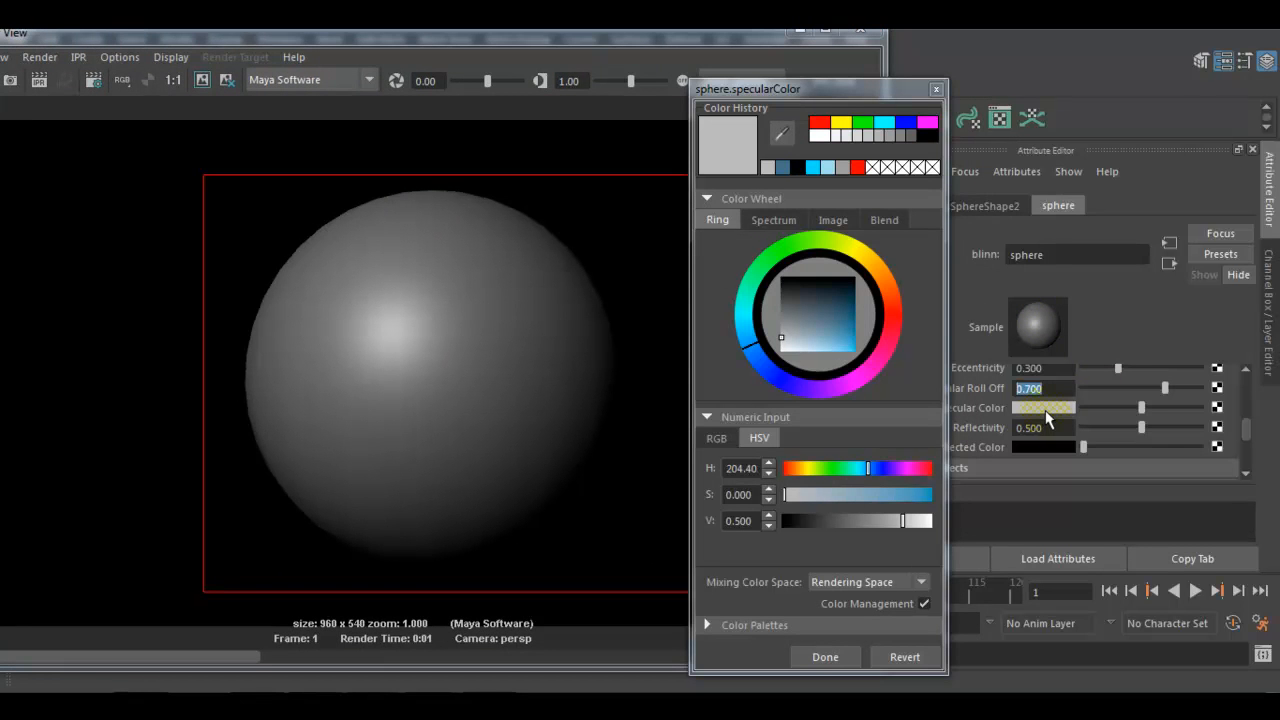
left_click(860, 252)
left_click_drag(824, 329, 840, 352)
left_click(825, 658)
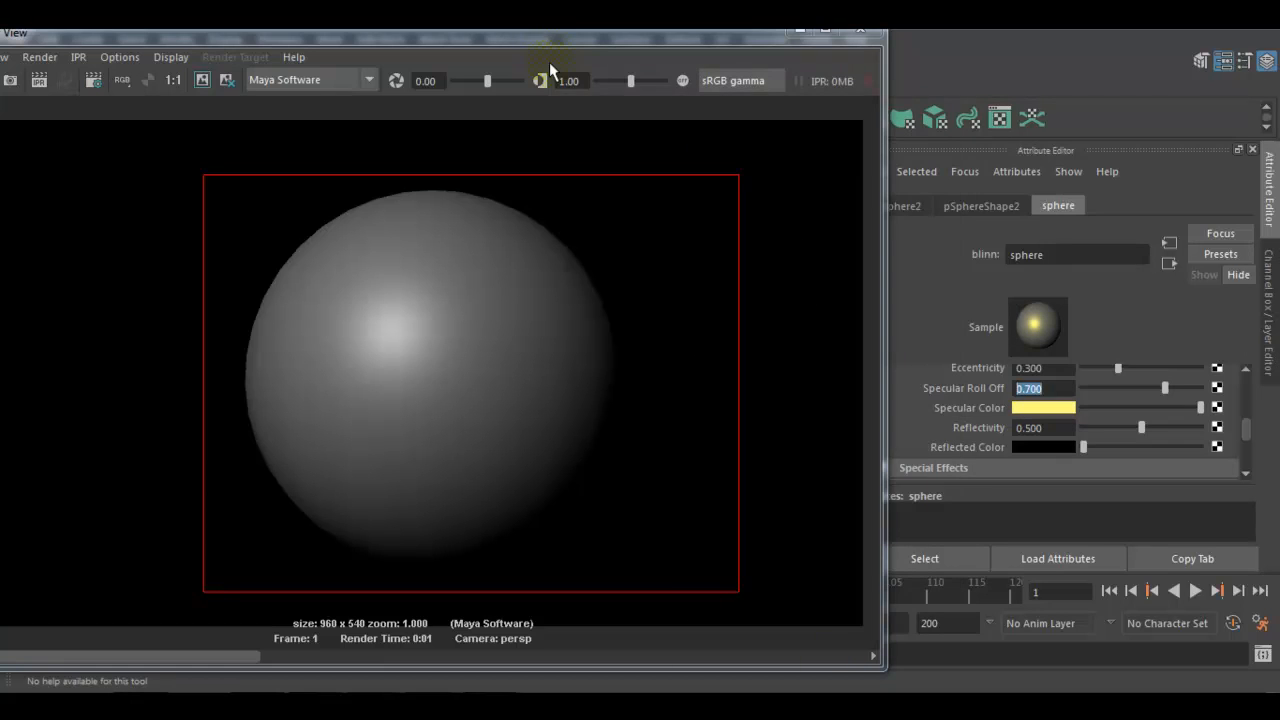
left_click_drag(553, 32, 638, 35)
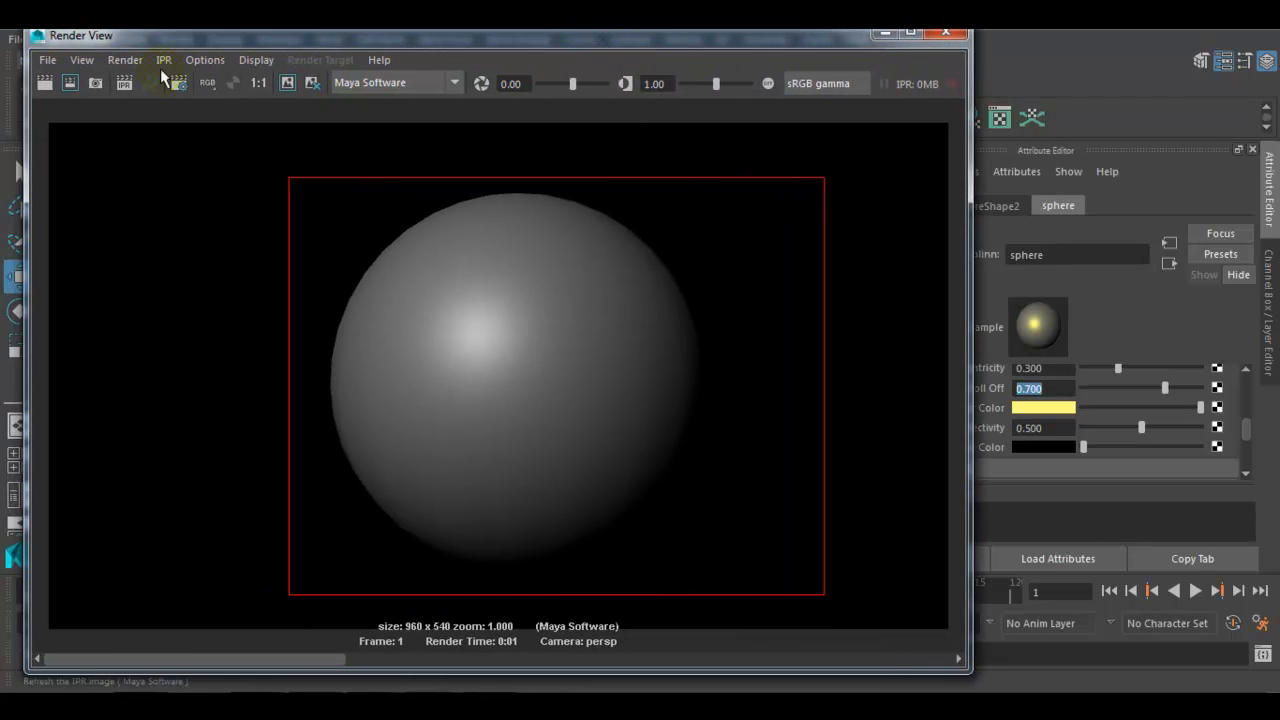
left_click(44, 85)
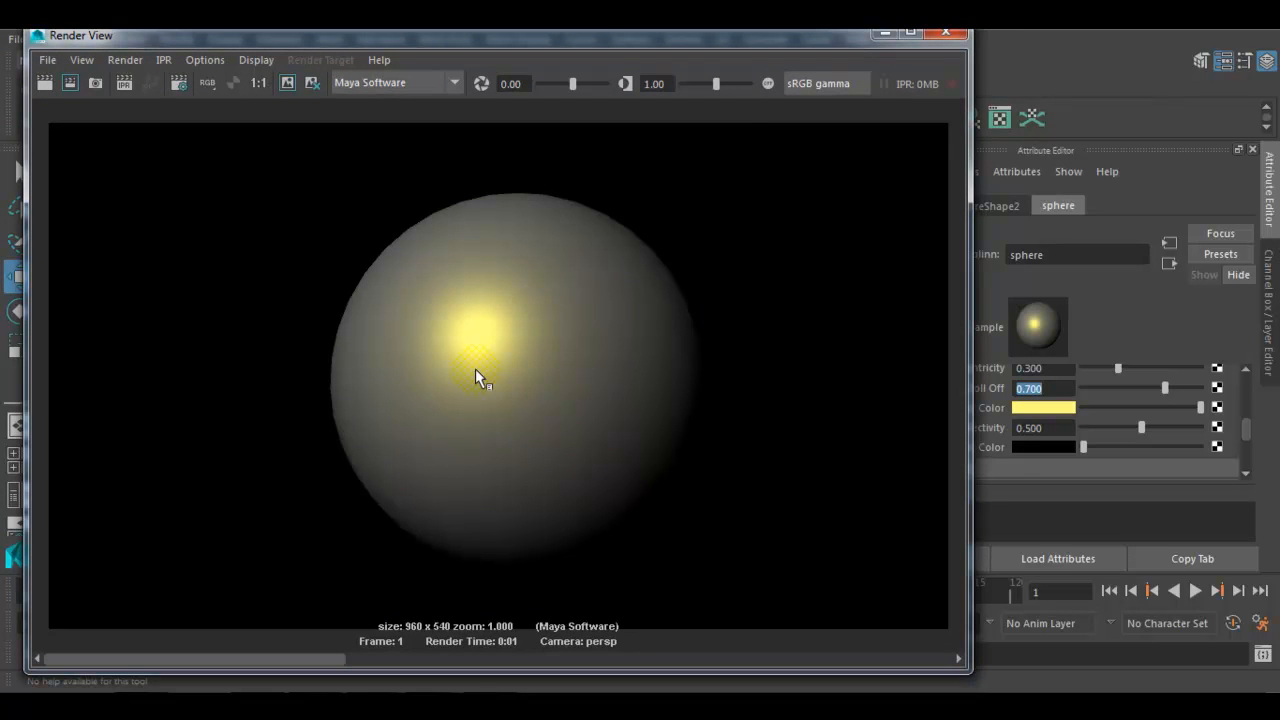
left_click_drag(740, 36, 685, 33)
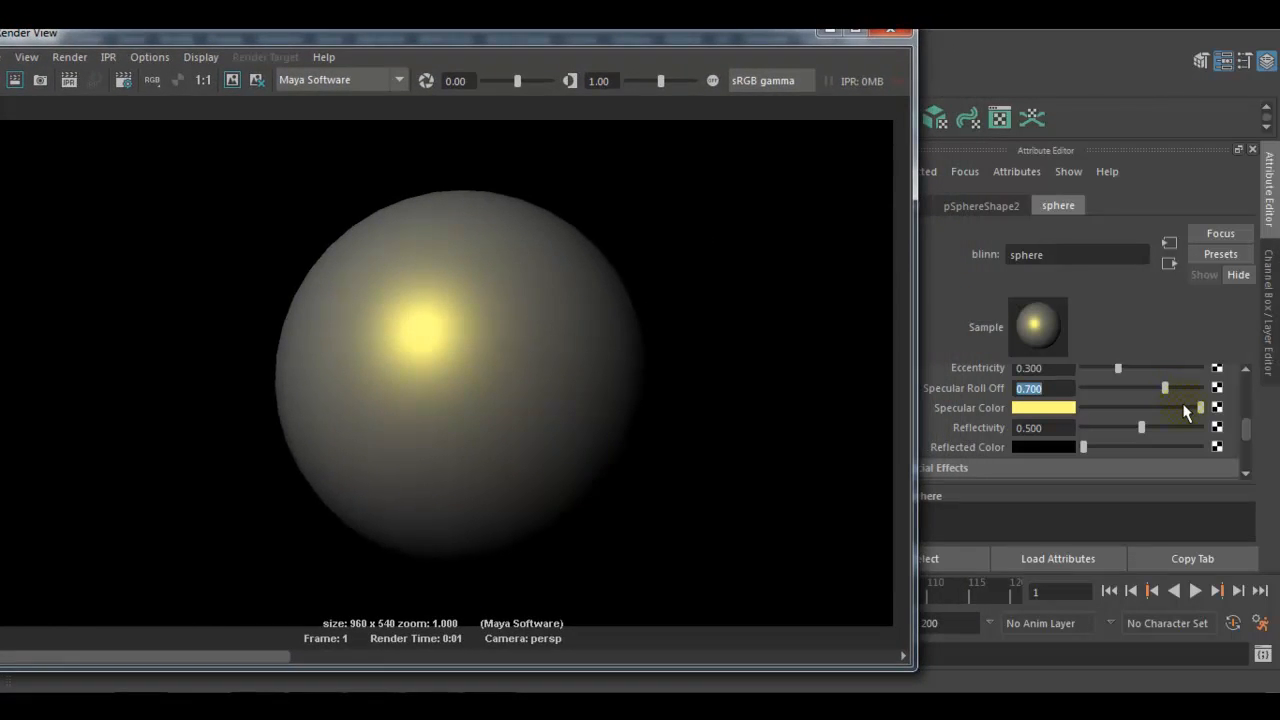
left_click(890, 30)
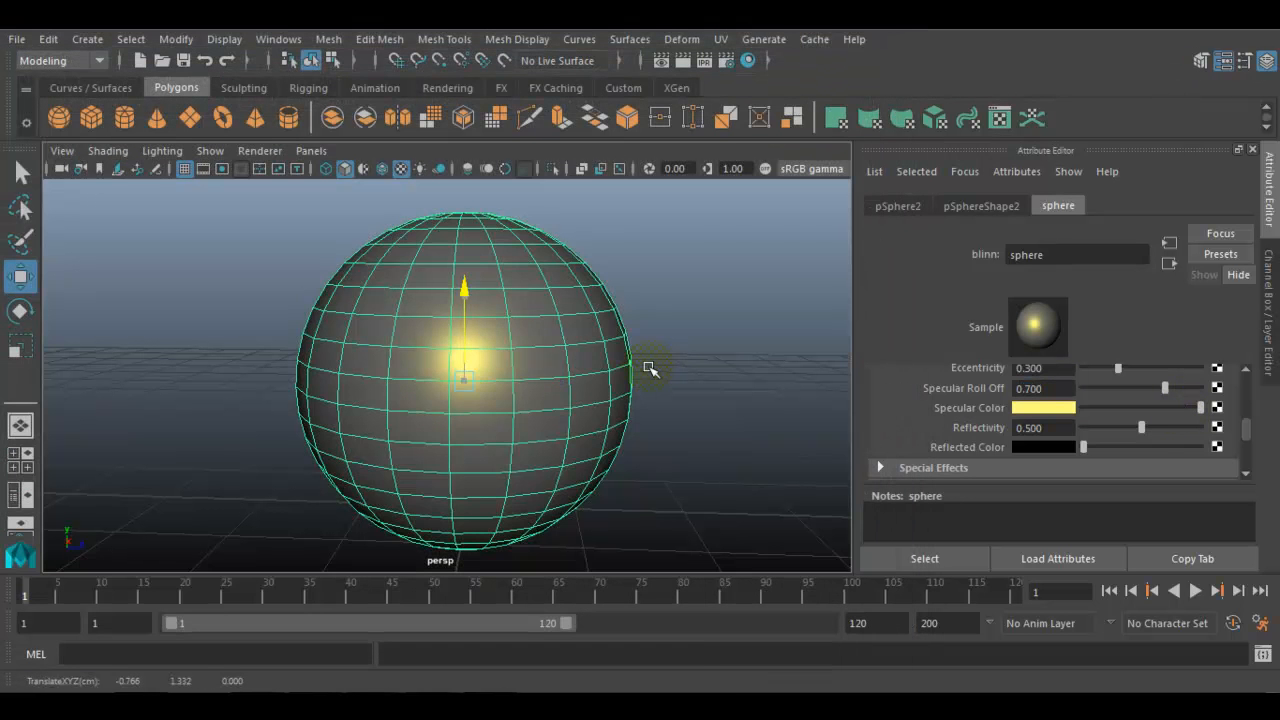
Undo the yellow Specular Color change on the sphere's material
key("ctrl+z")
key("ctrl+z")
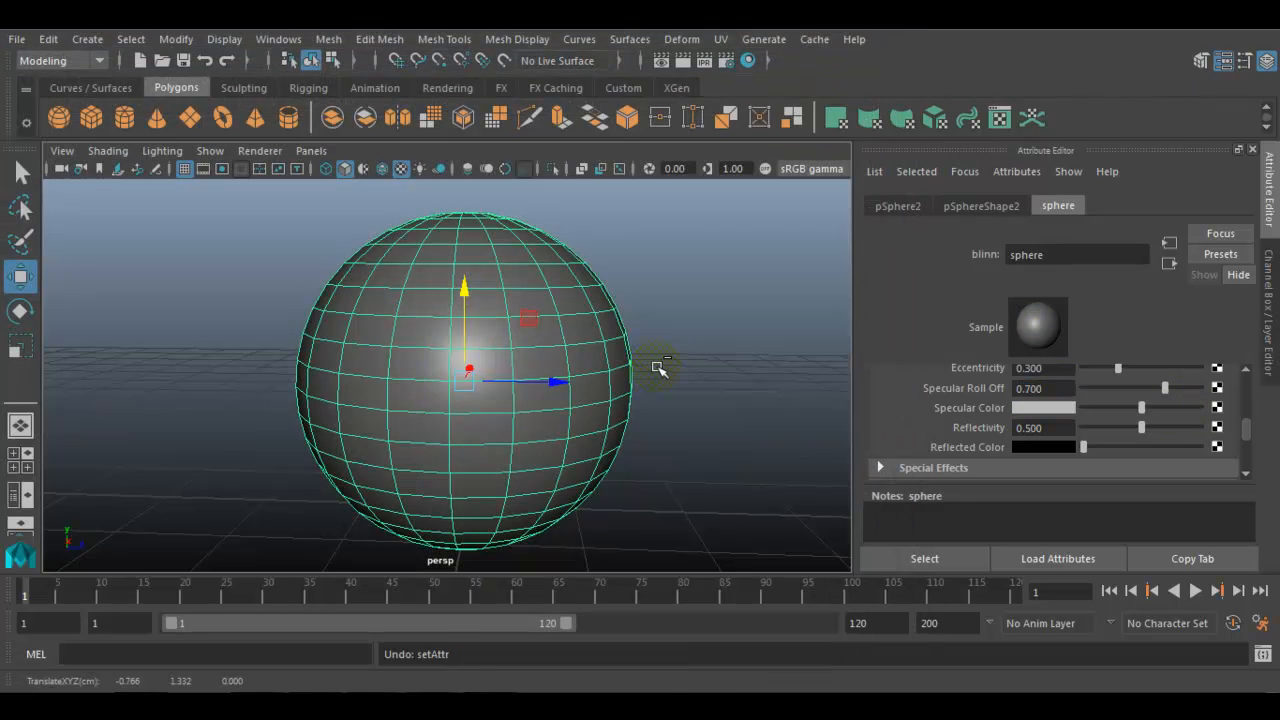
left_click(1063, 428)
key("Return")
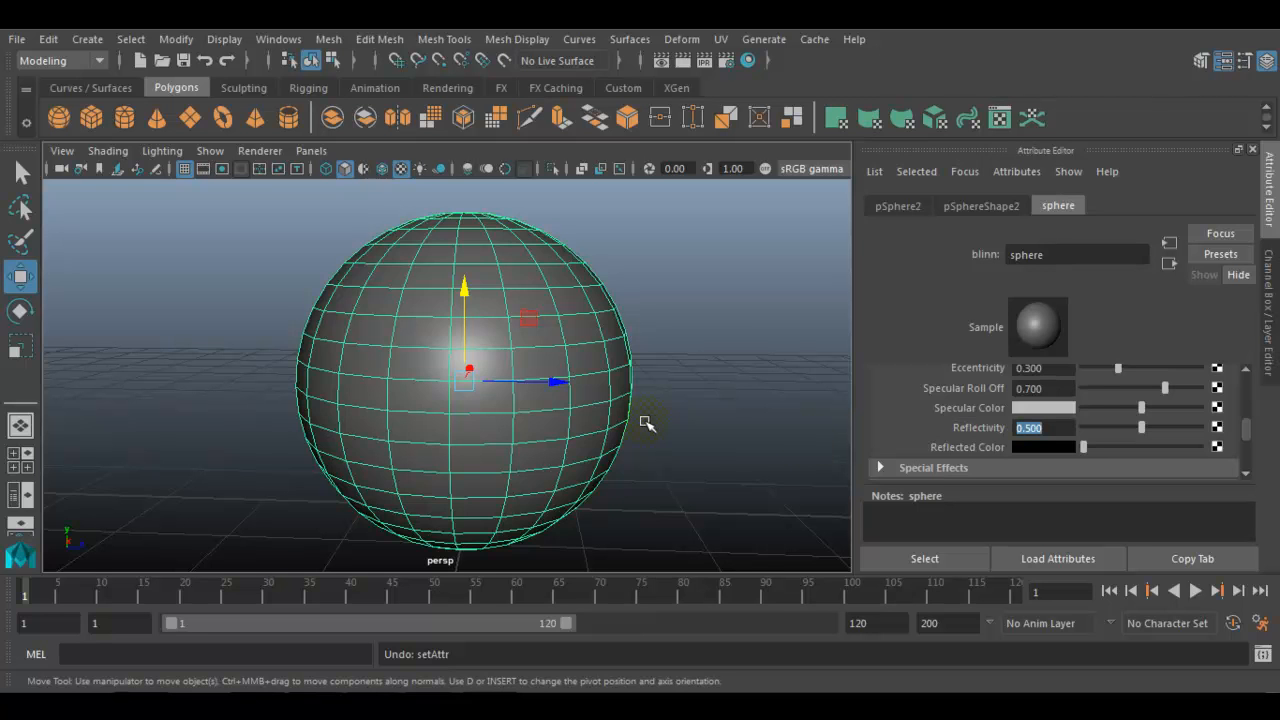
Move the sphere sideways along the Z axis to make room for a second object
scroll(640, 425, "down", 3)
middle_click_drag(618, 405, 660, 389, "alt")
left_click_drag(731, 294, 346, 443)
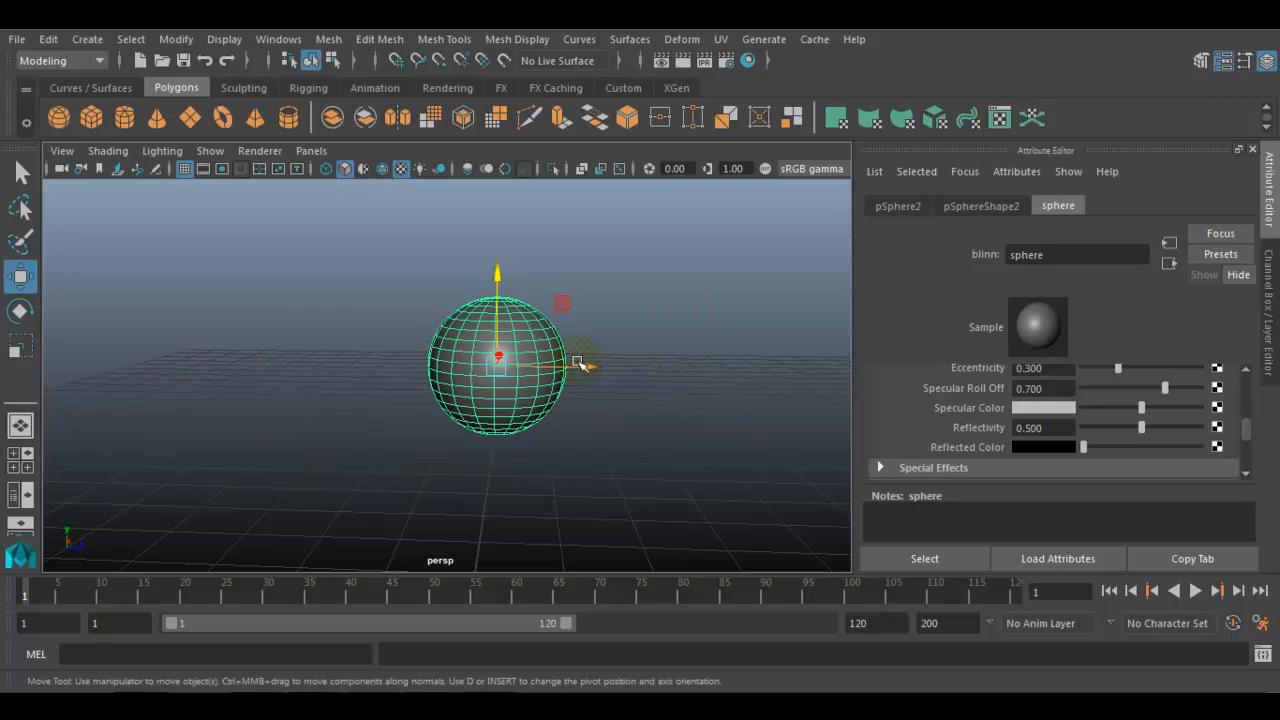
left_click_drag(586, 367, 686, 367)
scroll(677, 432, "down", 2)
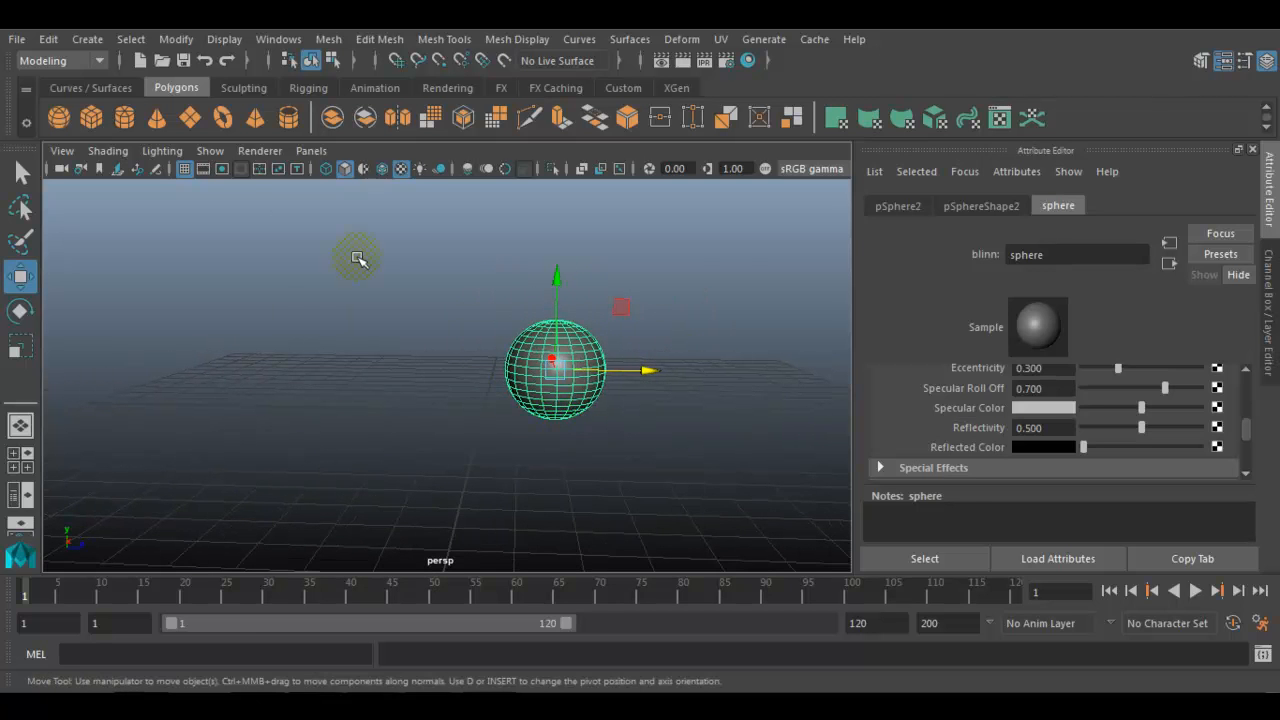
Create a polygon plane and scale it up as a wide floor beneath the sphere
left_click(190, 118)
key("r")
left_click_drag(476, 392, 728, 394)
scroll(371, 400, "up", 3)
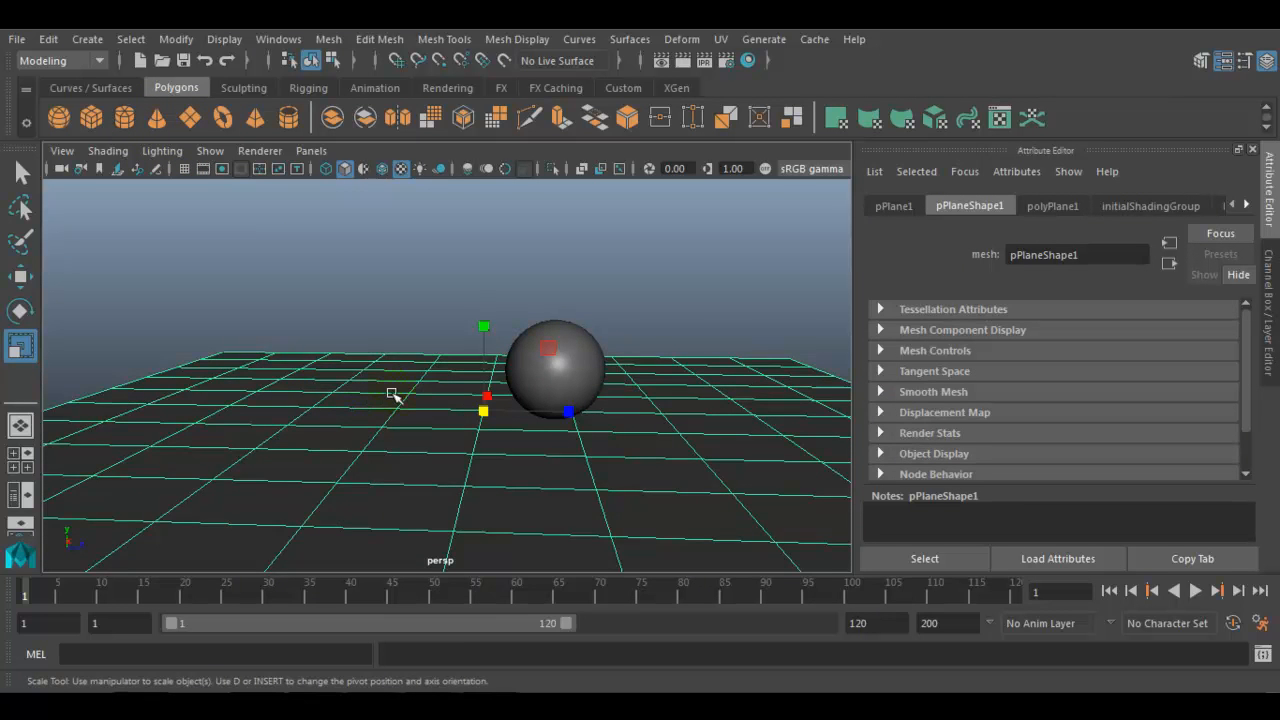
Add a second polygon sphere, raise it above the floor and shift it away from the first sphere
left_click(58, 118)
key("w")
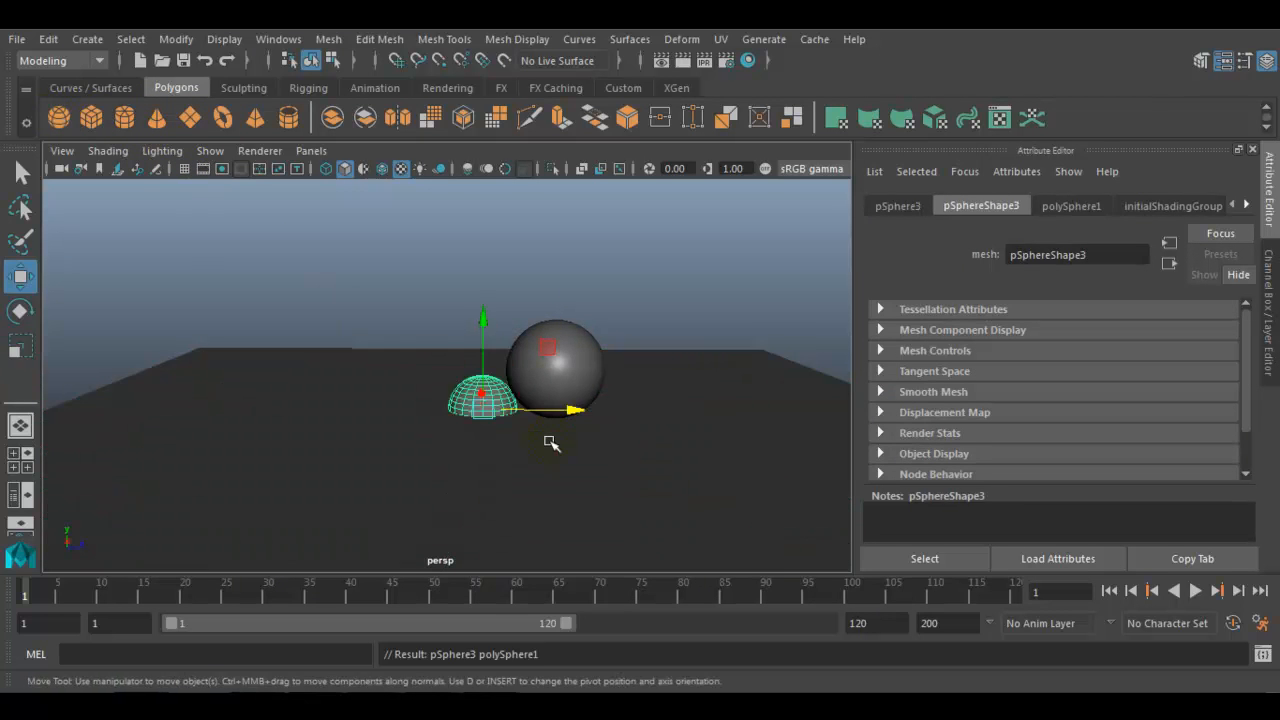
left_click_drag(480, 320, 491, 286)
left_click_drag(571, 375, 519, 375)
Scale the new sphere up to roughly the first one's size and place it at about Y 1.36, Z -2.16
key("r")
left_click_drag(433, 374, 456, 373)
key("w")
mouse_move(432, 298)
left_mouse_down()
mouse_move(434, 277)
mouse_move(438, 287)
left_mouse_up()
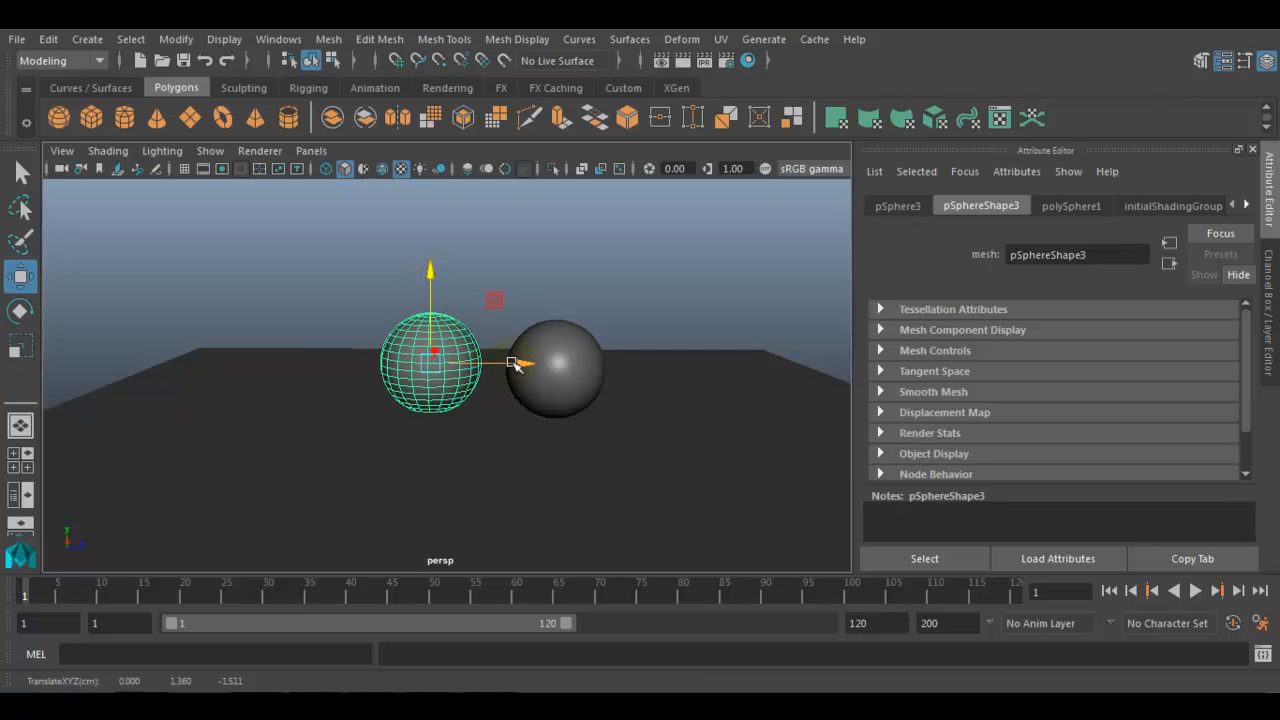
left_click_drag(518, 368, 496, 366)
Assign a new Lambert material to the second sphere and name the material sphere2
right_click(389, 332)
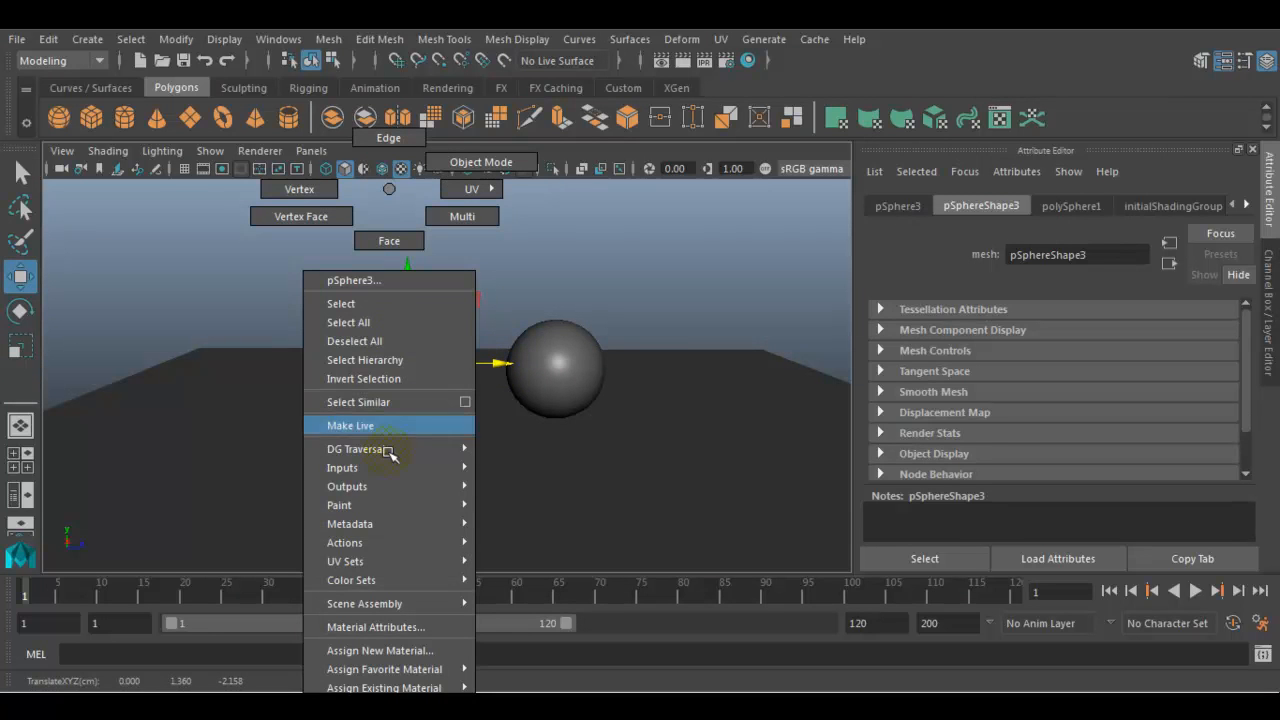
left_click(430, 650)
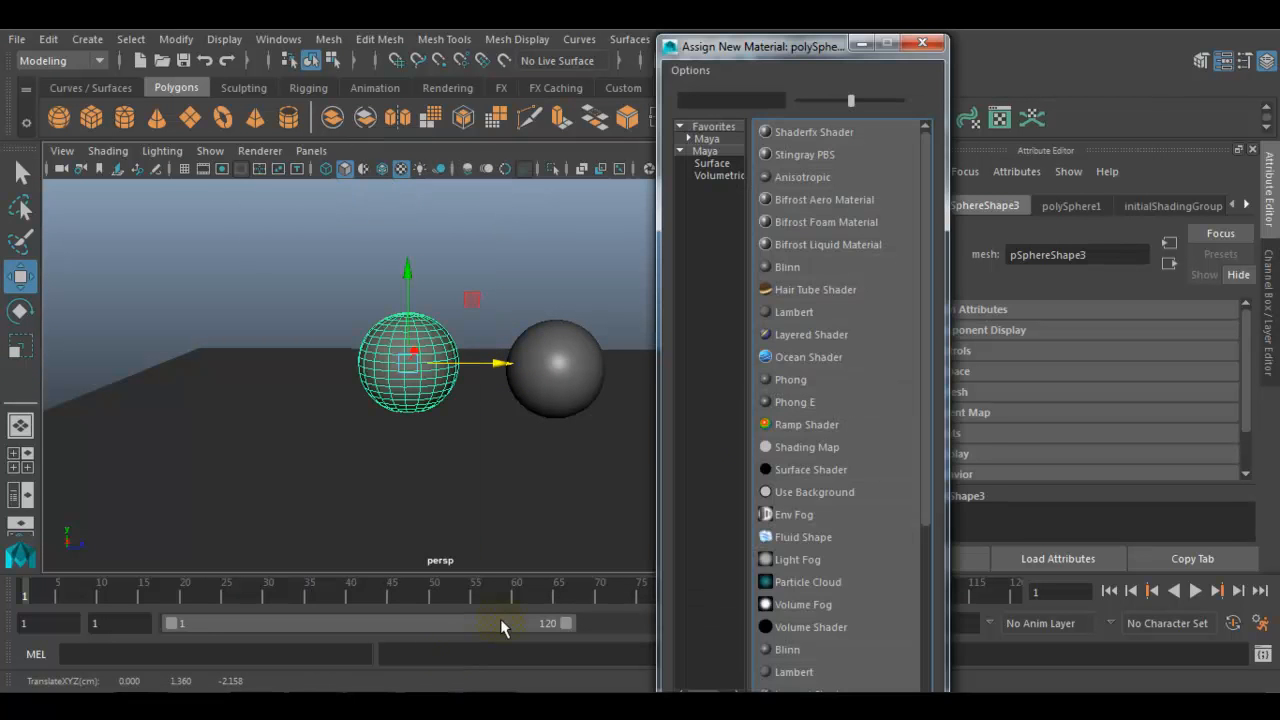
left_click(800, 314)
right_click_drag(480, 336, 592, 422, "alt")
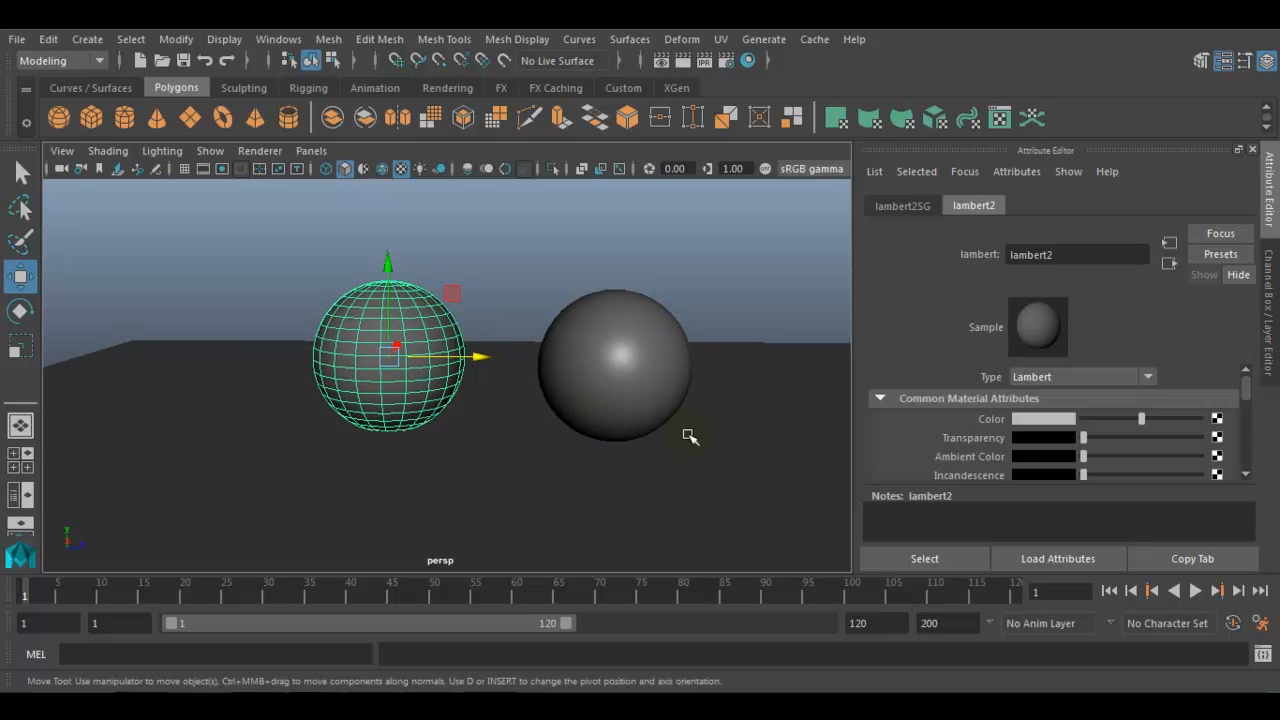
middle_click_drag(689, 434, 672, 426, "alt")
left_click_drag(1056, 252, 838, 252)
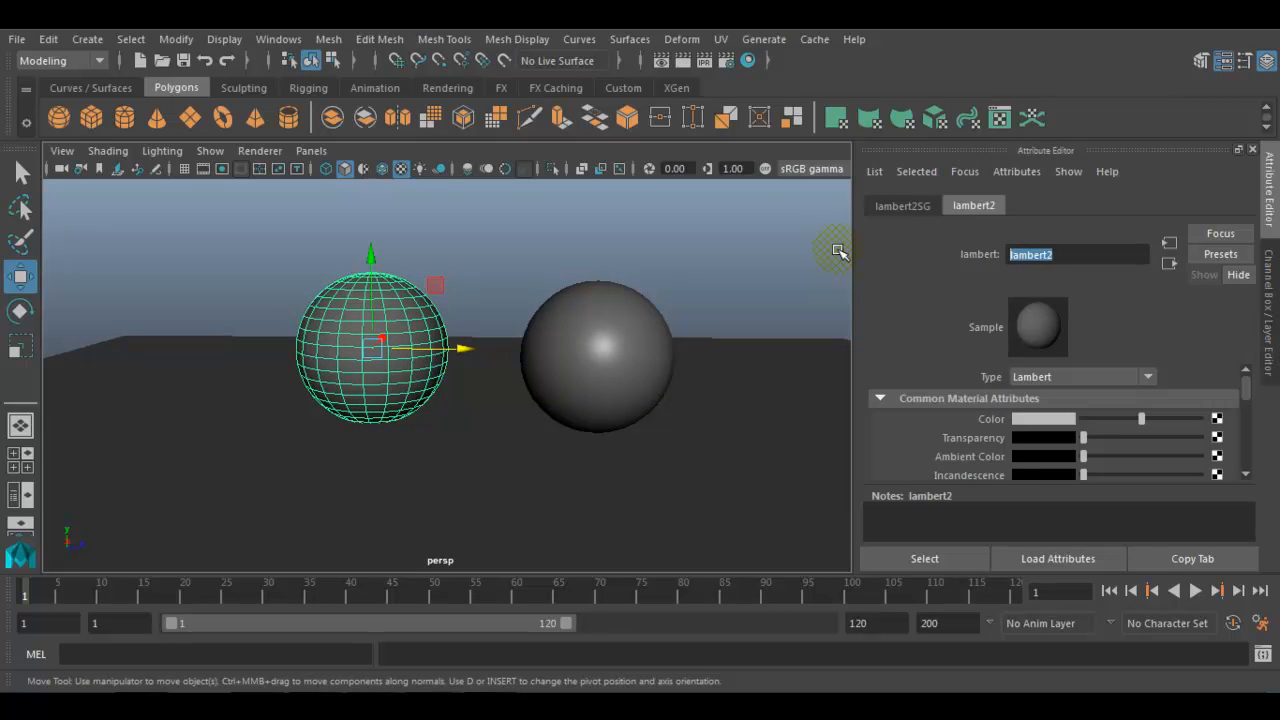
type("sphere2")
key("Return")
Assign a new Phong material to the floor plane and name the material floor
left_click_drag(772, 282, 777, 488)
right_click_drag(766, 466, 675, 445, "alt")
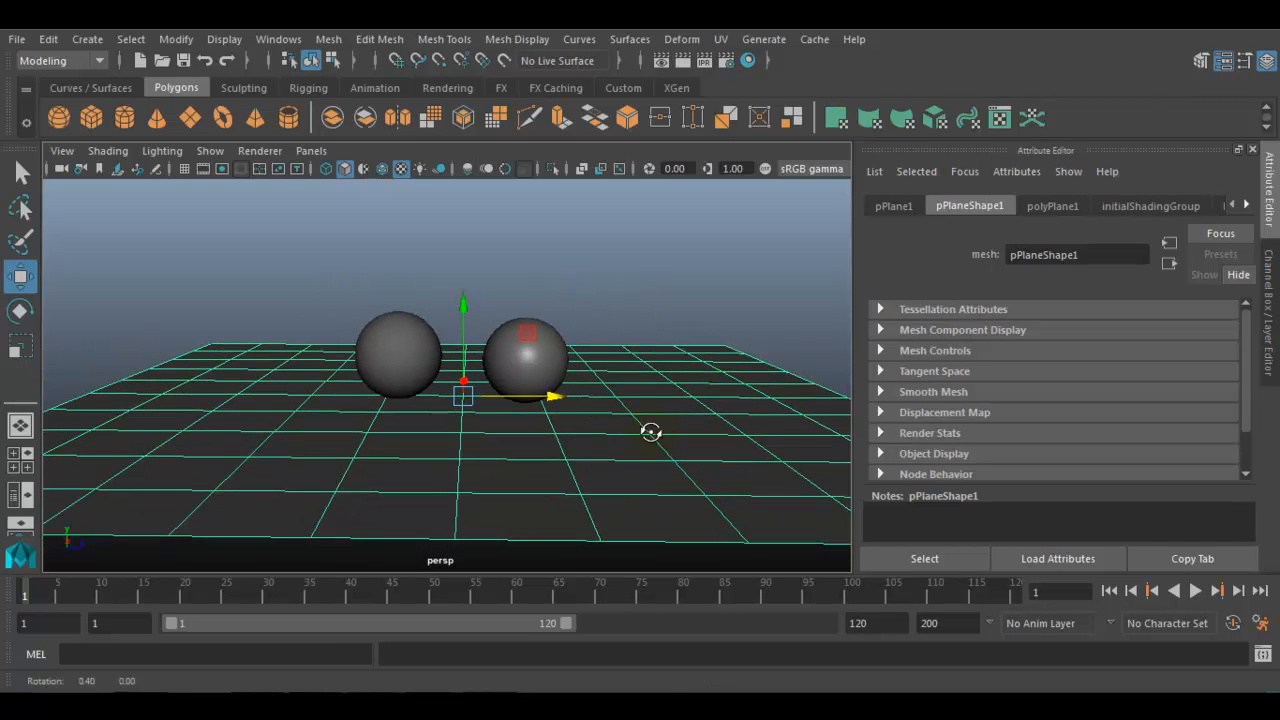
right_click_drag(663, 386, 644, 651)
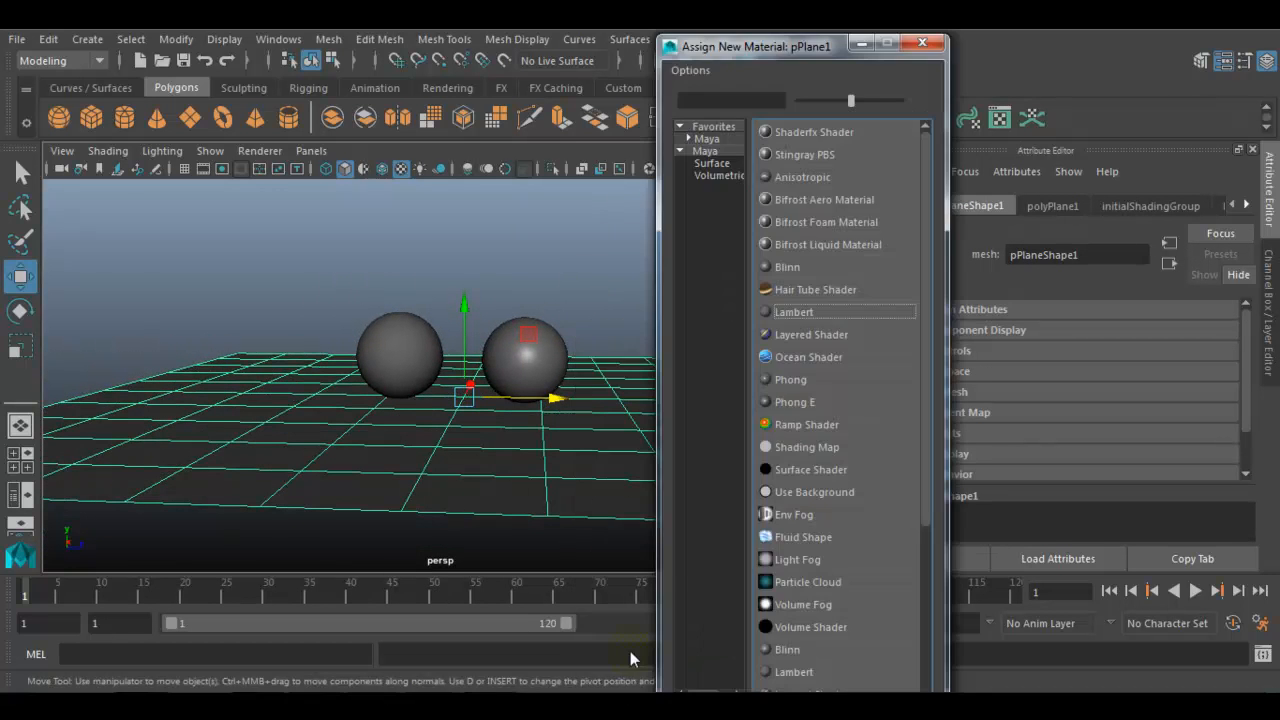
left_click(790, 379)
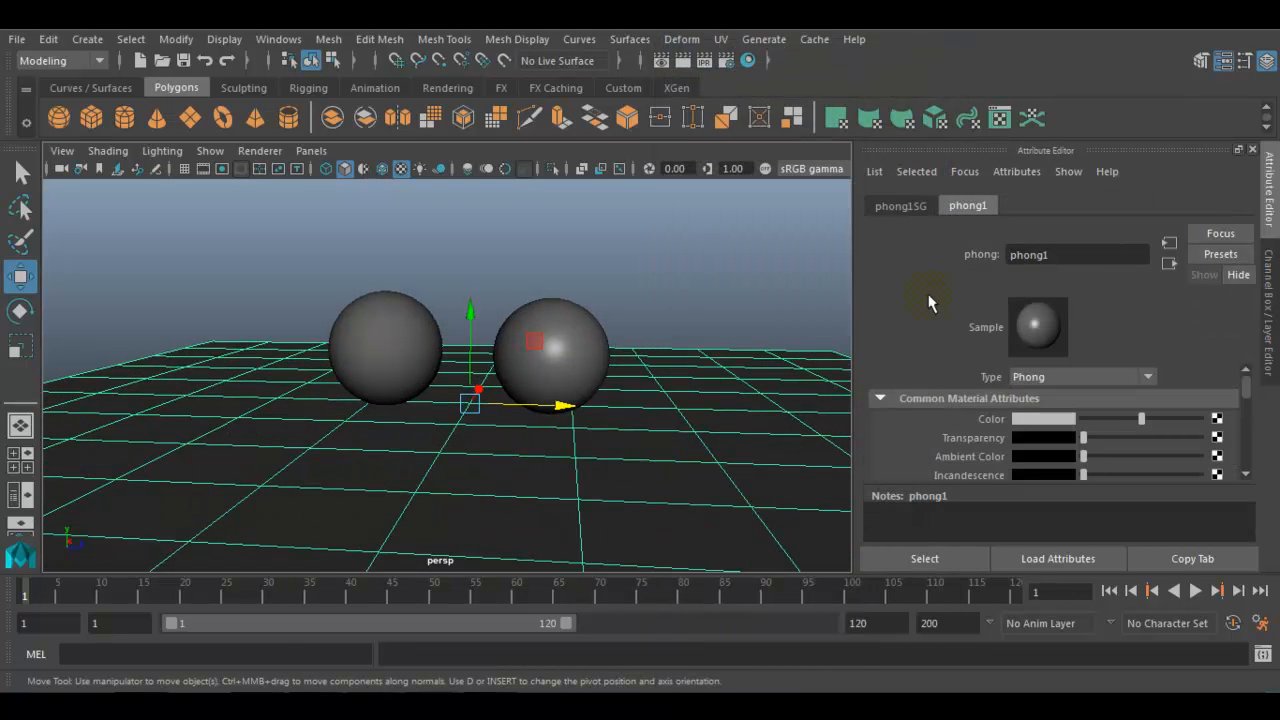
double_click(1078, 262)
type("floor")
key("Return")
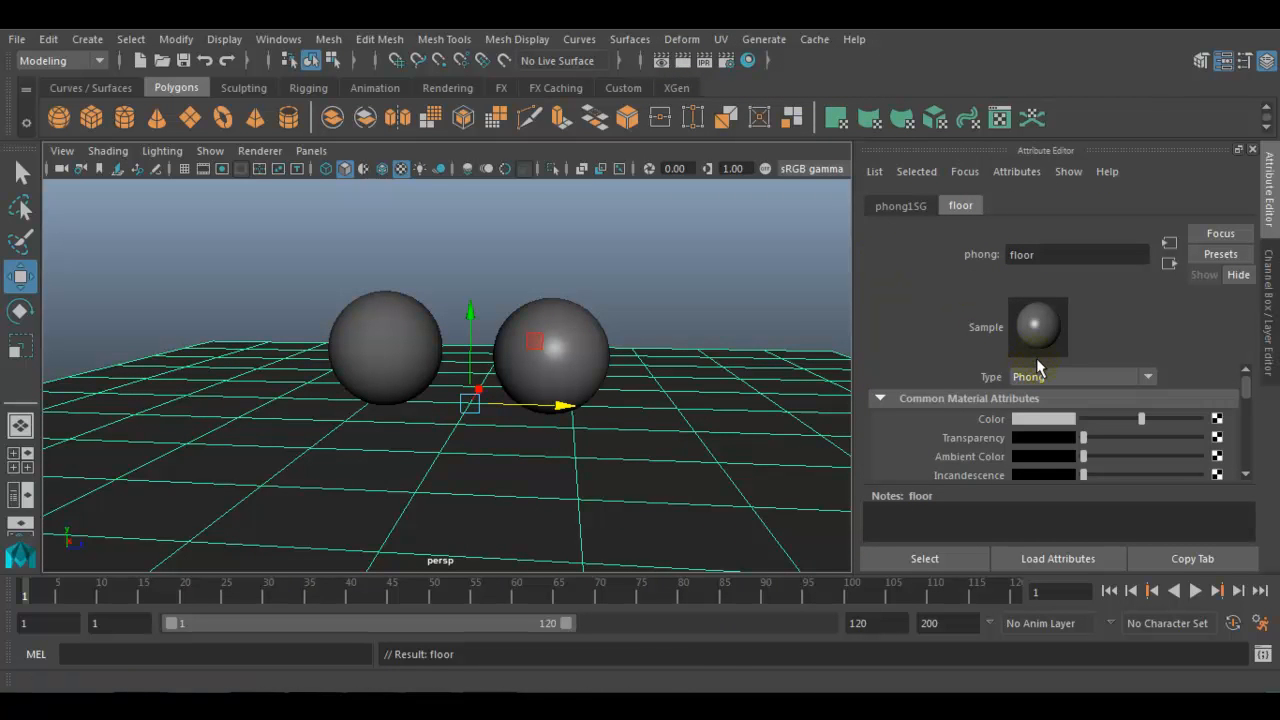
left_click_drag(845, 355, 702, 423, "alt")
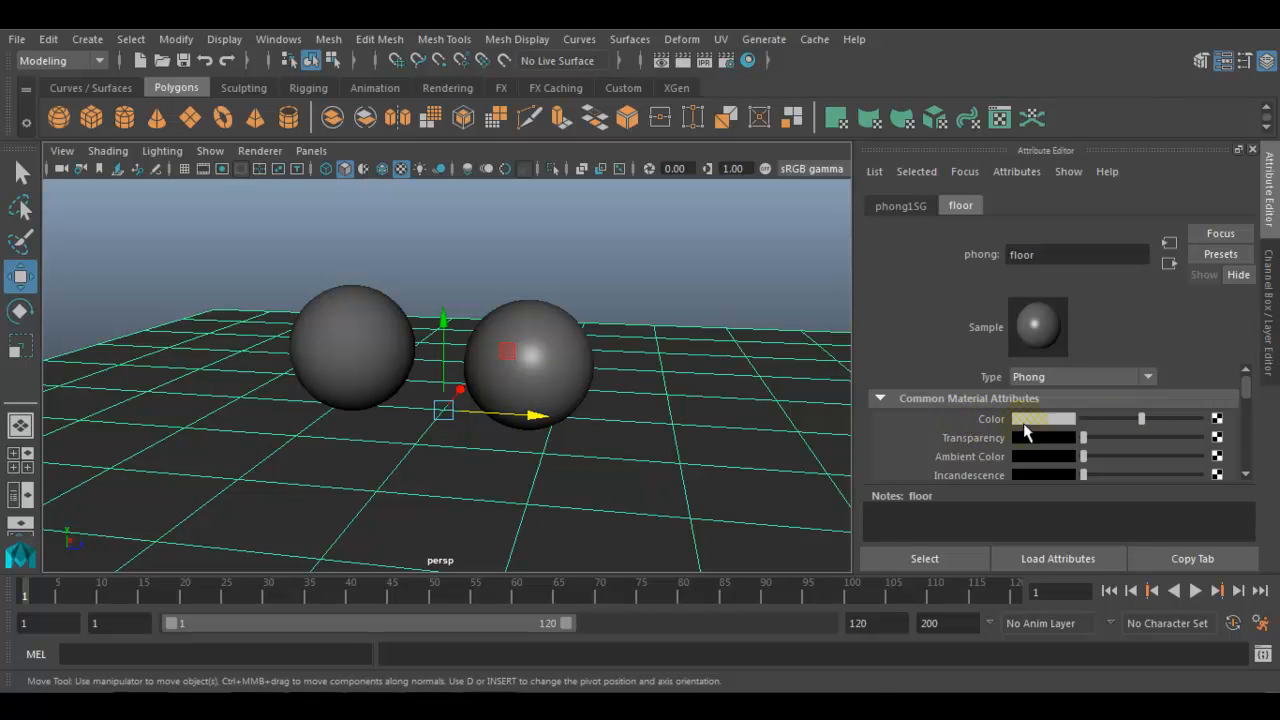
Map a Checker texture onto the floor material's color
left_click(1217, 419)
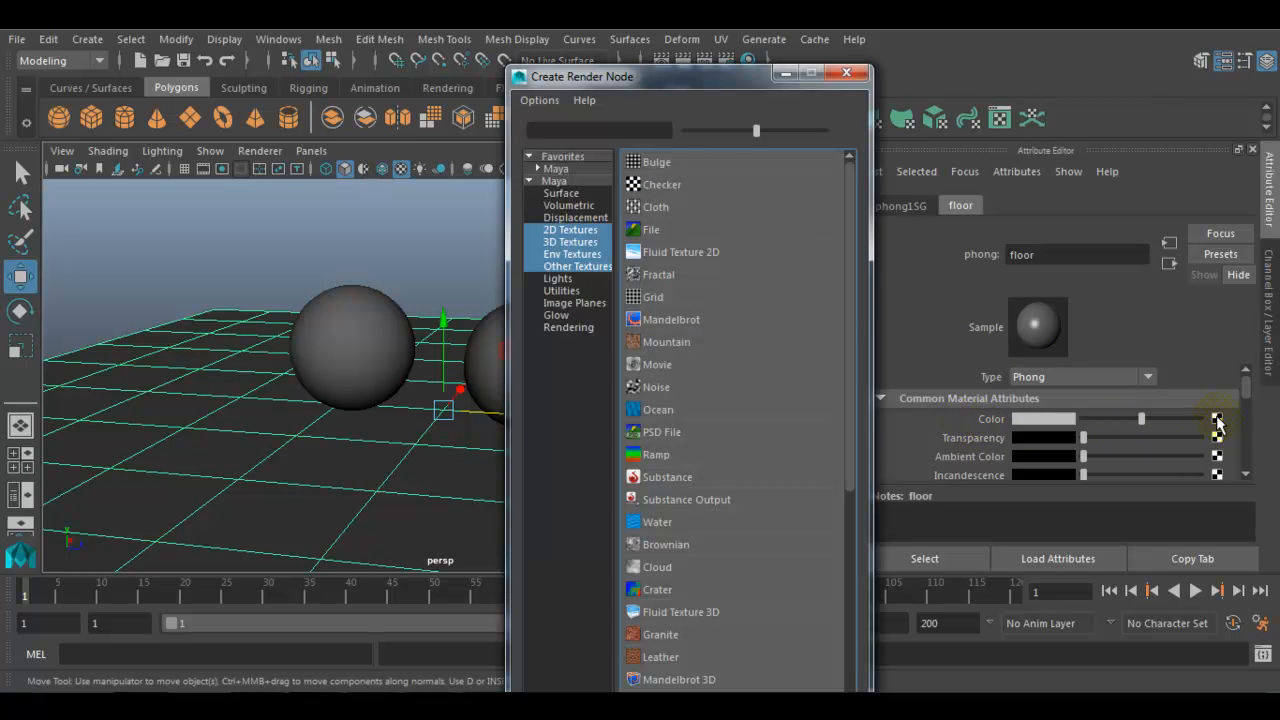
left_click(724, 183)
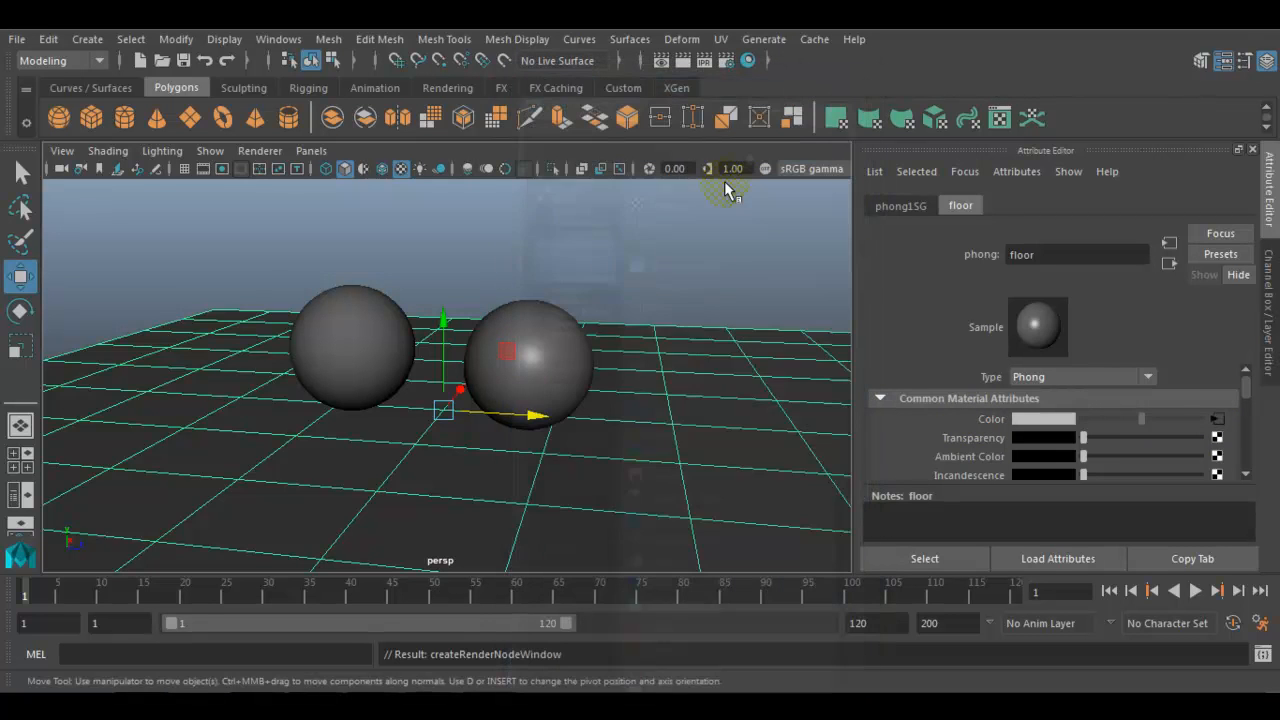
left_click_drag(529, 379, 546, 375, "alt")
right_click_drag(608, 397, 628, 420, "alt")
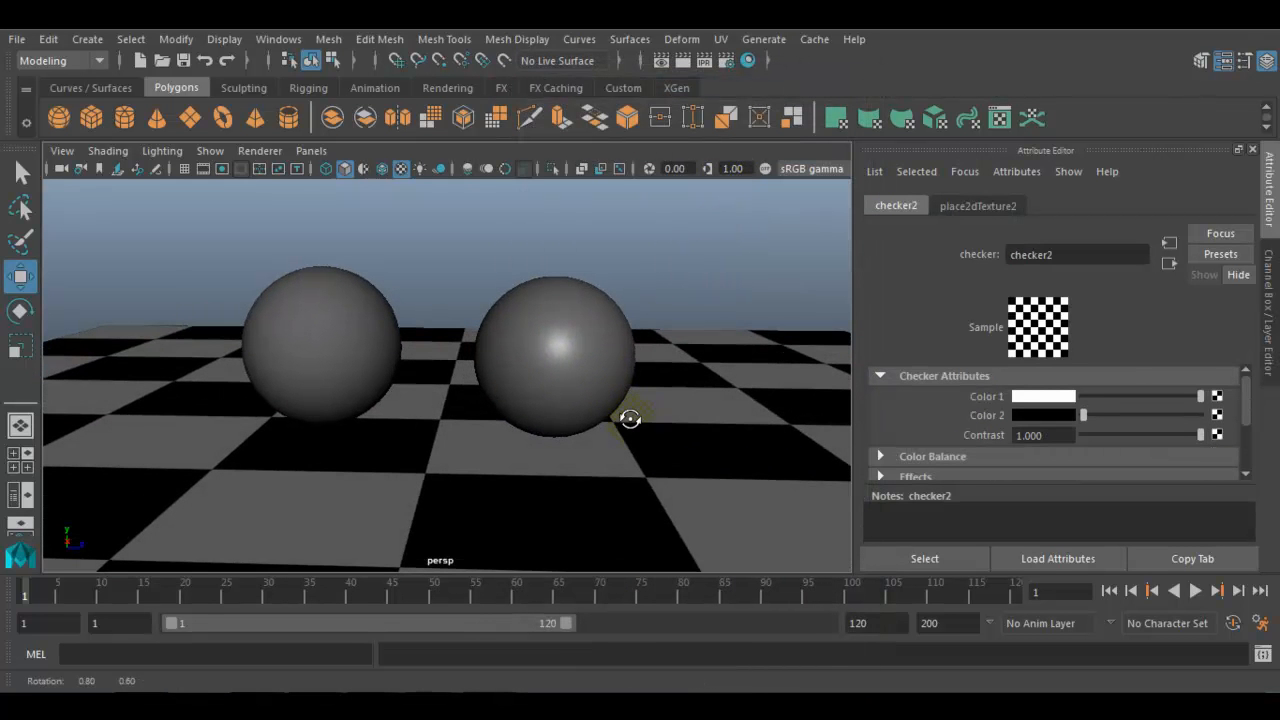
Set the floor checker's Color 1 to a pale yellow
left_click(1040, 397)
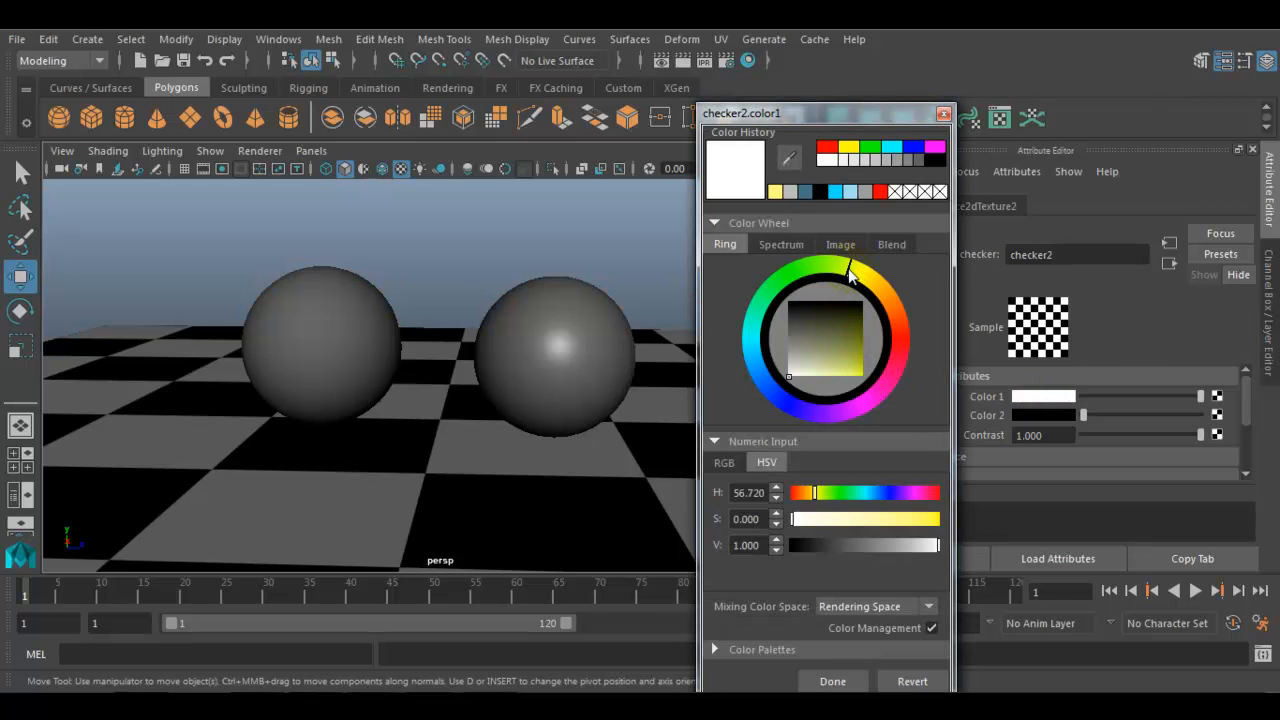
left_click_drag(823, 366, 815, 382)
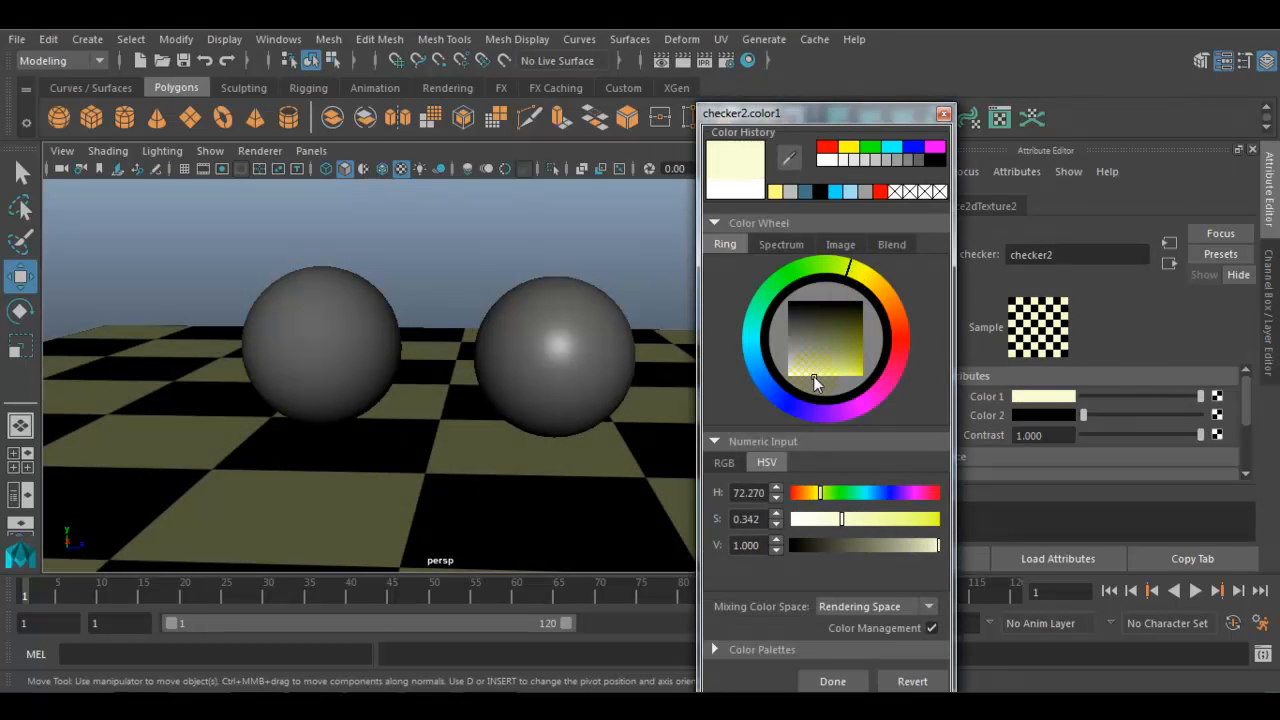
left_click(833, 681)
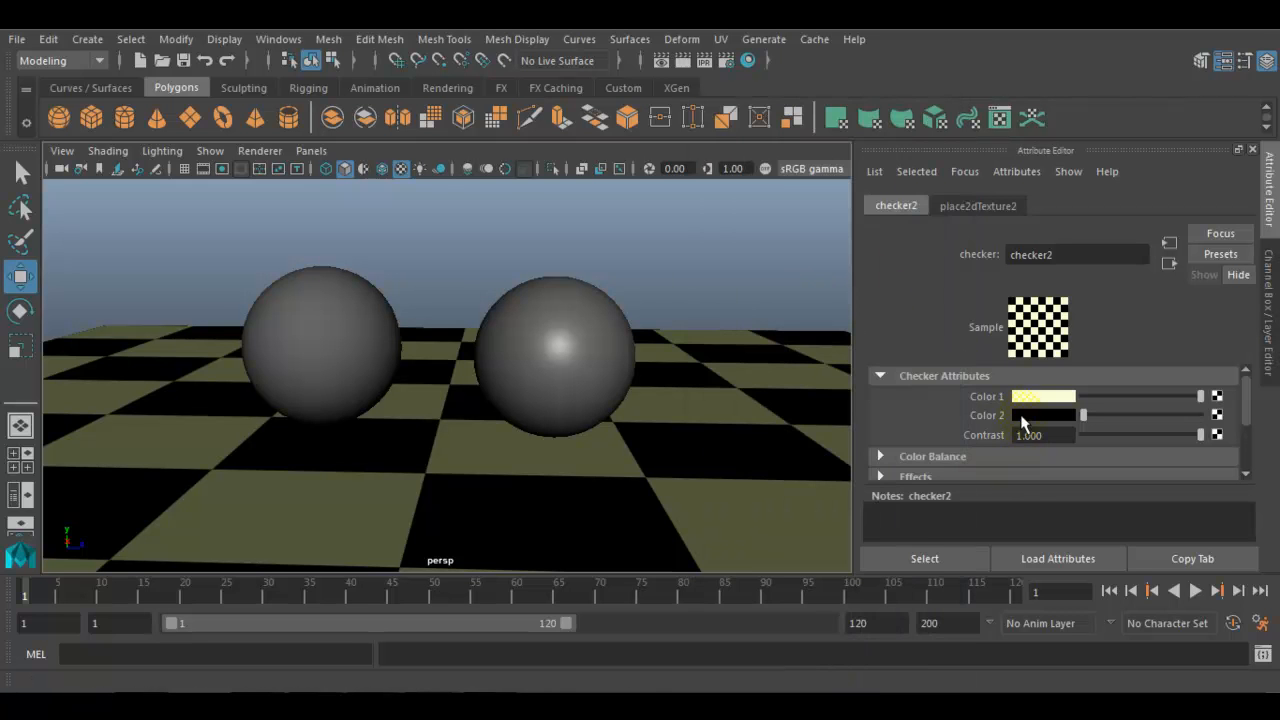
Set the floor checker's Color 2 to a medium blue
left_click(1022, 418)
mouse_move(842, 342)
left_mouse_down()
mouse_move(850, 391)
mouse_move(868, 394)
mouse_move(876, 378)
left_mouse_up()
left_click_drag(880, 136, 902, 49)
left_click(789, 289)
left_click_drag(858, 279, 893, 299)
left_click(850, 612)
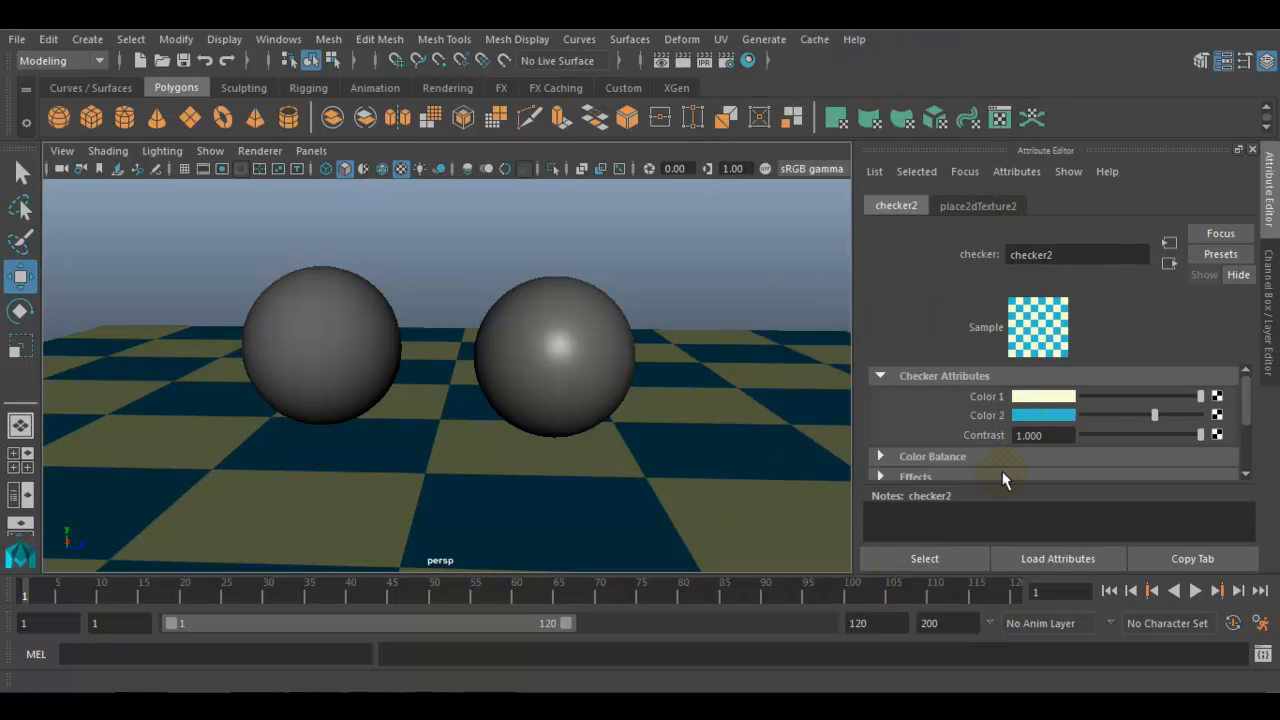
Set the floor checker's Color 1 to a fully saturated cyan, hue about 182, saturation 1 and value 1
left_click(1024, 400)
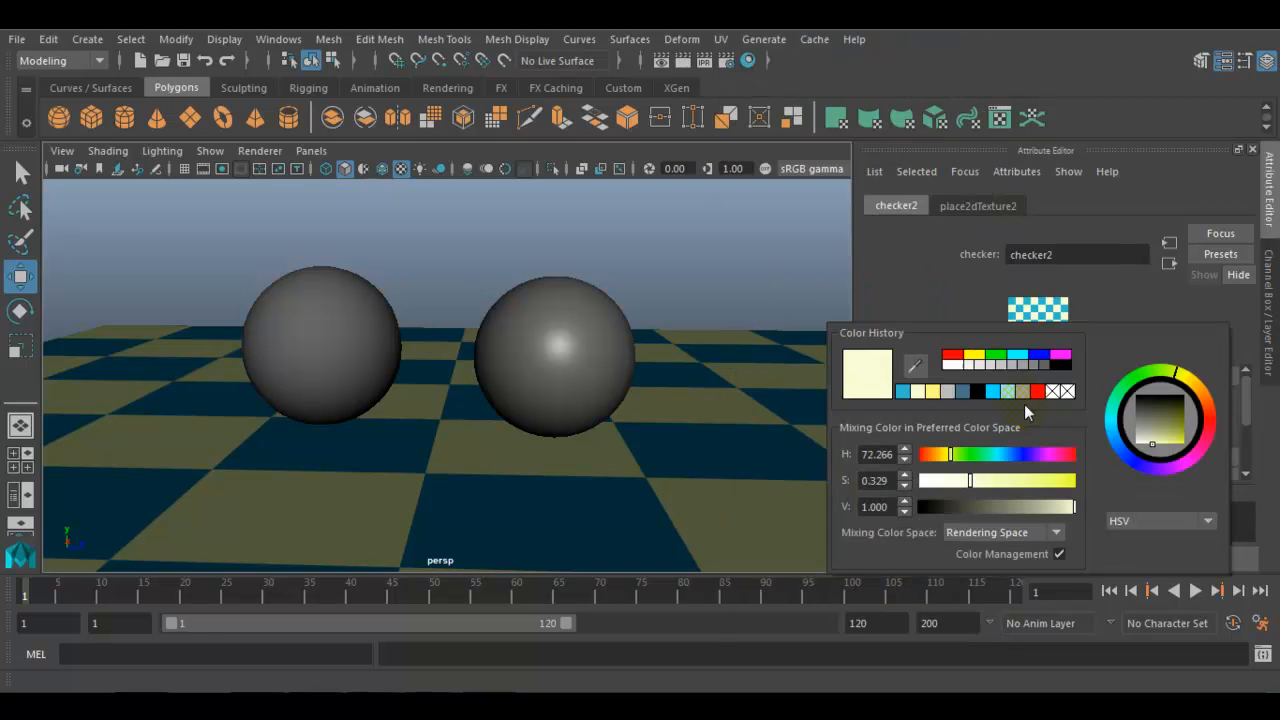
left_click(1117, 430)
mouse_move(1148, 443)
left_mouse_down()
mouse_move(1161, 448)
mouse_move(1112, 435)
mouse_move(1111, 414)
mouse_move(1185, 457)
left_mouse_up()
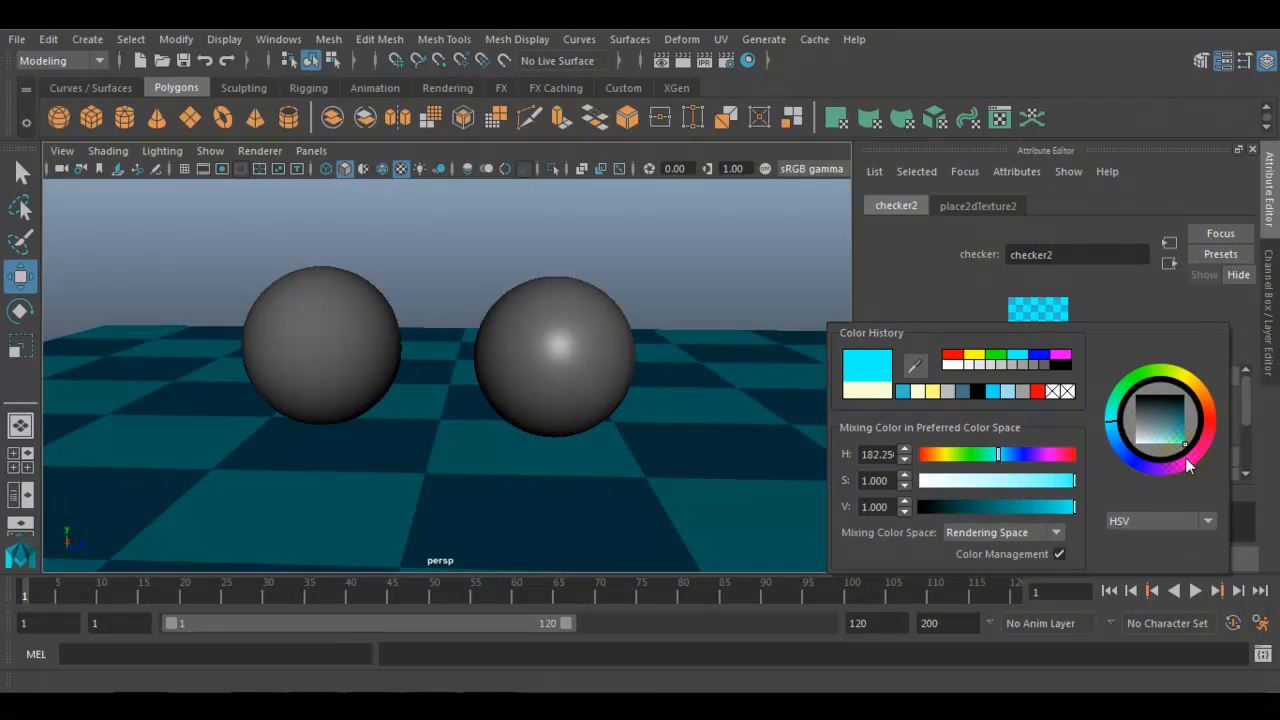
Set the color of the first sphere's Blinn material to orange-red, hue about 8, saturation 1 and value 1
left_click_drag(632, 471, 491, 411, "alt")
left_click(588, 328)
right_click(588, 326)
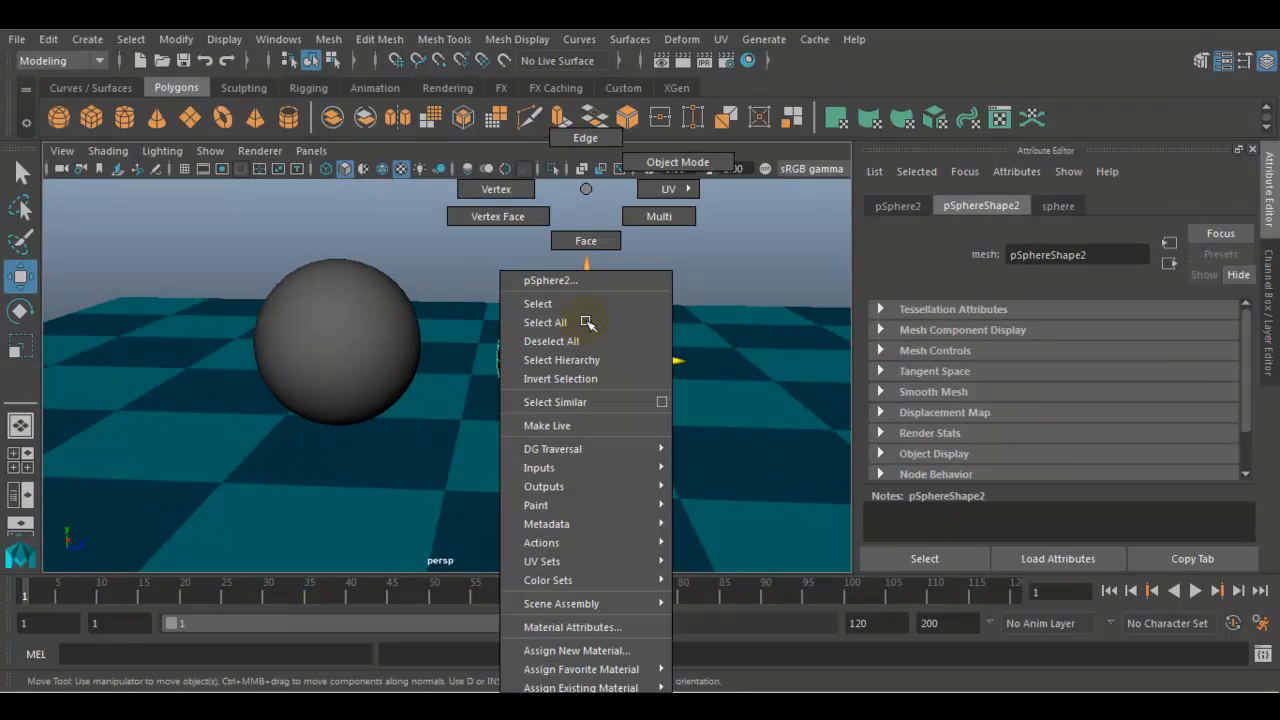
left_click(566, 627)
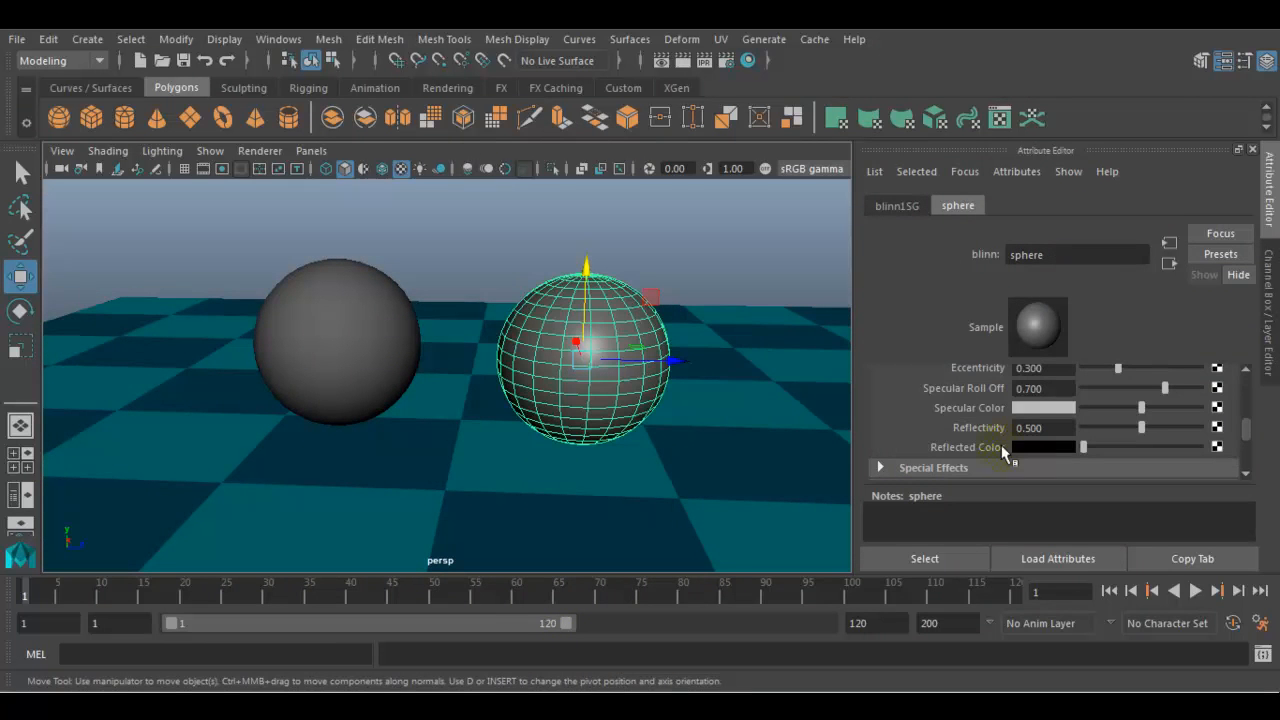
scroll(996, 428, "up", 5)
left_click(1035, 390)
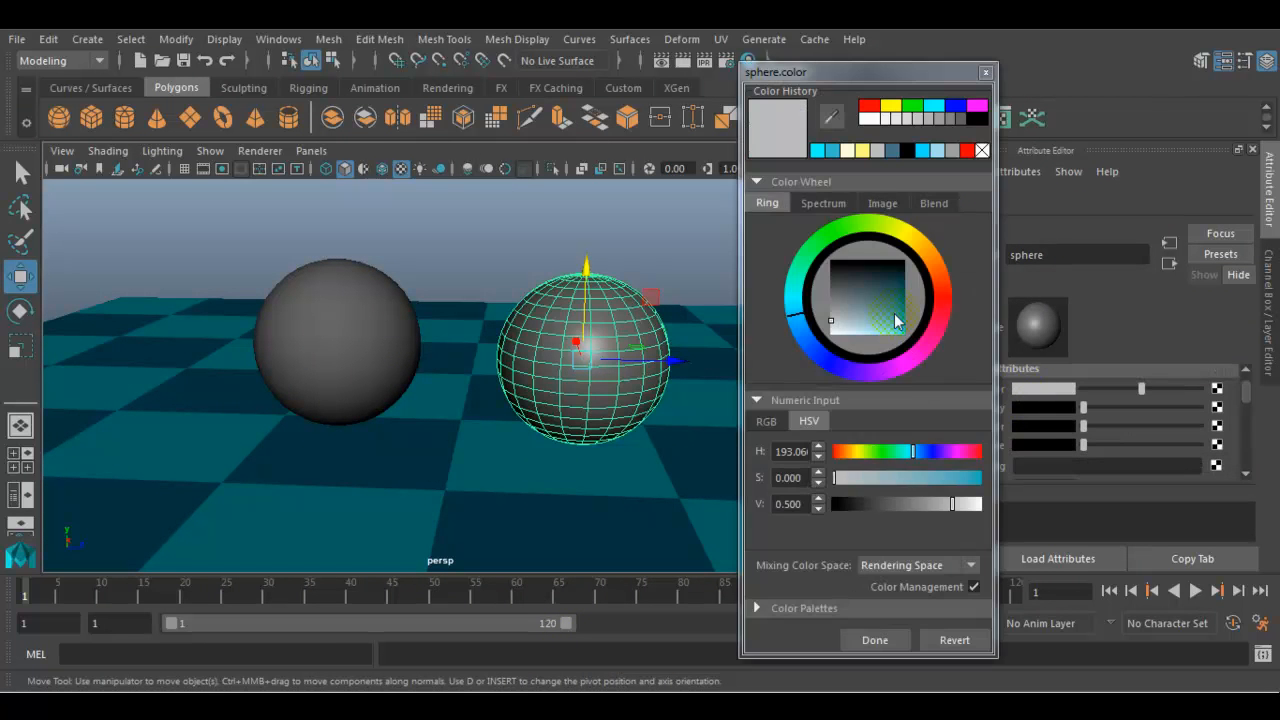
mouse_move(937, 264)
left_mouse_down()
mouse_move(942, 287)
mouse_move(889, 327)
mouse_move(909, 339)
left_mouse_up()
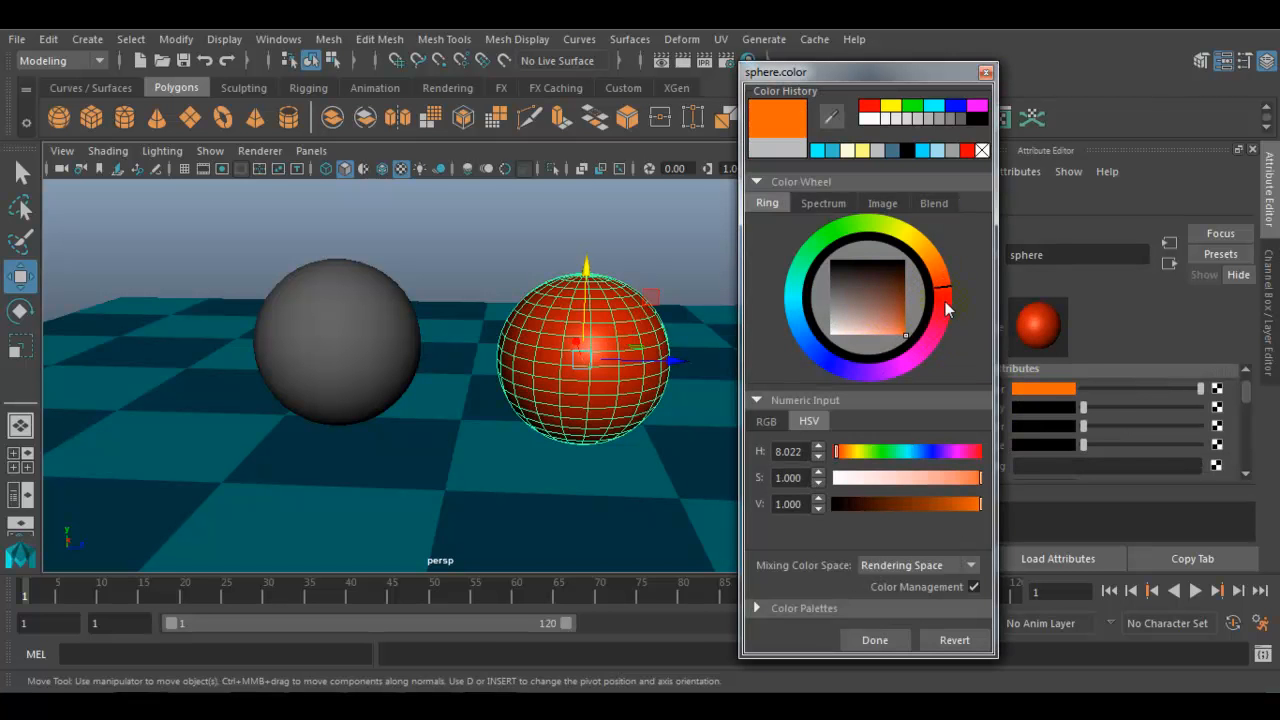
left_click(866, 636)
Set the color of the second sphere's Lambert material to yellow-green, hue about 84, saturation 1 and value 1
left_click(396, 310)
right_click(397, 311)
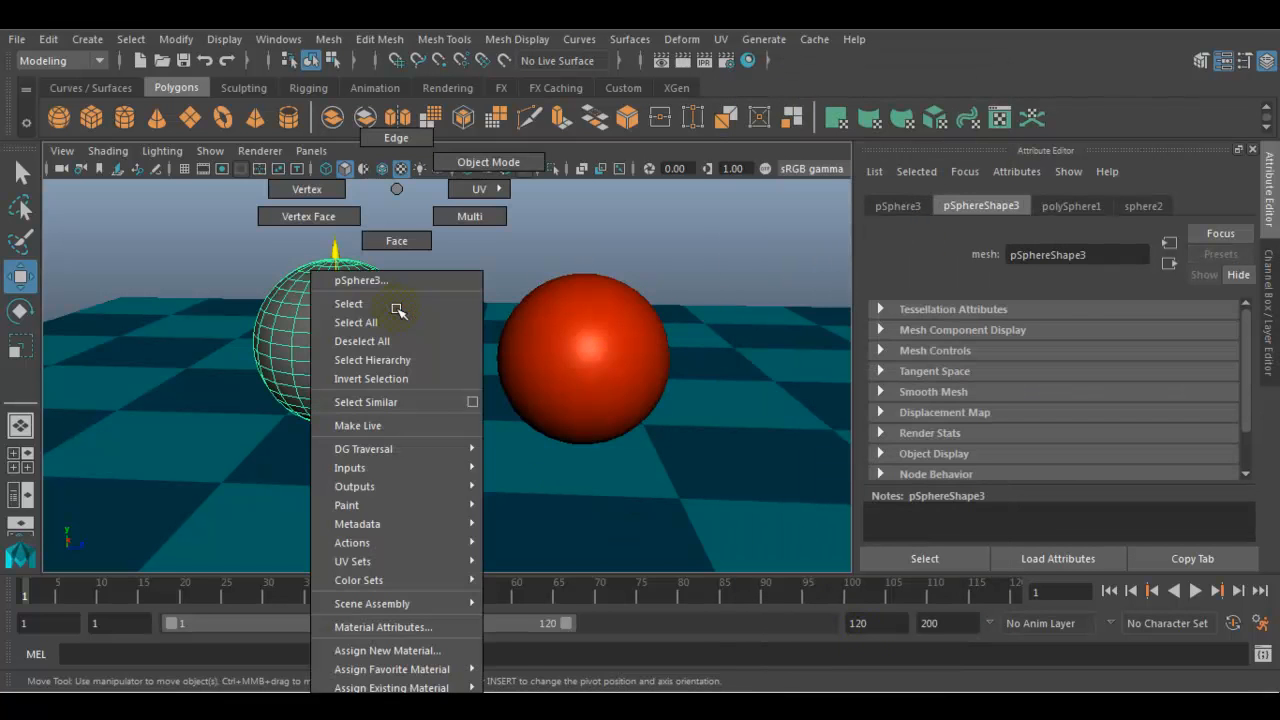
left_click(384, 628)
left_click(1063, 420)
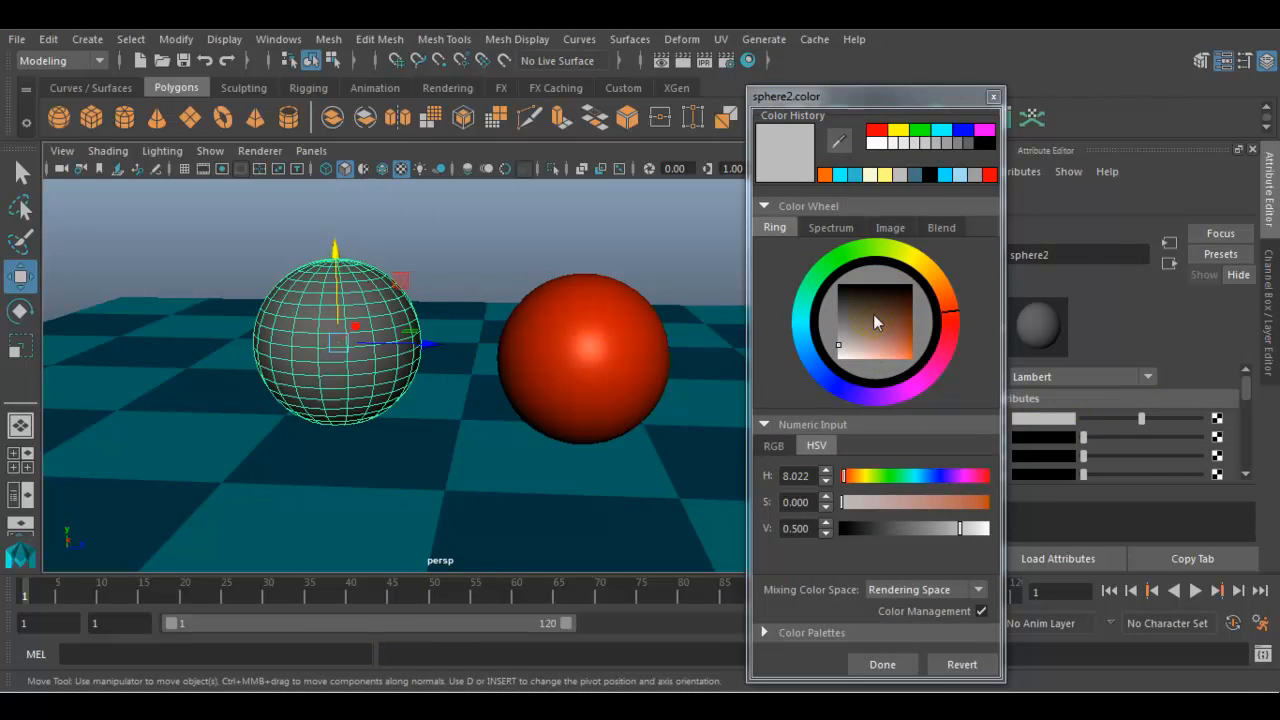
left_click(881, 252)
left_click_drag(877, 340, 938, 380)
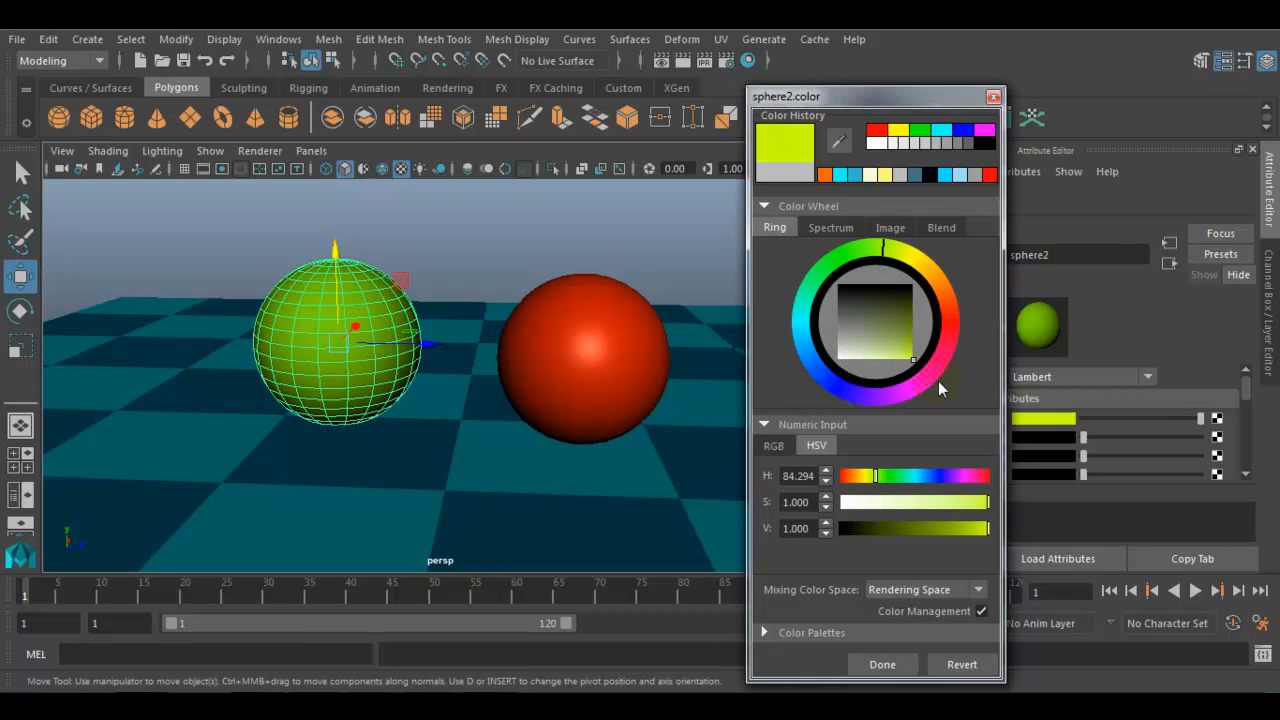
left_click(881, 664)
Show the channel box and examine the floor and spheres, selecting them and viewing the scene from different heights
left_click(1269, 318)
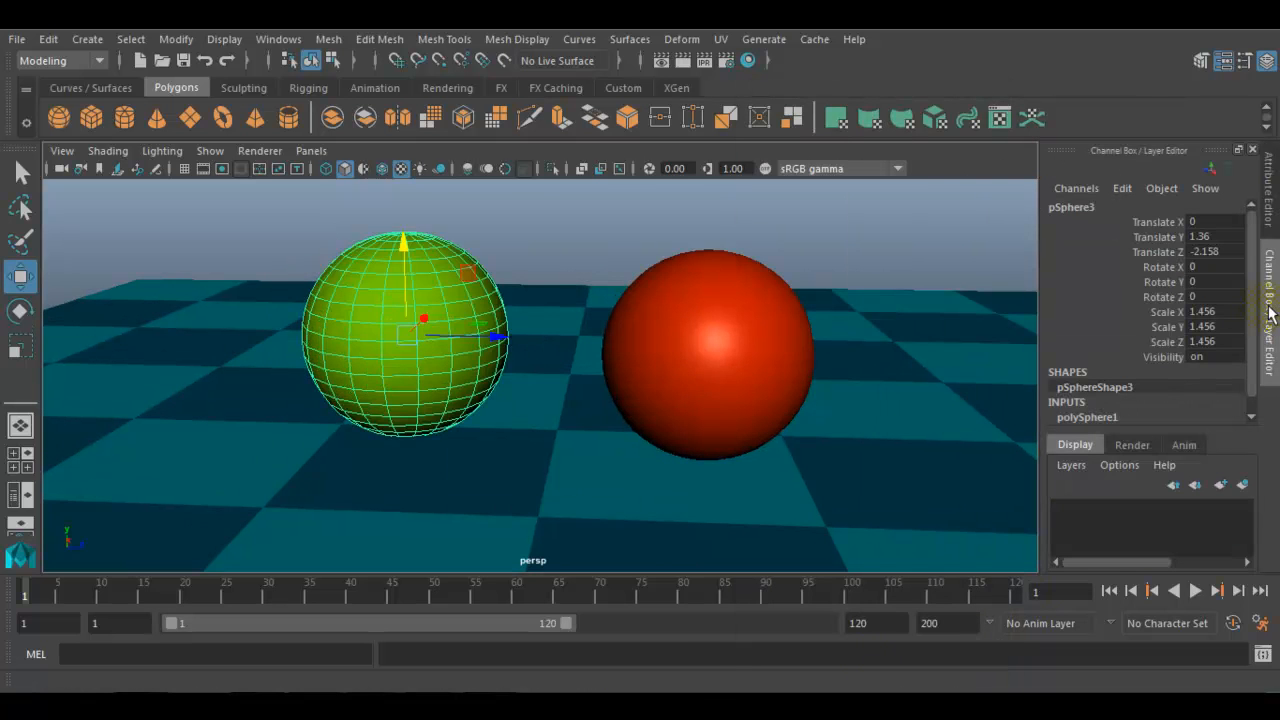
left_click_drag(794, 366, 708, 324, "alt")
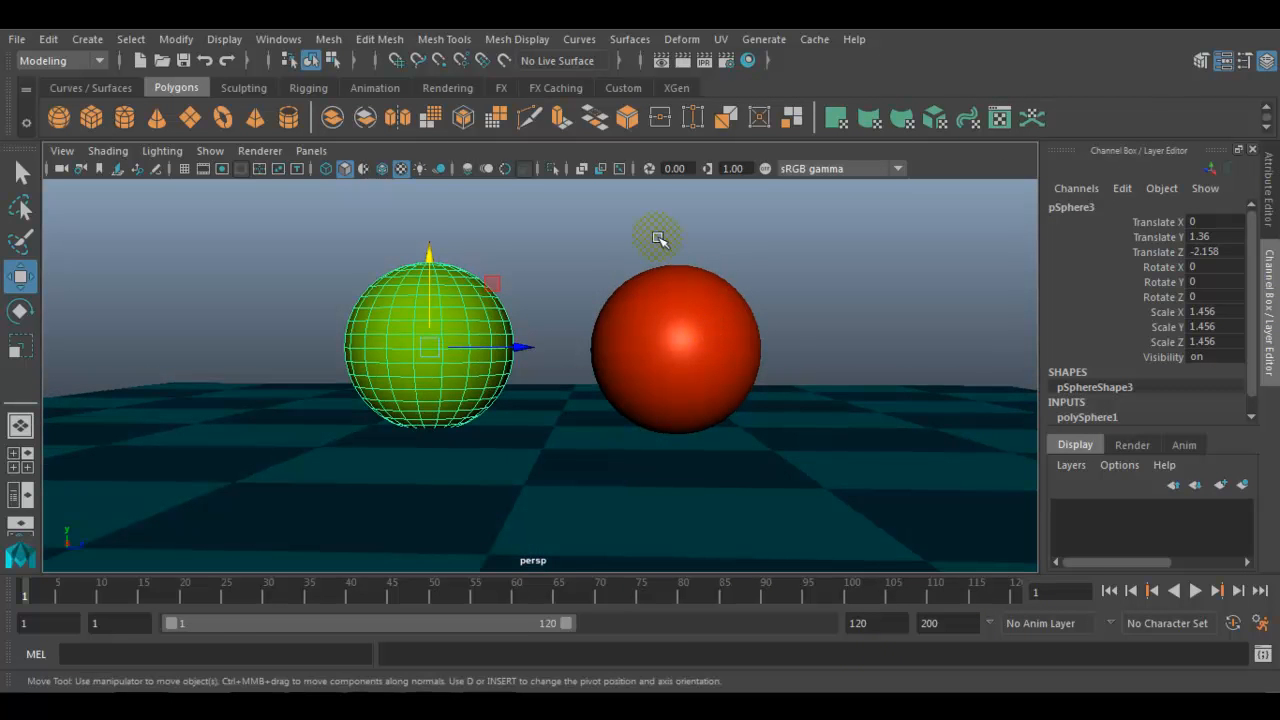
left_click_drag(623, 229, 706, 327)
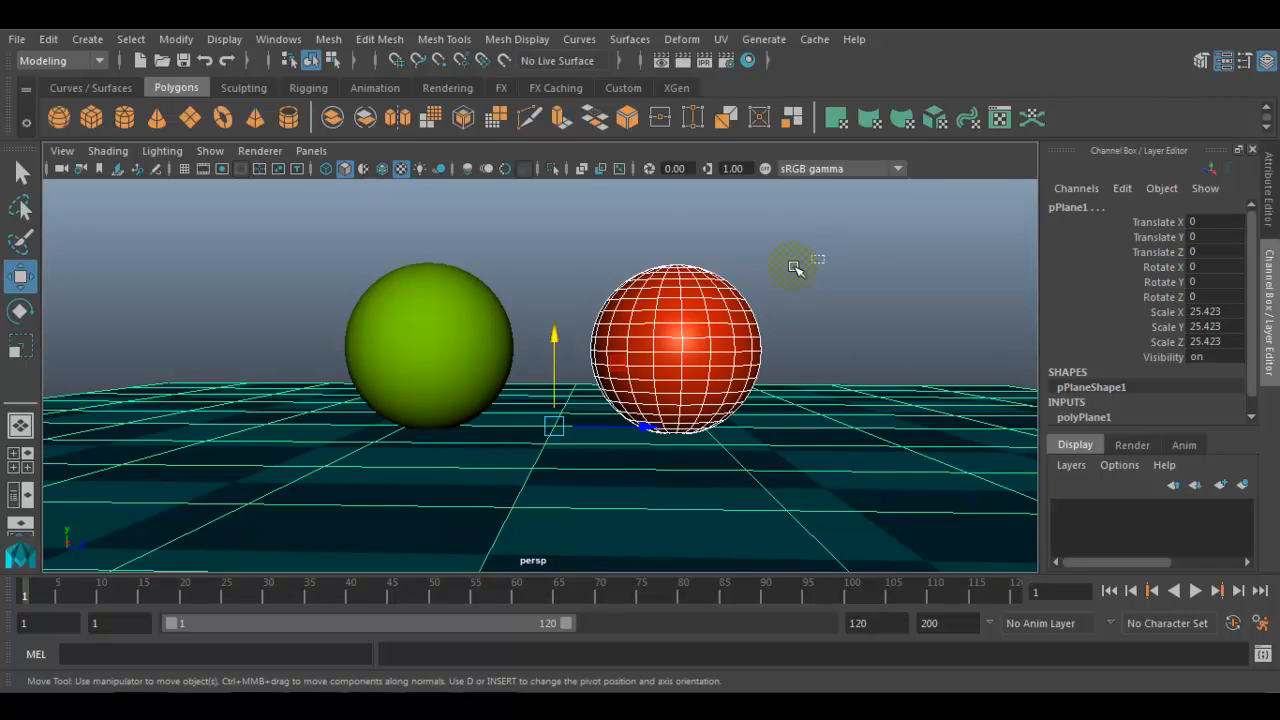
left_click(645, 340)
left_click_drag(890, 248, 867, 433)
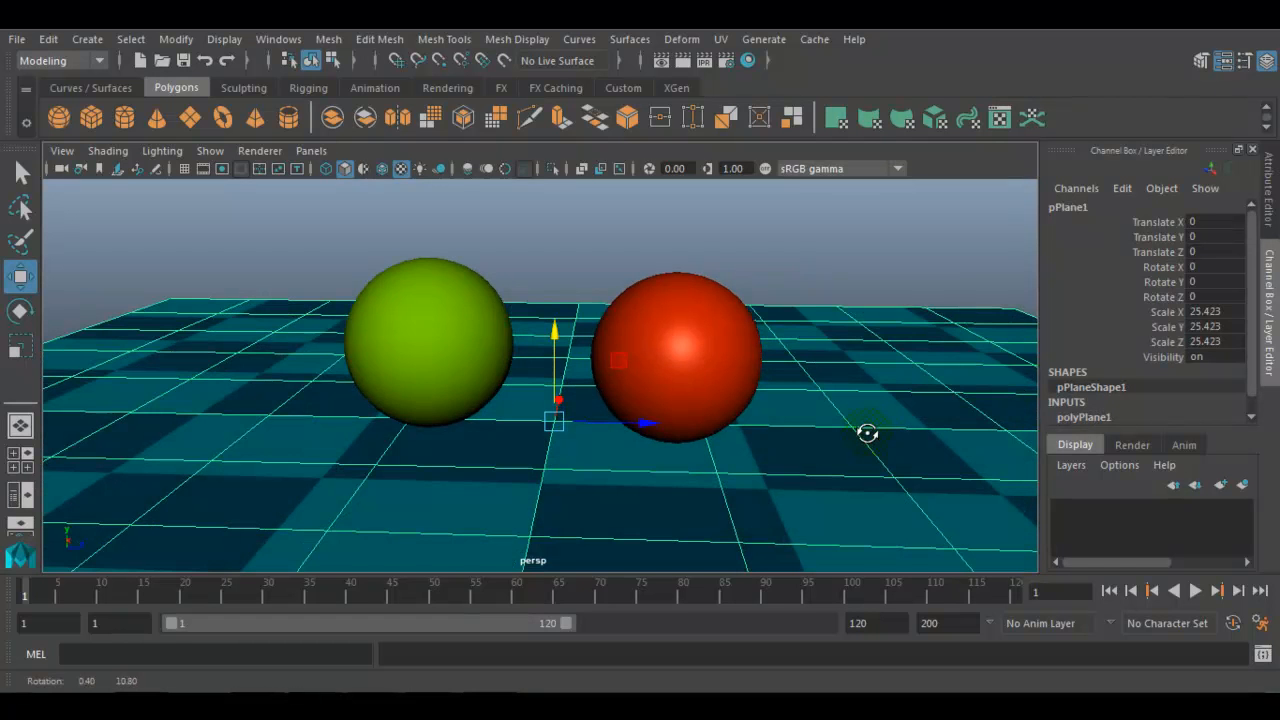
left_click(460, 290)
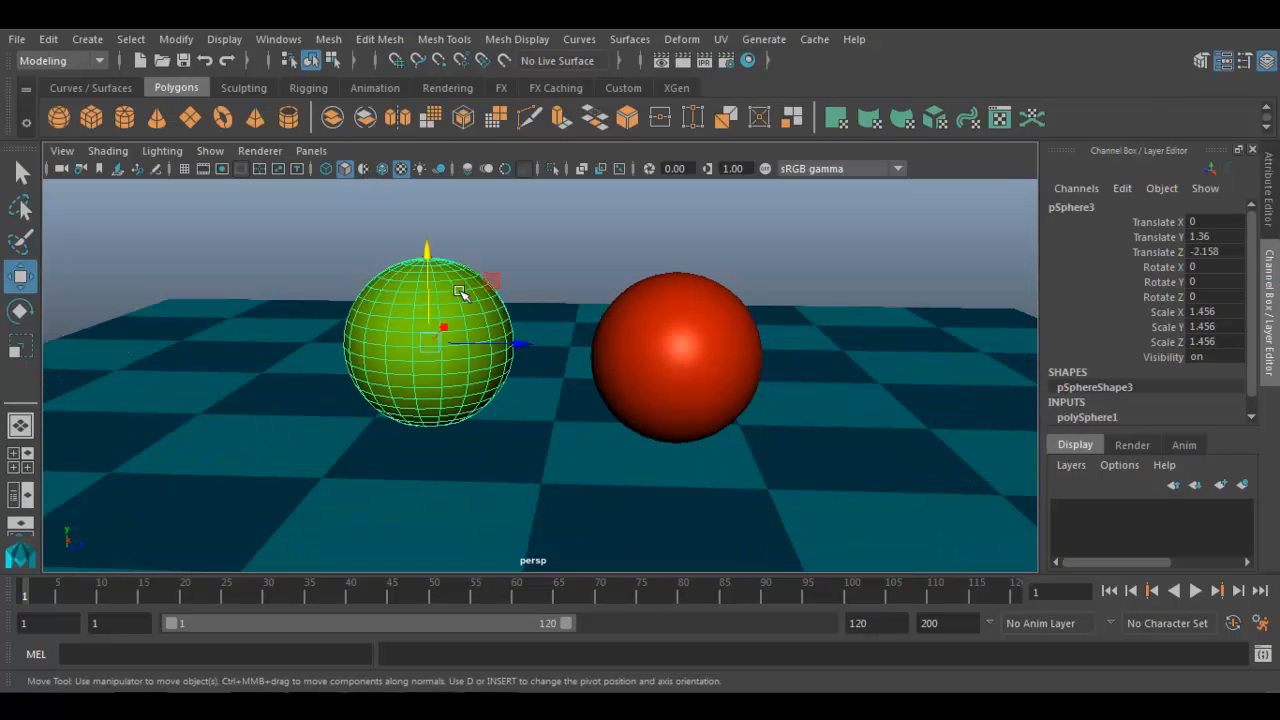
Render a closer, low view of both spheres, view the image without color management and close the render
left_click_drag(460, 290, 660, 400, "alt")
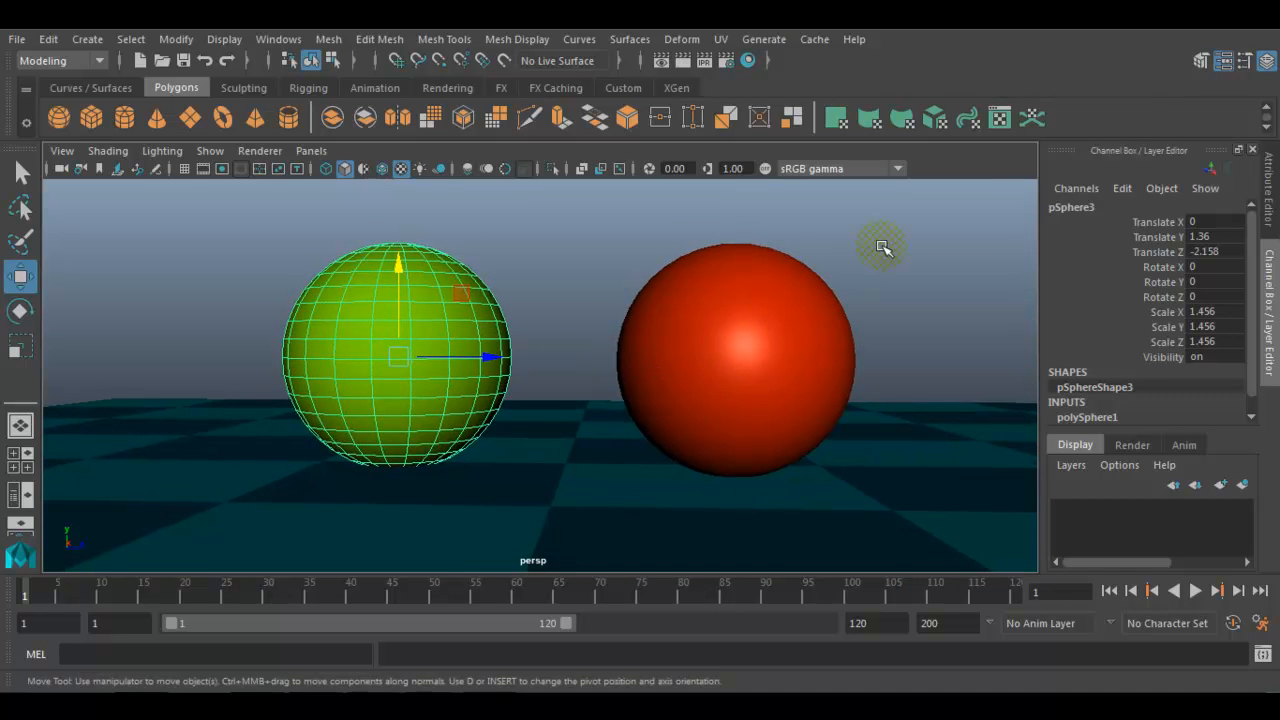
left_click(884, 249)
left_click(683, 61)
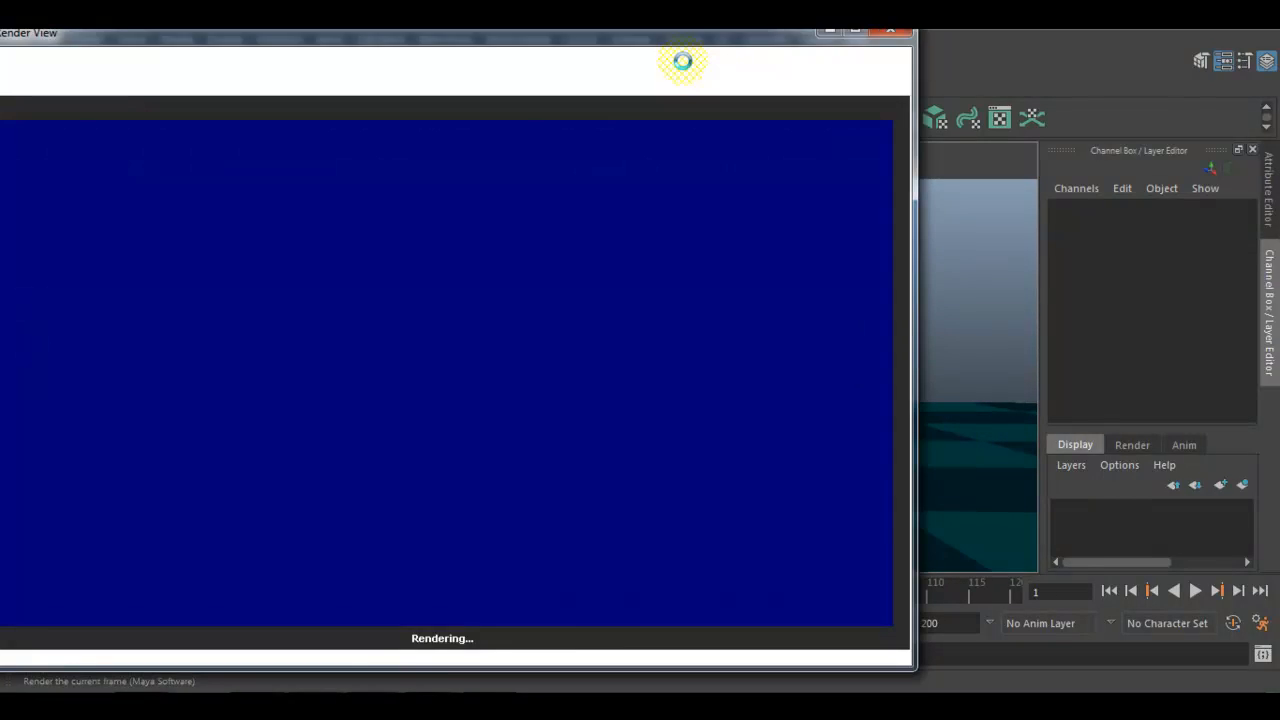
left_click_drag(667, 31, 798, 44)
left_click(828, 81)
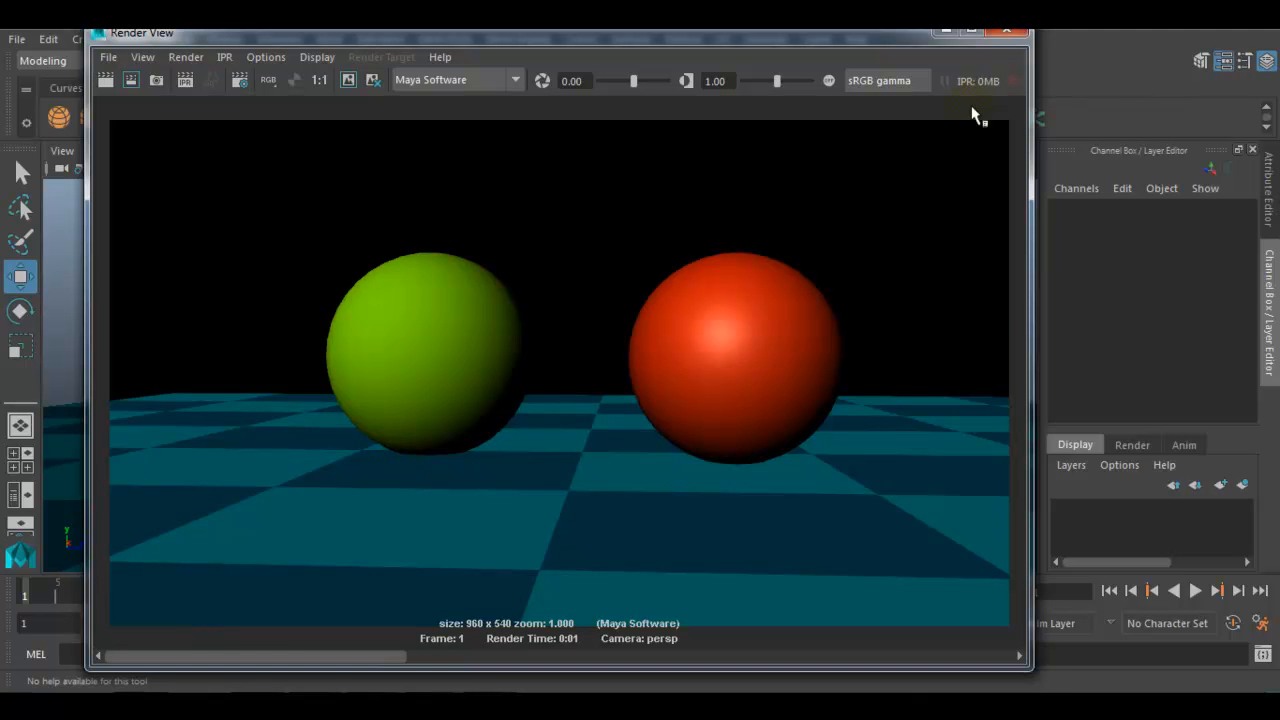
left_click(1006, 30)
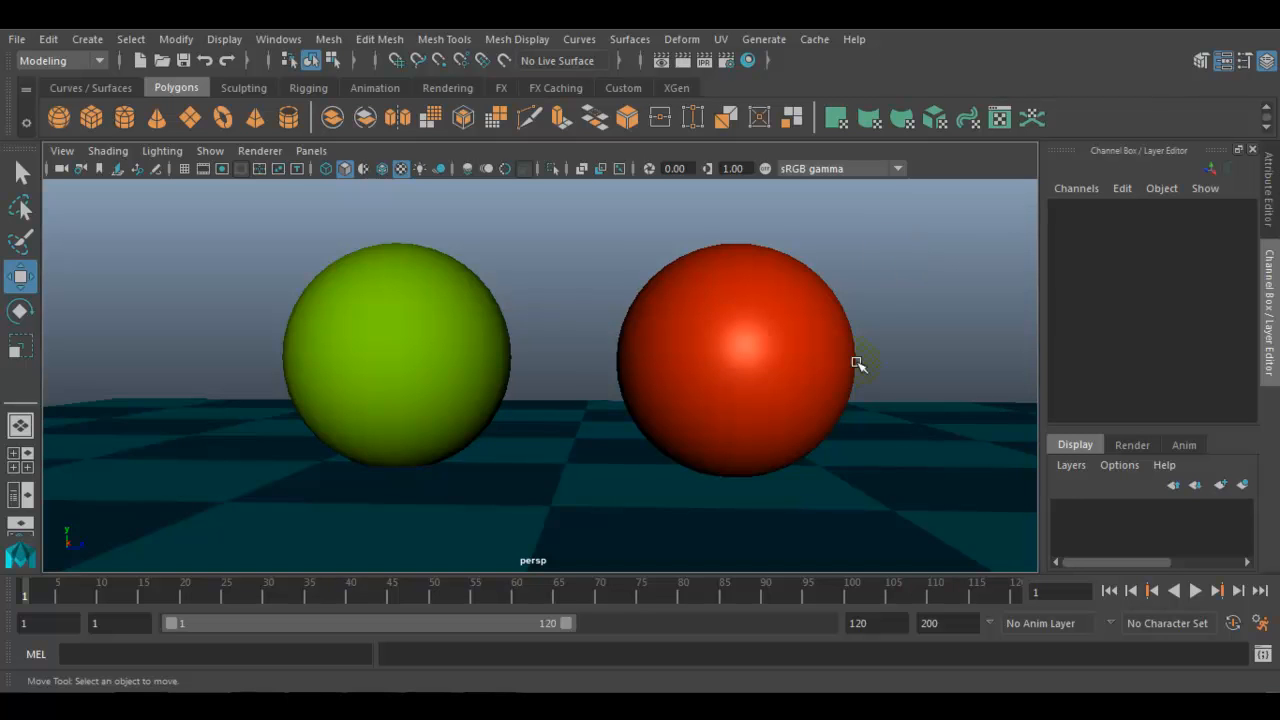
Enable Raytracing in the Maya Software render settings and close the settings
left_click(727, 60)
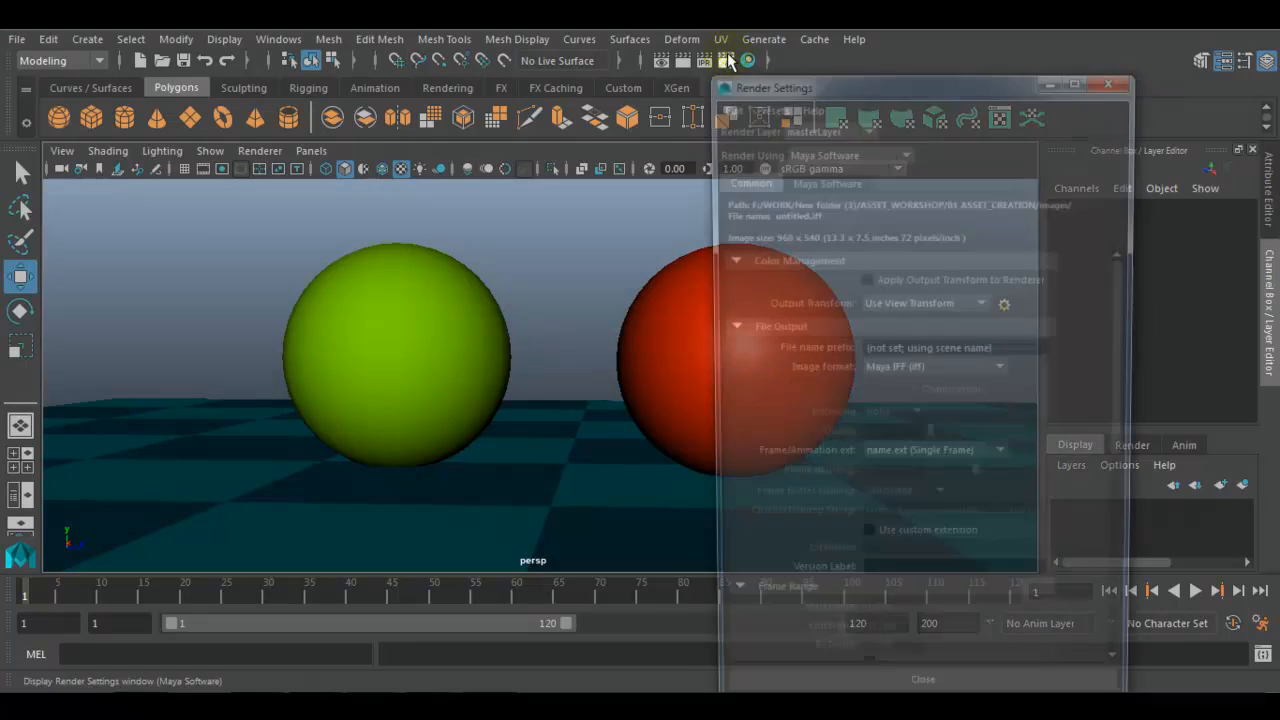
left_click_drag(775, 87, 707, 75)
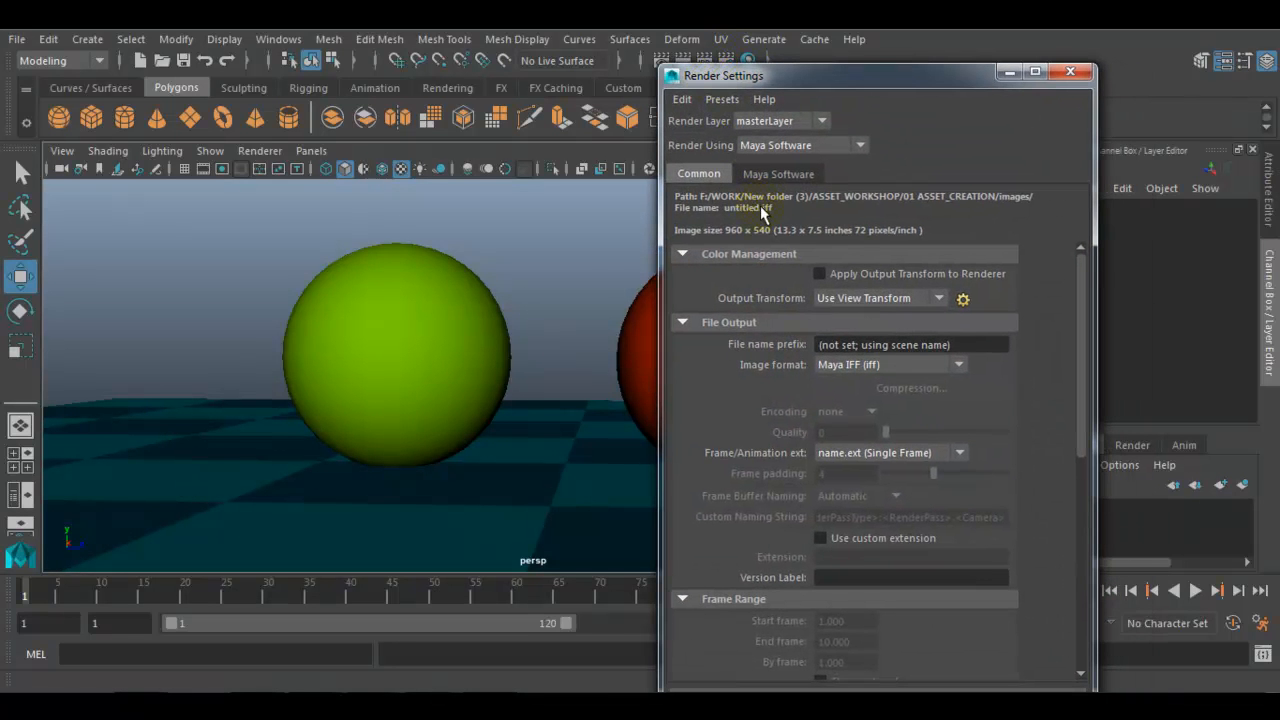
left_click(756, 175)
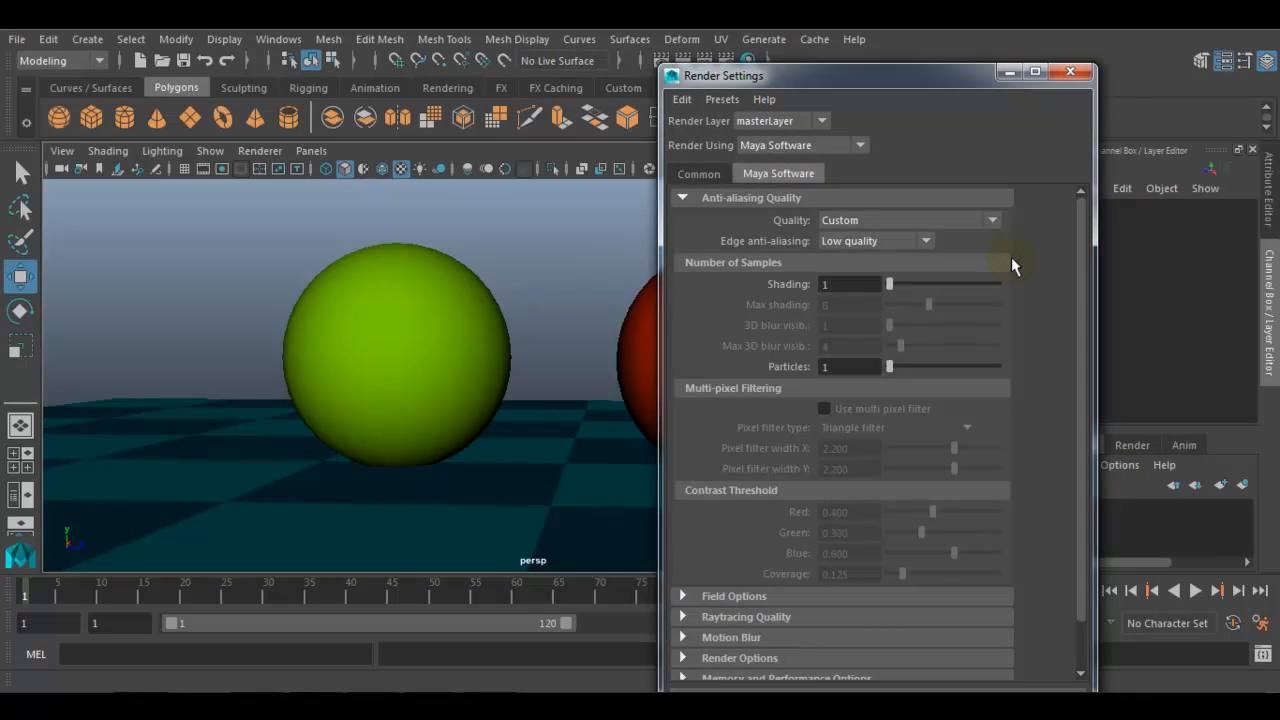
left_click_drag(1079, 263, 1081, 309)
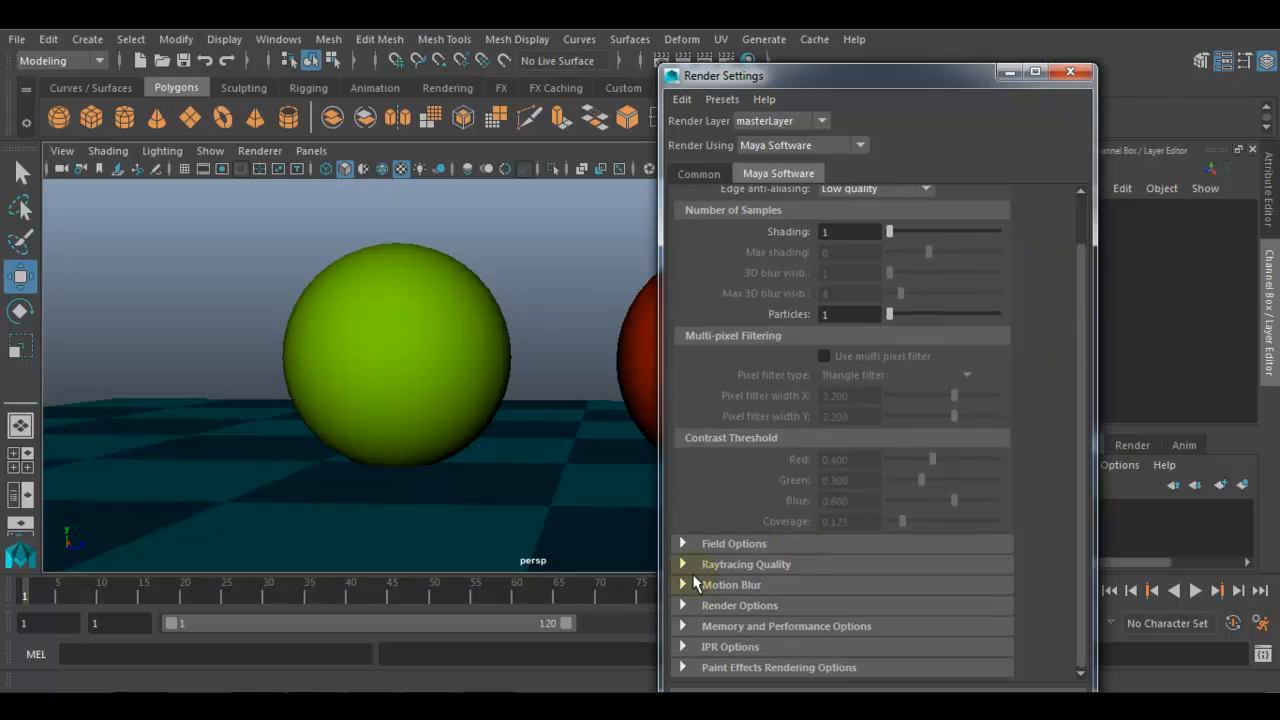
left_click(789, 565)
scroll(789, 564, "down", 1)
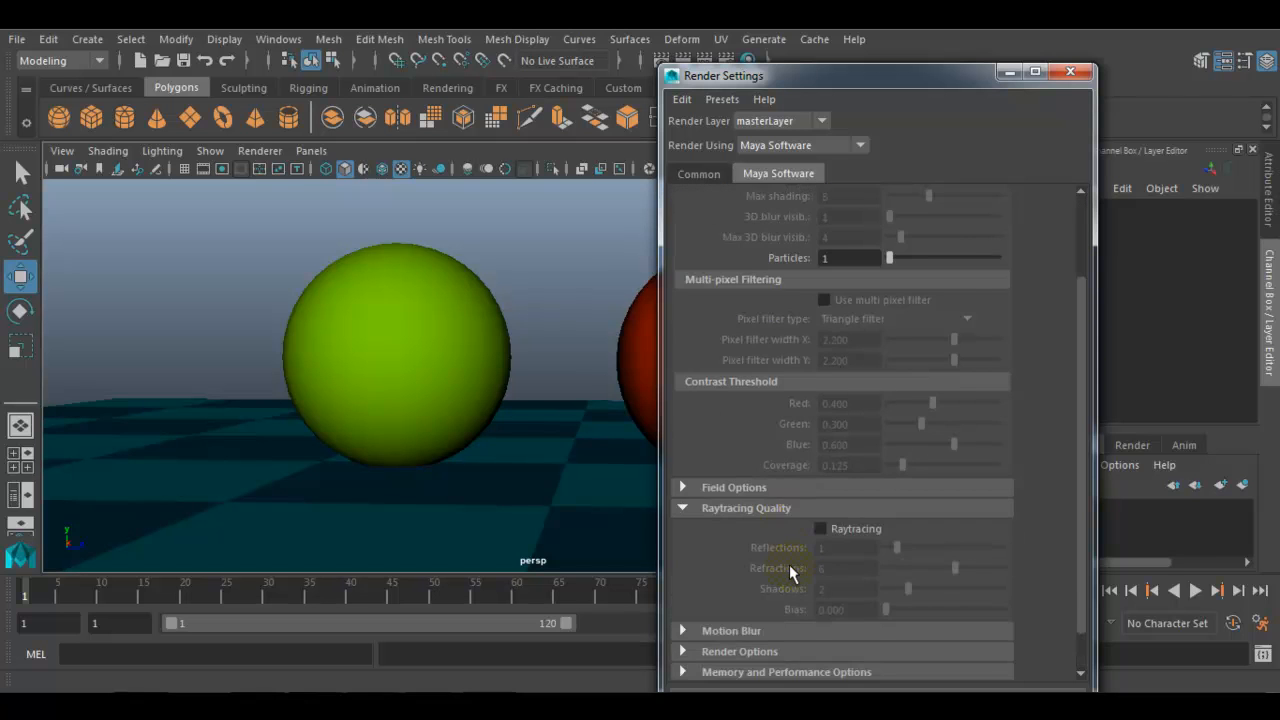
scroll(789, 564, "down", 1)
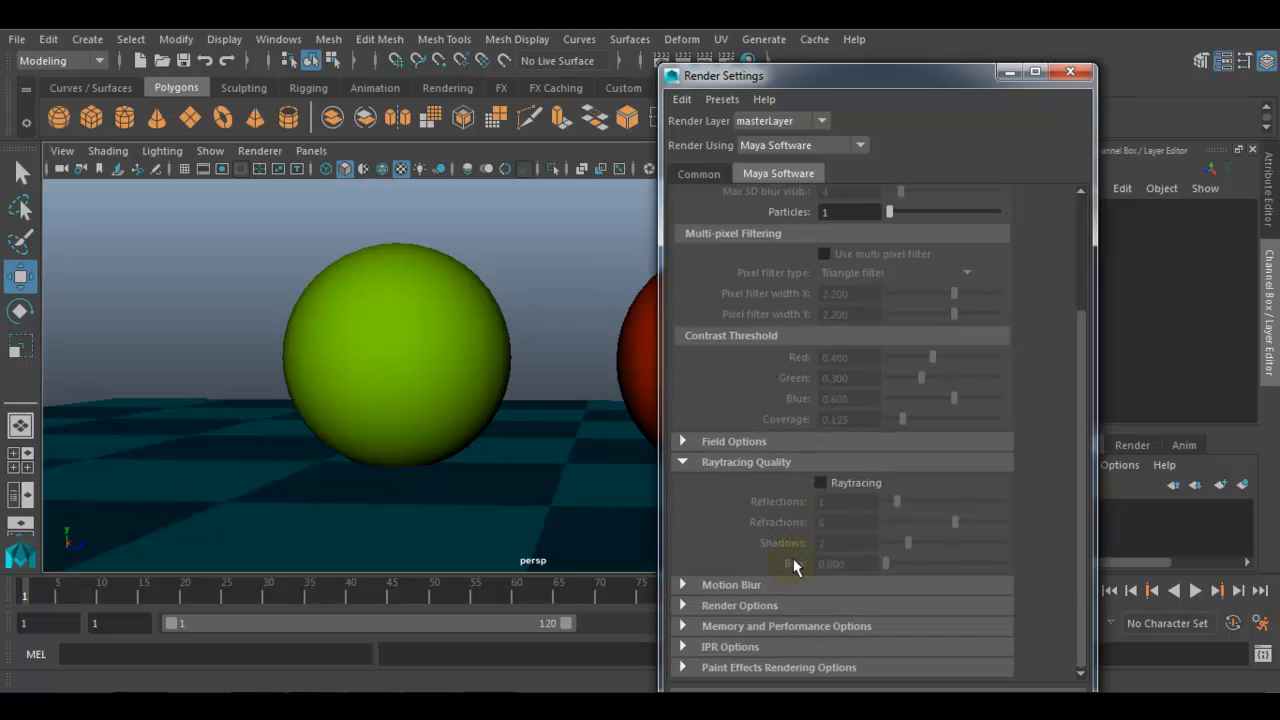
left_click(831, 485)
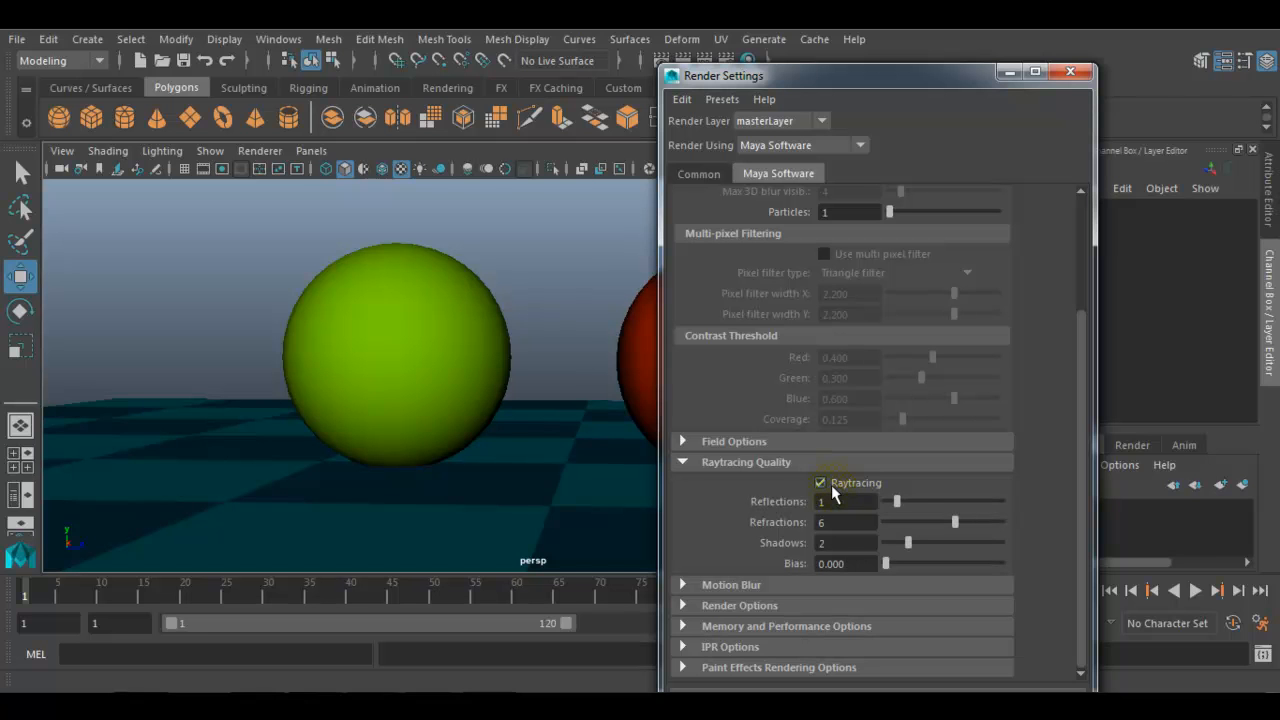
left_click(1070, 71)
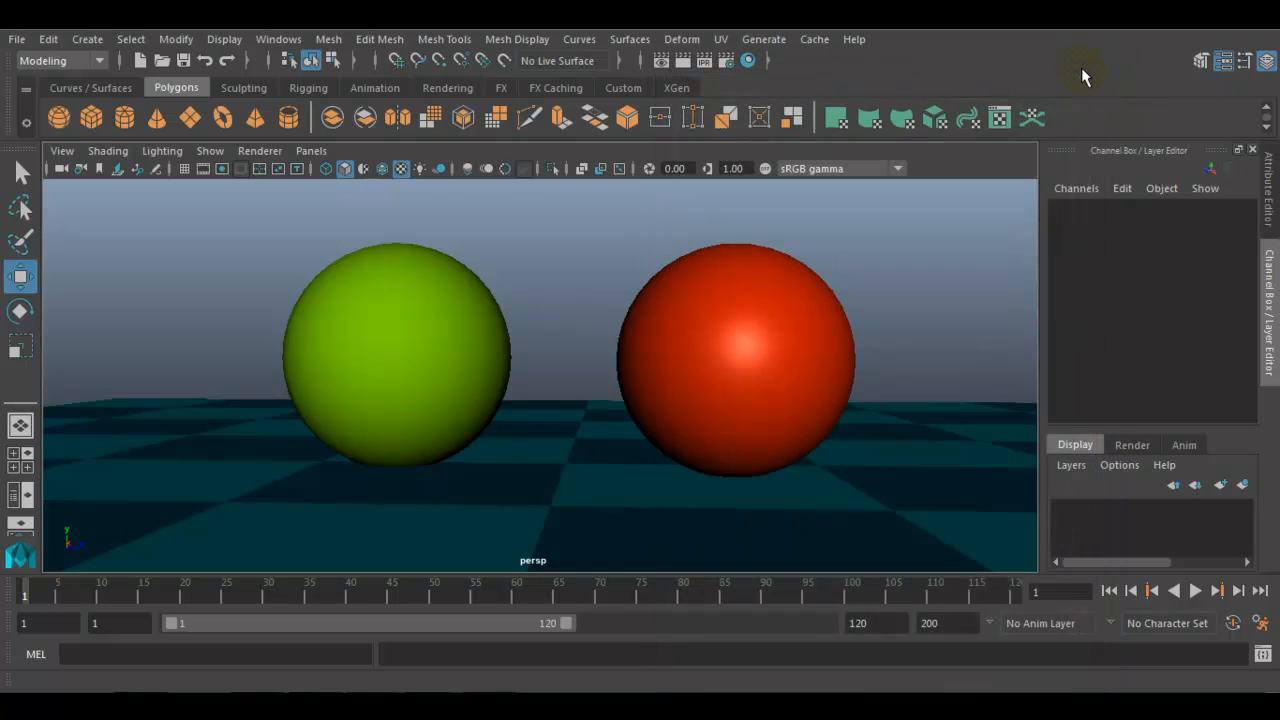
Render the current frame with raytracing on and move the Render View clear of the spheres
left_click(683, 64)
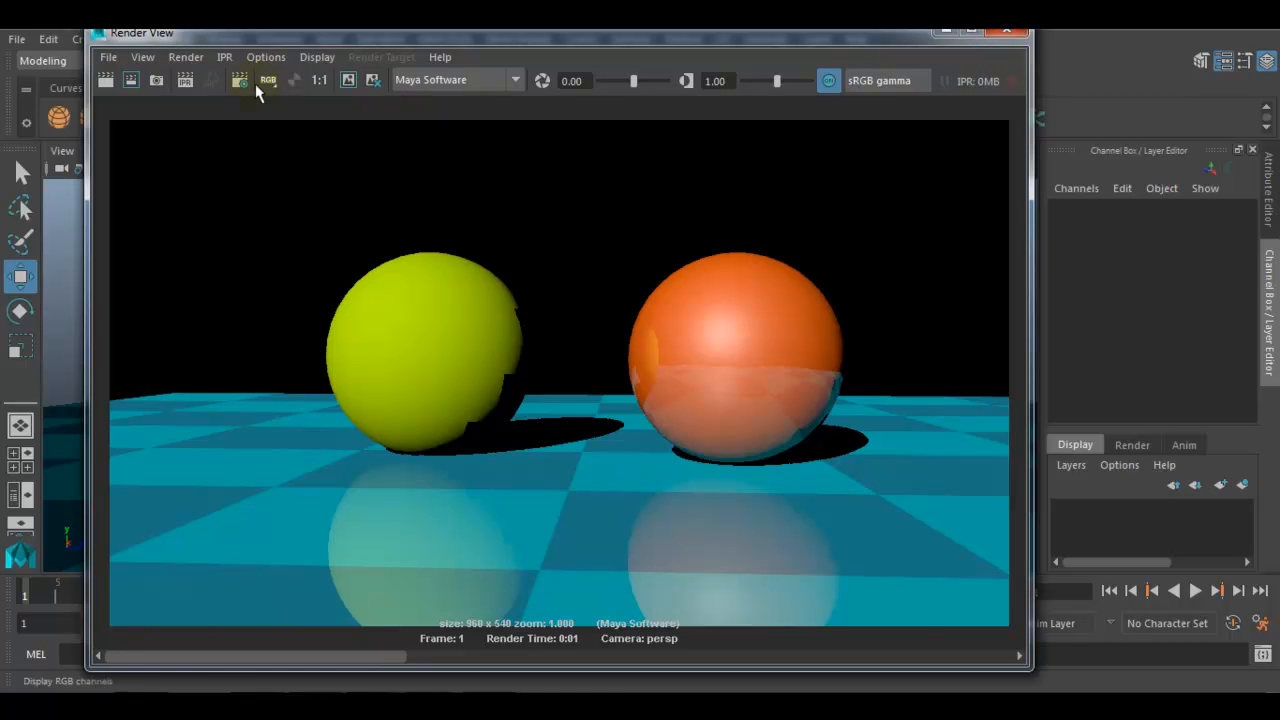
left_click_drag(832, 33, 702, 478)
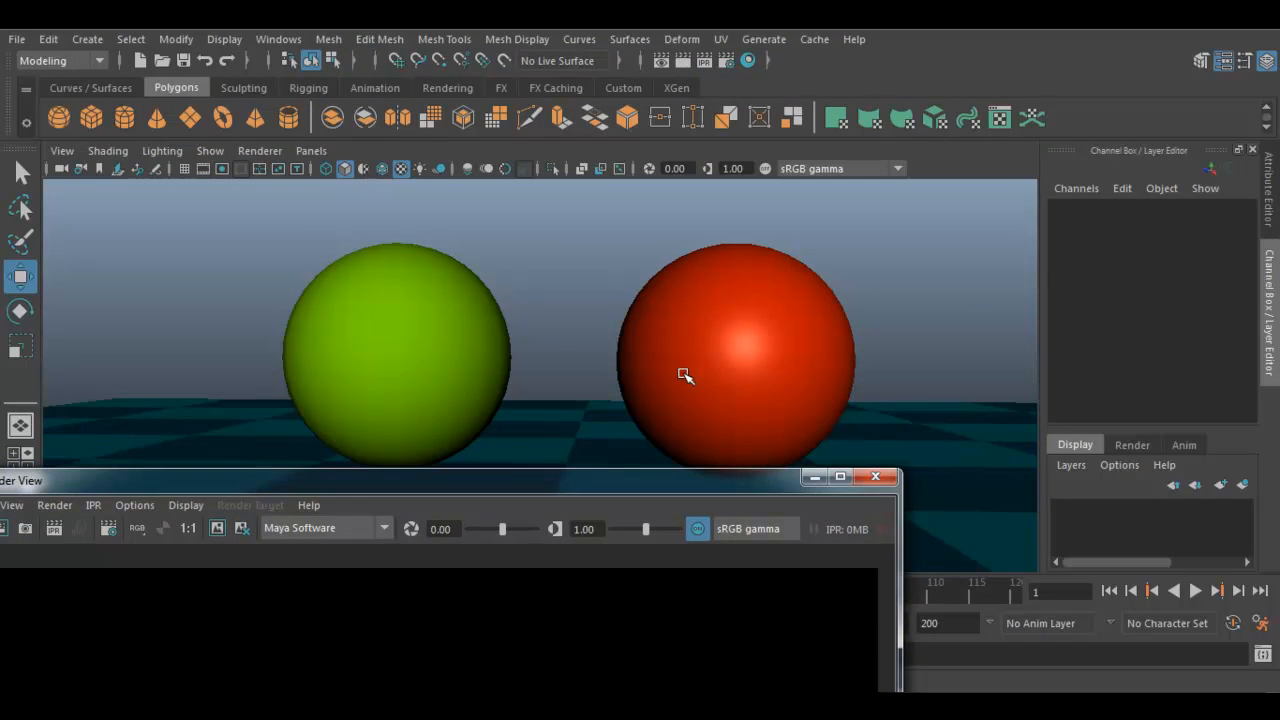
Open the Blinn material attributes of the red sphere and bring the Render View back into sight beside them
left_click(739, 311)
right_click_drag(739, 311, 734, 628)
left_click_drag(687, 483, 744, 105)
left_click(1059, 207)
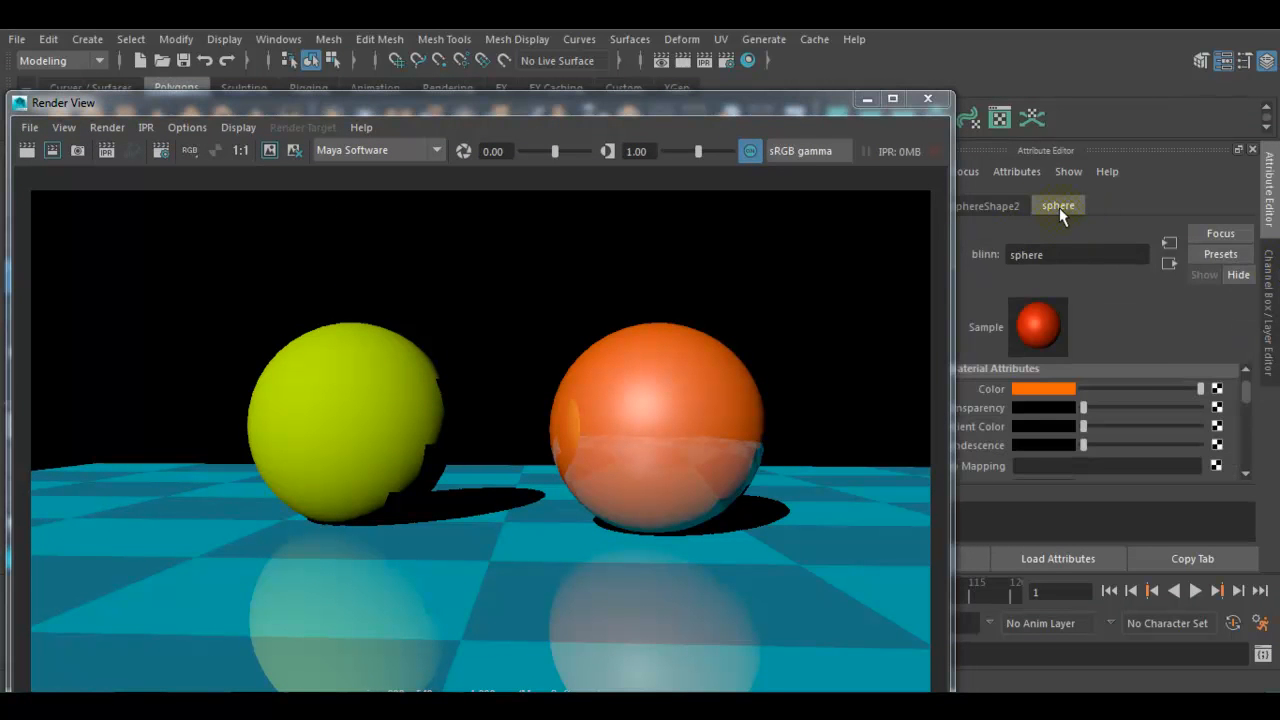
Lower the Reflectivity of the red sphere's Blinn material in its specular shading attributes
scroll(1160, 437, "down", 2)
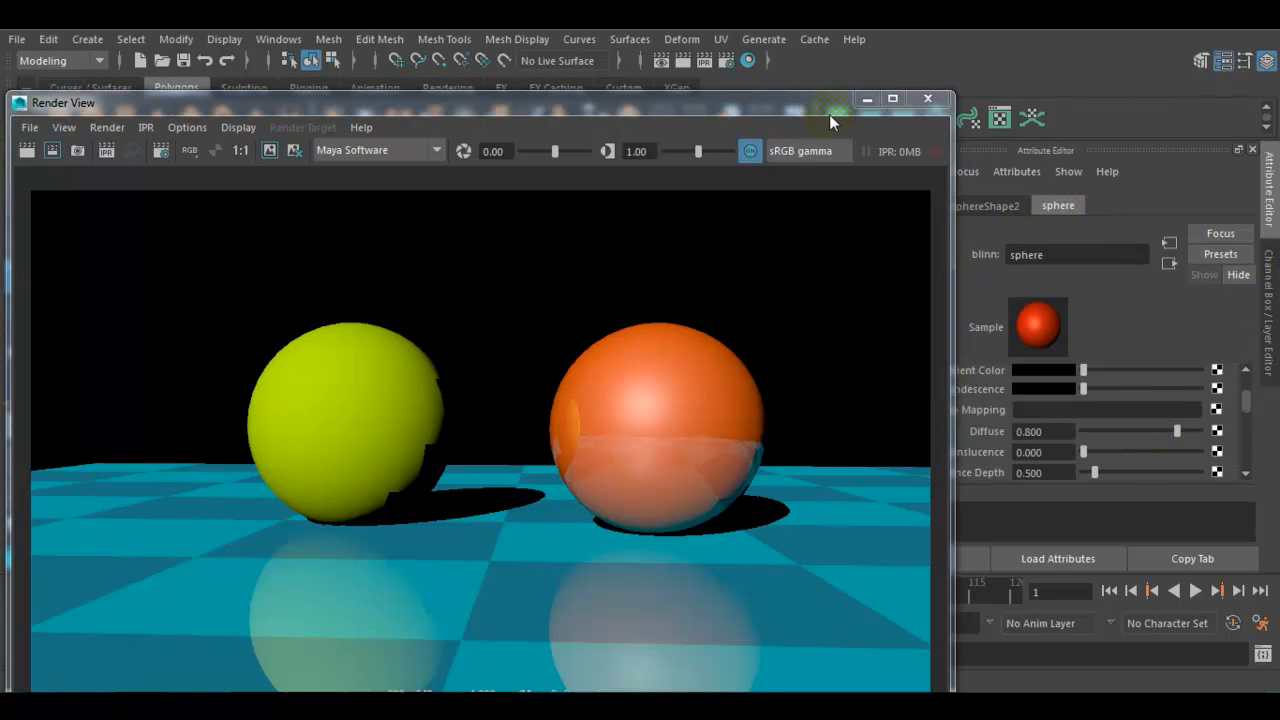
left_click_drag(816, 106, 731, 85)
scroll(1104, 413, "down", 3)
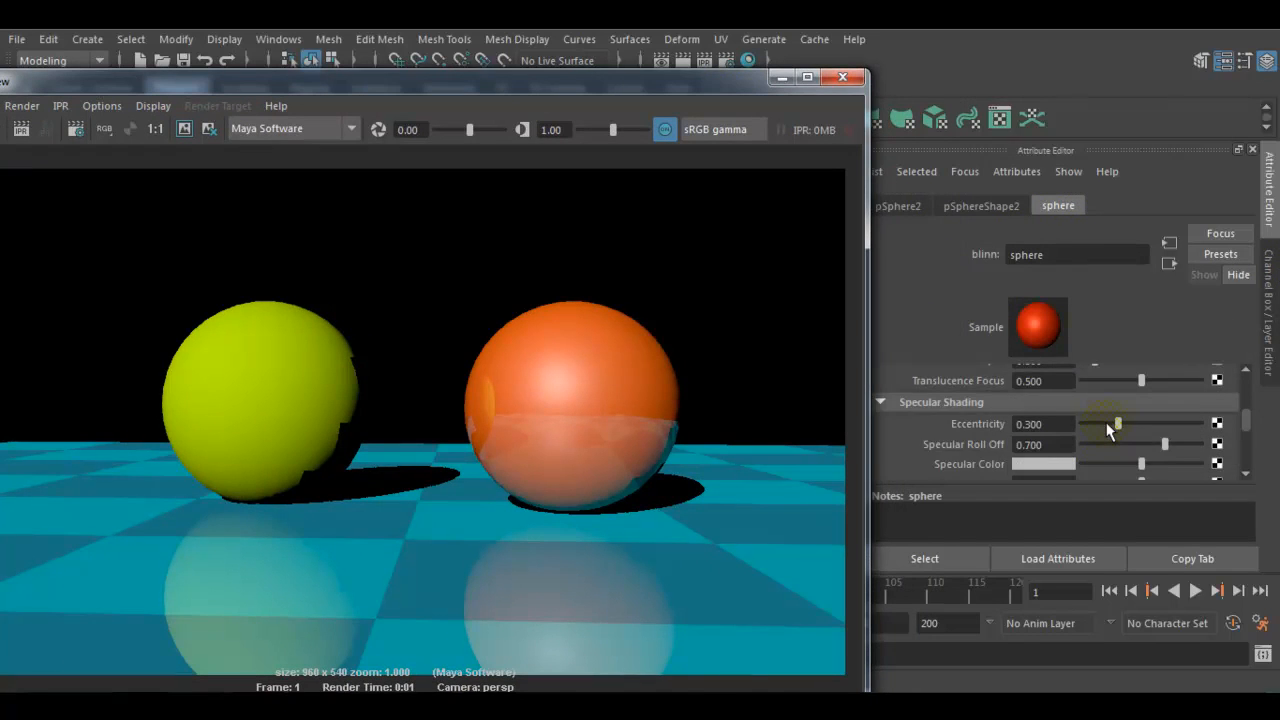
scroll(1110, 430, "down", 2)
left_click_drag(1141, 428, 1096, 443)
Re-render the frame with the lowered reflectivity and view the image without color management
left_click_drag(515, 79, 759, 21)
left_click(213, 72)
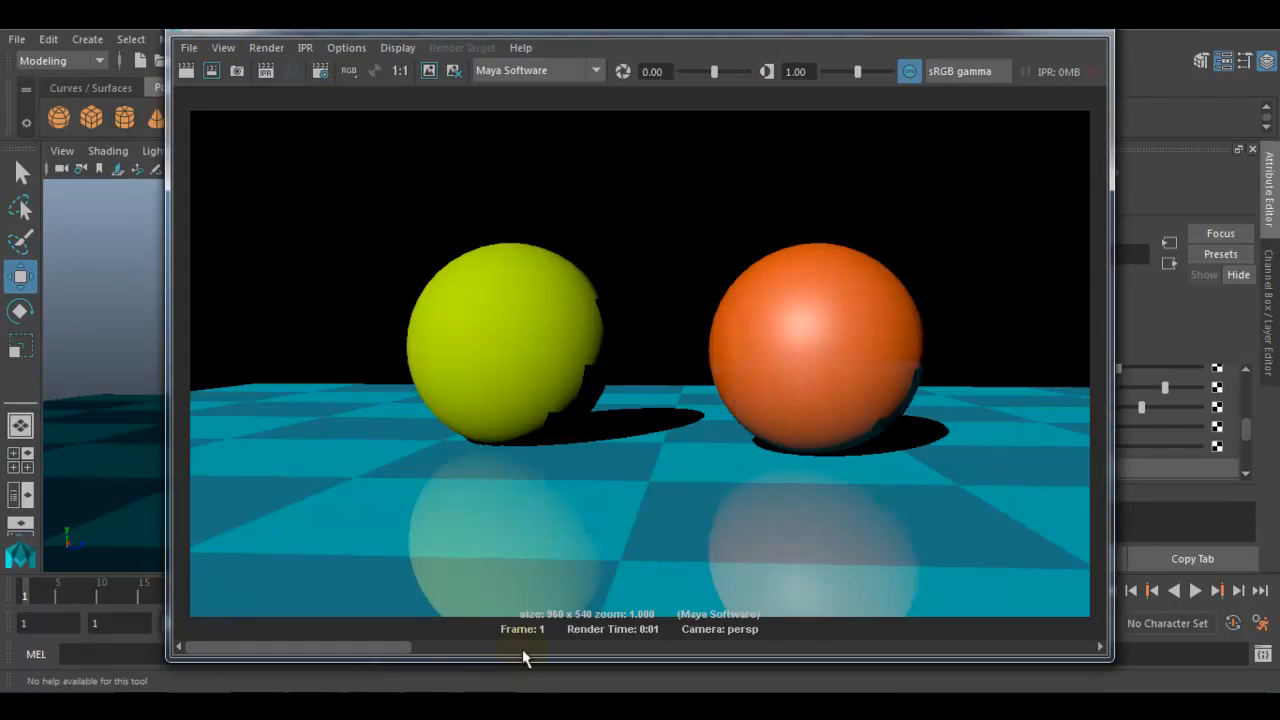
left_click(909, 71)
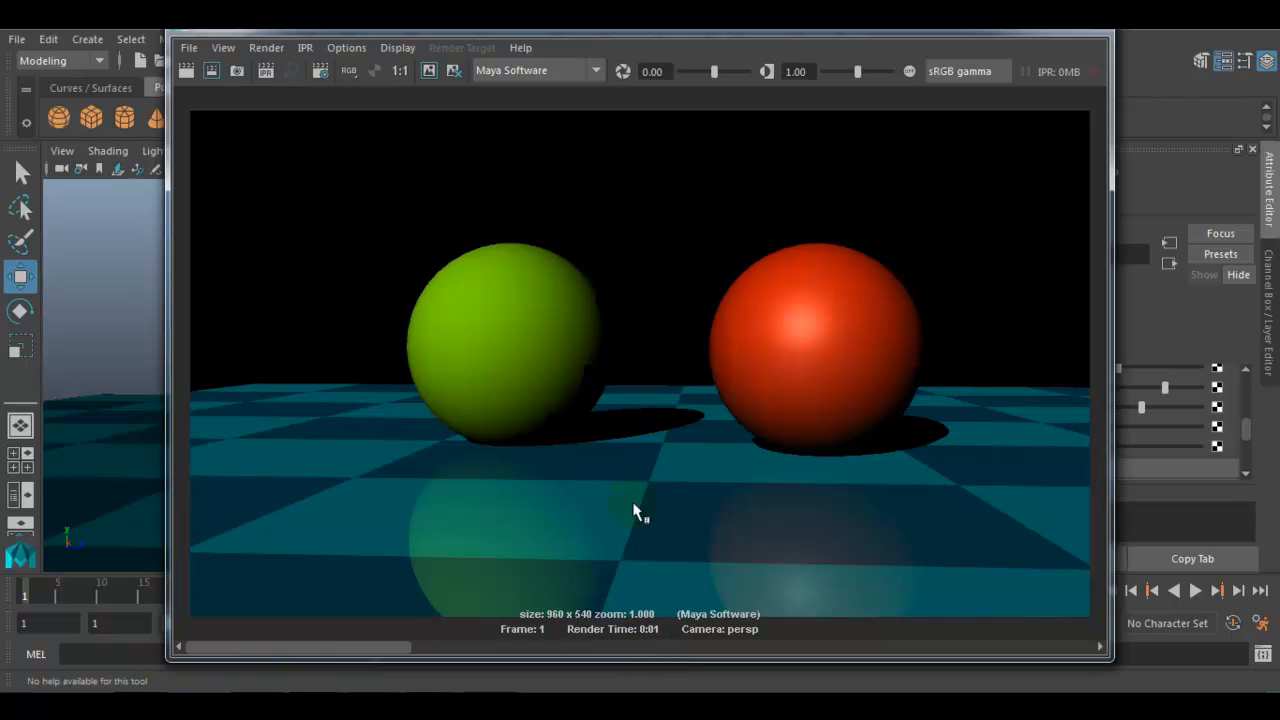
Set the red sphere's Reflectivity to 1.000 and re-render the region around it and the frame with color management on
left_click_drag(680, 227, 973, 505)
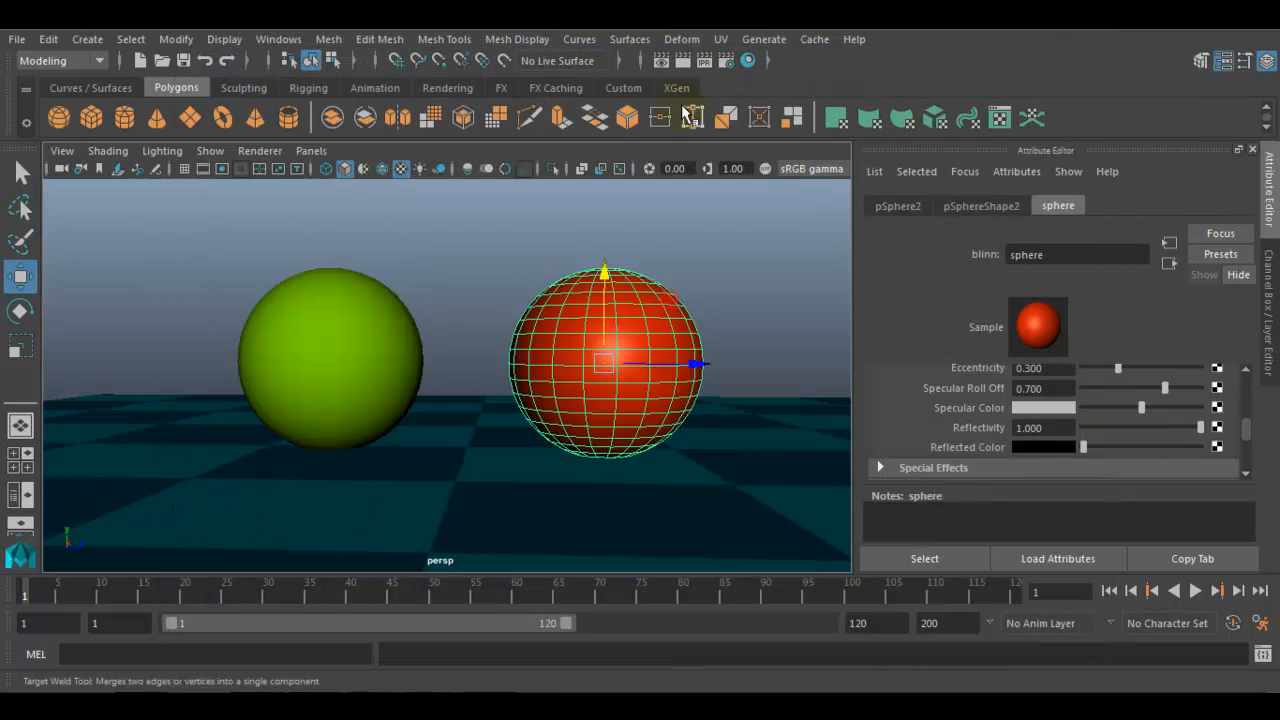
left_click(663, 62)
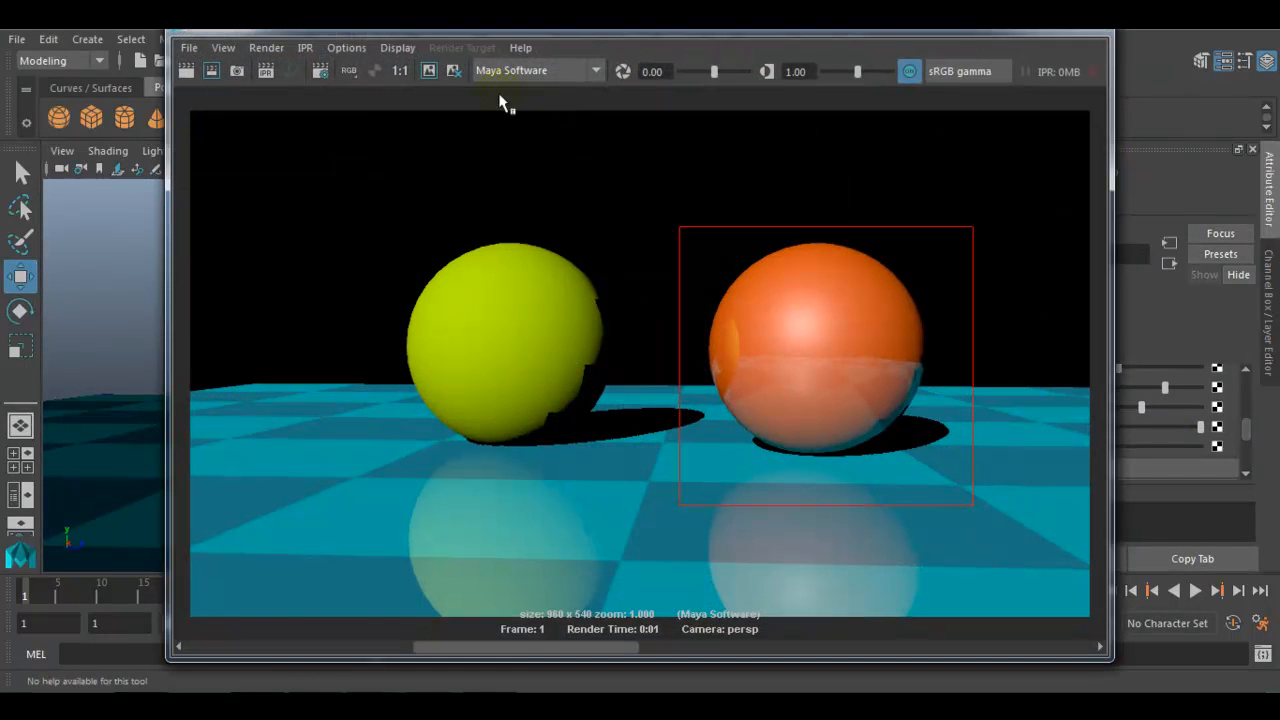
left_click(188, 72)
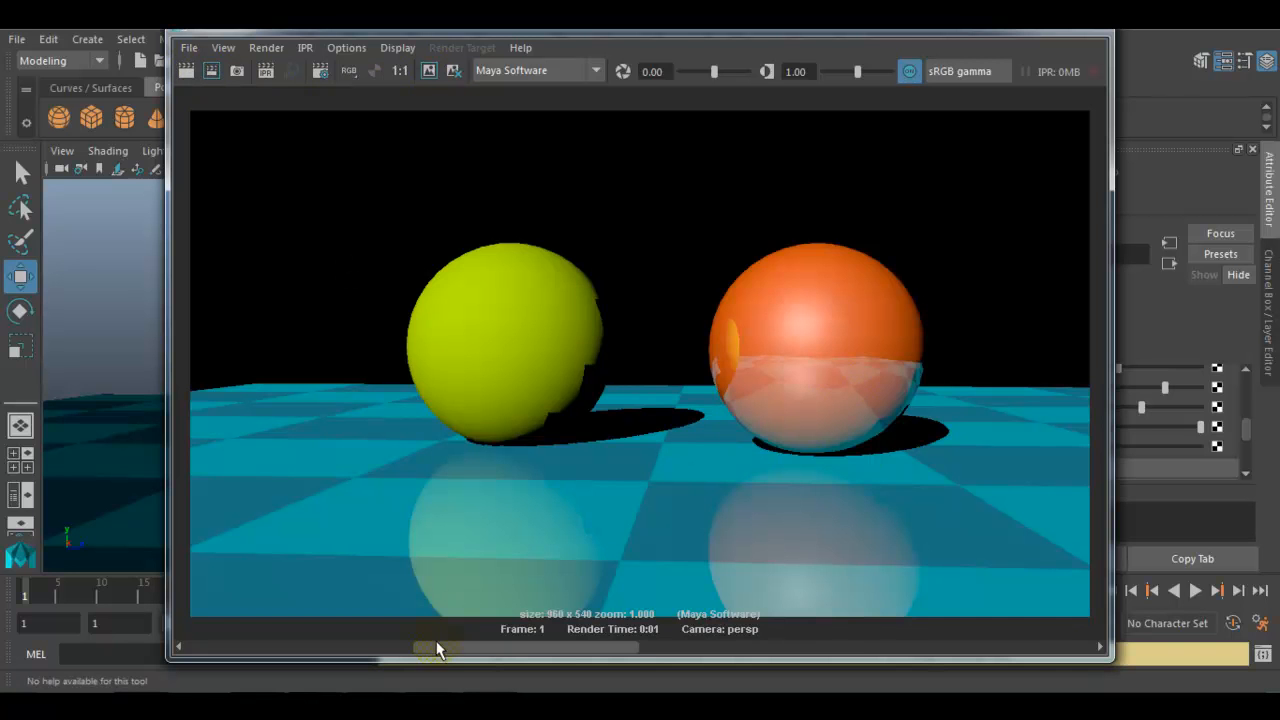
left_click_drag(462, 656, 284, 629)
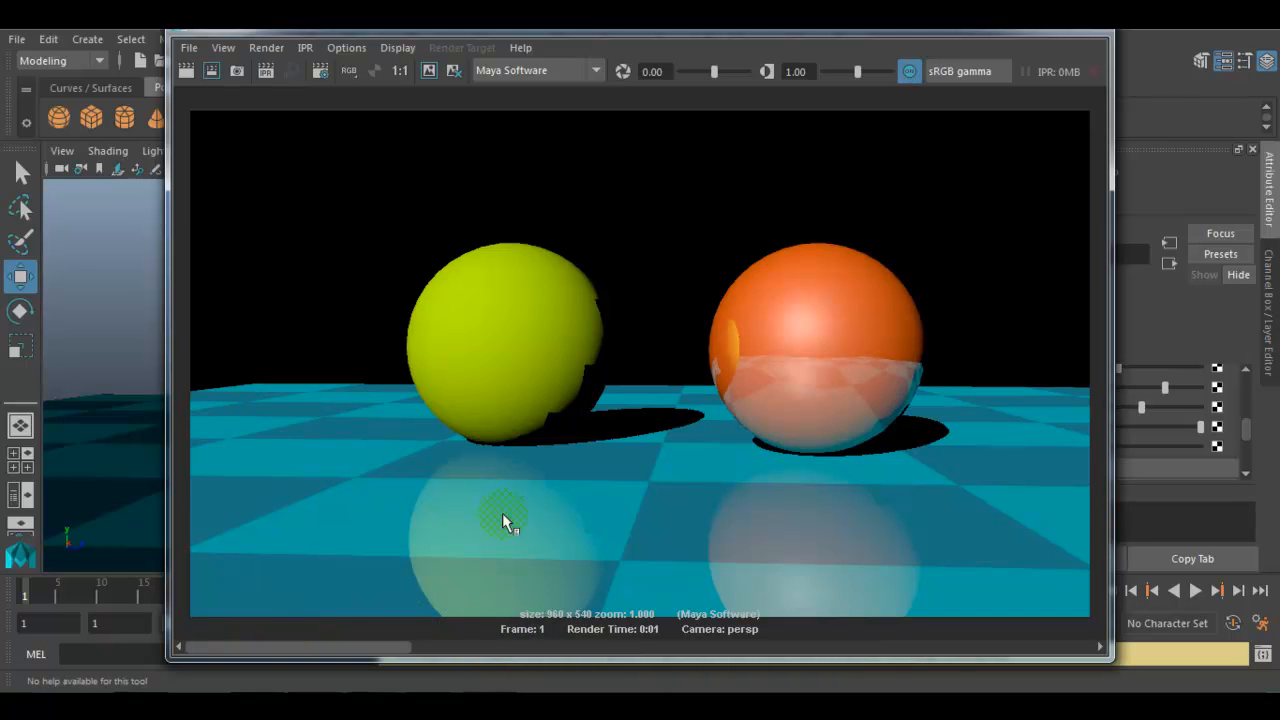